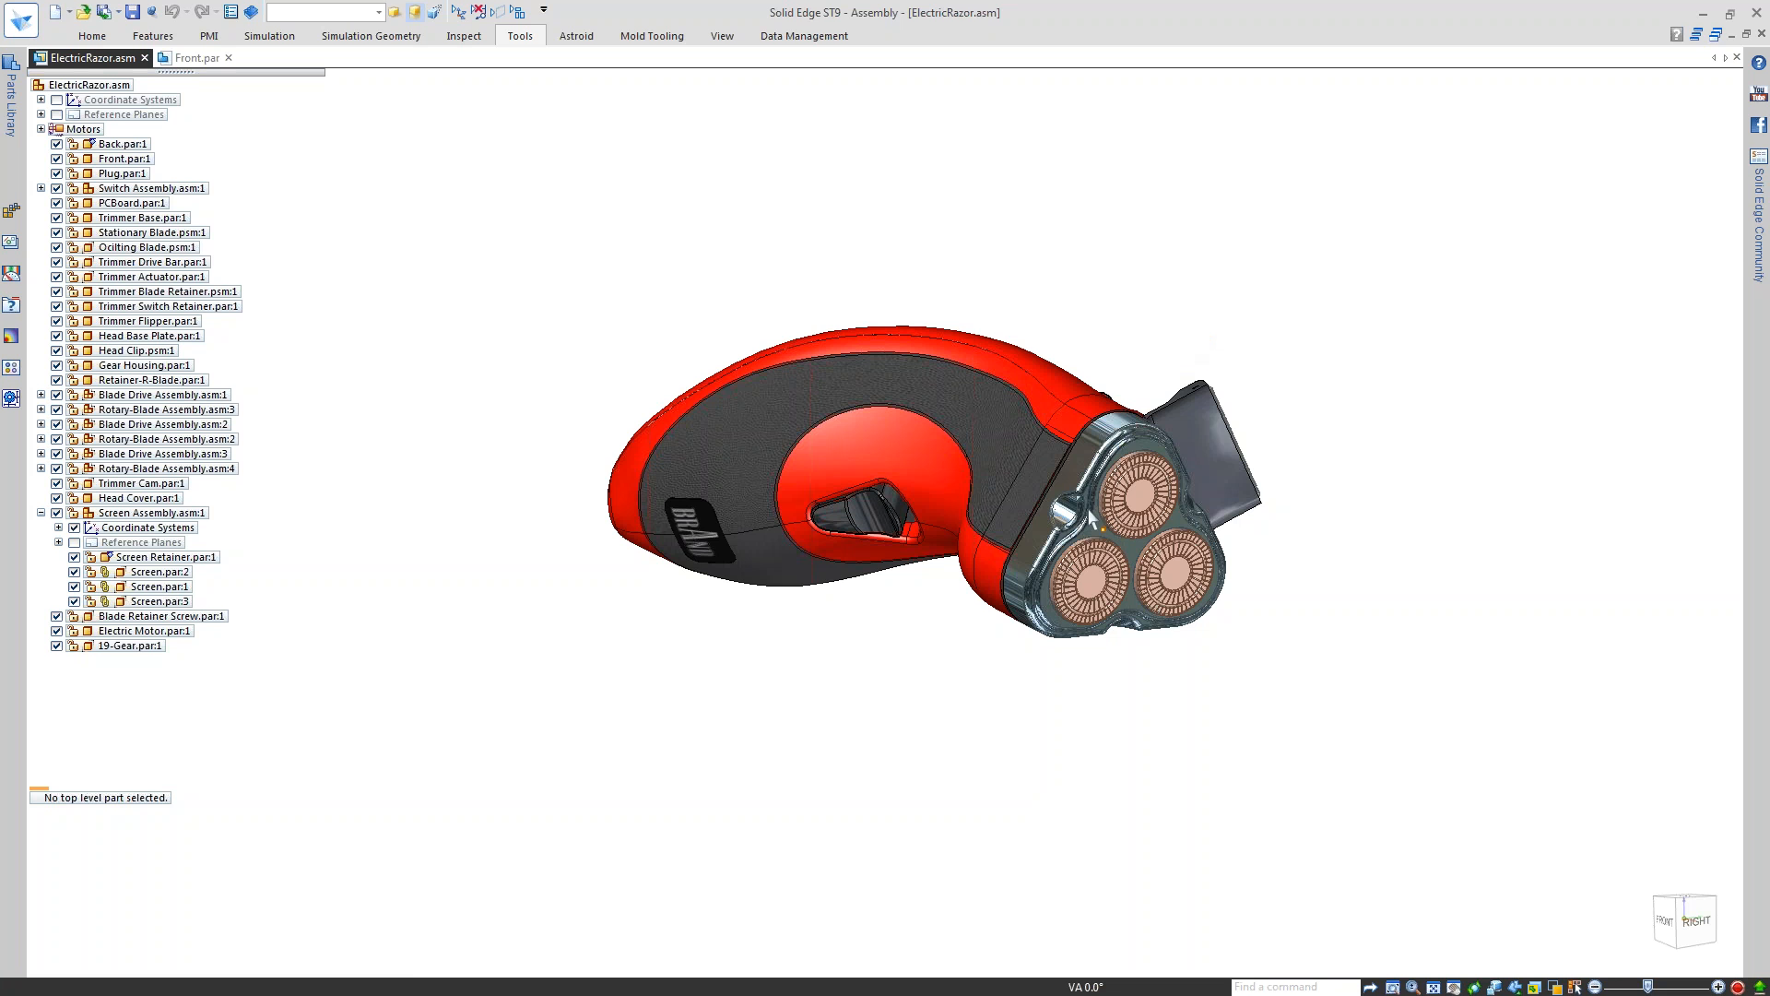
Transfer the ElectricRazor assembly from Solid Edge to KeyShot for rendering and maximize the KeyShot window
{"action": "scroll", "coordinate": [1171, 613], "scroll_direction": "up", "scroll_amount": 1}
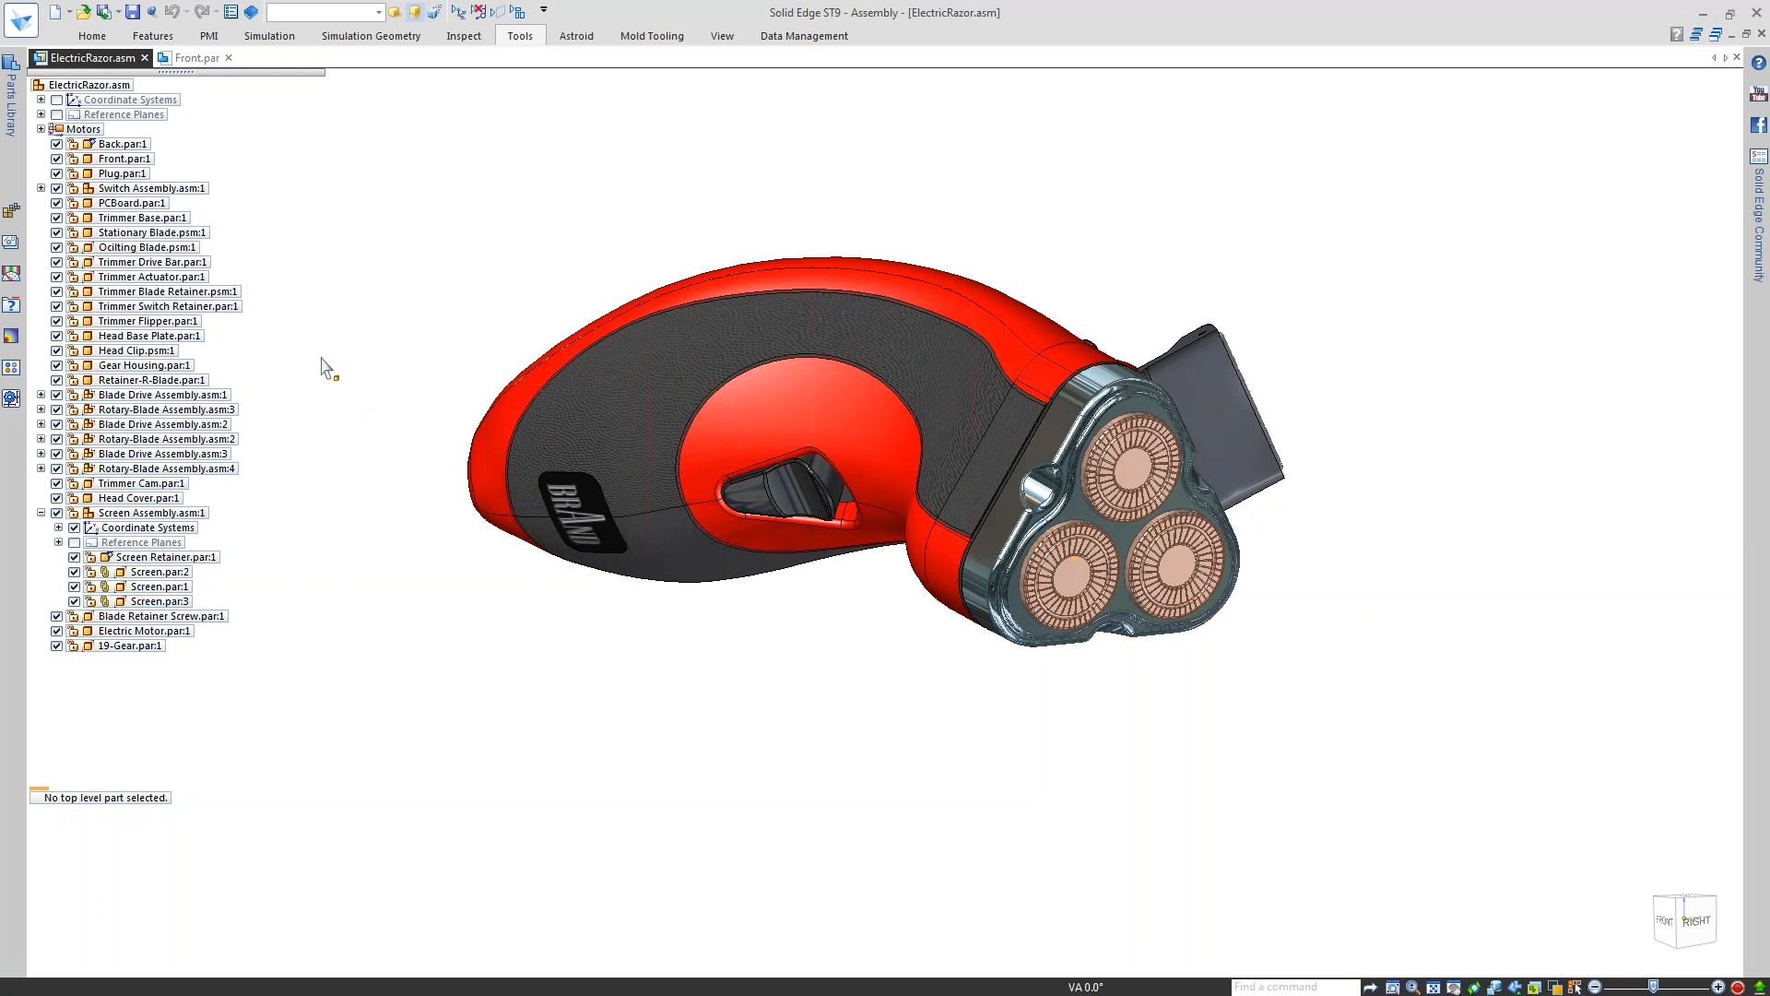
{"action": "left_click", "coordinate": [521, 39]}
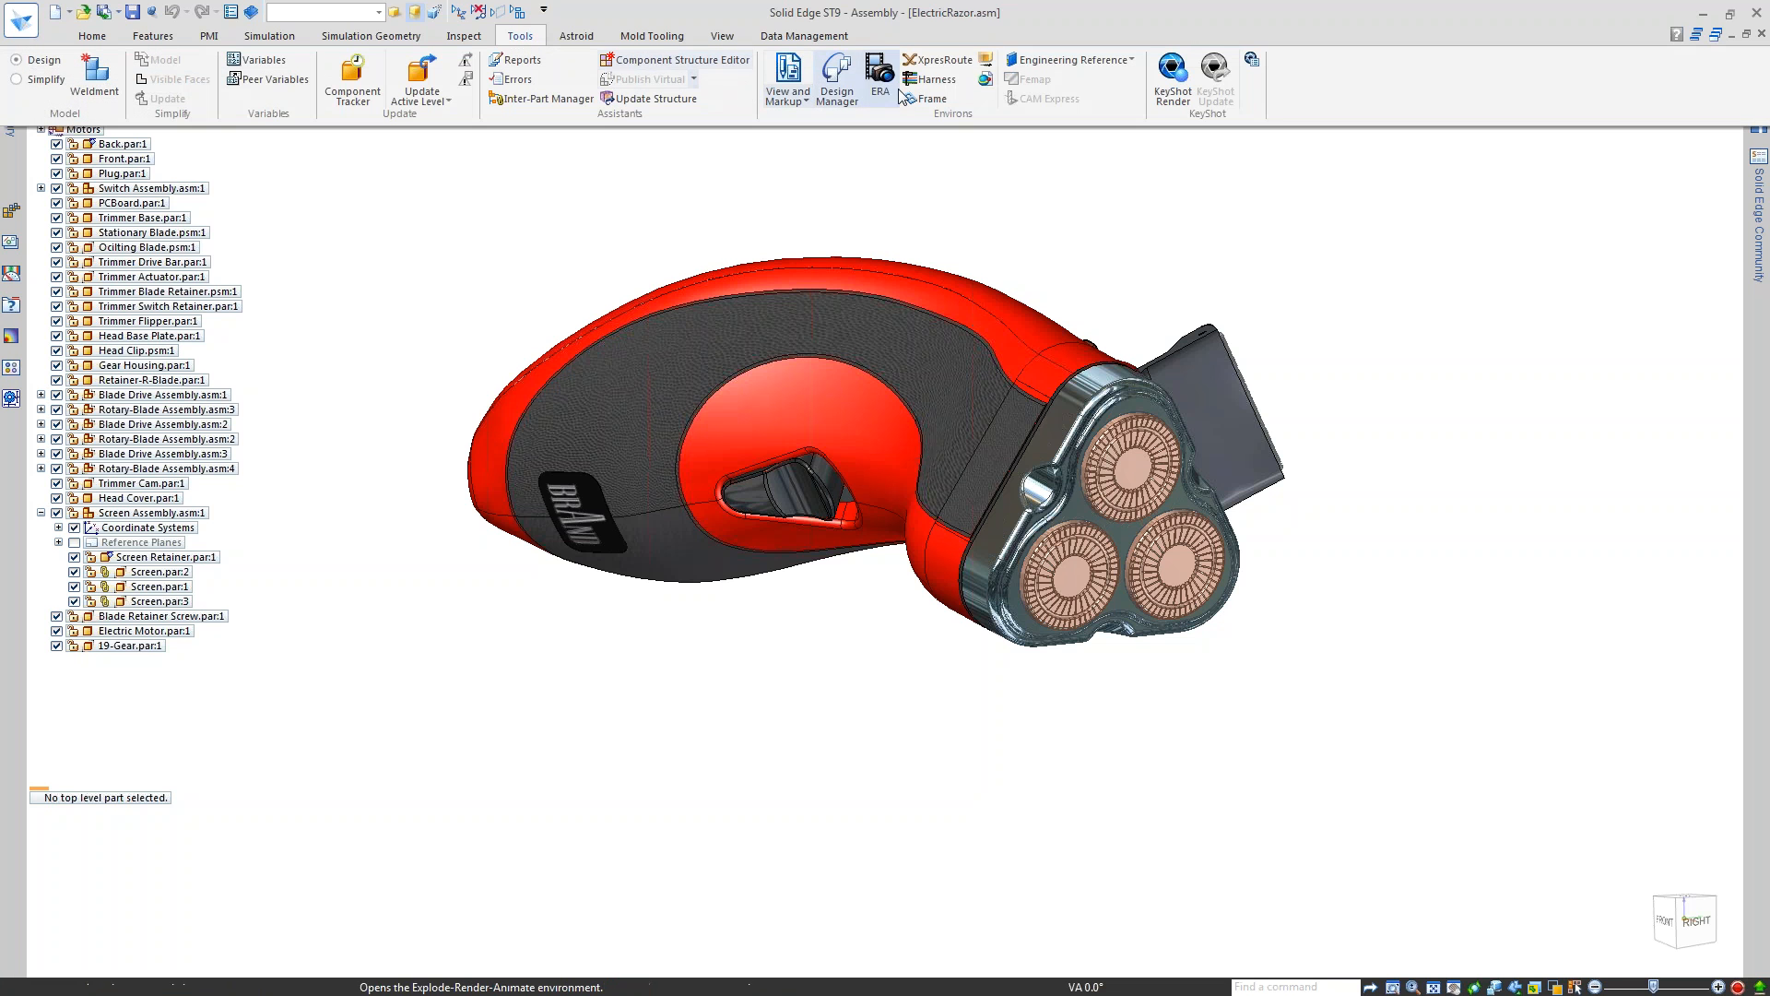
{"action": "left_click", "coordinate": [1174, 85]}
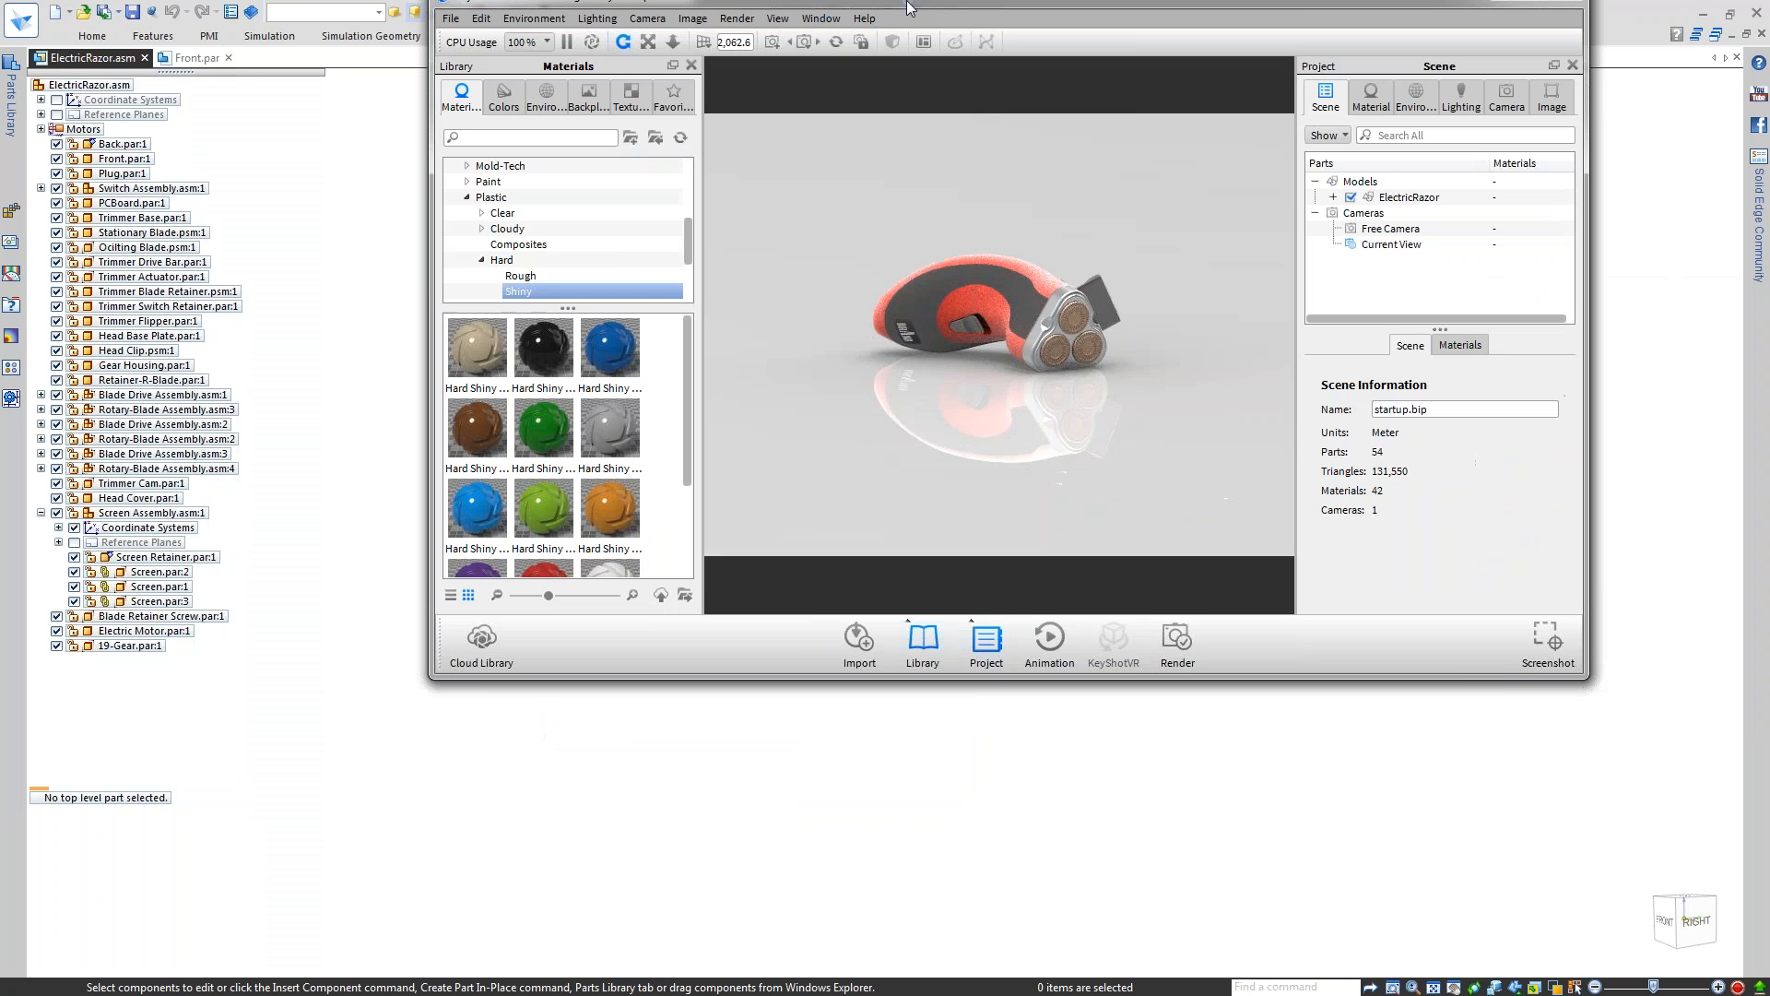
{"action": "double_click", "coordinate": [908, 7]}
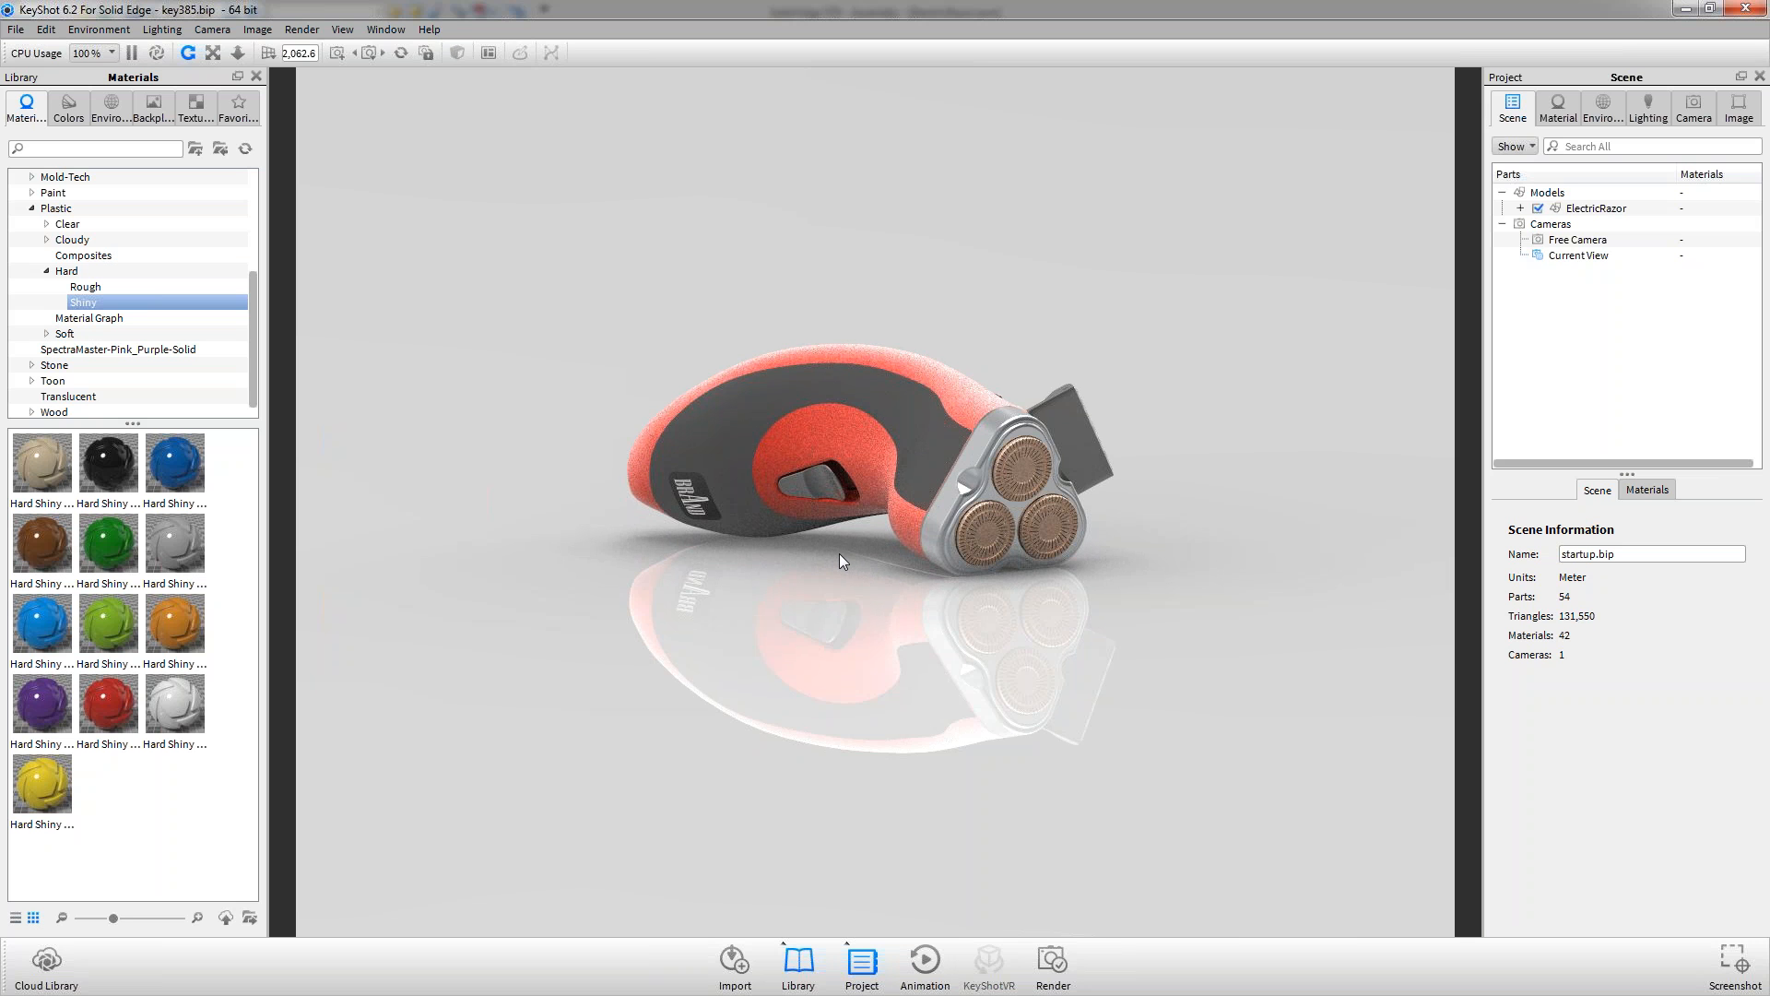
{"action": "mouse_move", "coordinate": [815, 522]}
{"action": "left_mouse_down"}
{"action": "mouse_move", "coordinate": [1105, 526]}
{"action": "mouse_move", "coordinate": [780, 545]}
{"action": "mouse_move", "coordinate": [529, 484]}
{"action": "mouse_move", "coordinate": [1187, 515]}
{"action": "mouse_move", "coordinate": [997, 540]}
{"action": "mouse_move", "coordinate": [926, 576]}
{"action": "mouse_move", "coordinate": [896, 549]}
{"action": "mouse_move", "coordinate": [826, 533]}
{"action": "mouse_move", "coordinate": [832, 549]}
{"action": "left_mouse_up"}
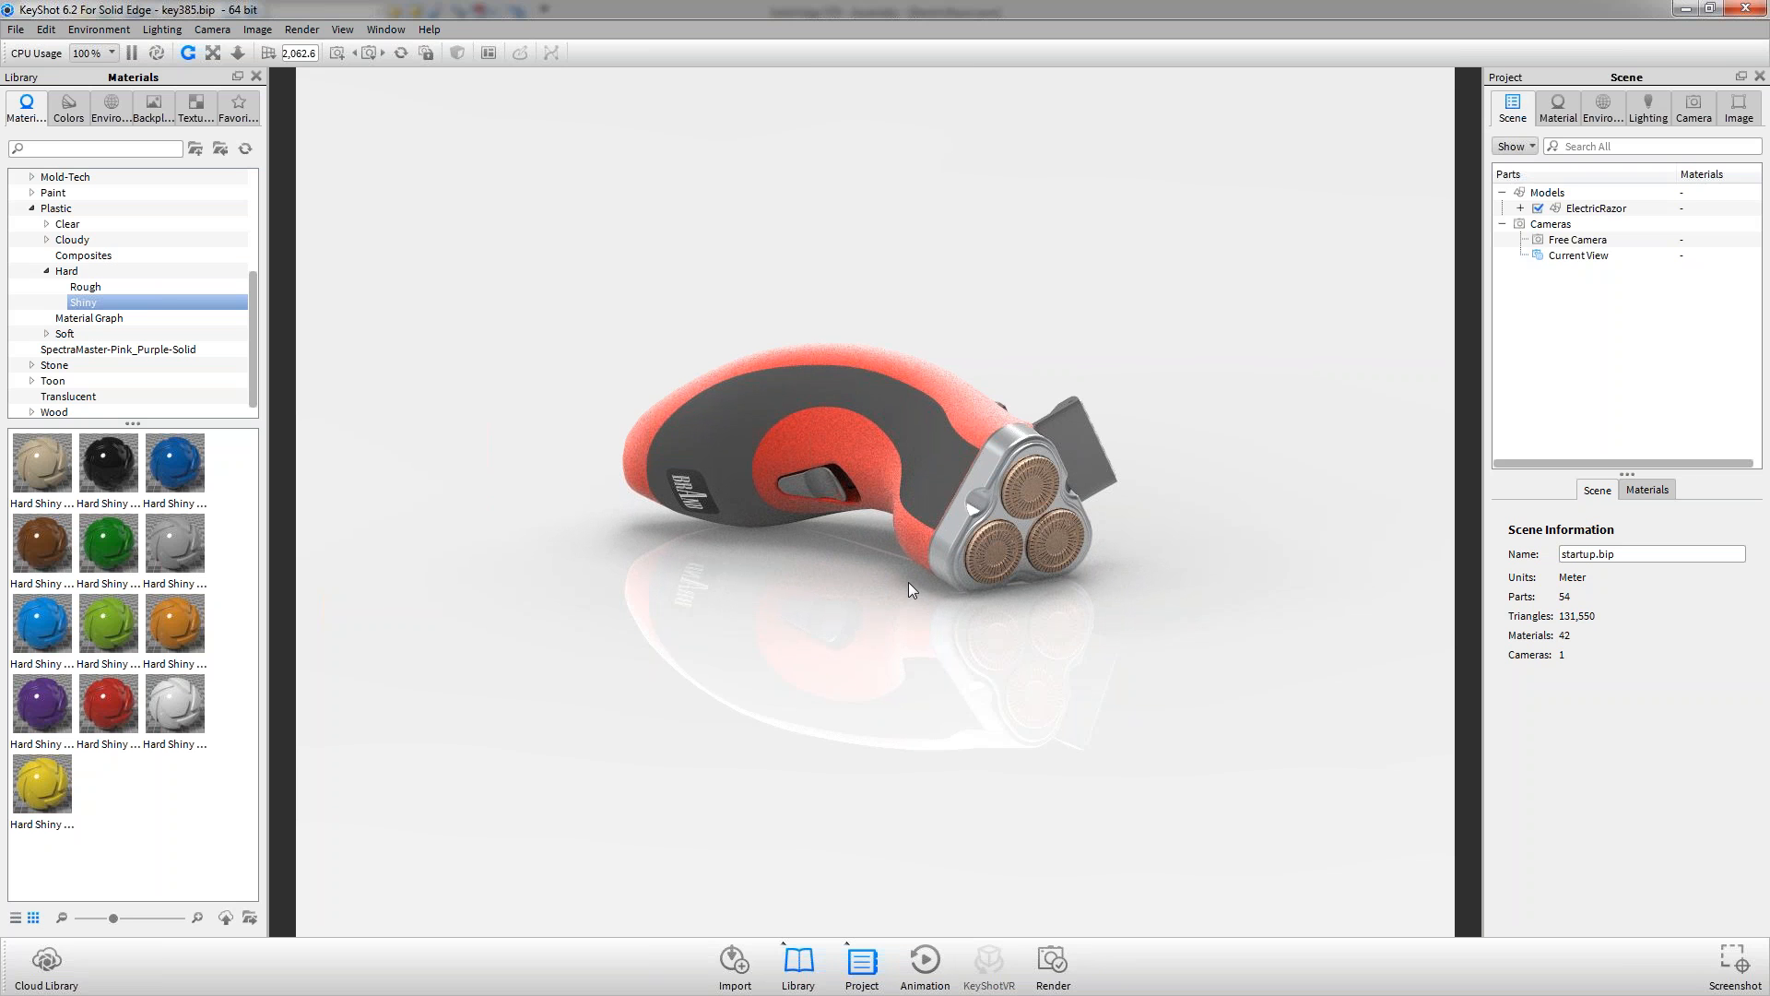
{"action": "left_click", "coordinate": [112, 53]}
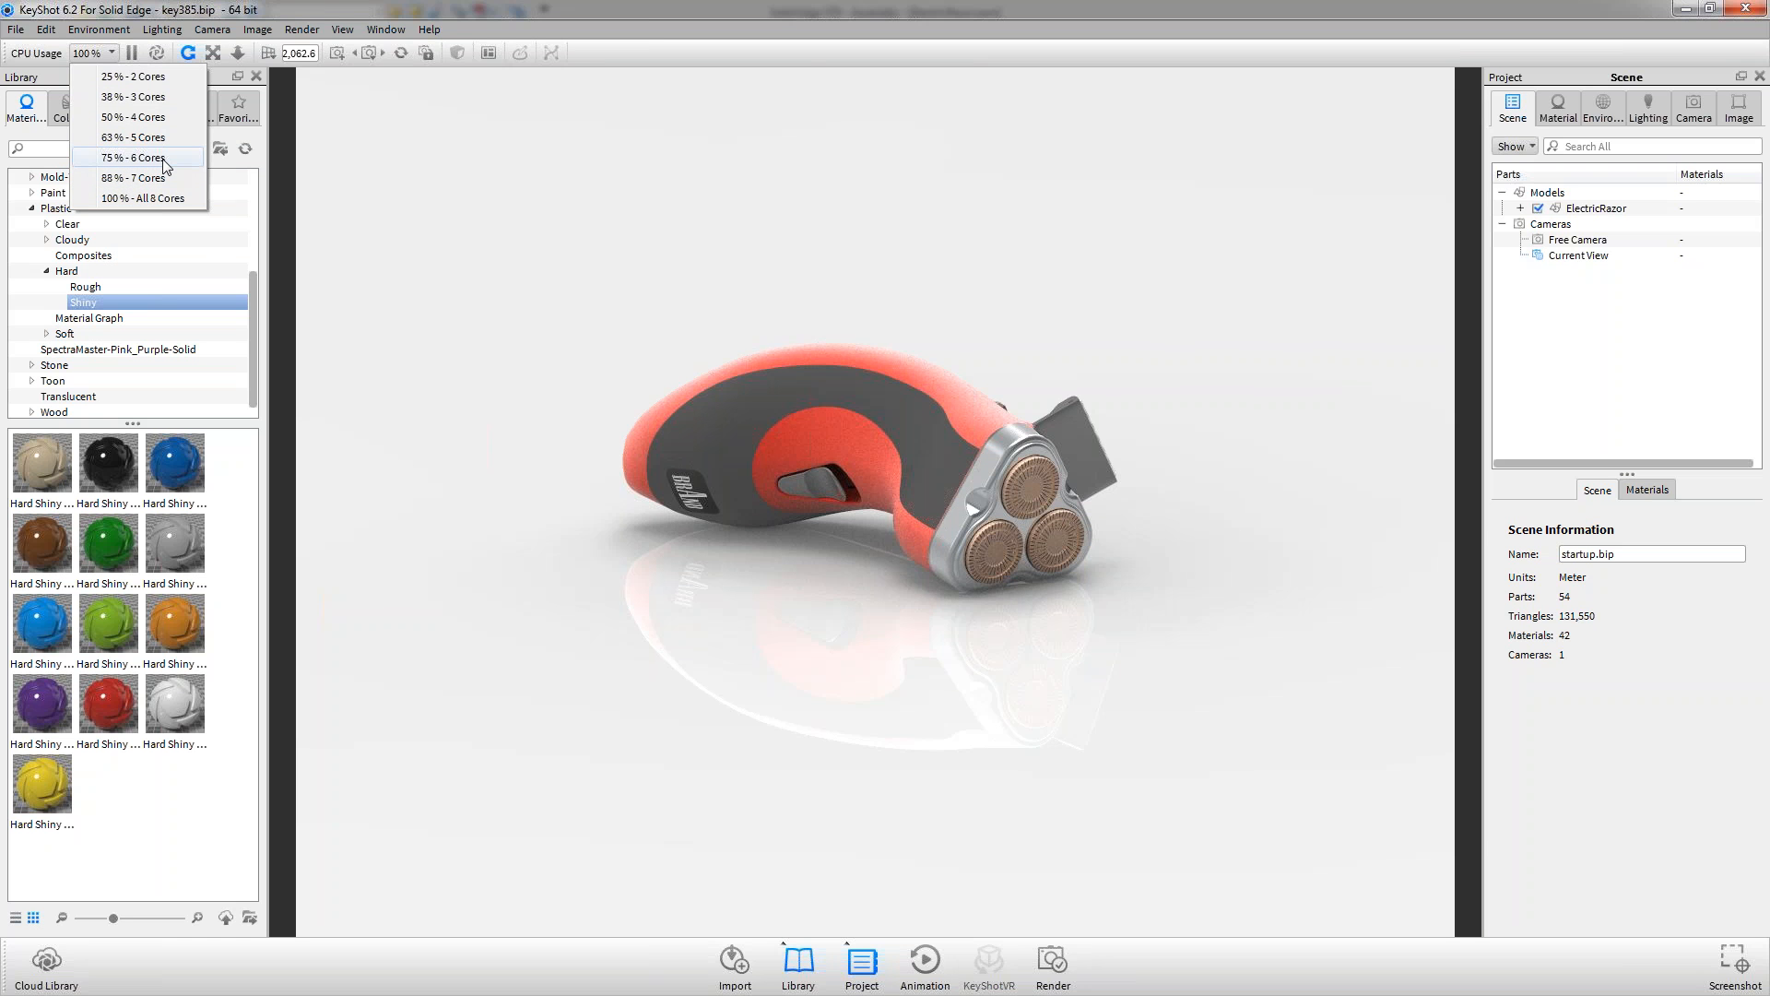
{"action": "left_click", "coordinate": [51, 62]}
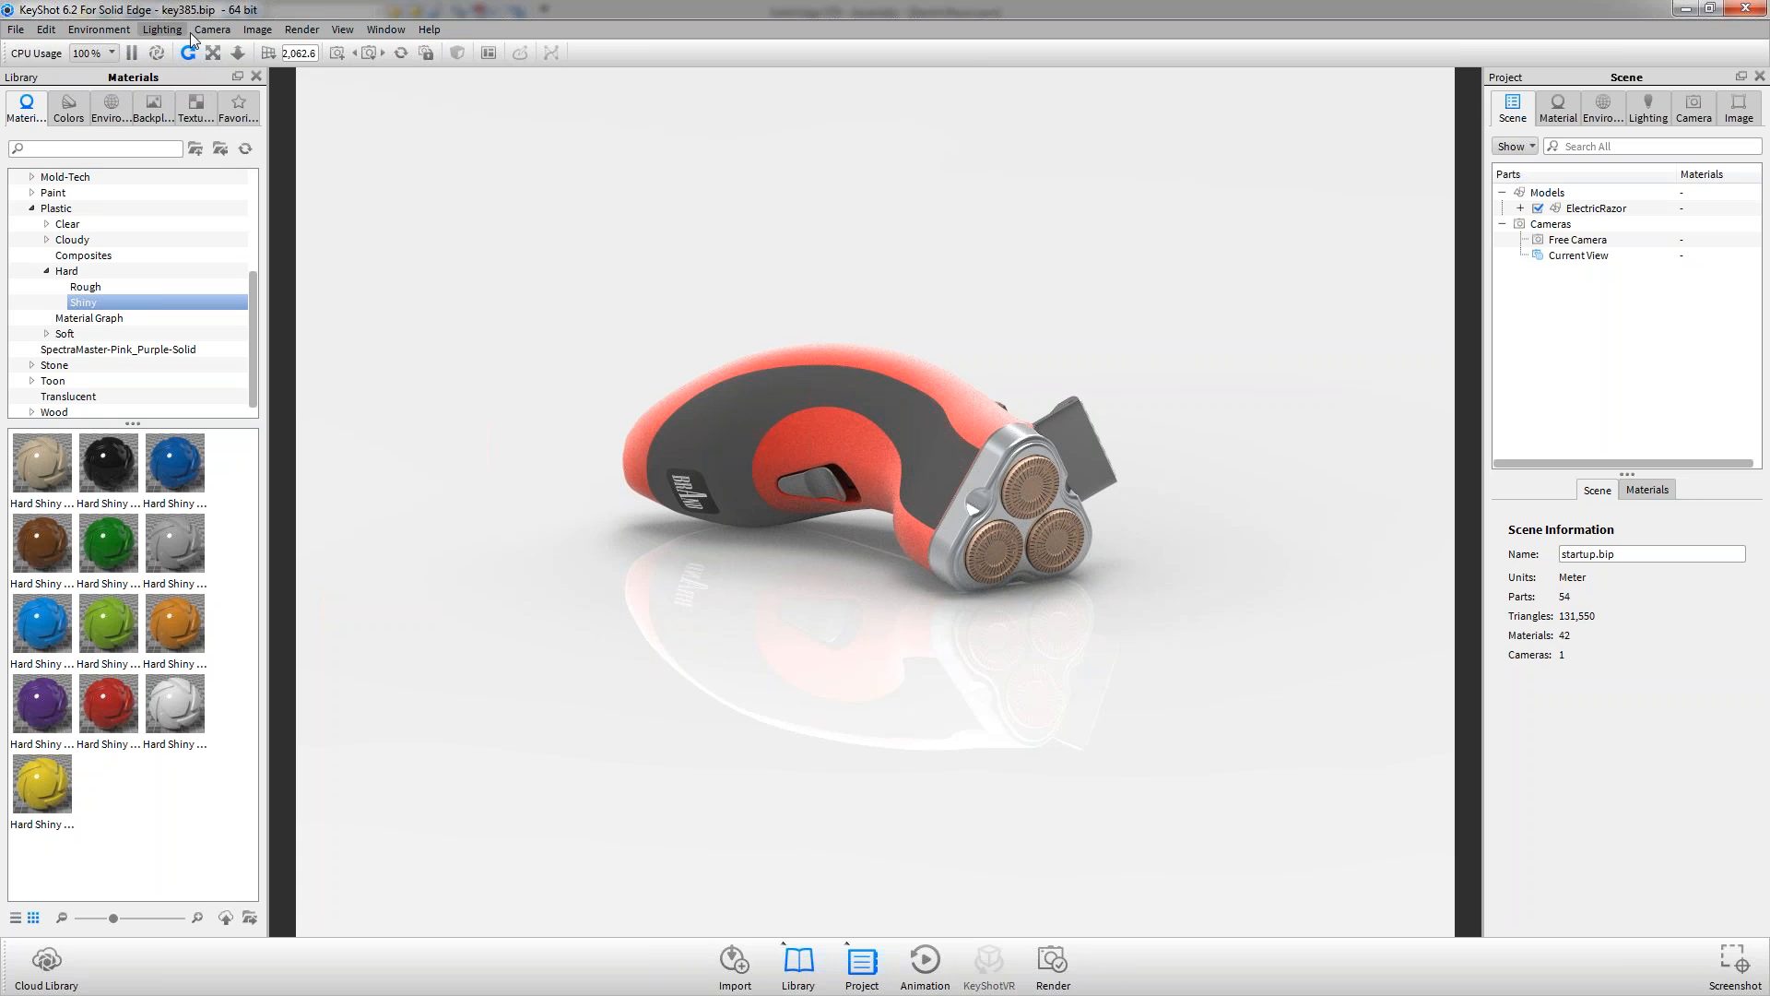
{"action": "left_click", "coordinate": [258, 31]}
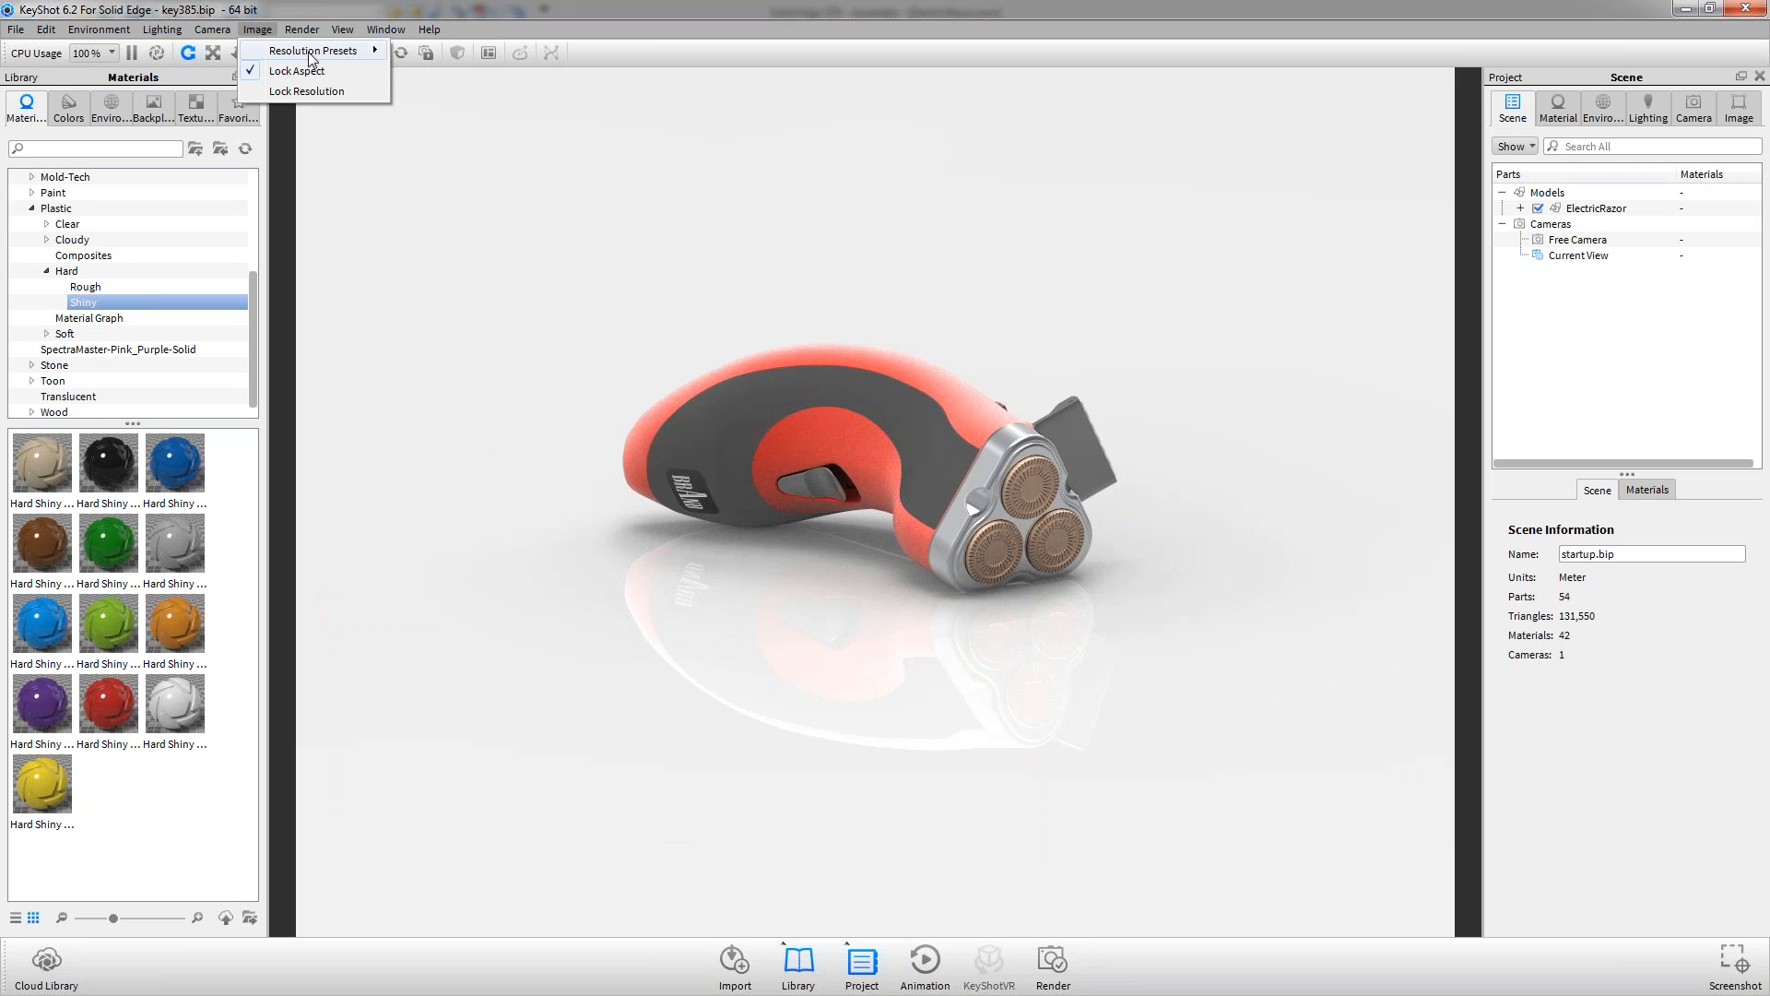
{"action": "mouse_move", "coordinate": [382, 56]}
{"action": "mouse_move", "coordinate": [447, 53]}
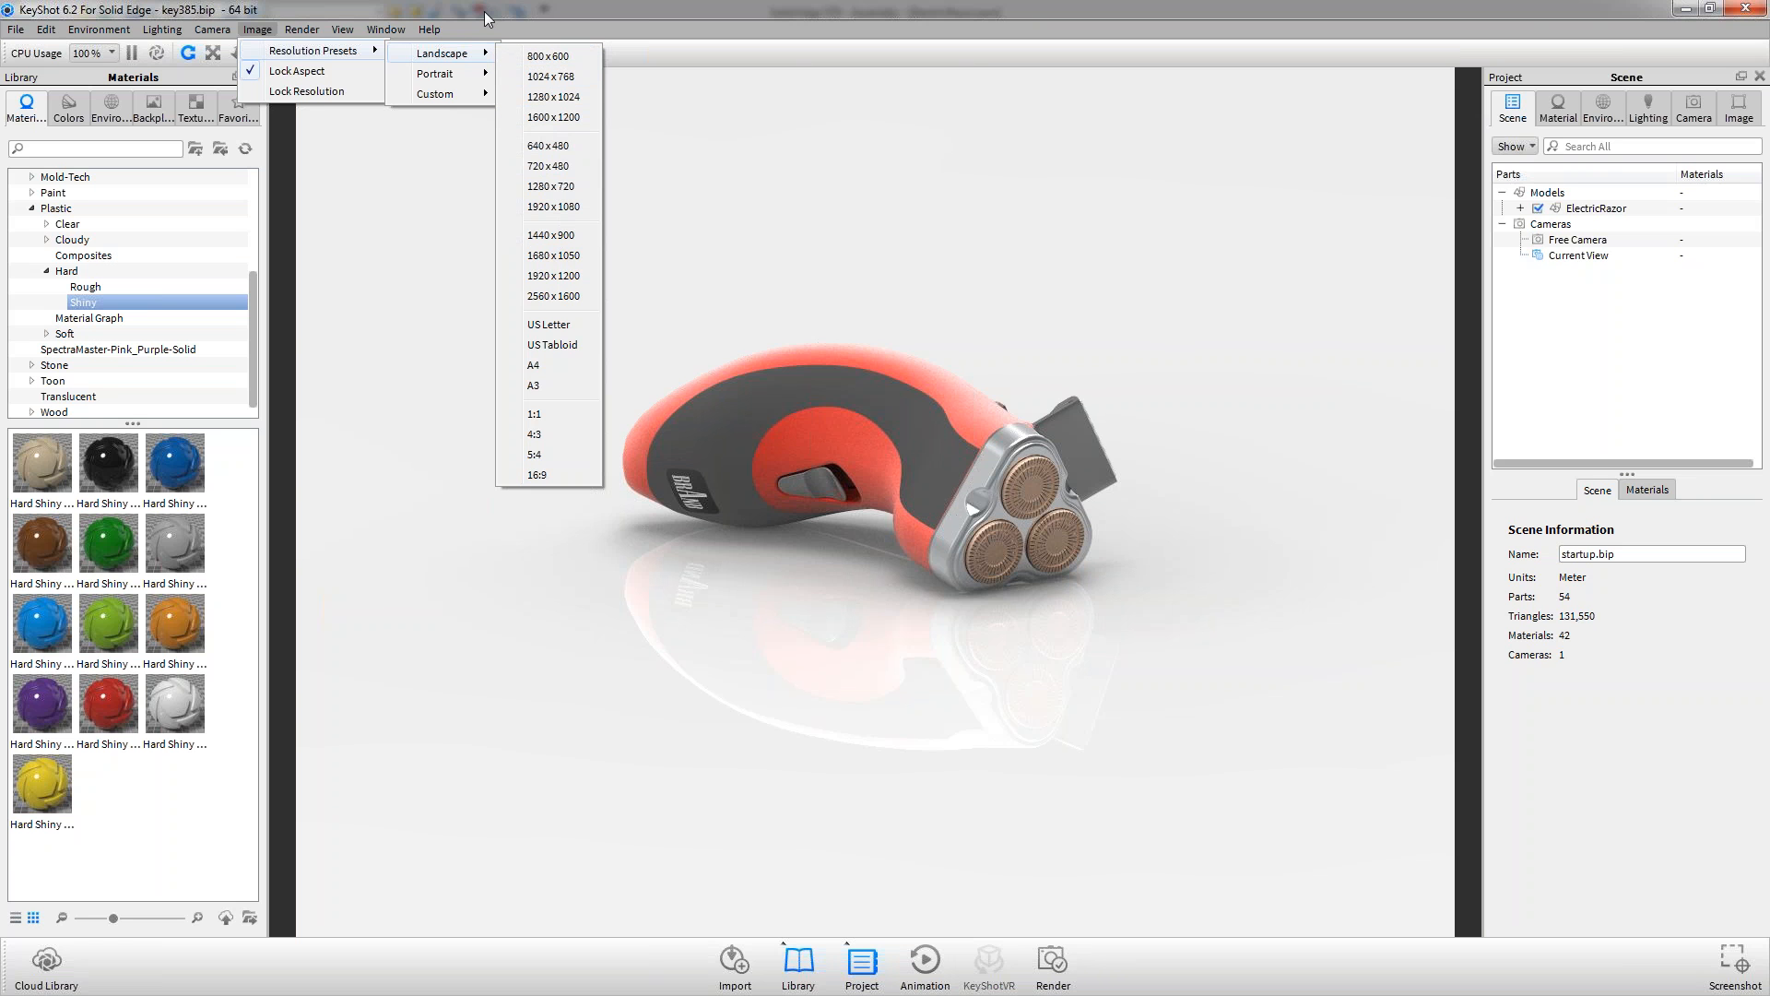
{"action": "left_click", "coordinate": [337, 19]}
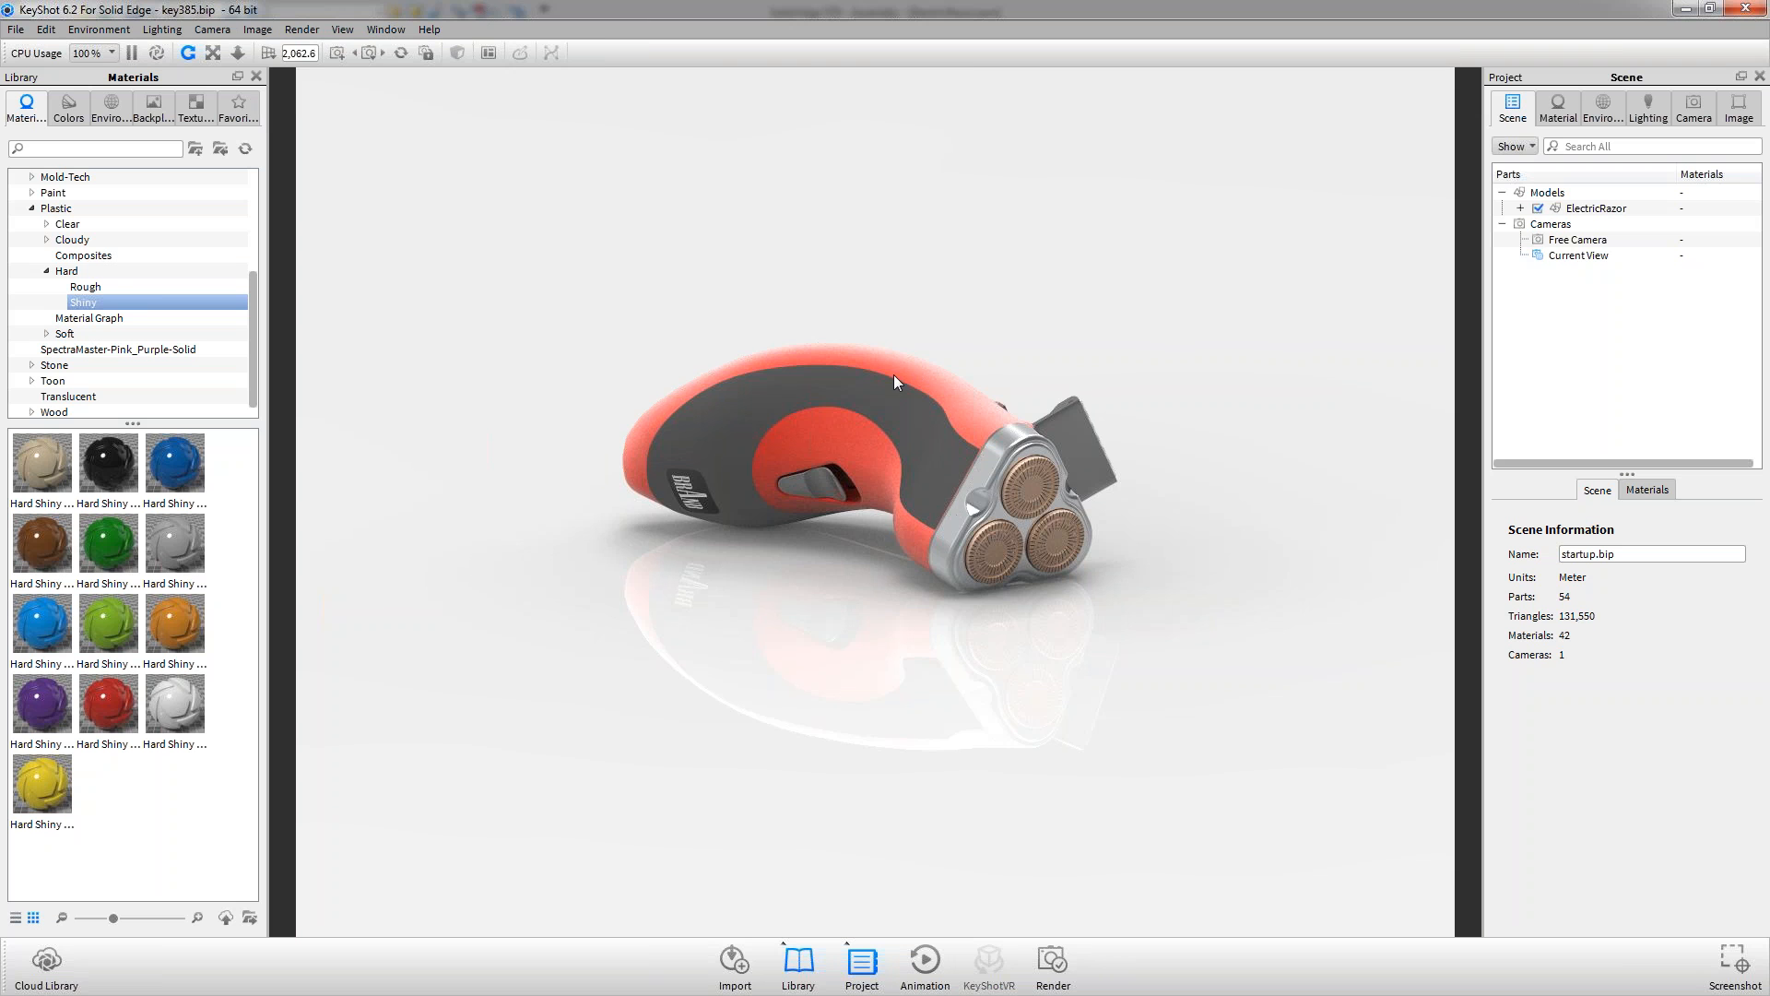
Look through the environment, backplate and texture libraries
{"action": "scroll", "coordinate": [887, 379], "scroll_direction": "up", "scroll_amount": 3}
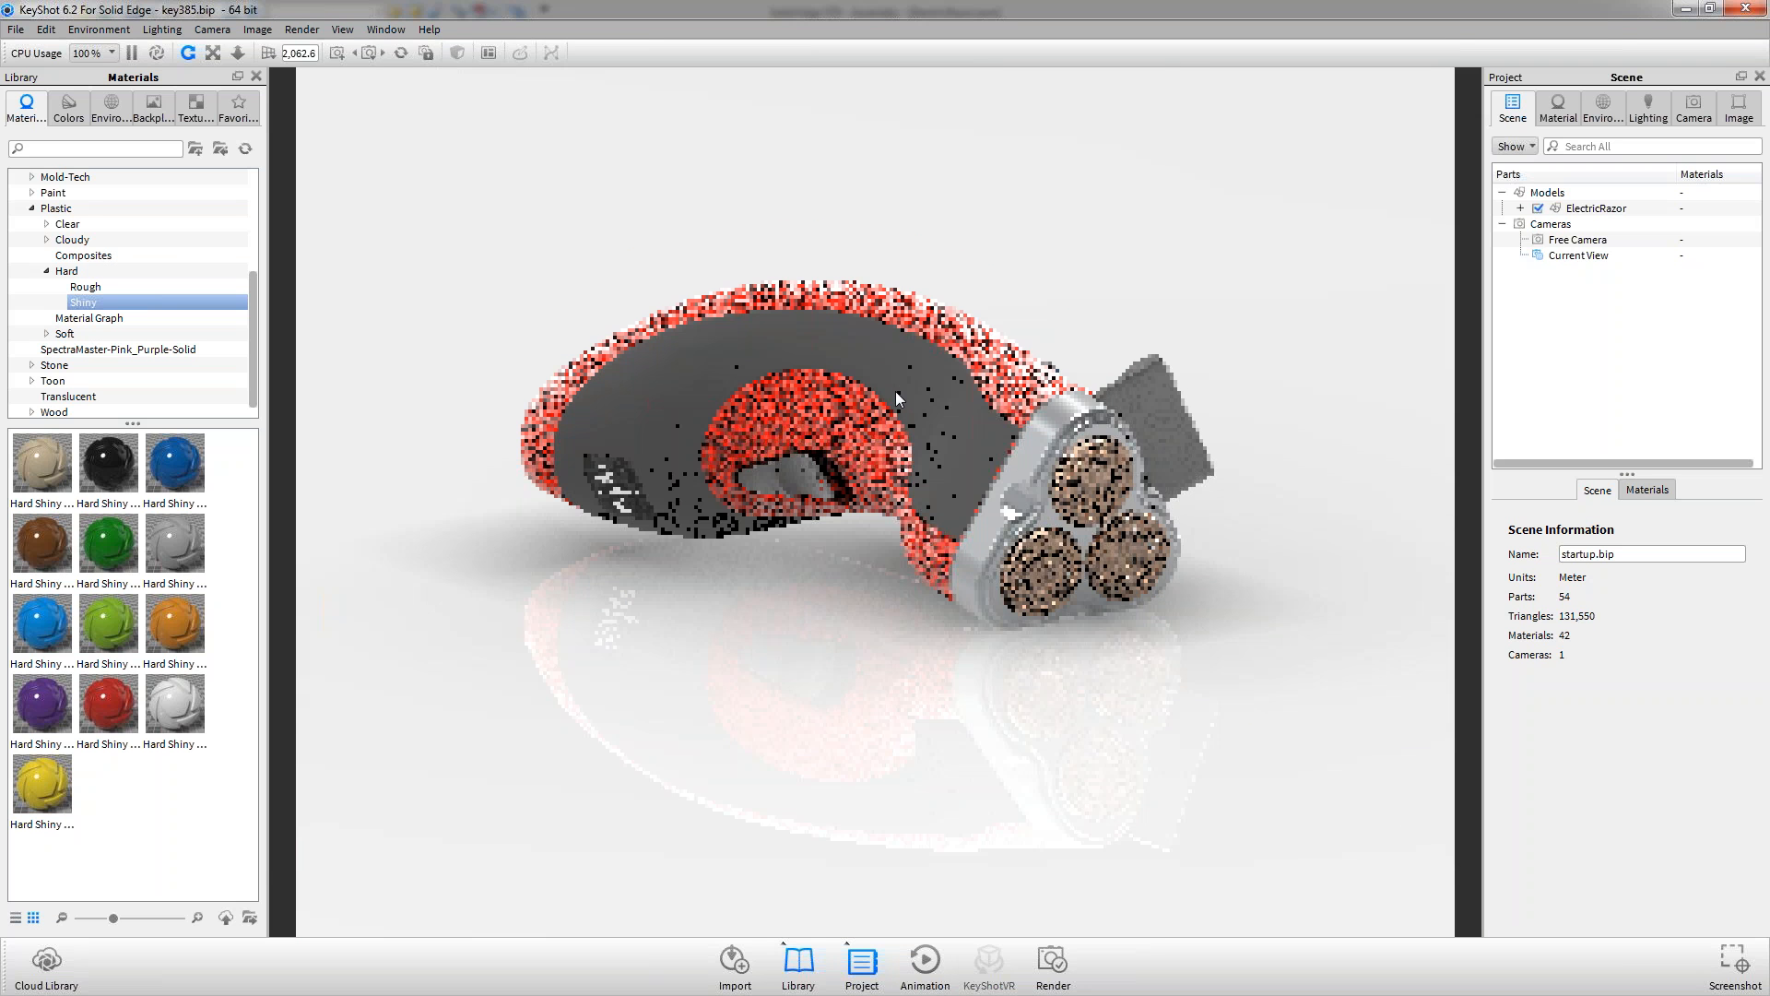
{"action": "scroll", "coordinate": [894, 391], "scroll_direction": "up", "scroll_amount": 4}
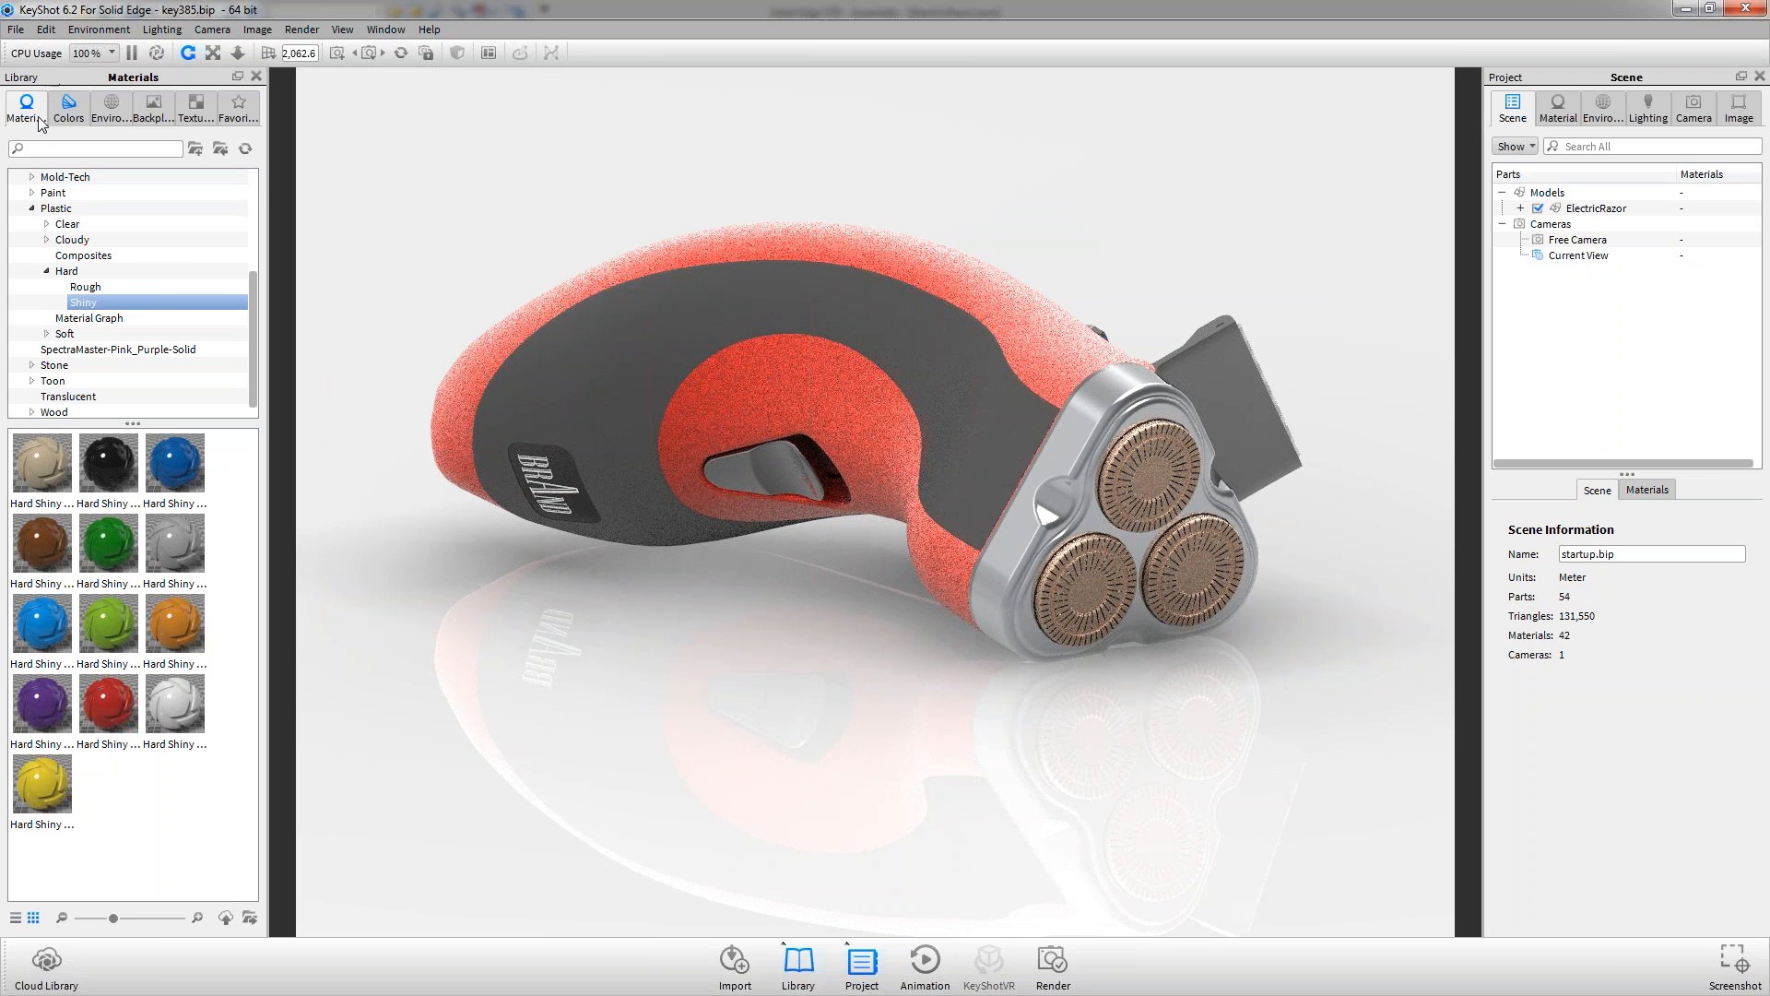
{"action": "left_click", "coordinate": [106, 111]}
{"action": "left_click", "coordinate": [154, 112]}
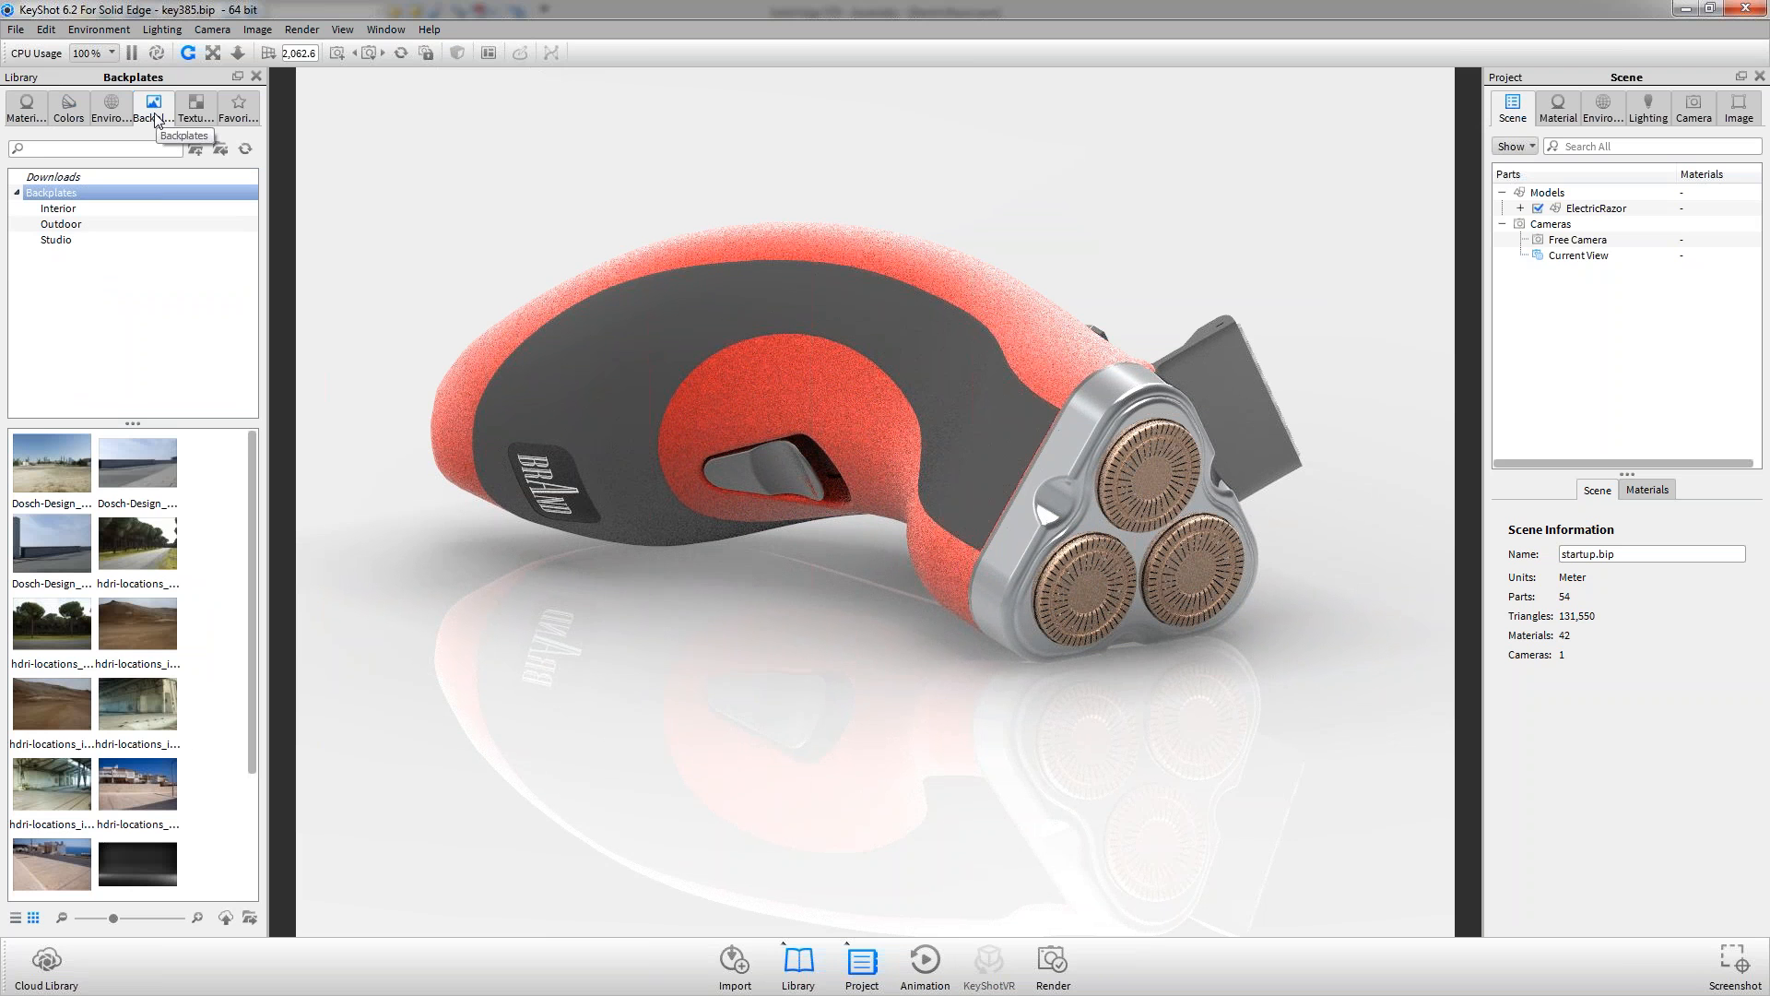
{"action": "left_click", "coordinate": [190, 108]}
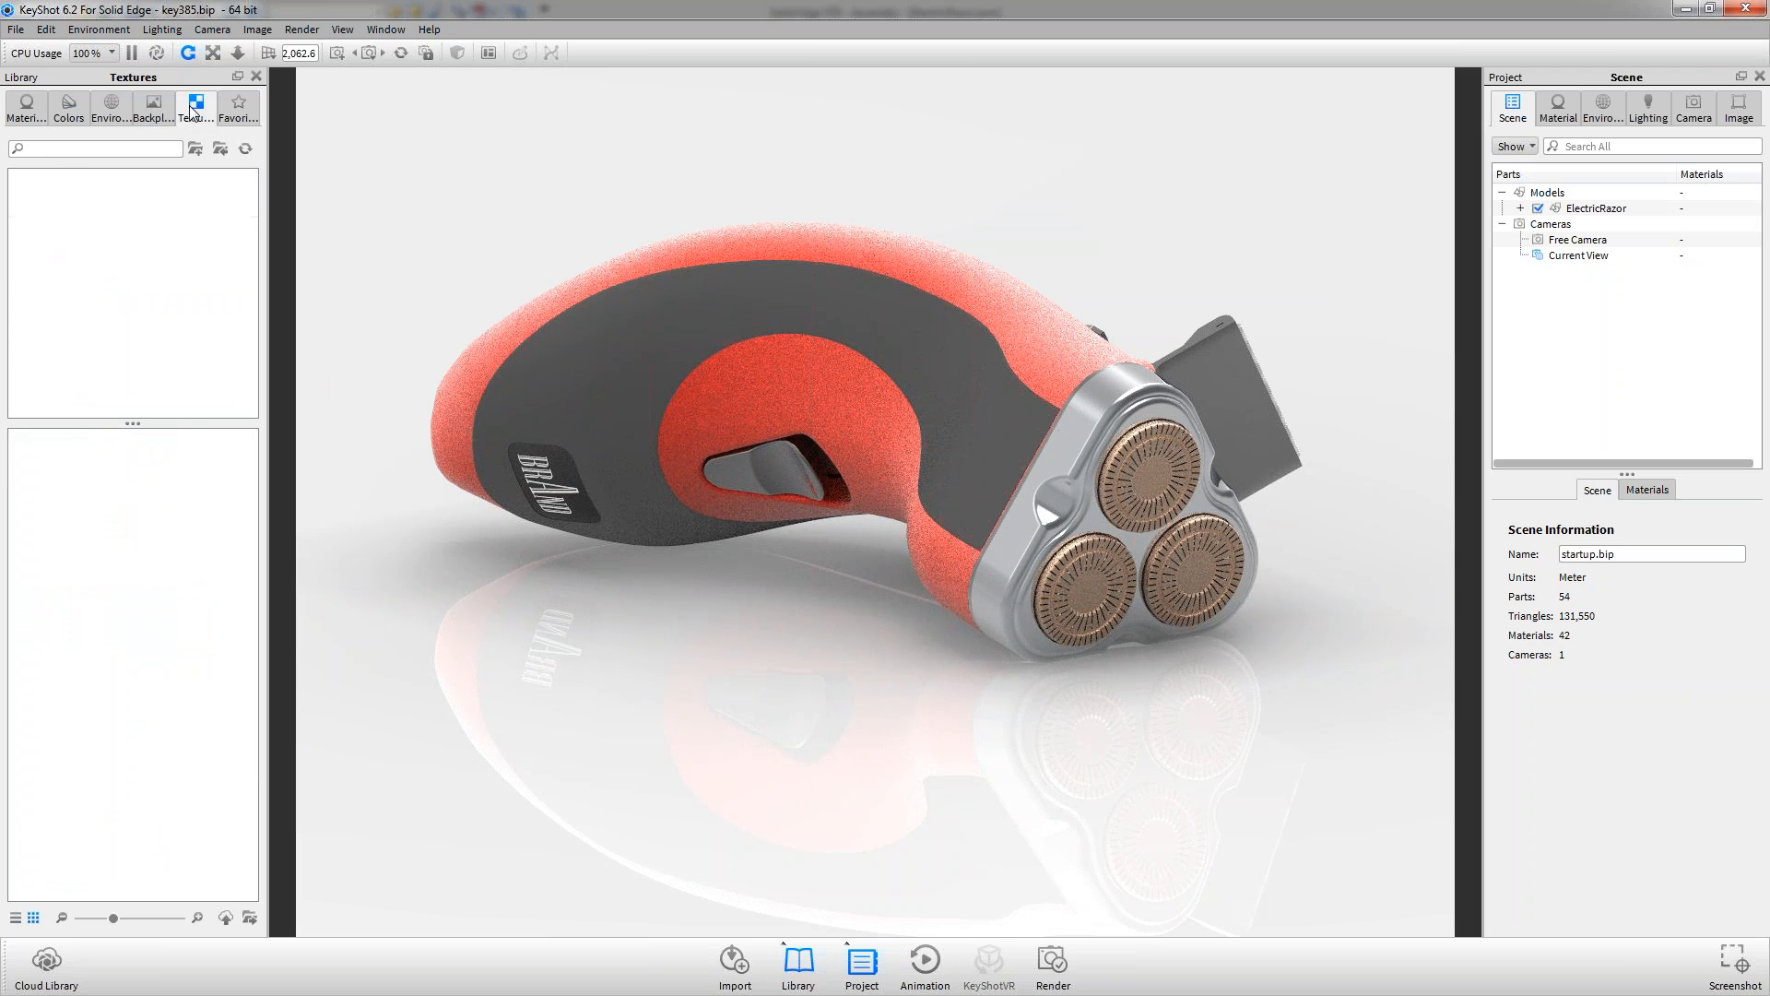
From the Razor favorites' materials, apply the Mold-Tech material to the razor's dark grip and Chrome Polished to the head cover
{"action": "left_click", "coordinate": [238, 112]}
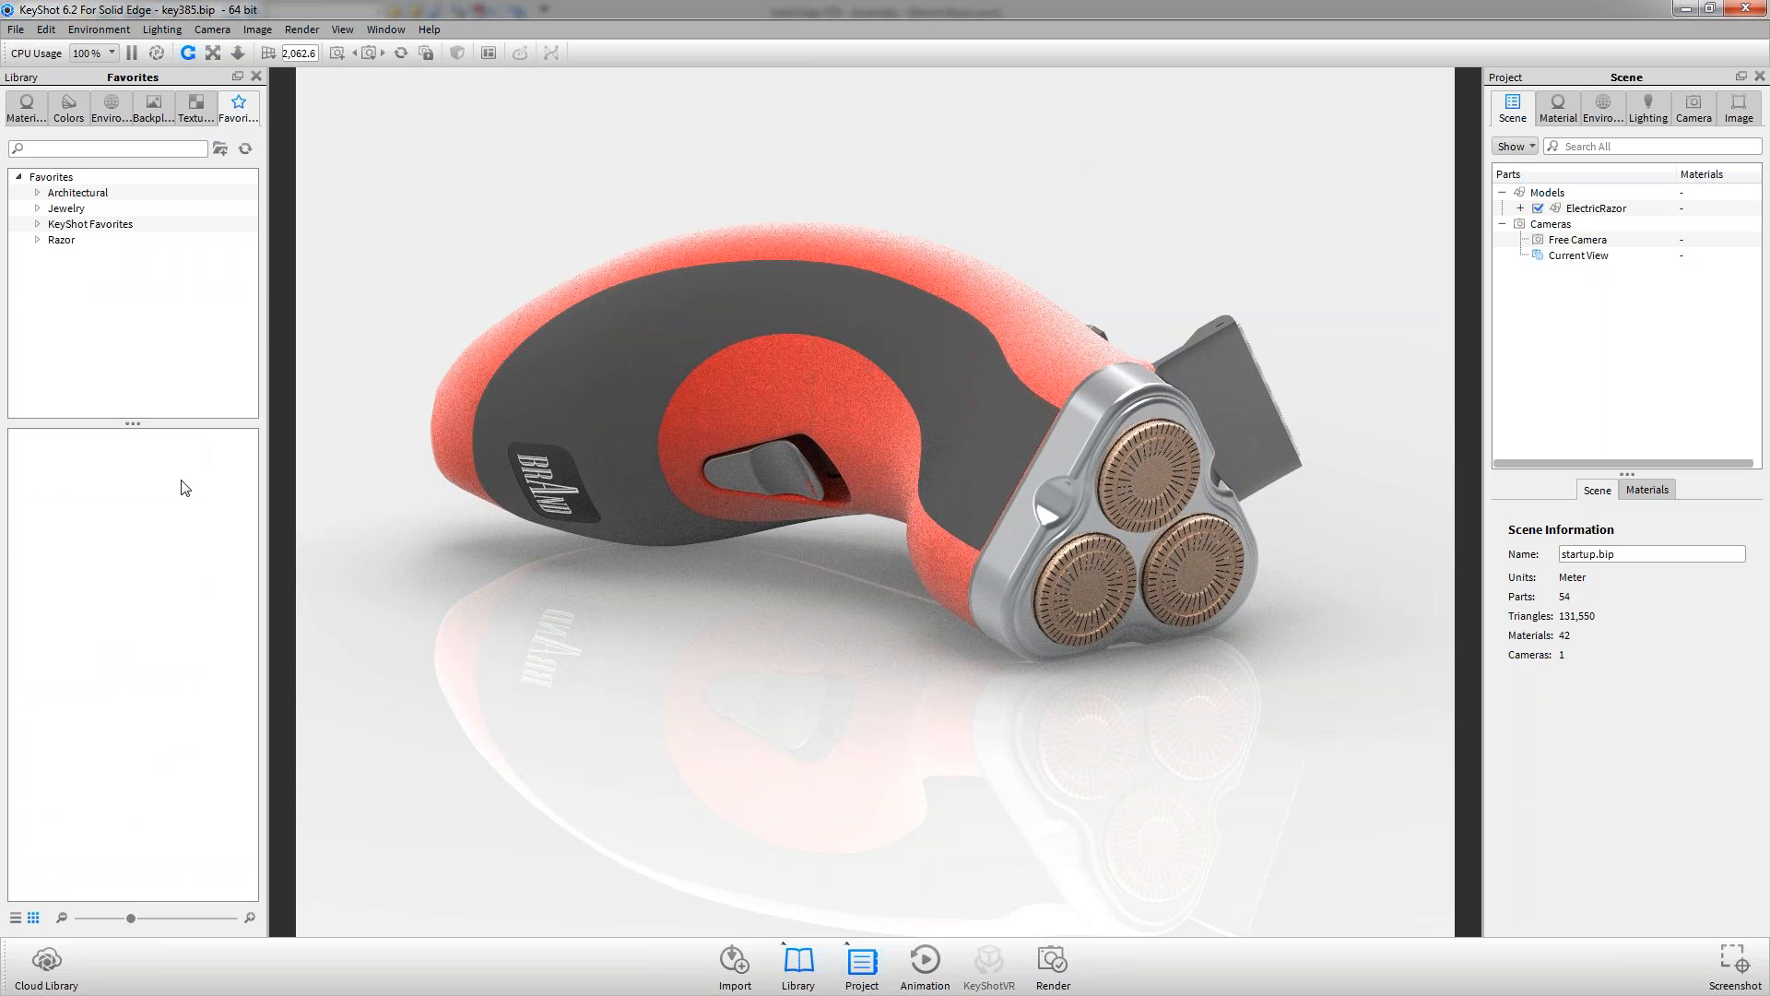
{"action": "left_click", "coordinate": [37, 239]}
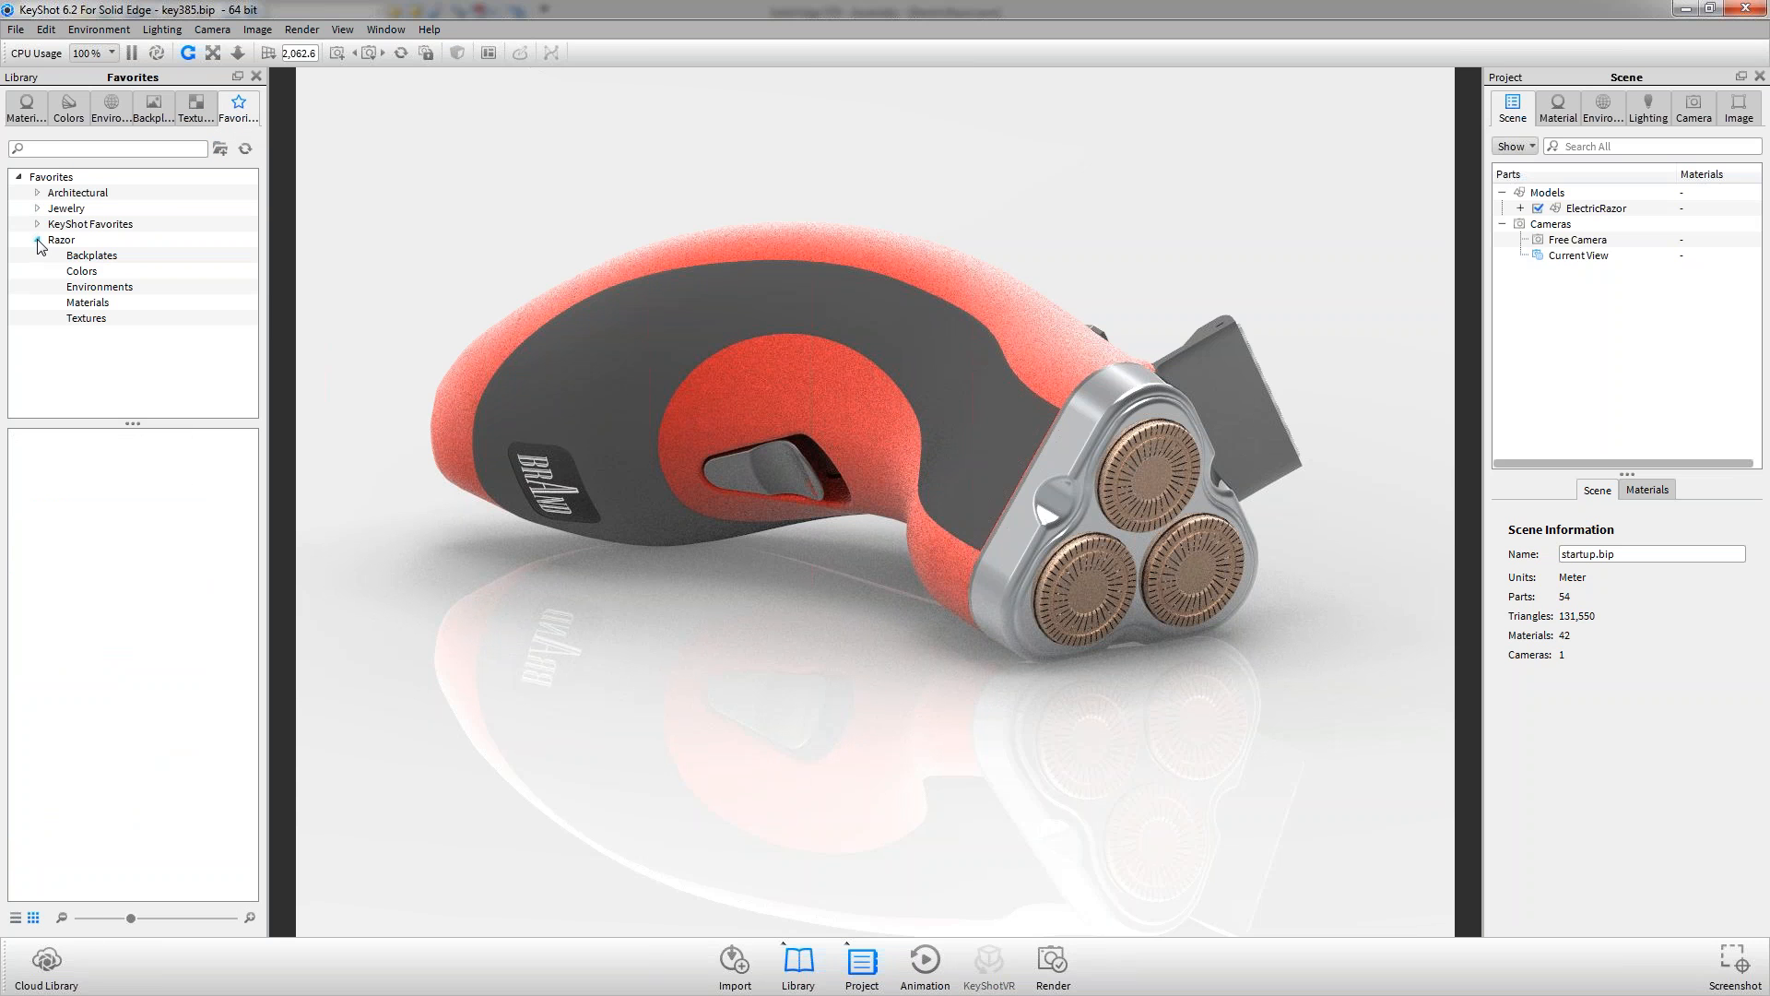
{"action": "left_click", "coordinate": [83, 270]}
{"action": "left_click", "coordinate": [100, 269]}
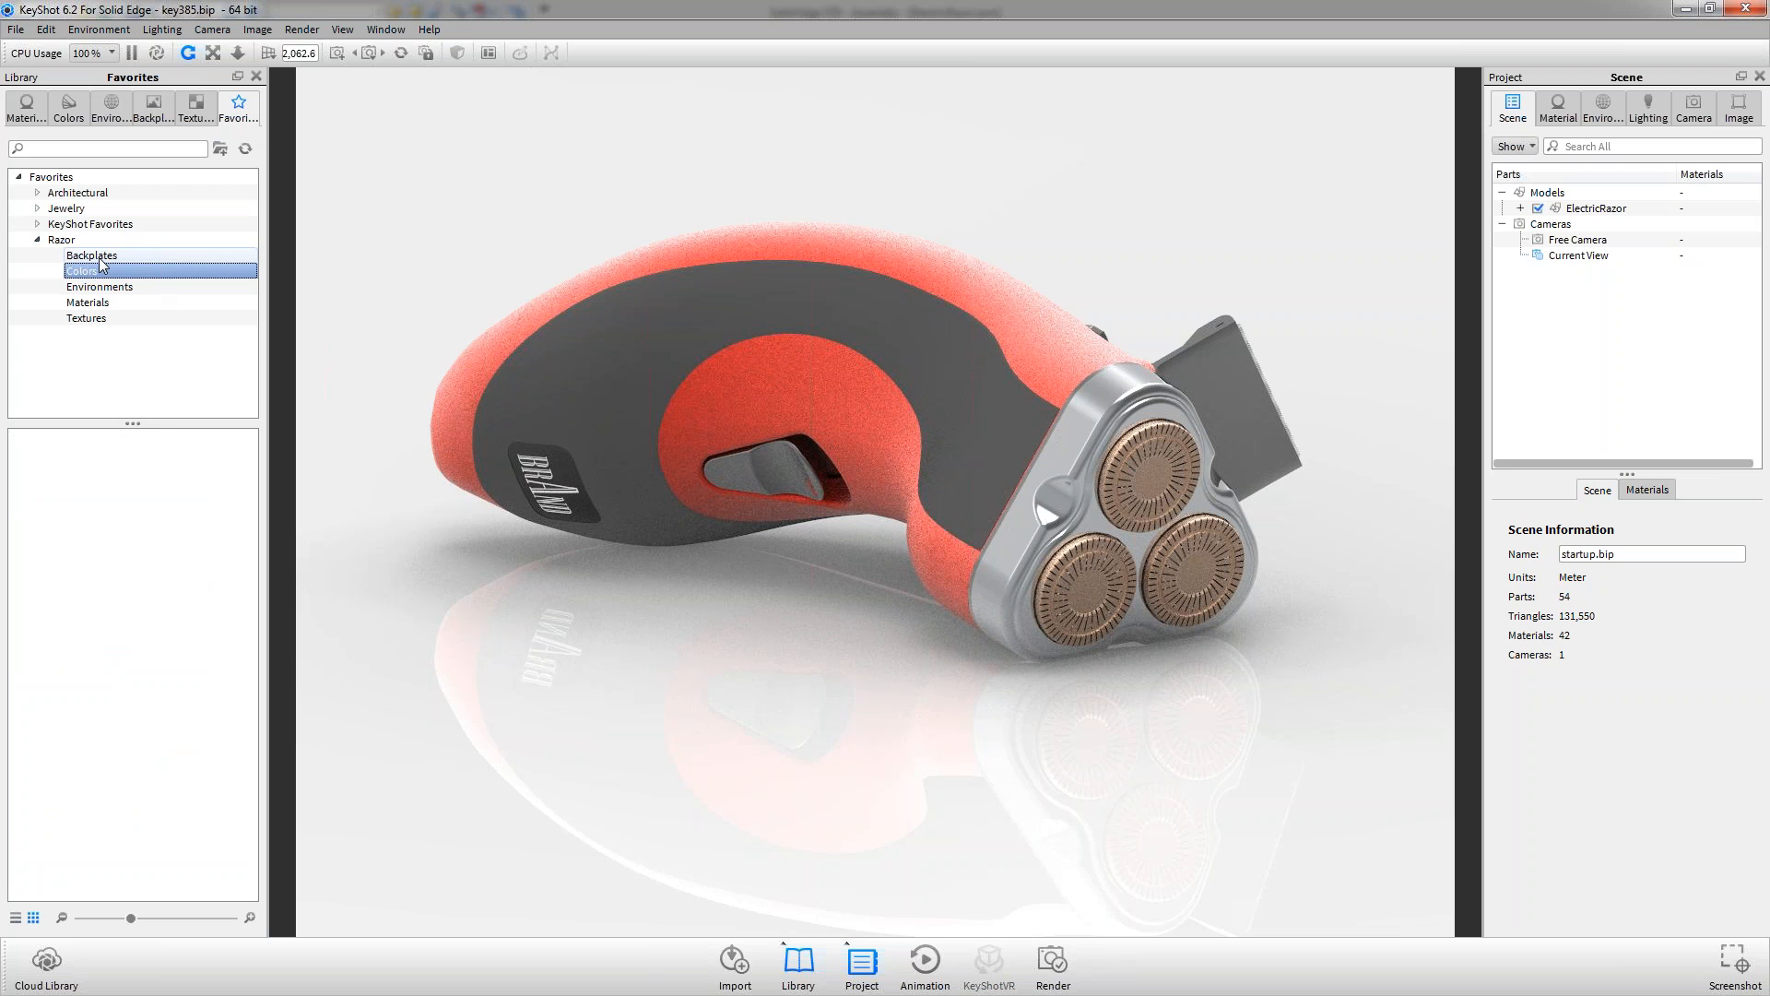
{"action": "left_click", "coordinate": [87, 302]}
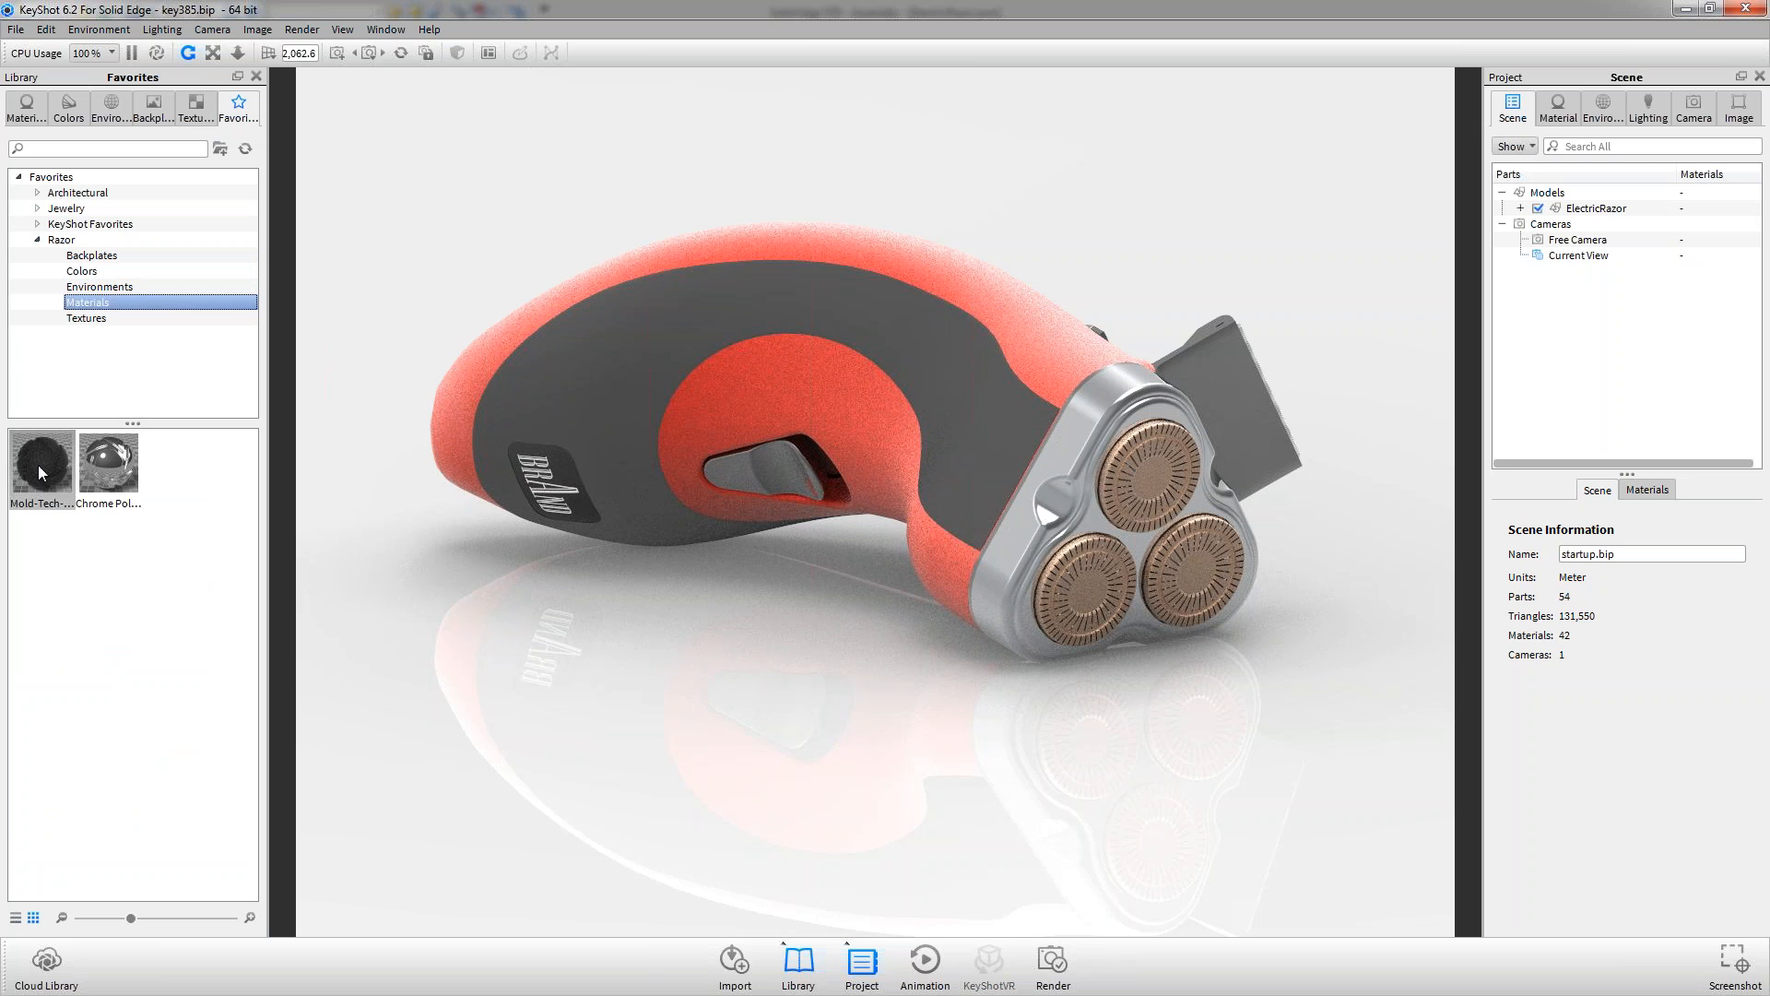
{"action": "left_click_drag", "start_coordinate": [37, 464], "coordinate": [611, 359]}
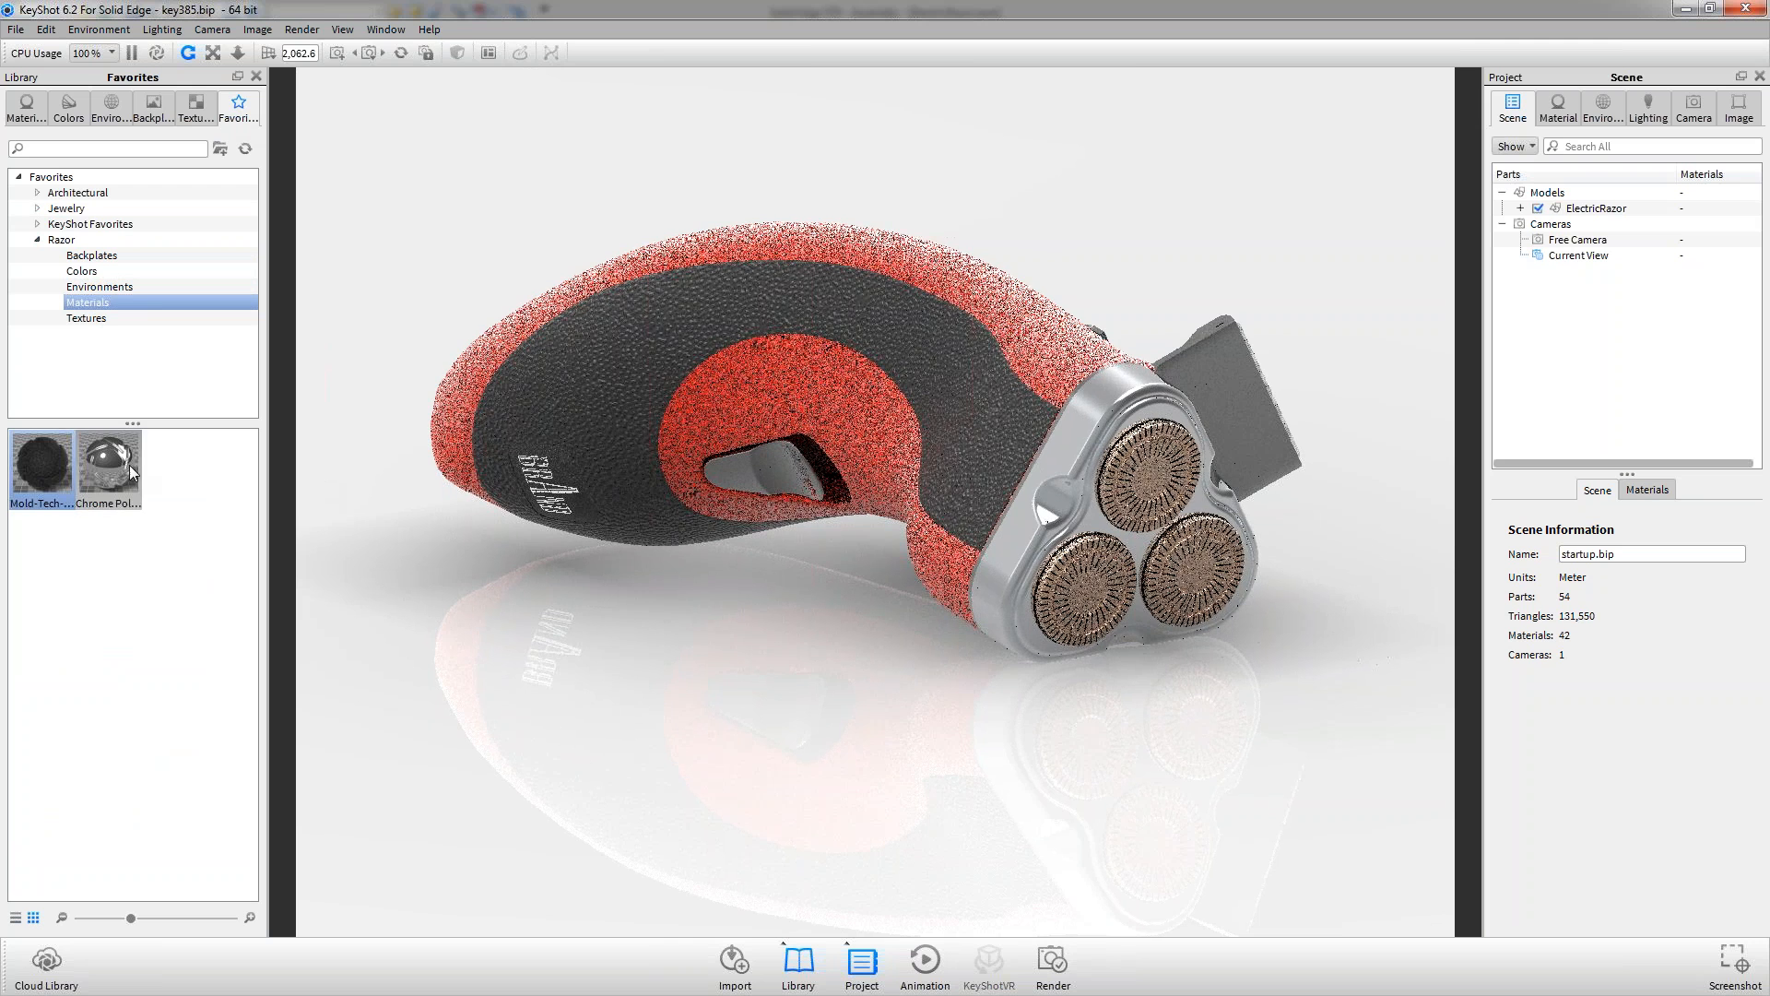
{"action": "left_click_drag", "start_coordinate": [108, 464], "coordinate": [1080, 445]}
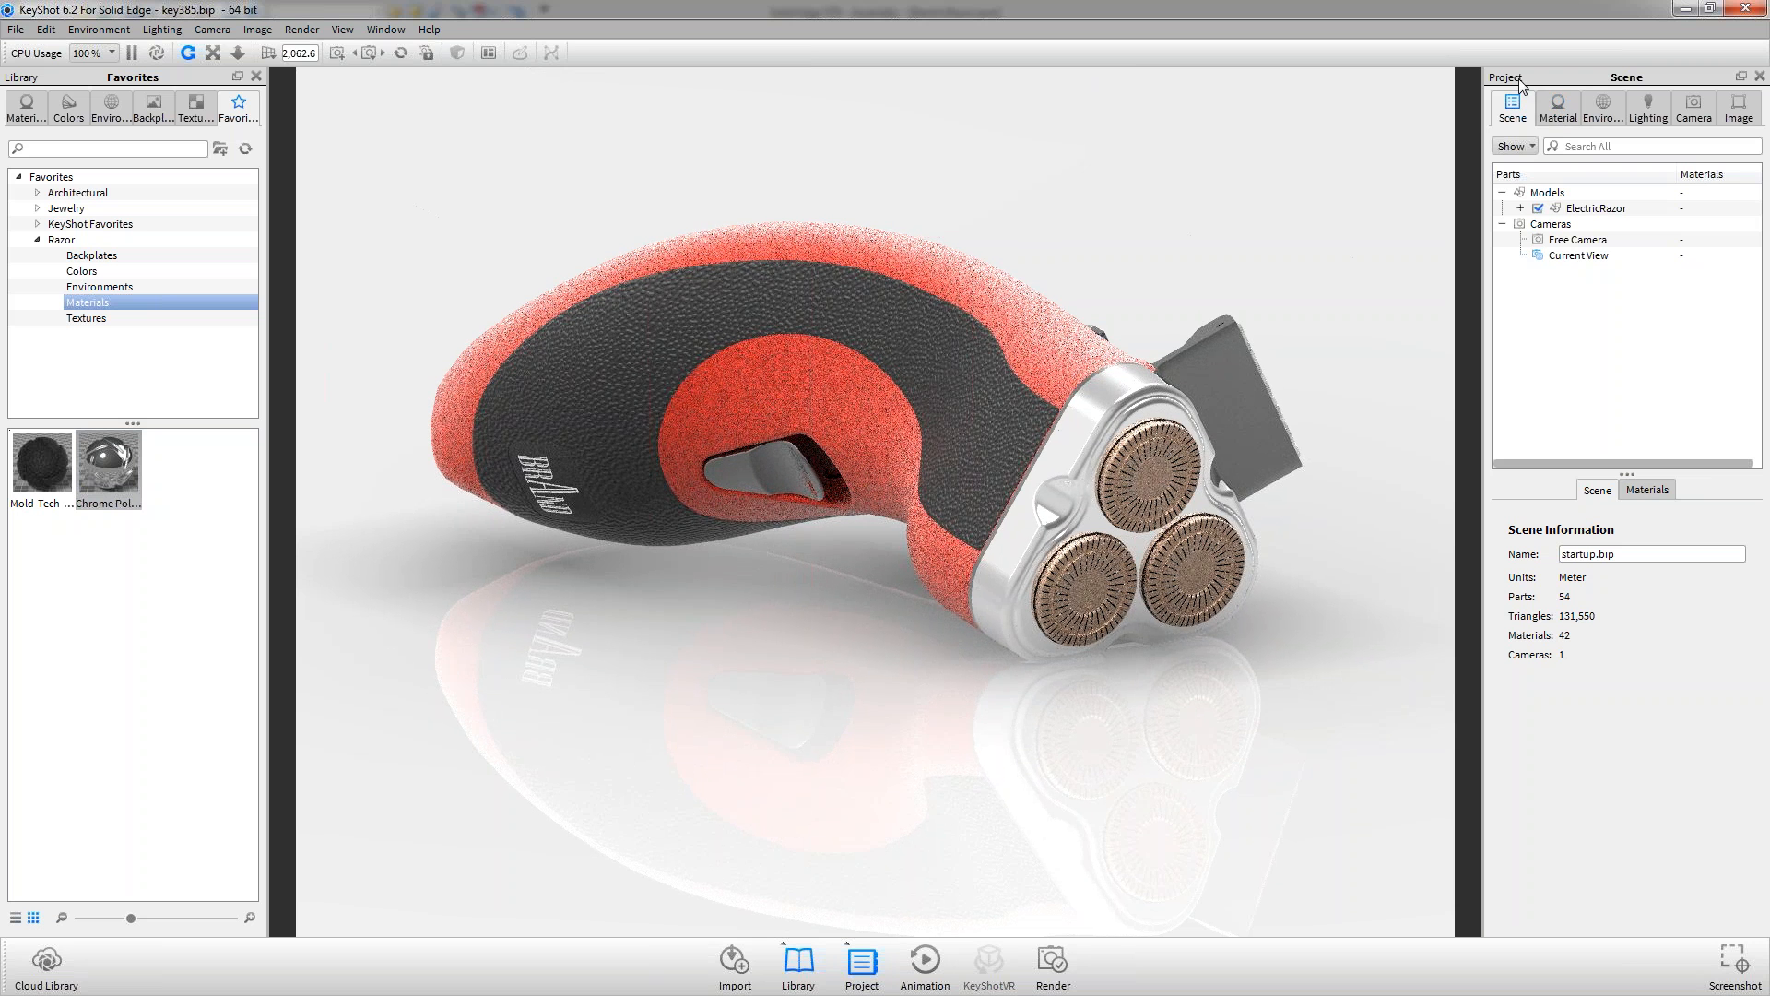
Show the project's materials and enlarge the list of materials used in the scene
{"action": "left_click", "coordinate": [1560, 118]}
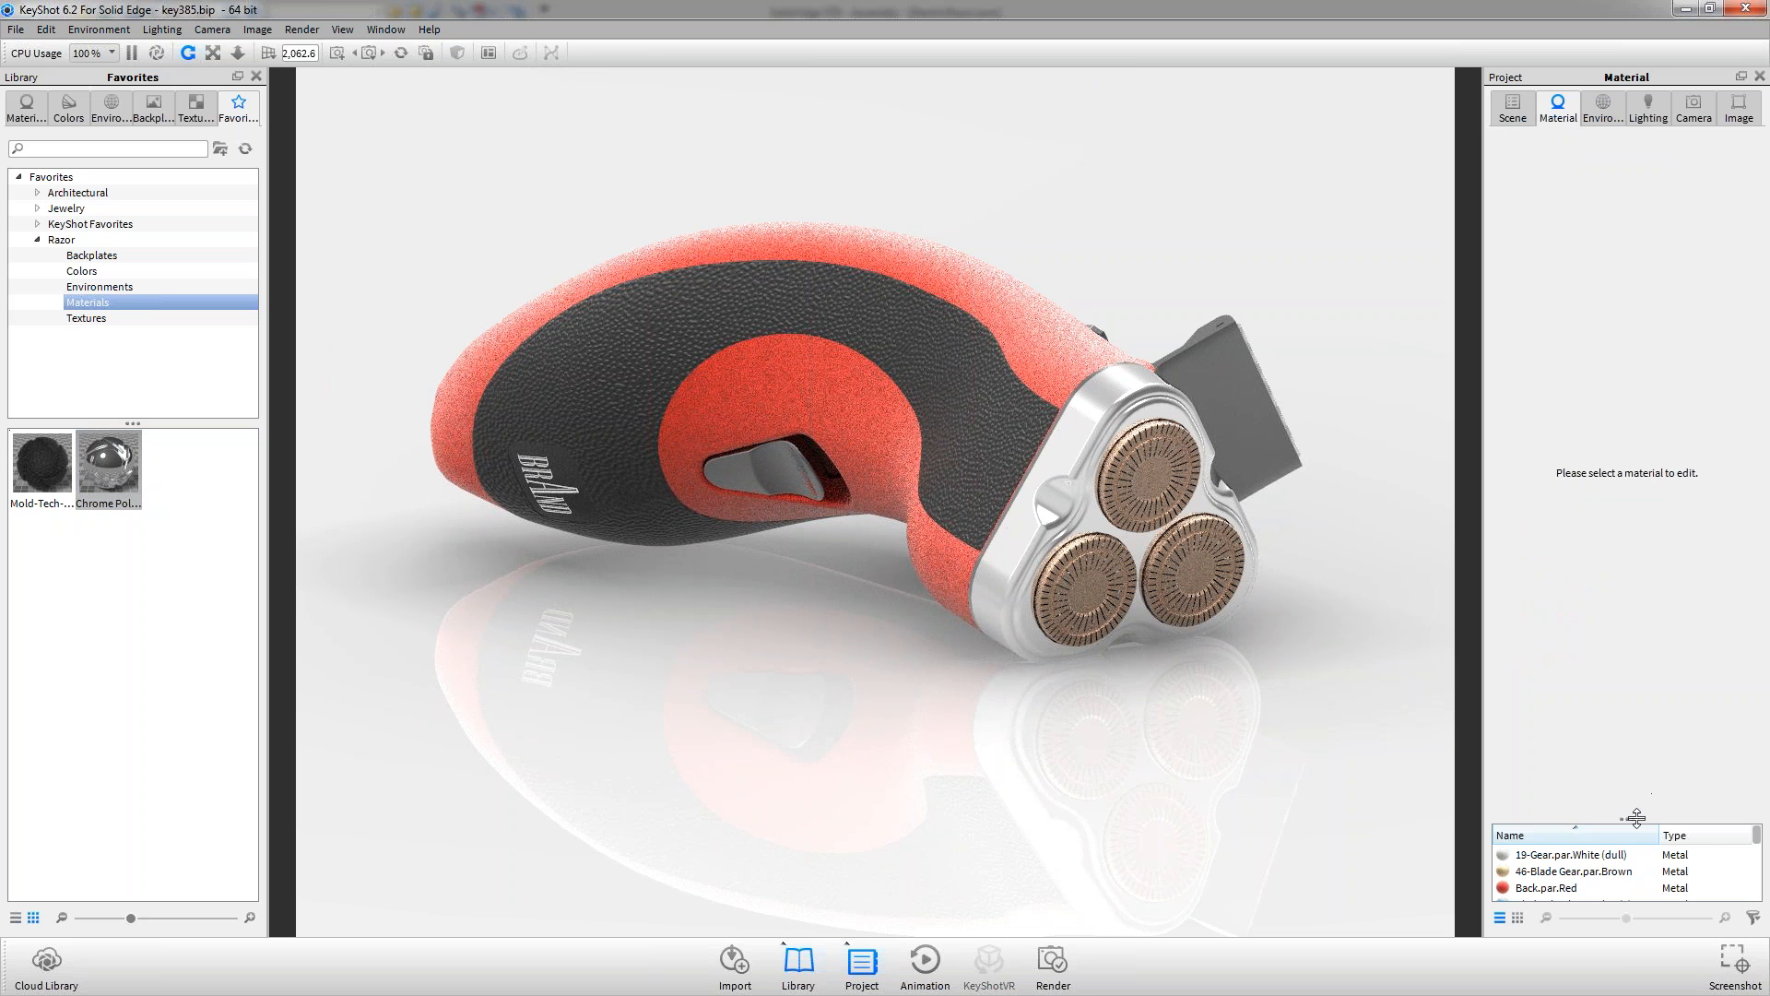
{"action": "left_click_drag", "start_coordinate": [1627, 803], "coordinate": [1591, 330]}
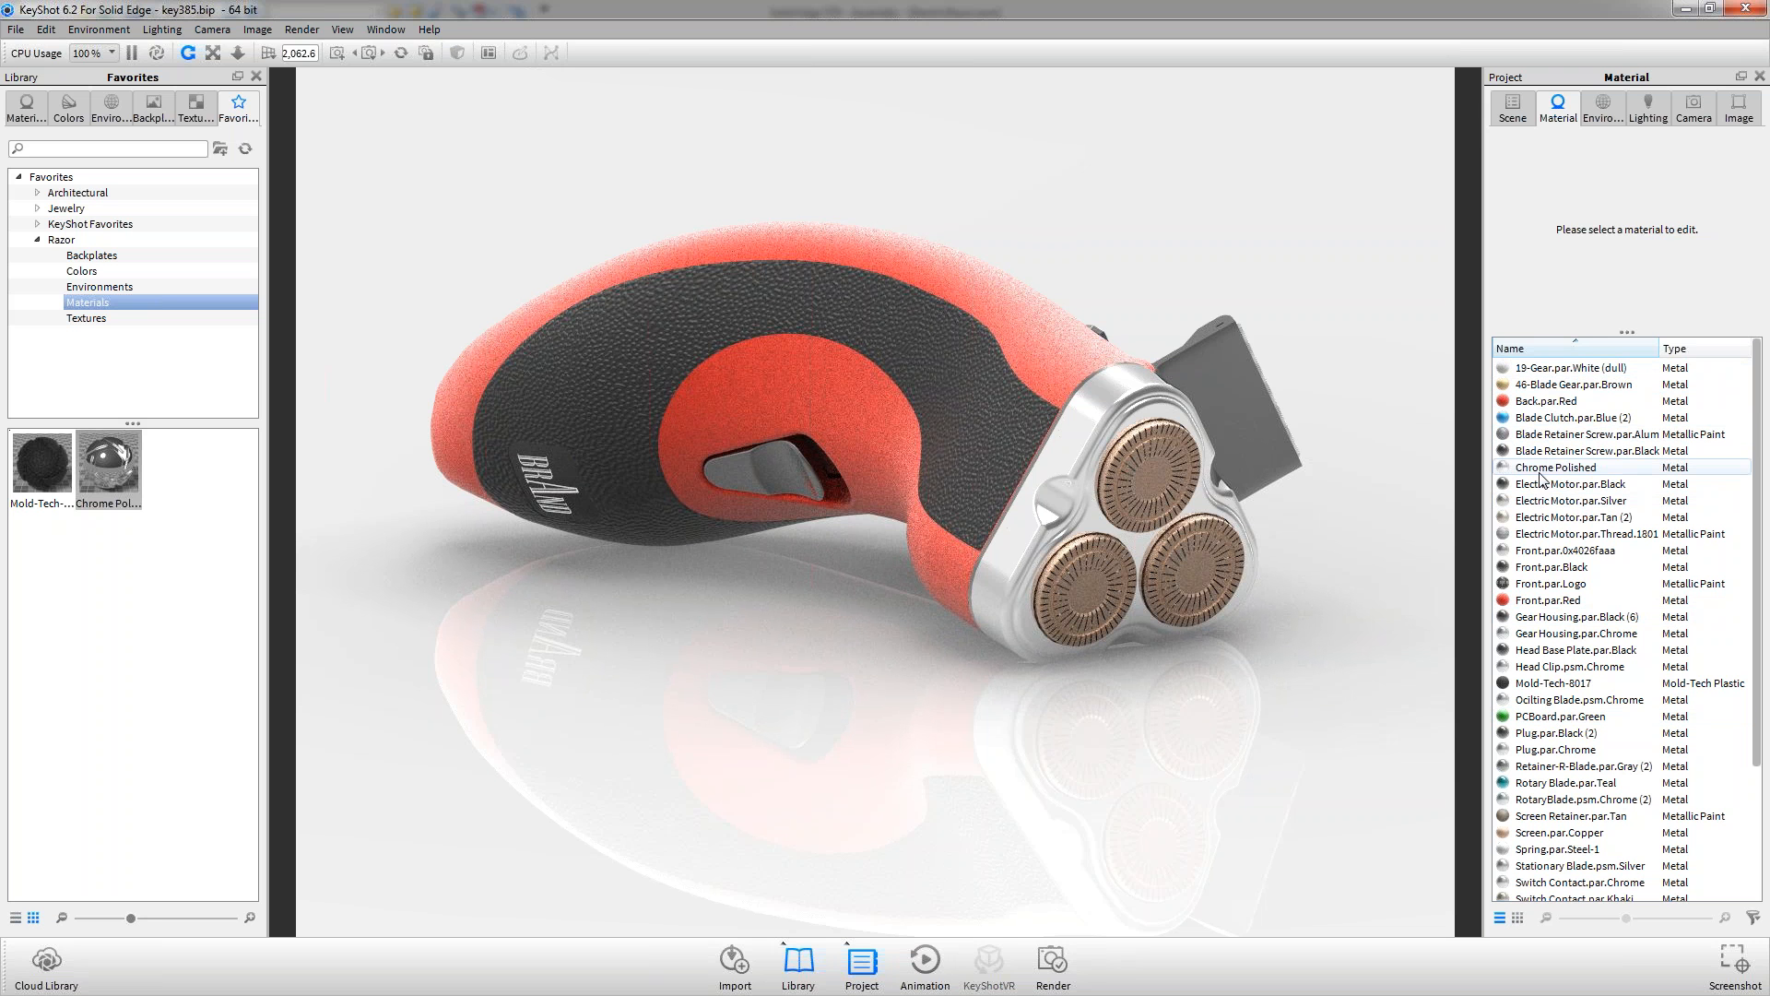
{"action": "left_click", "coordinate": [113, 467]}
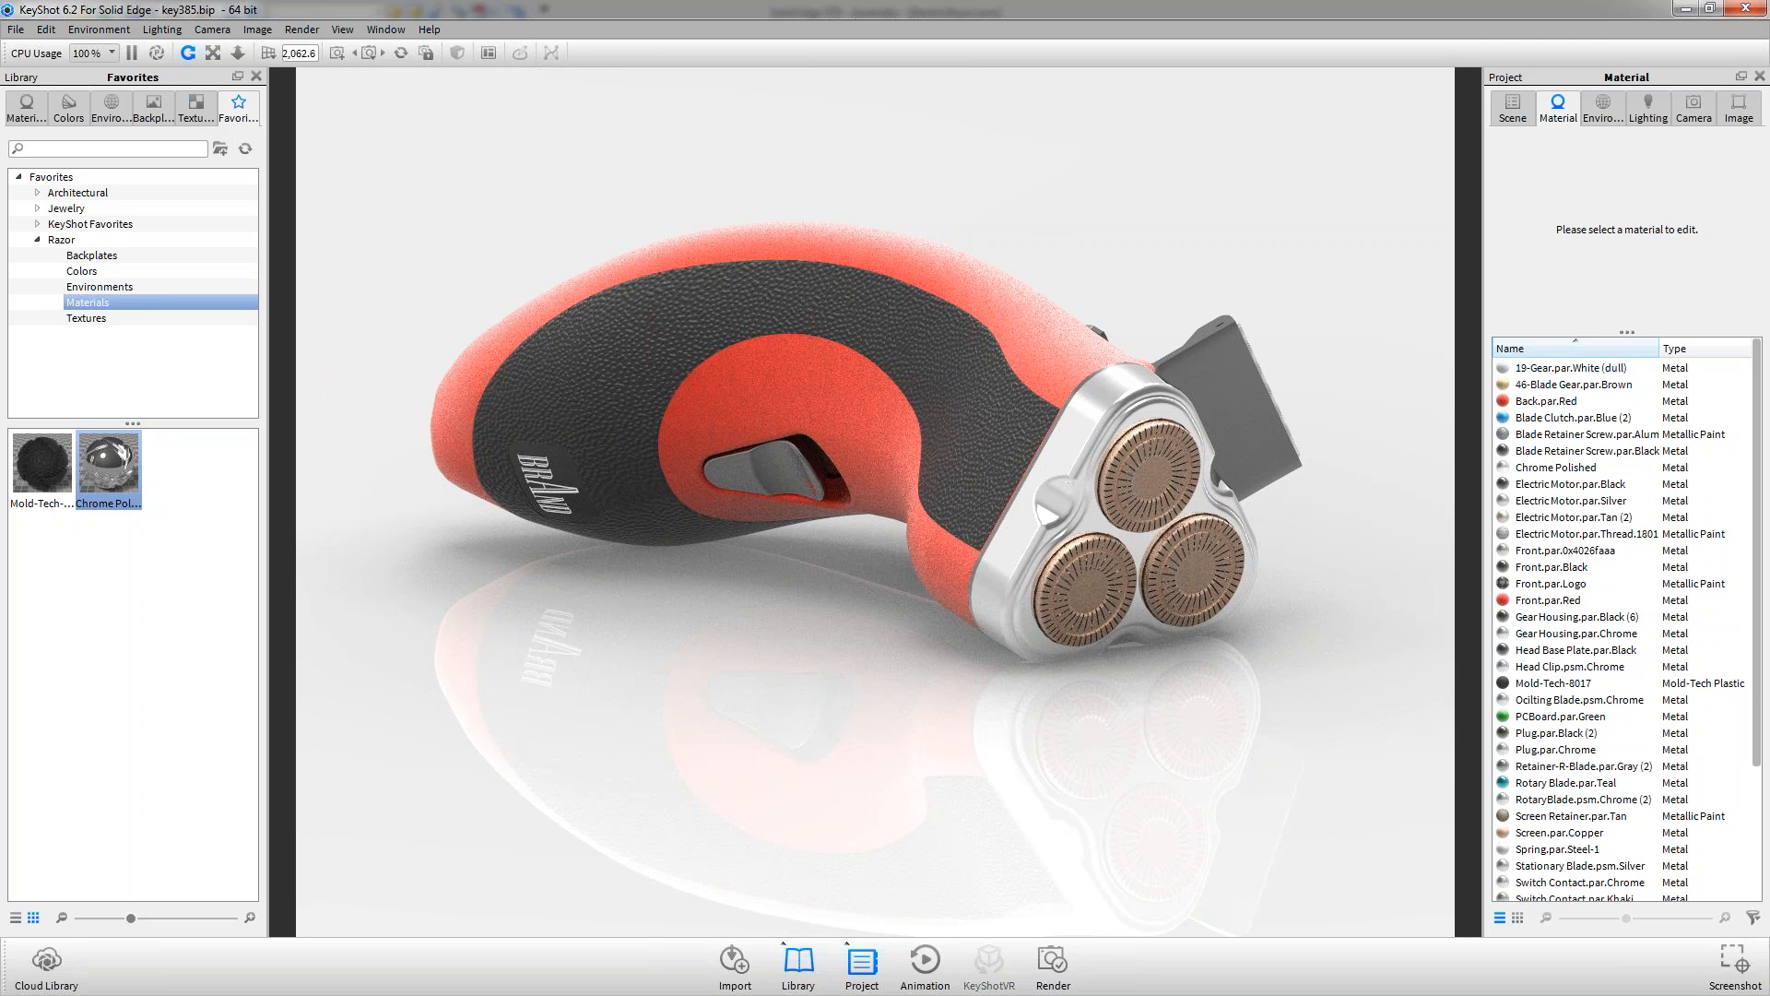
Return to the full materials library, expand the Axalta Paint category, and view the material import dialog without importing anything
{"action": "left_click", "coordinate": [28, 115]}
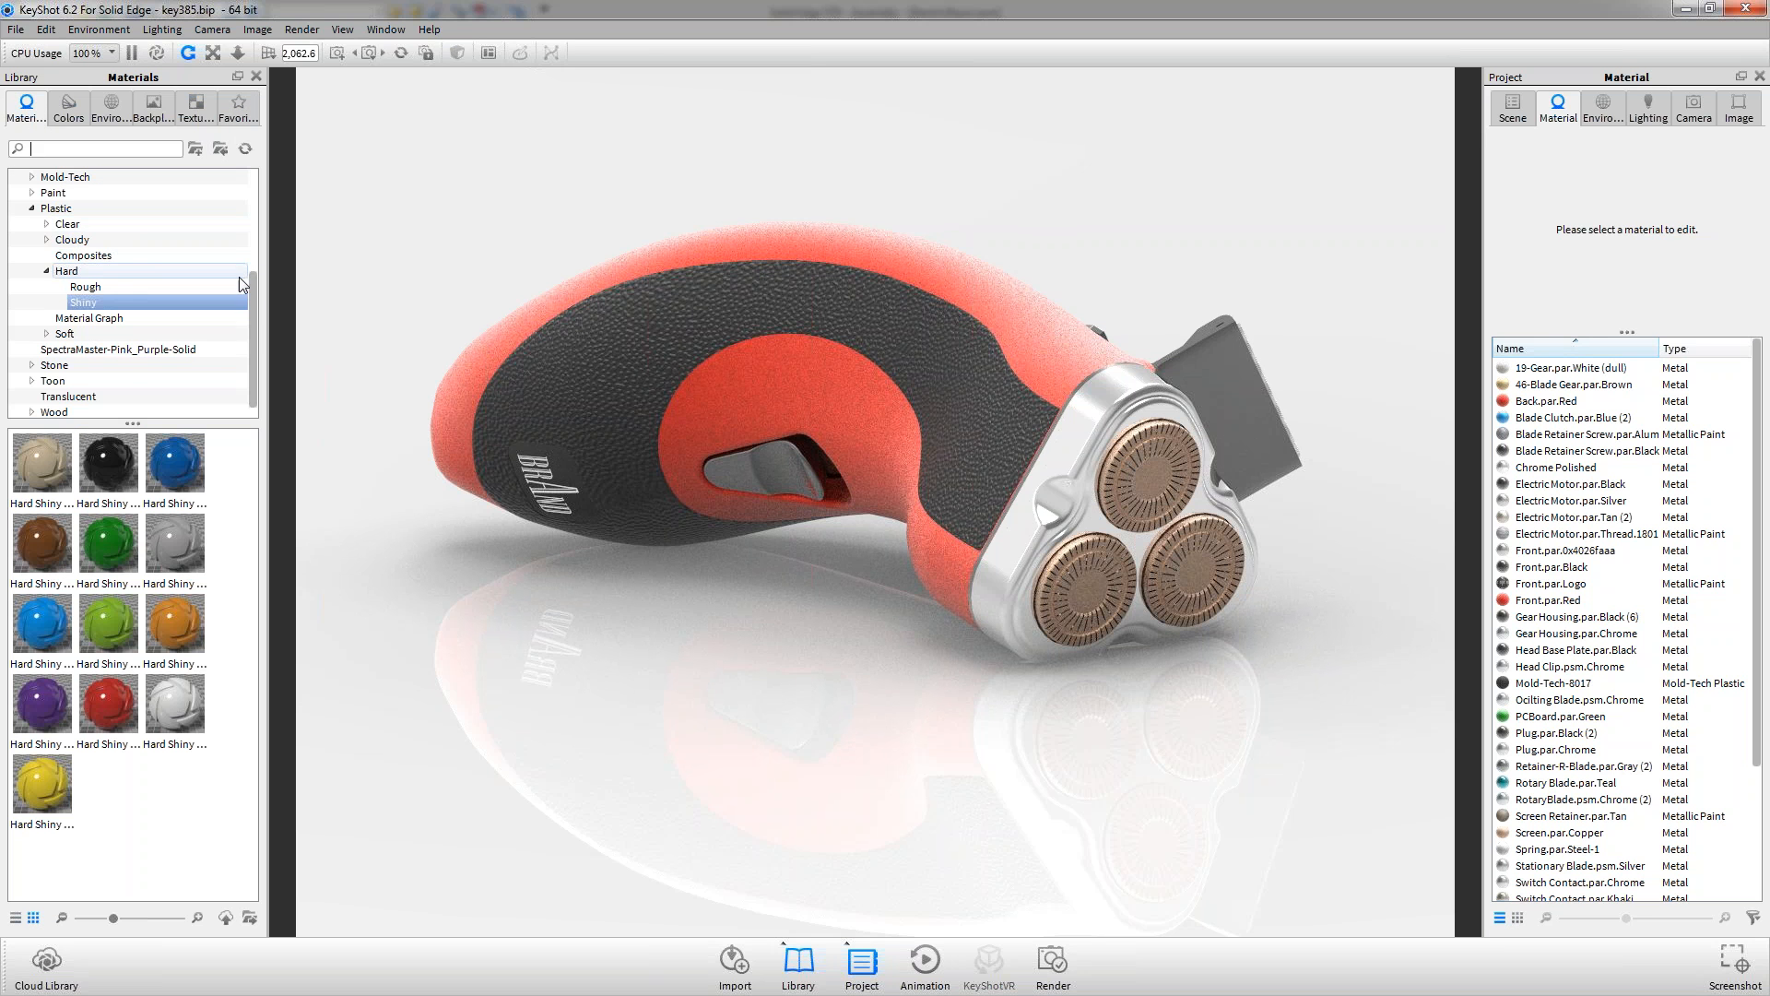
{"action": "left_click_drag", "start_coordinate": [254, 297], "coordinate": [243, 195]}
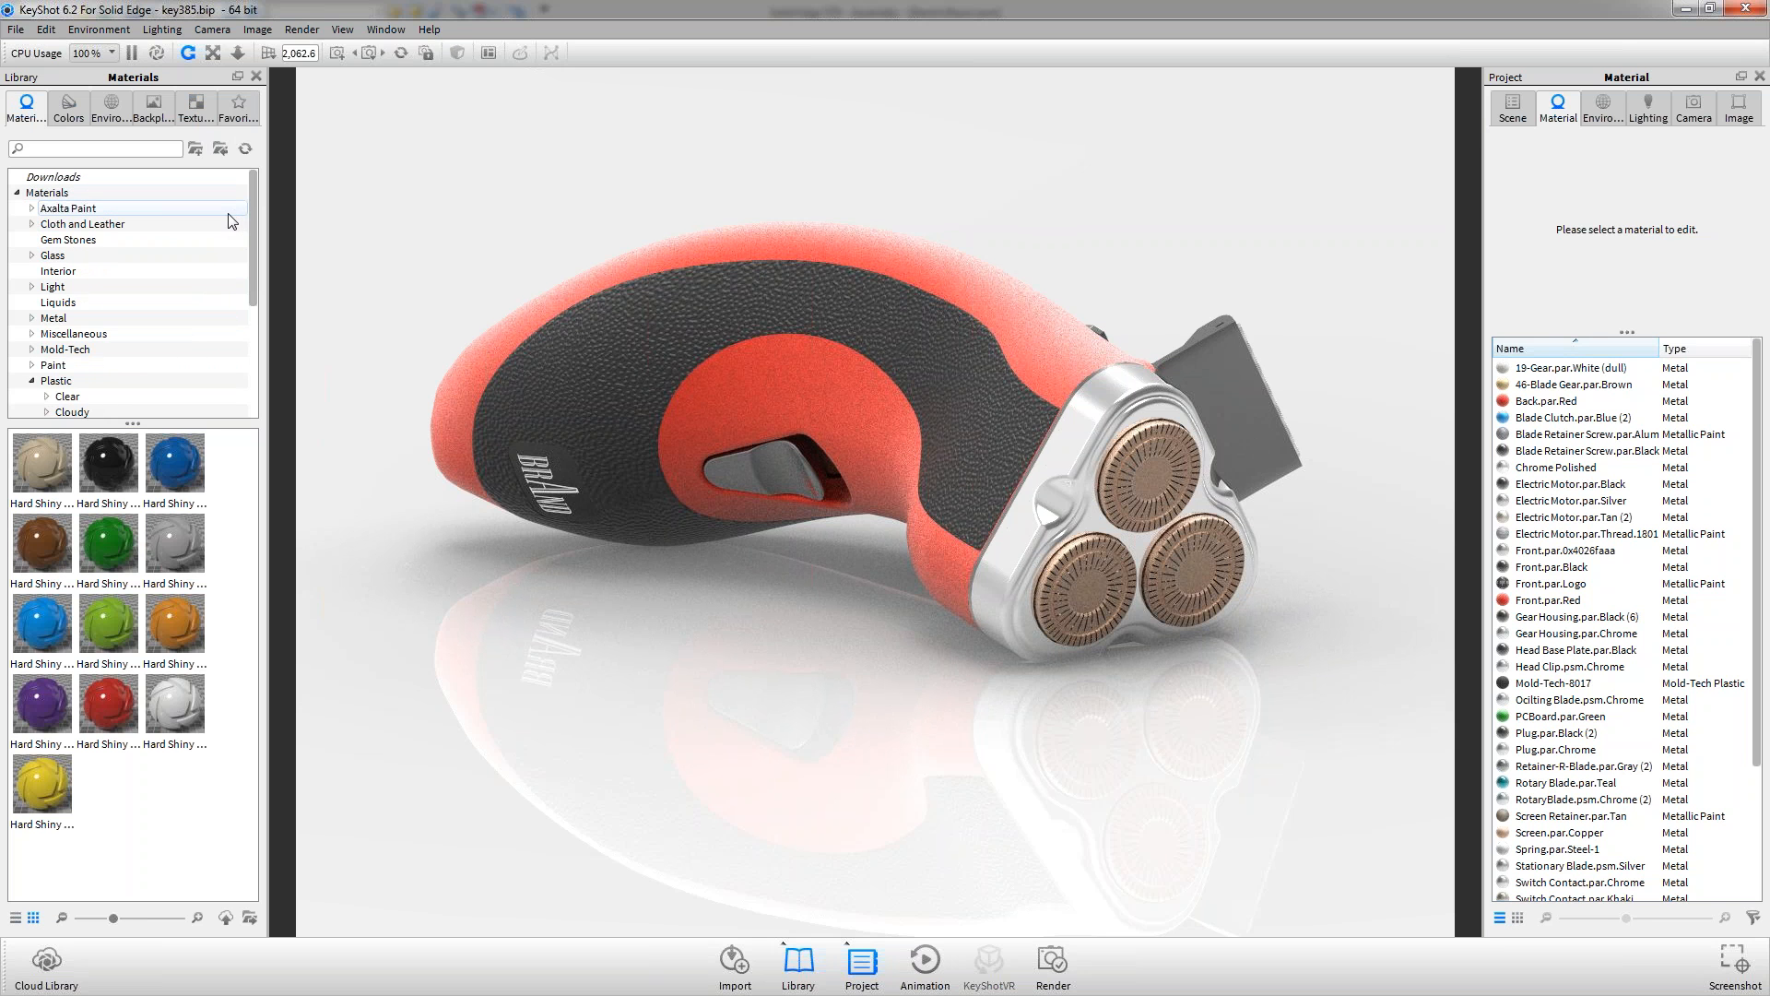
{"action": "left_click", "coordinate": [32, 209]}
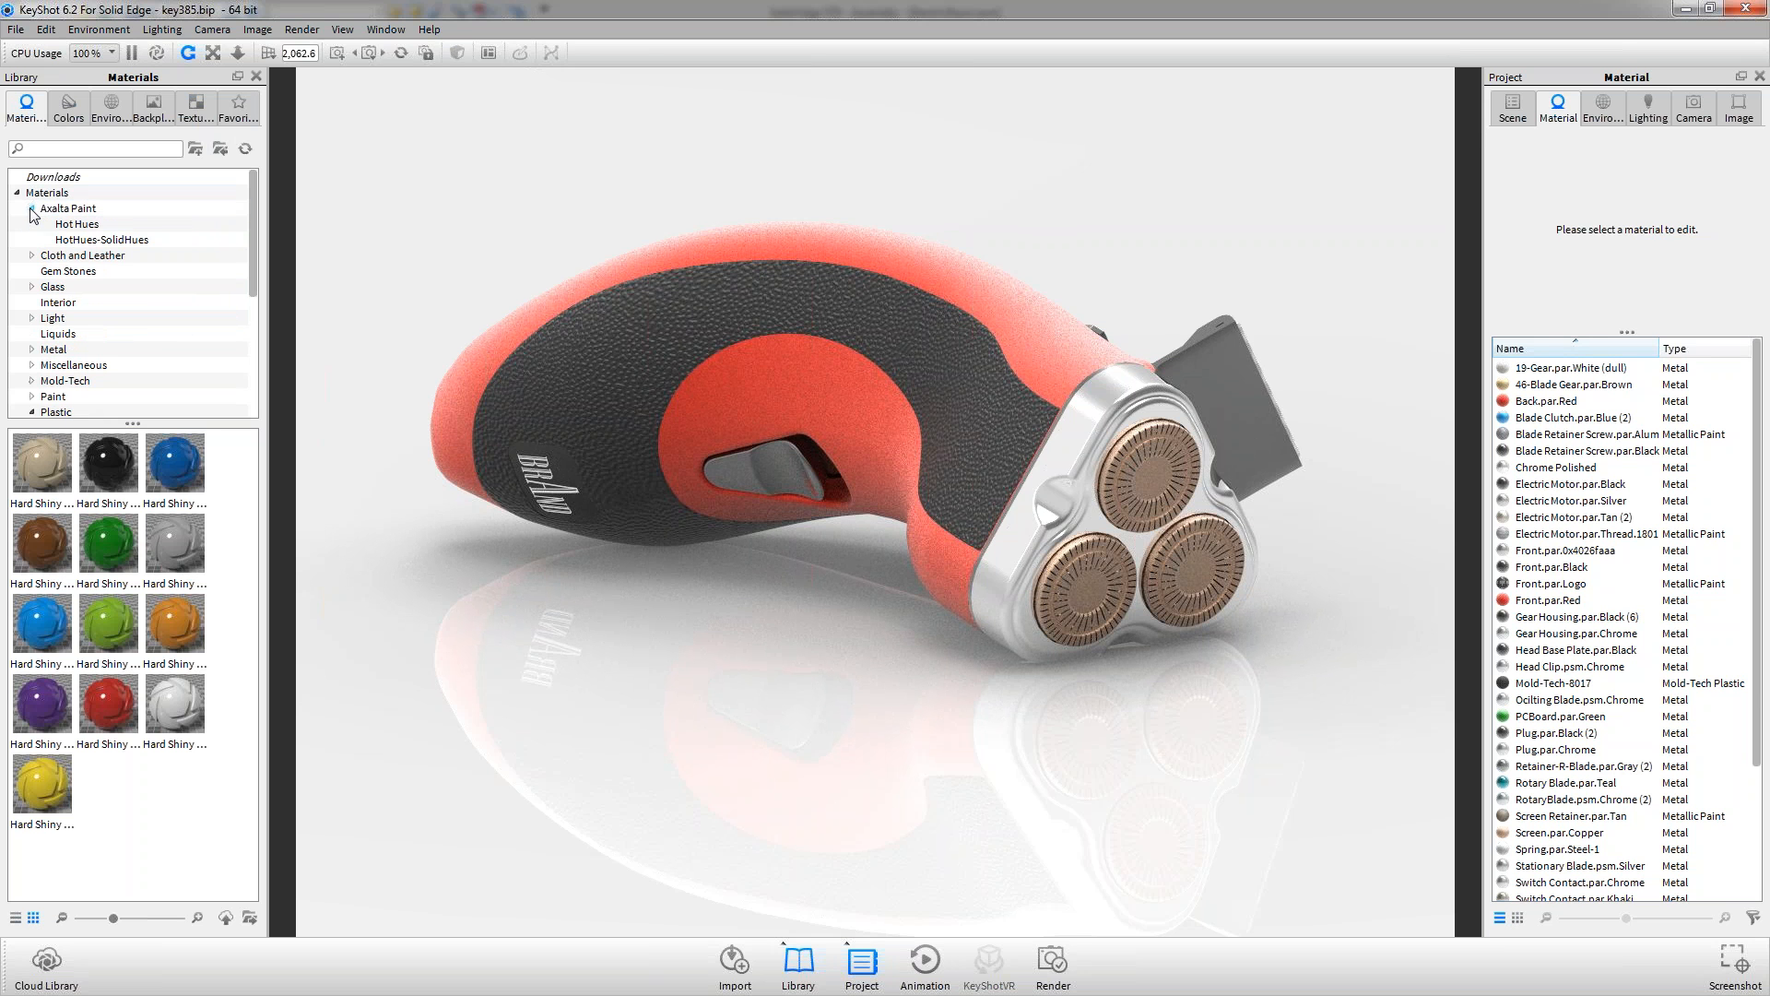
{"action": "left_click", "coordinate": [223, 149]}
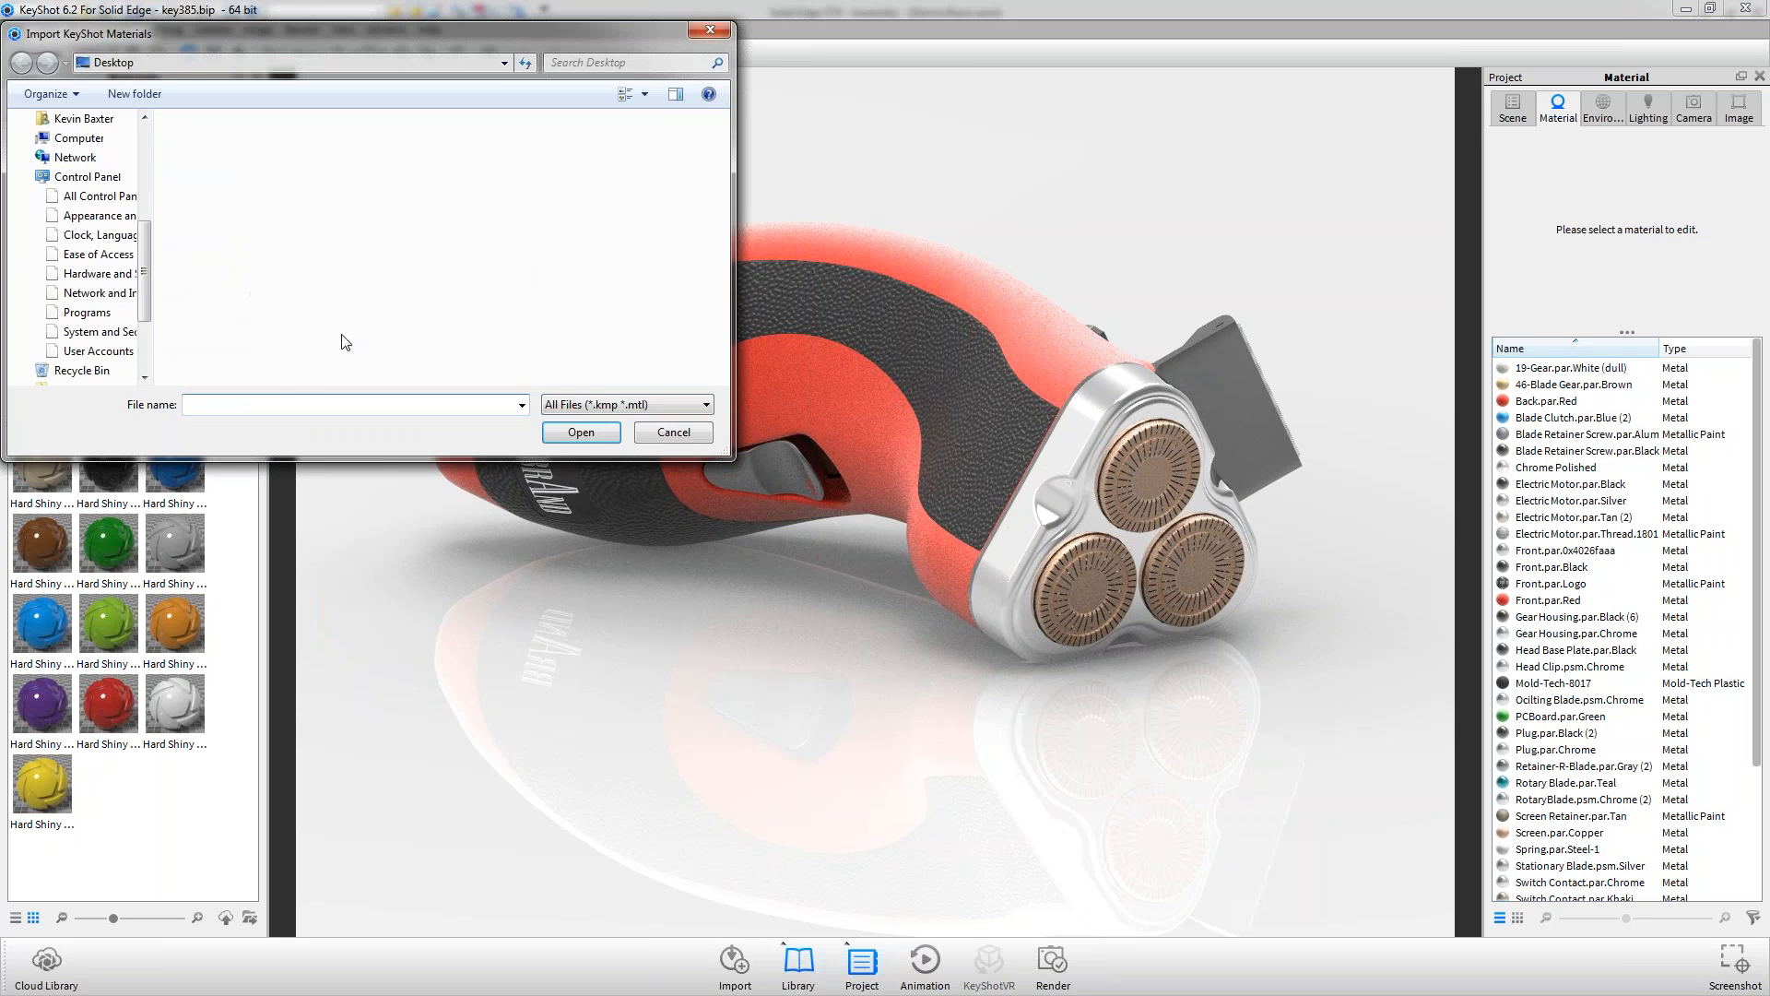
{"action": "left_click", "coordinate": [673, 433]}
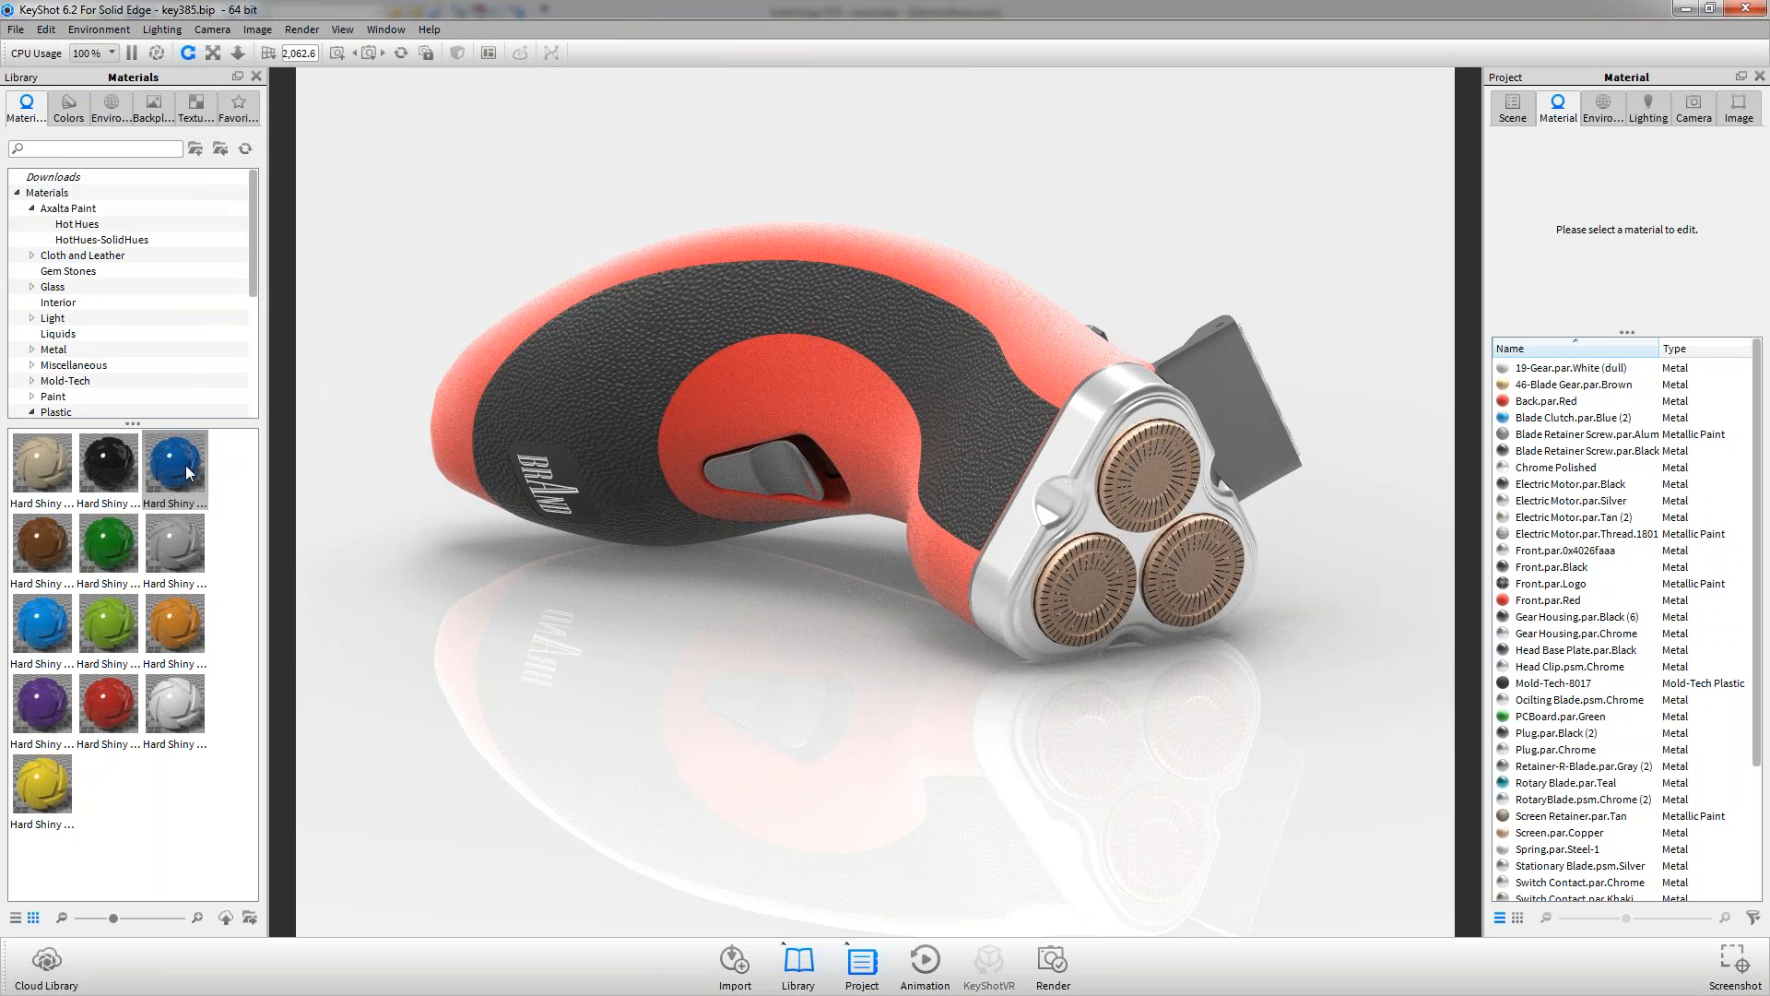
Apply Hard Shiny Plastic Blue to the razor's red front housing and paste it as a linked material onto the back housing
{"action": "mouse_move", "coordinate": [187, 473]}
{"action": "left_click_drag", "start_coordinate": [187, 473], "coordinate": [800, 388]}
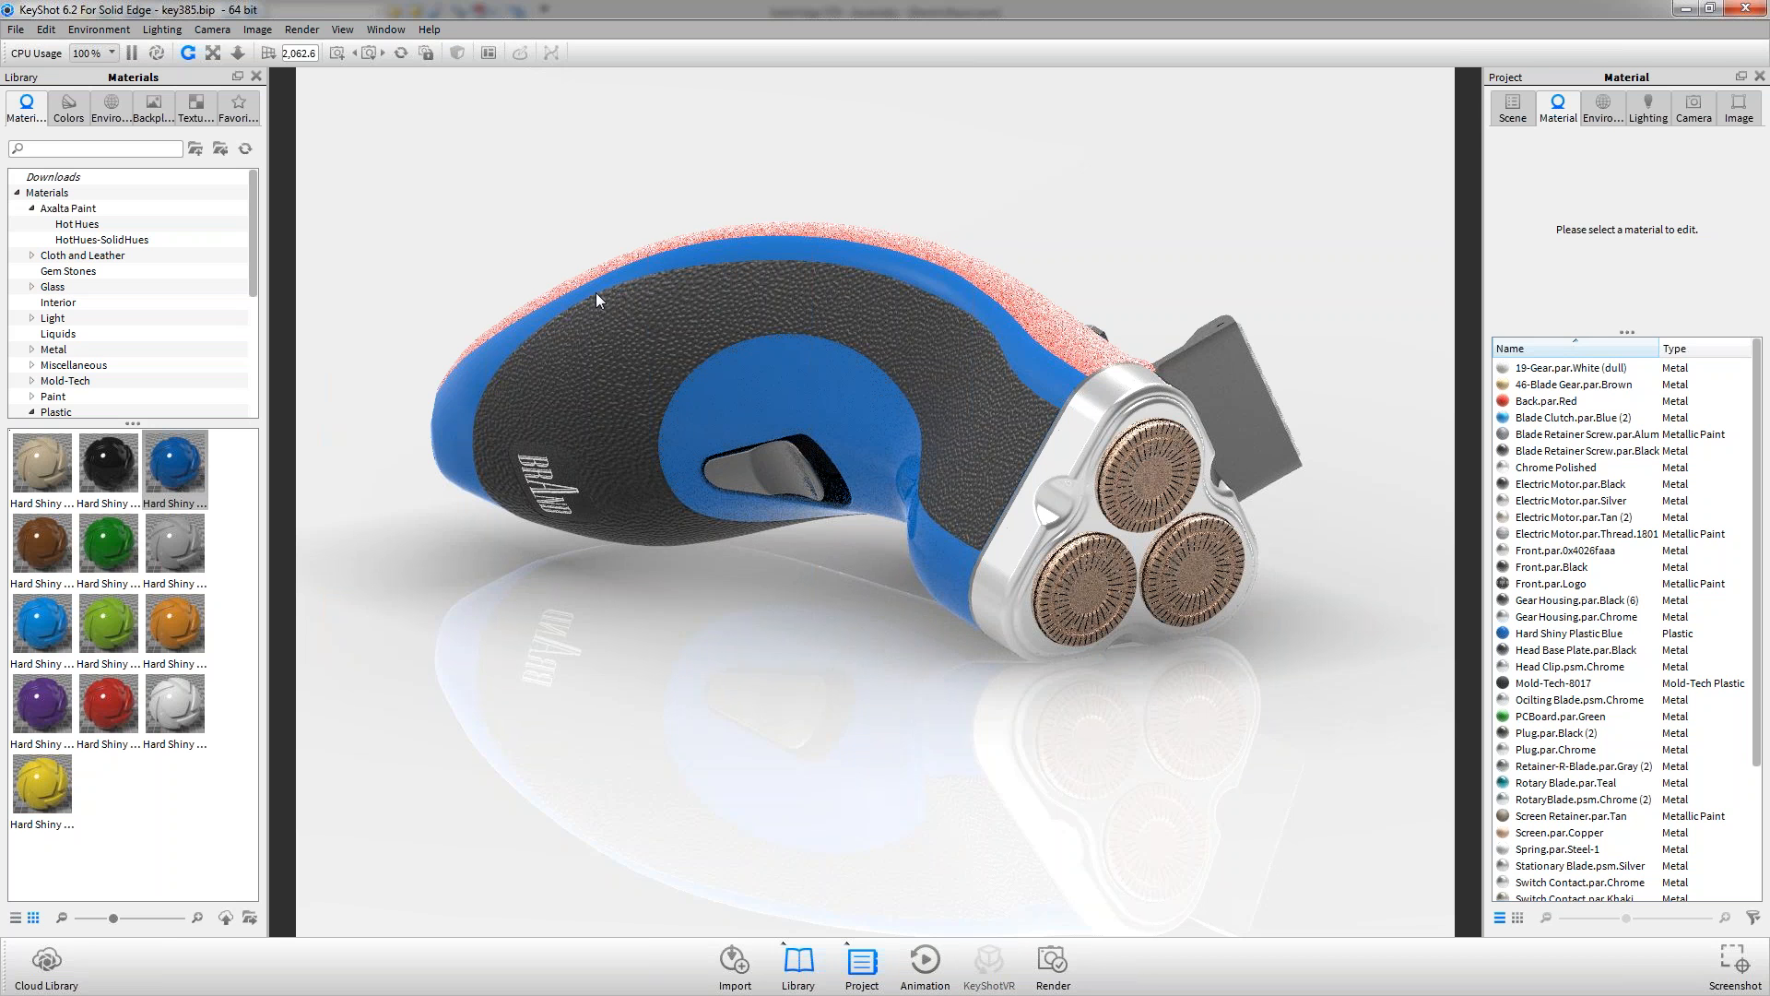
{"action": "right_click", "coordinate": [779, 387]}
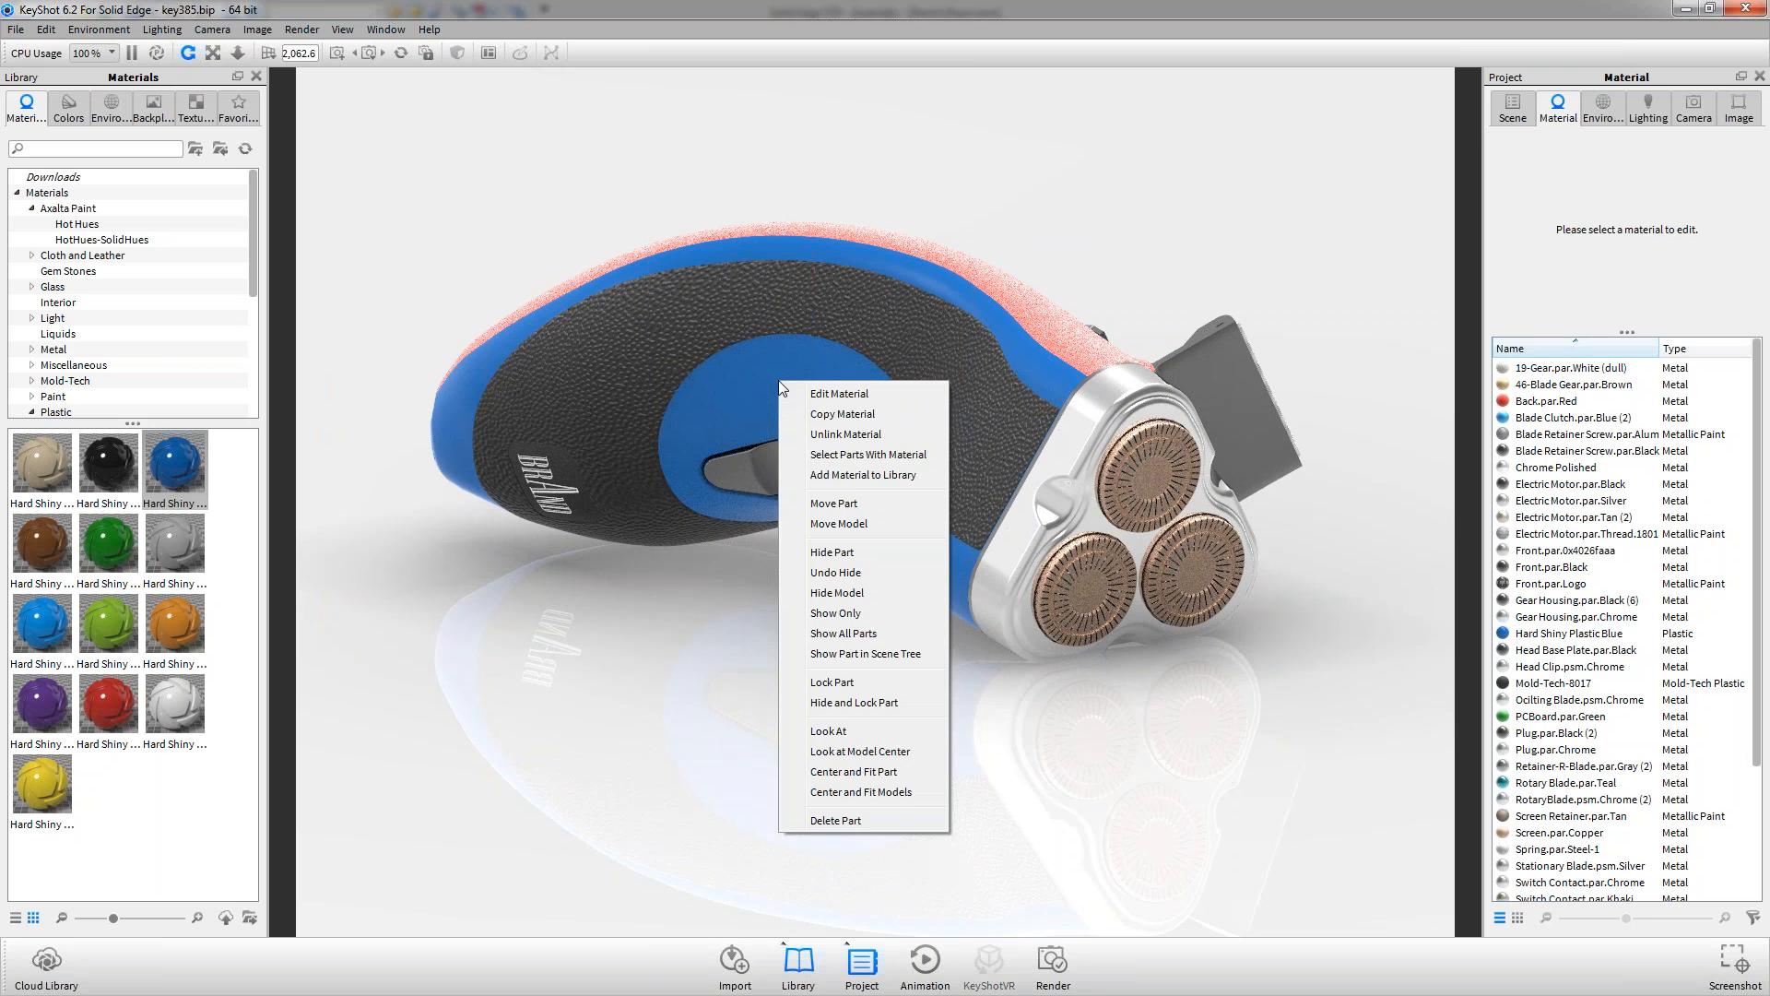
{"action": "left_click", "coordinate": [844, 414]}
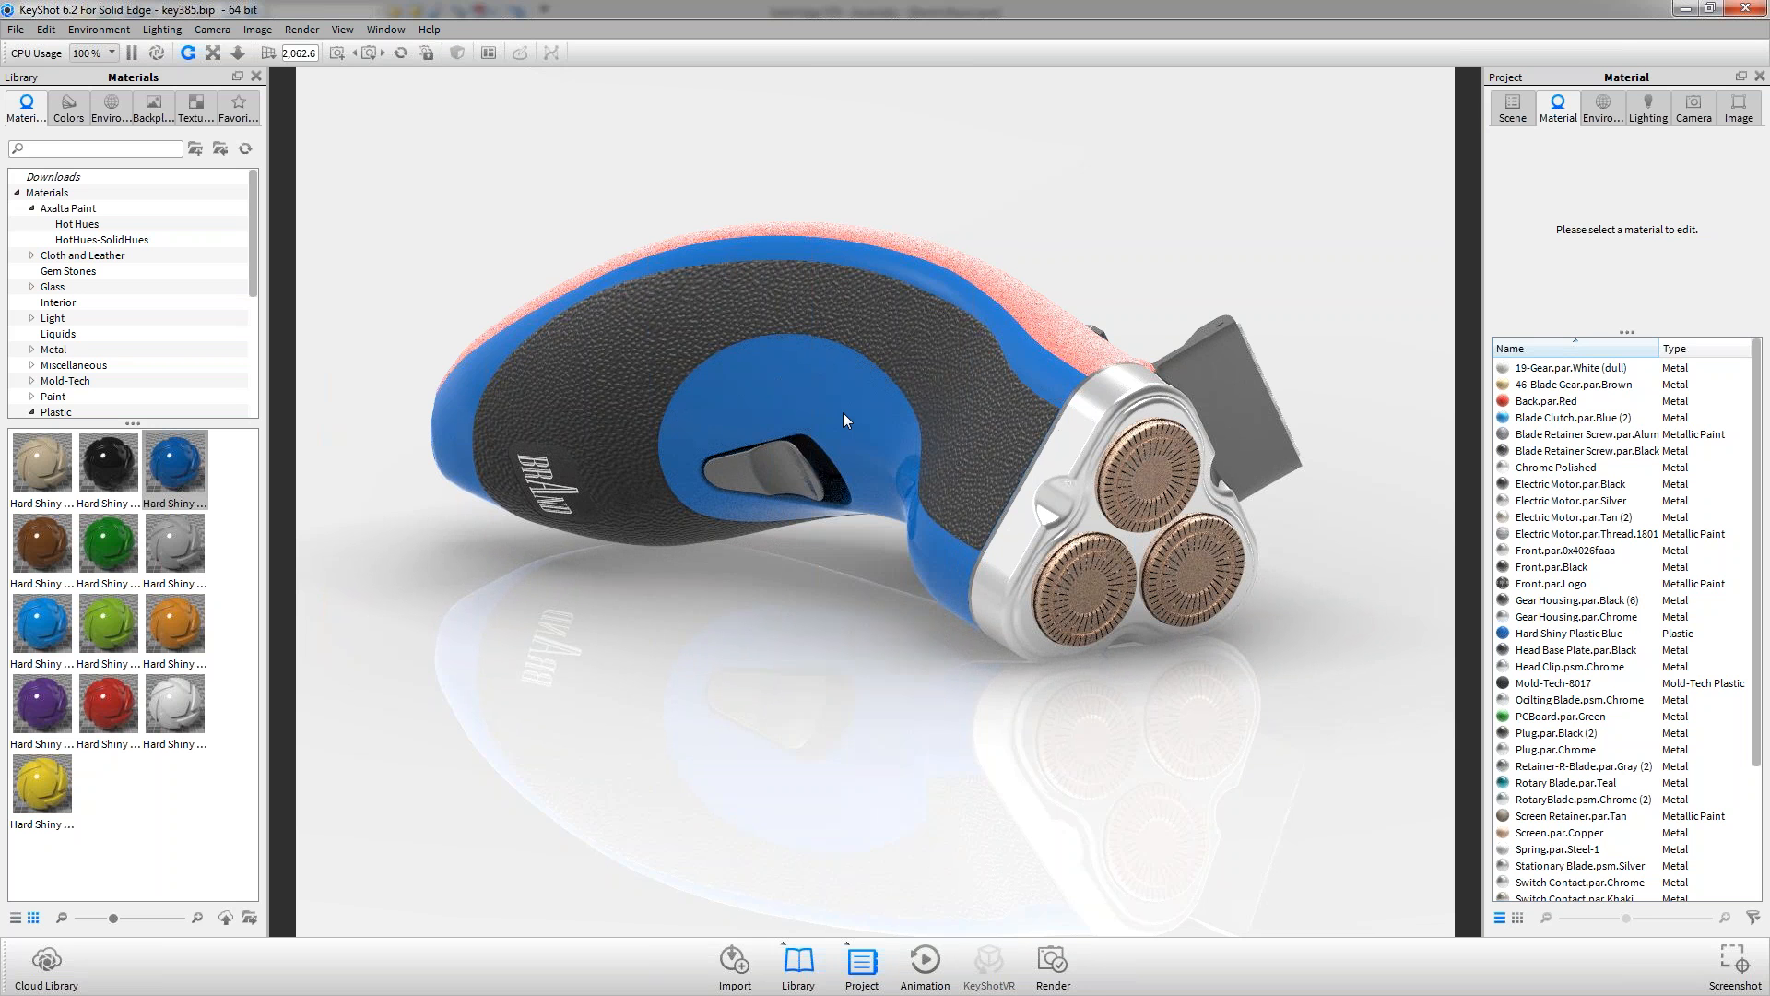
{"action": "right_click", "coordinate": [1056, 340]}
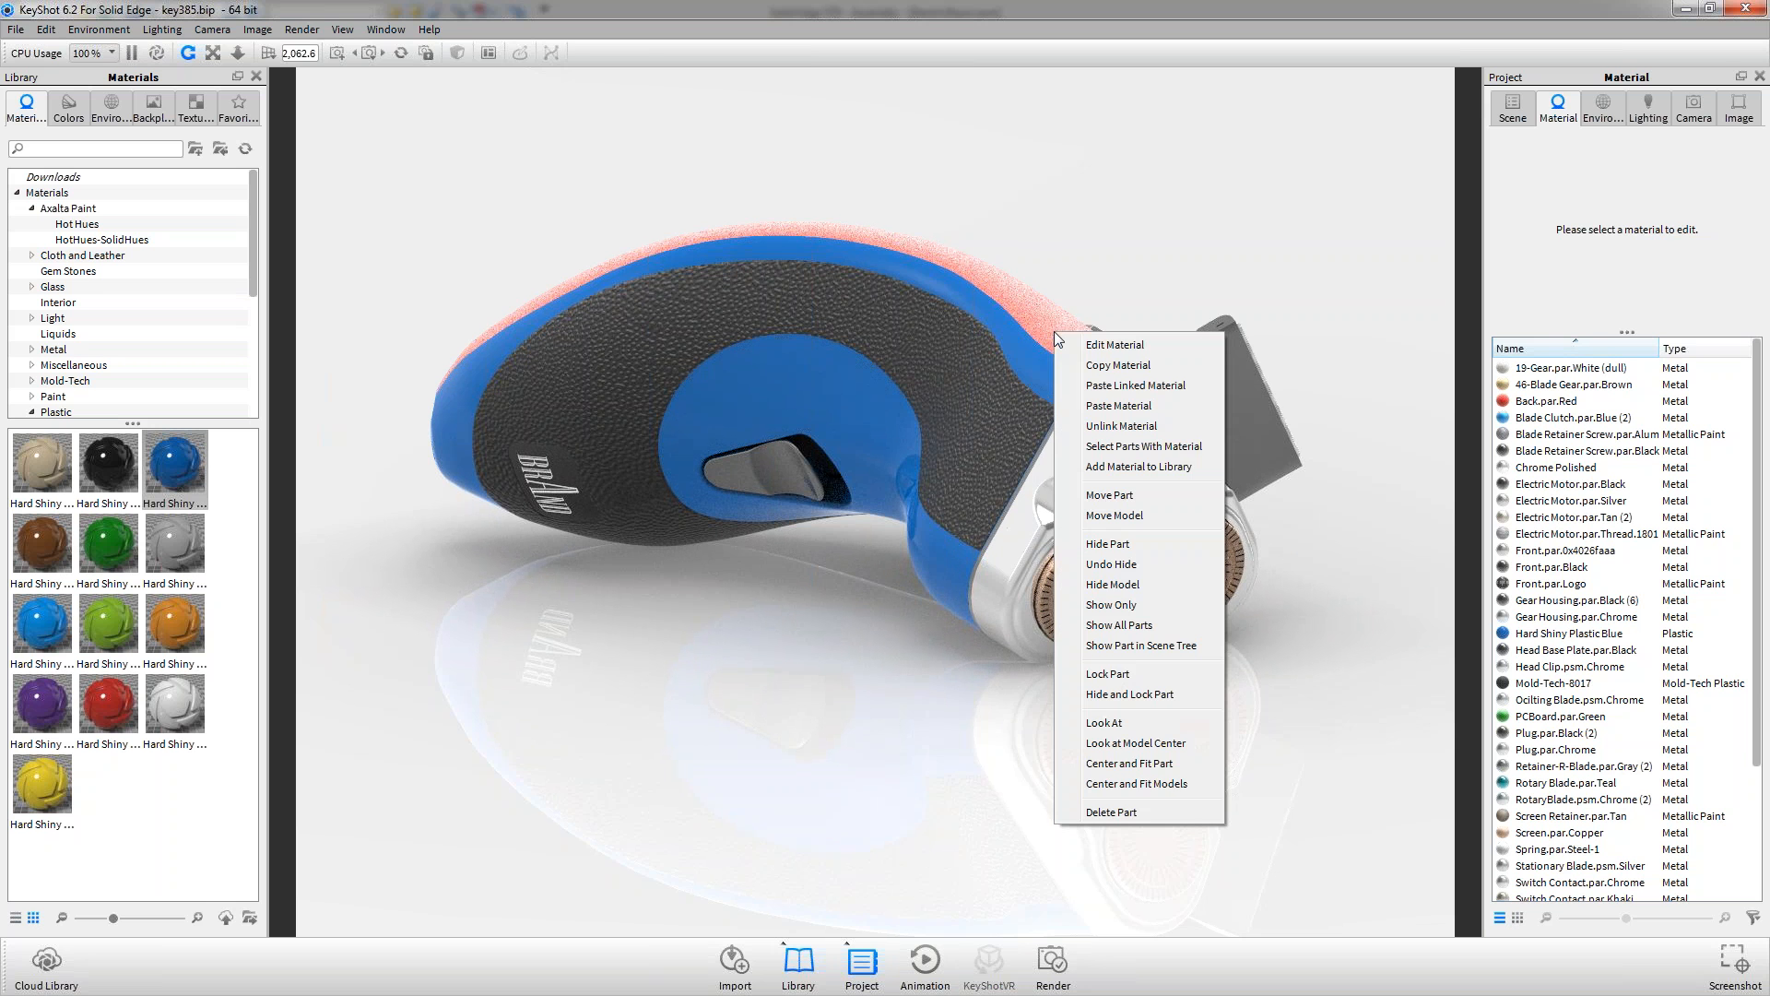
{"action": "left_click", "coordinate": [1158, 385]}
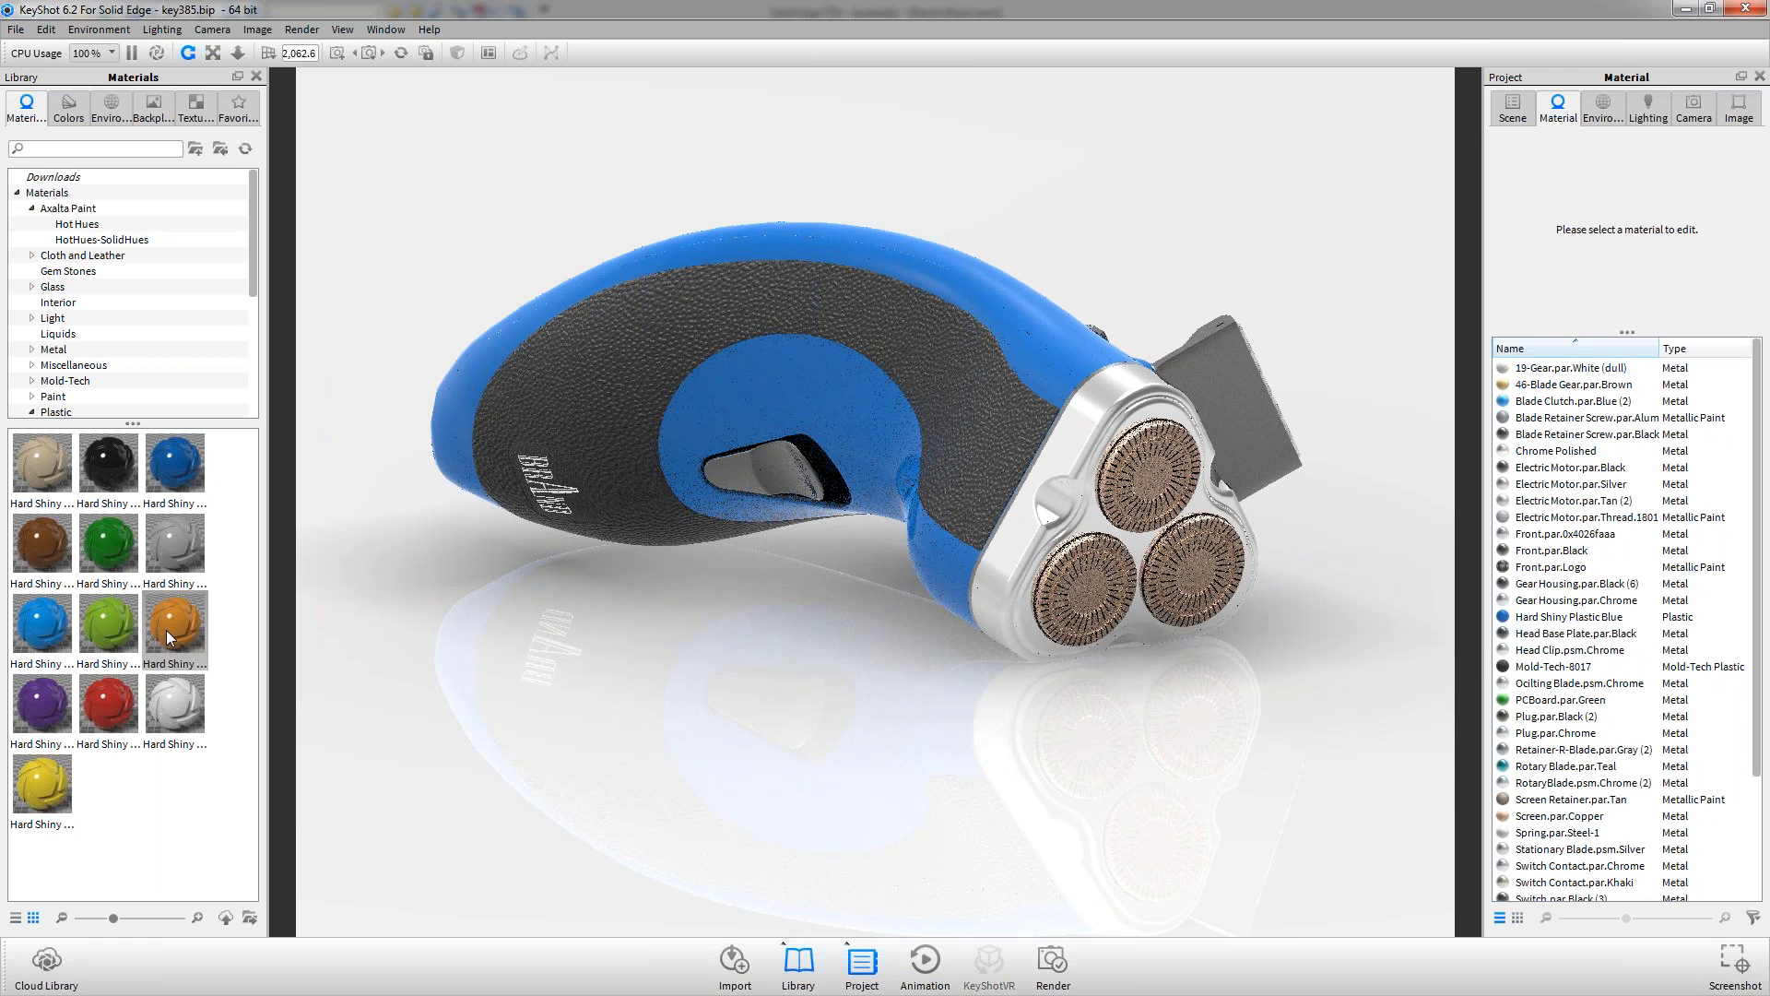
Try Hard Shiny Plastic Orange on the linked housing parts and return them to Hard Shiny Plastic Blue
{"action": "left_click_drag", "start_coordinate": [168, 625], "coordinate": [479, 373]}
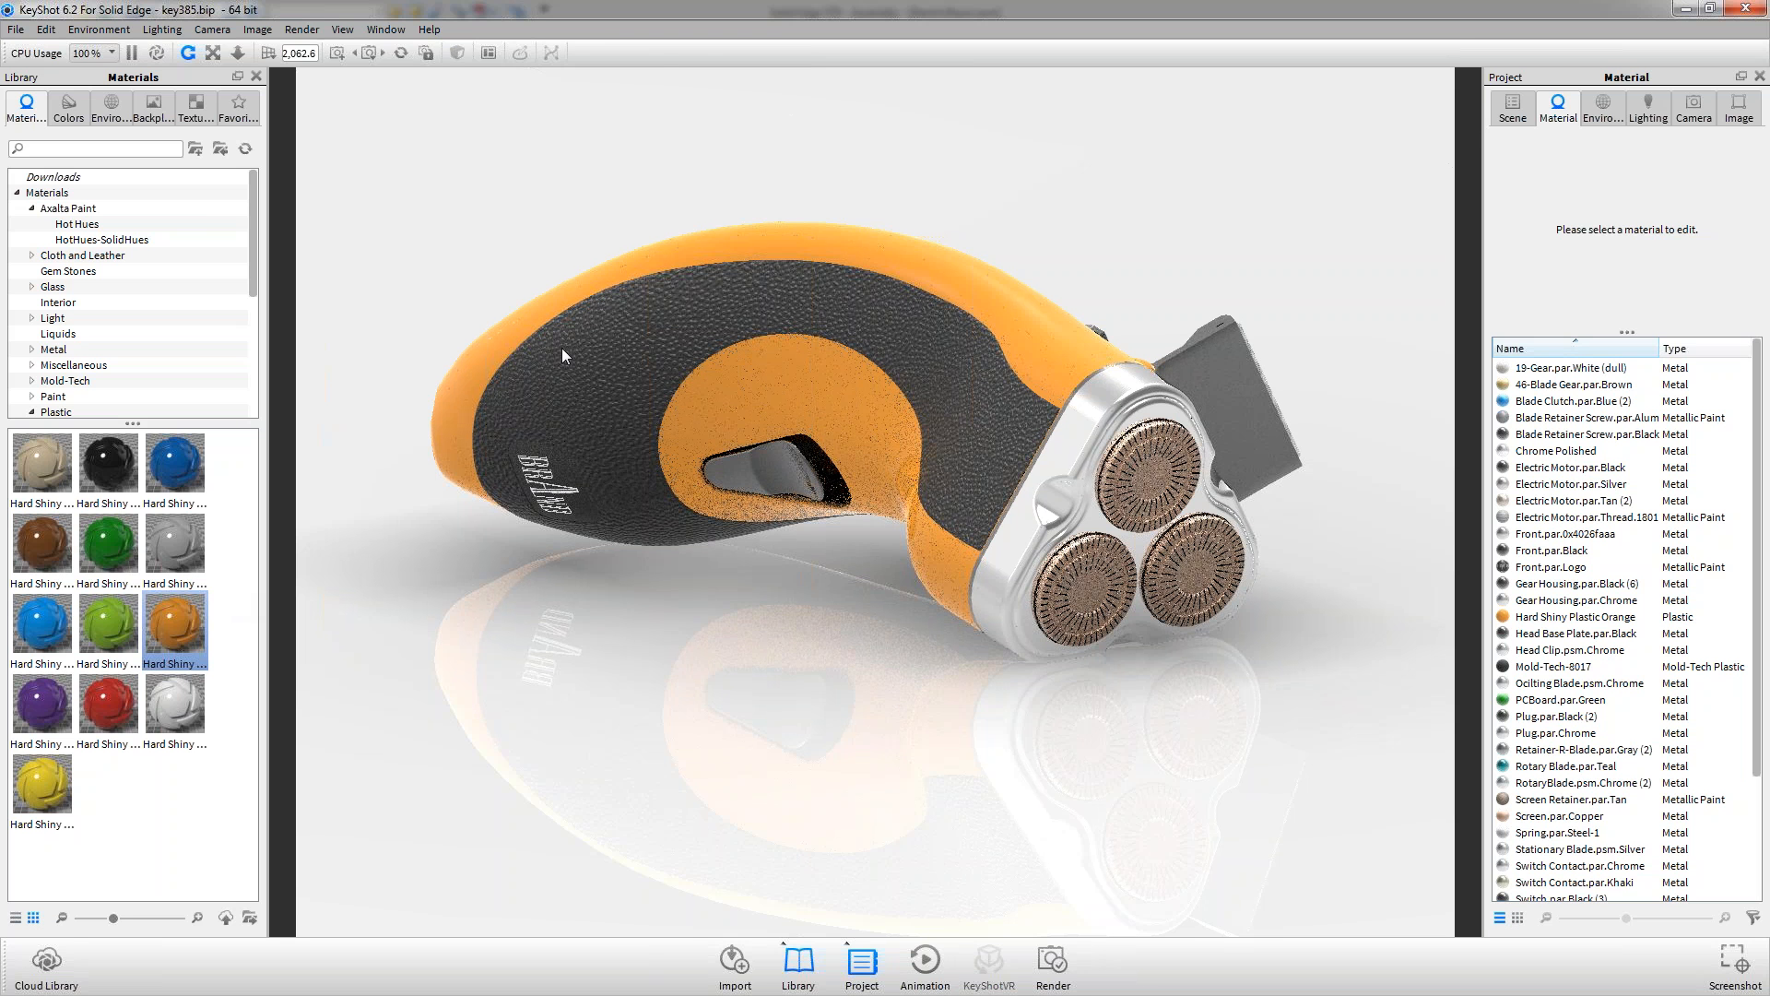
{"action": "left_click_drag", "start_coordinate": [173, 456], "coordinate": [809, 393]}
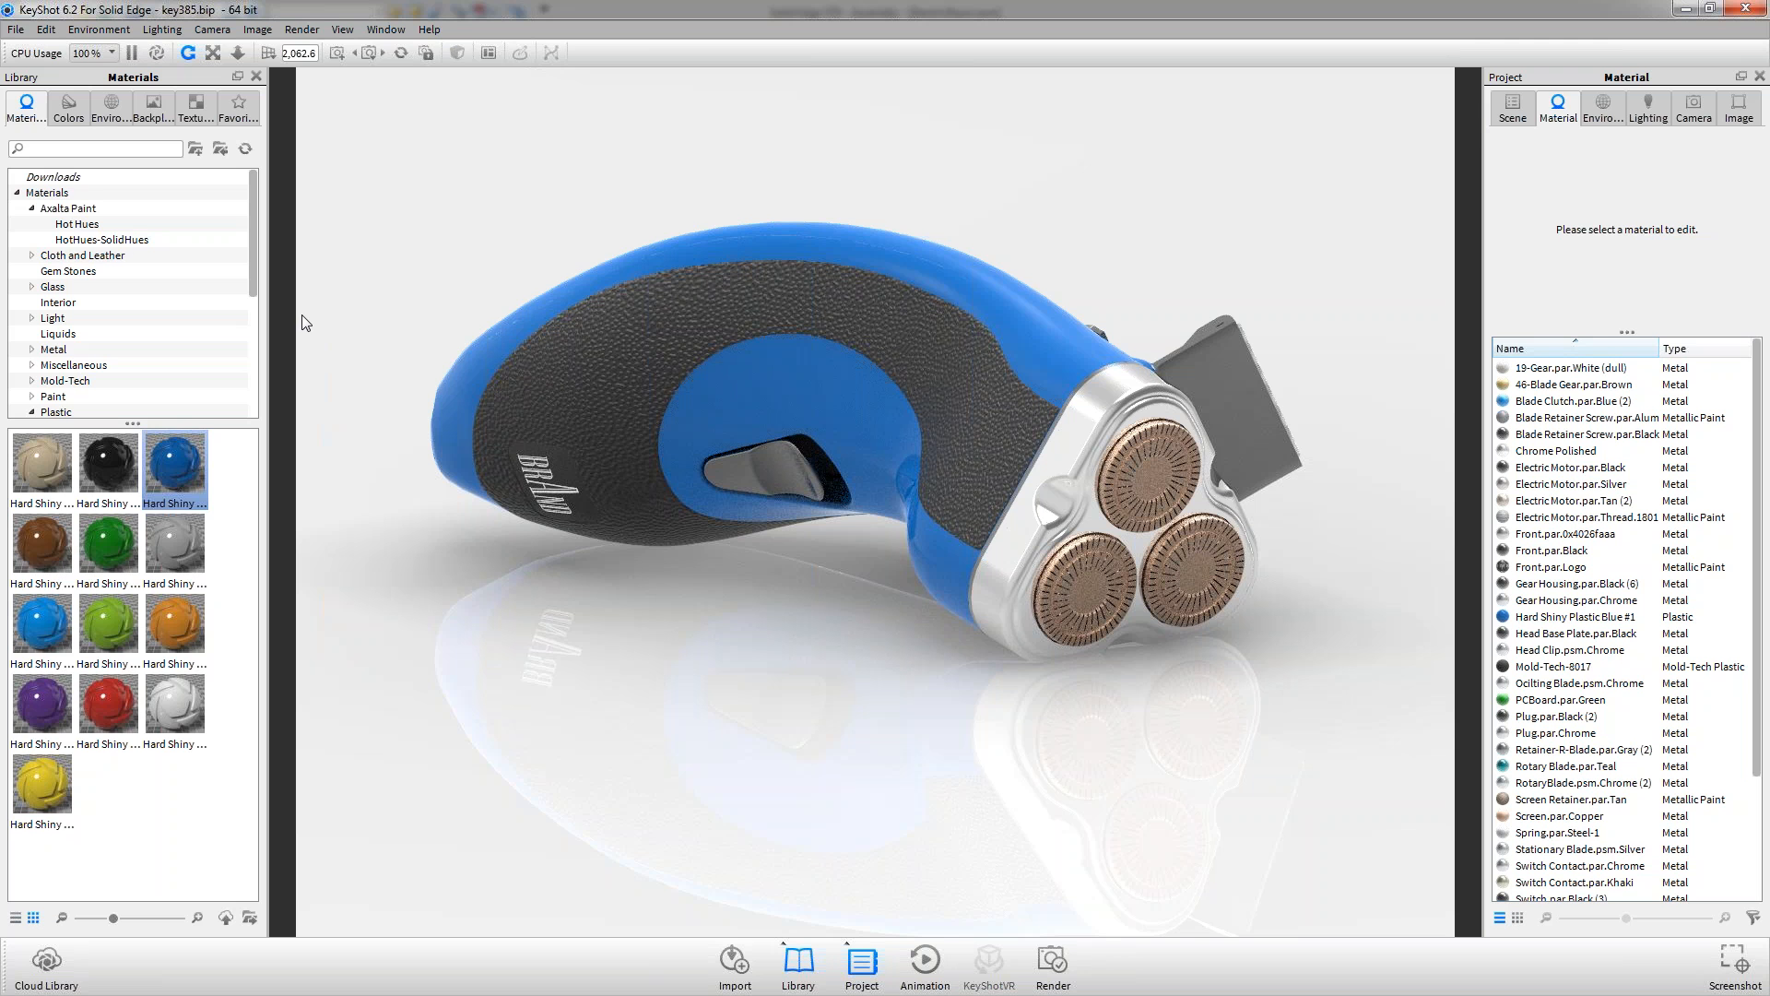
Browse the backplate and environment libraries, try the Dosch-Apartment_2k environment on the scene, and show the project's environment settings
{"action": "left_click", "coordinate": [154, 110]}
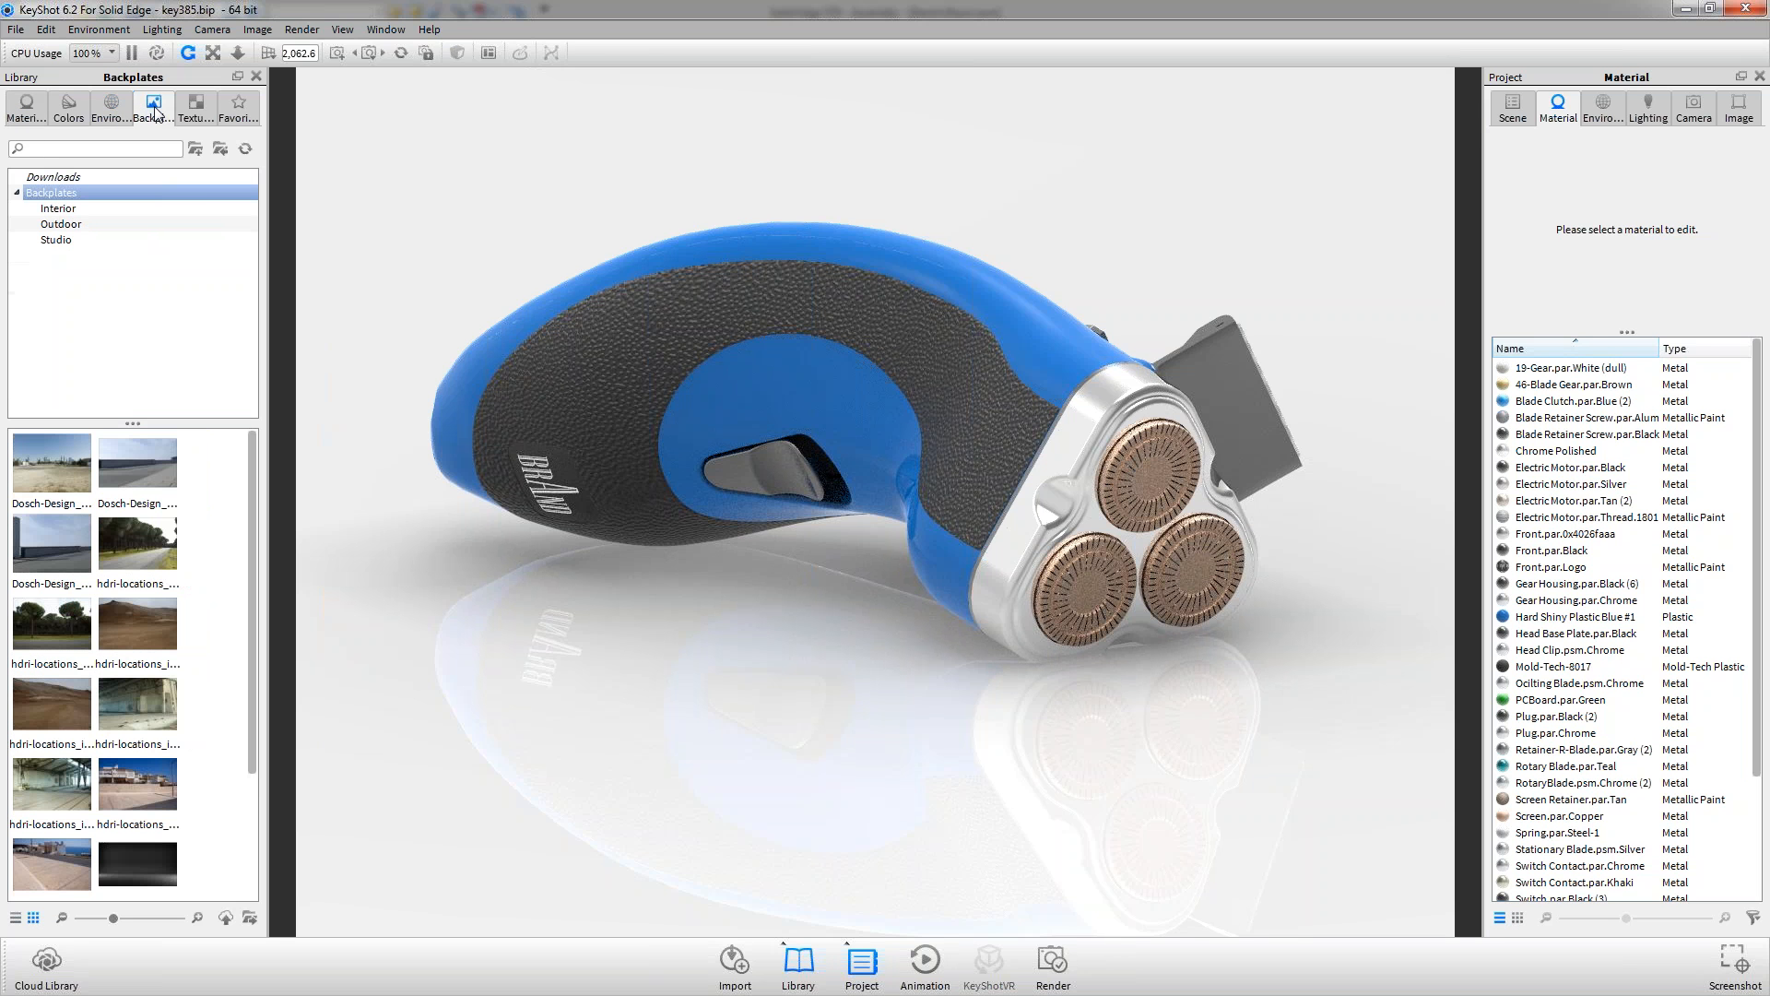
{"action": "left_click", "coordinate": [110, 107]}
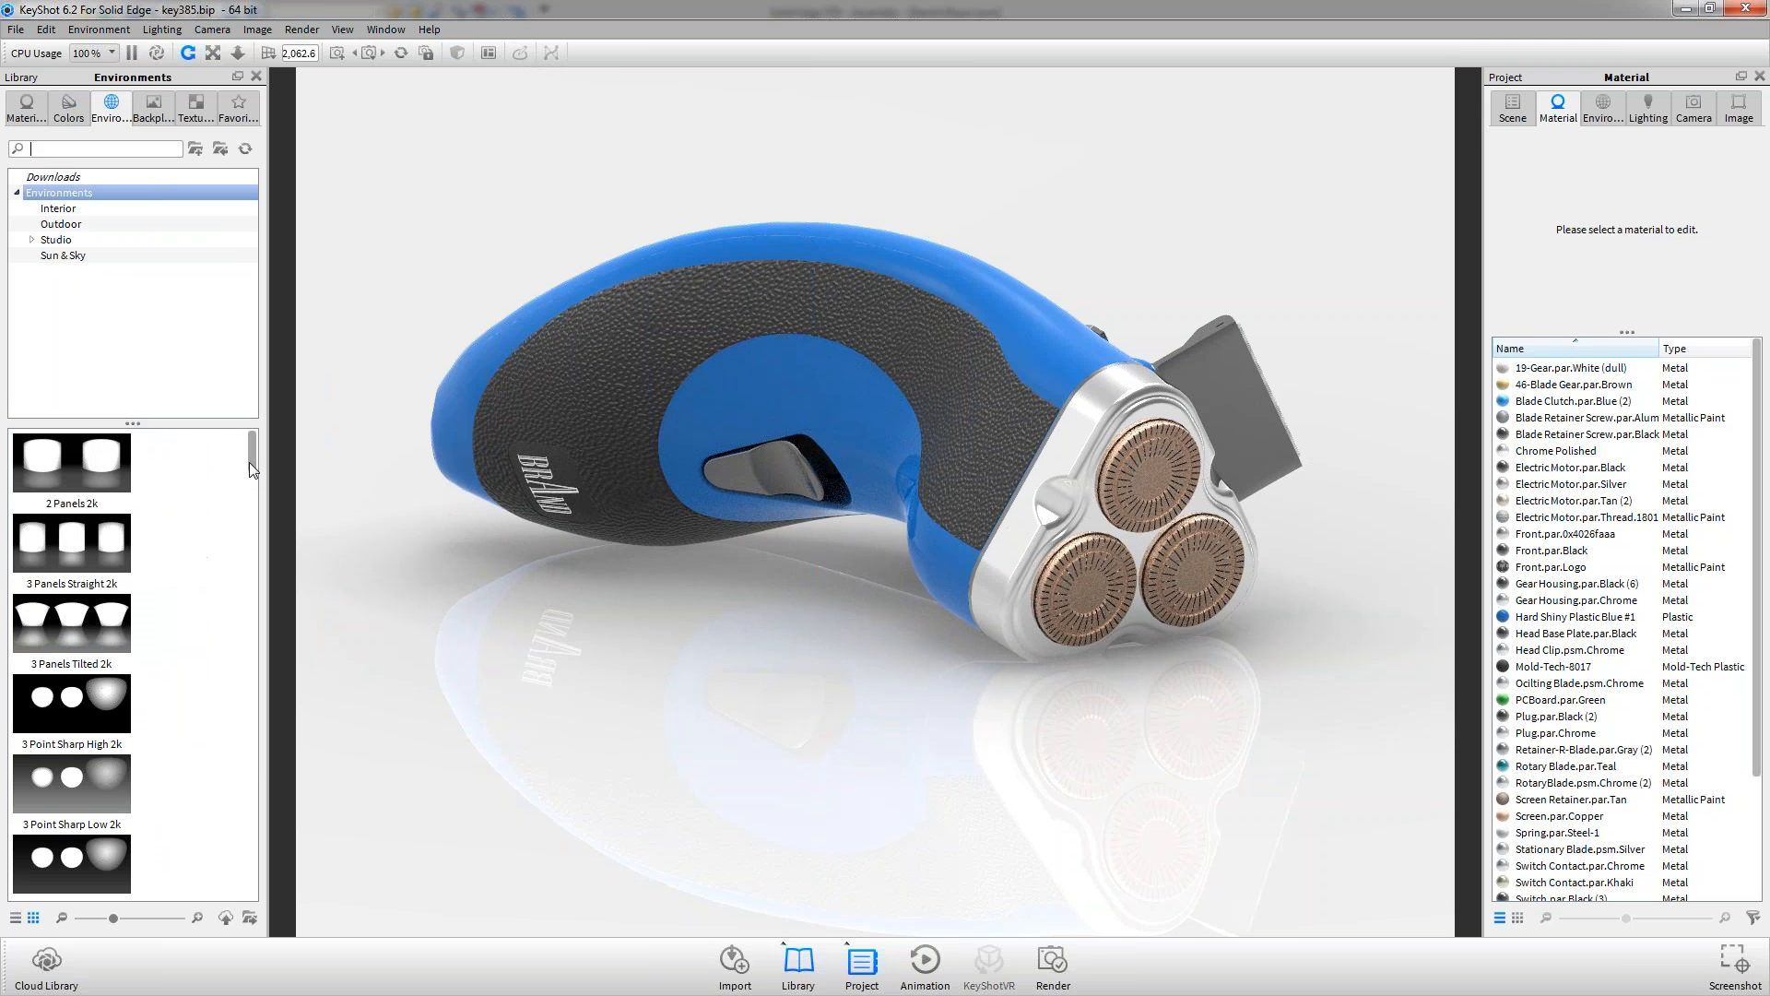
{"action": "left_click_drag", "start_coordinate": [251, 450], "coordinate": [264, 571]}
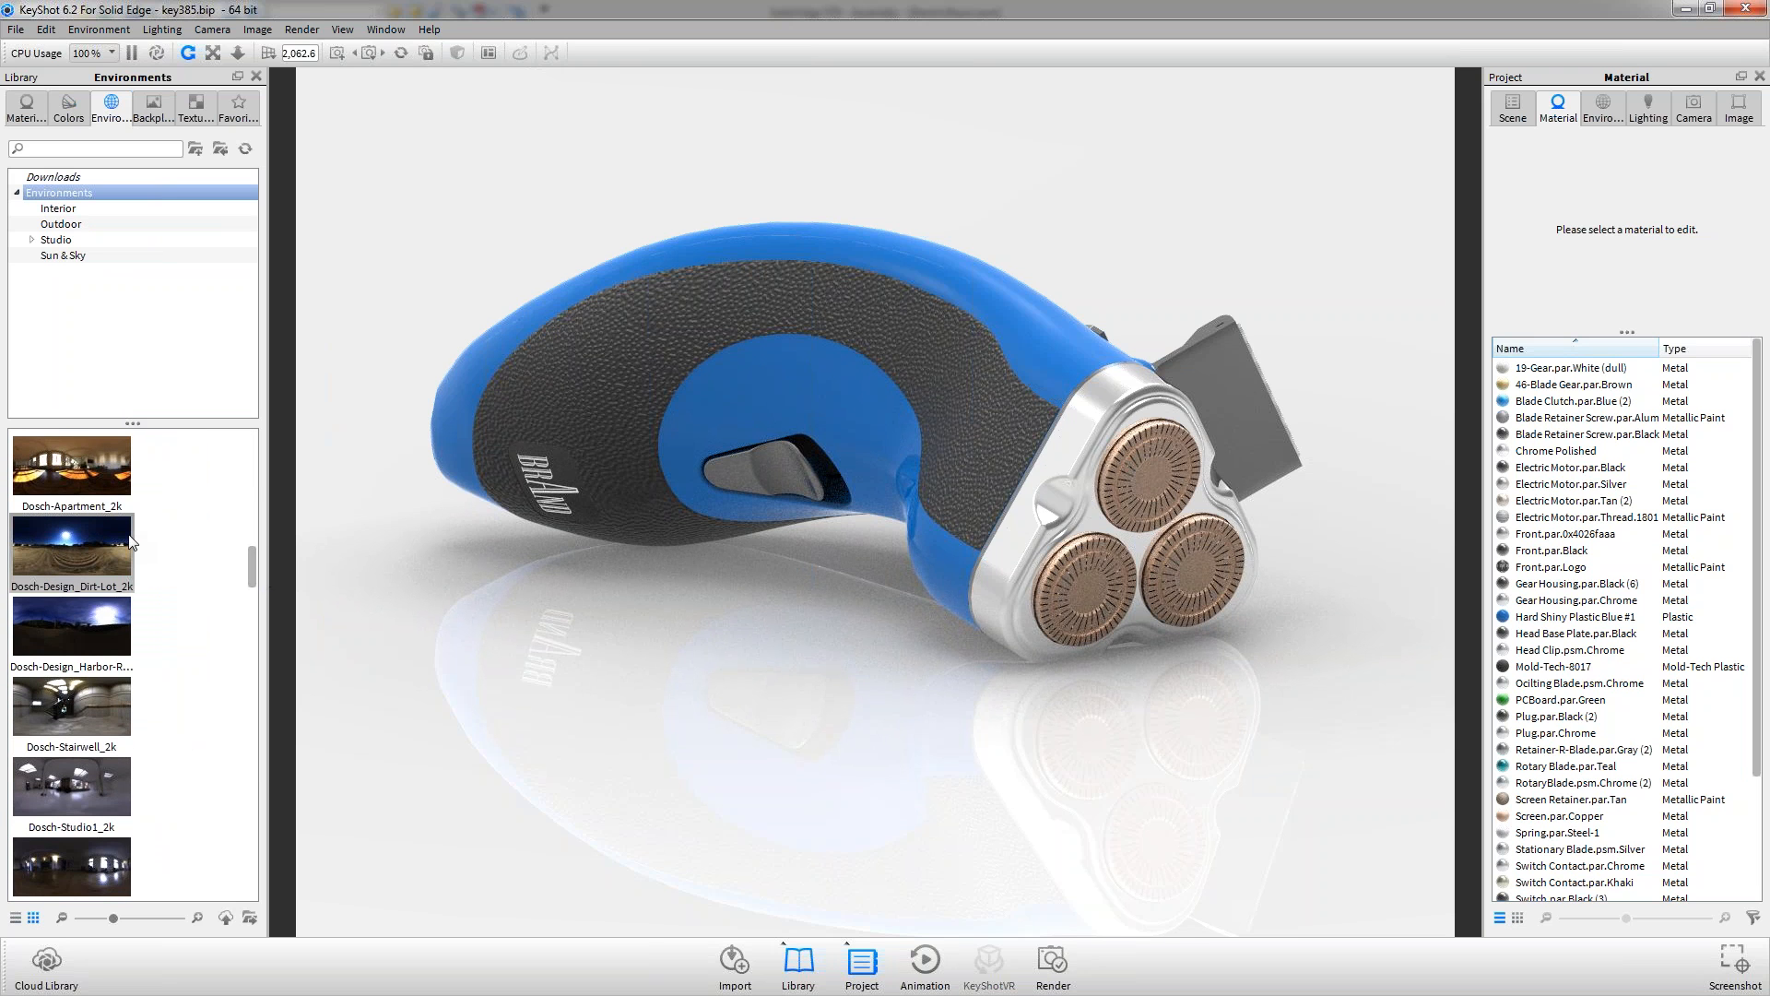
{"action": "mouse_move", "coordinate": [107, 537]}
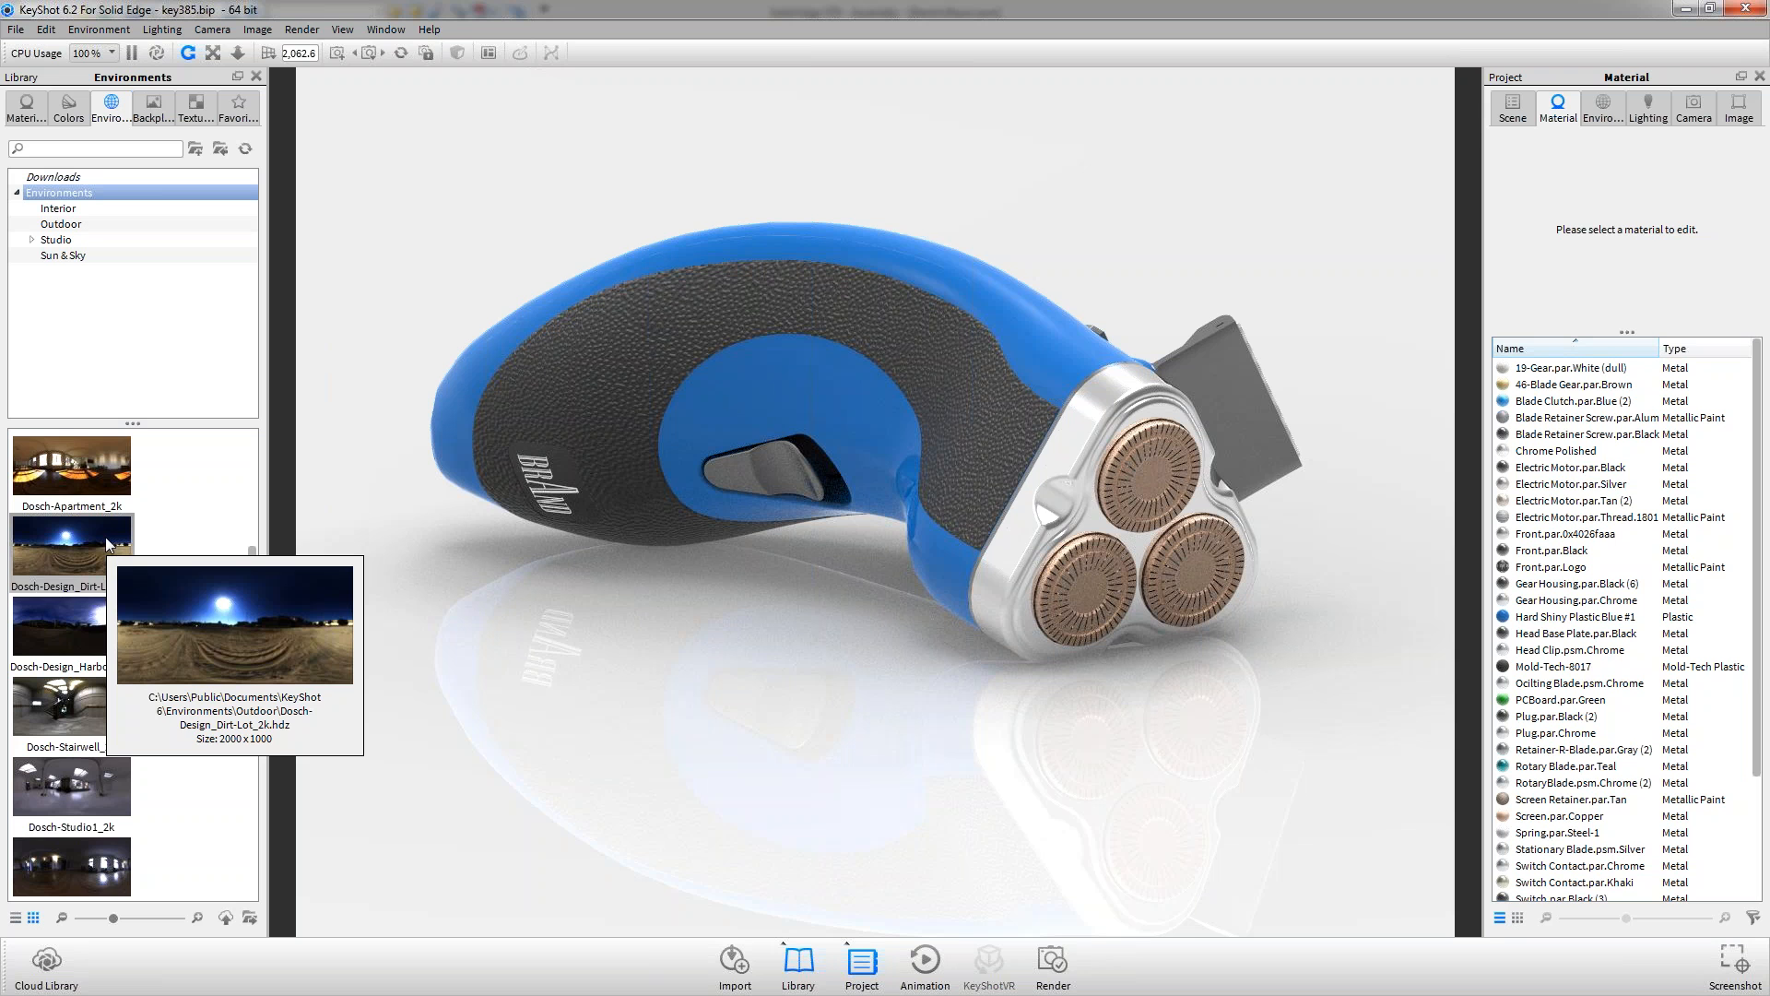
{"action": "left_click_drag", "start_coordinate": [107, 478], "coordinate": [380, 398]}
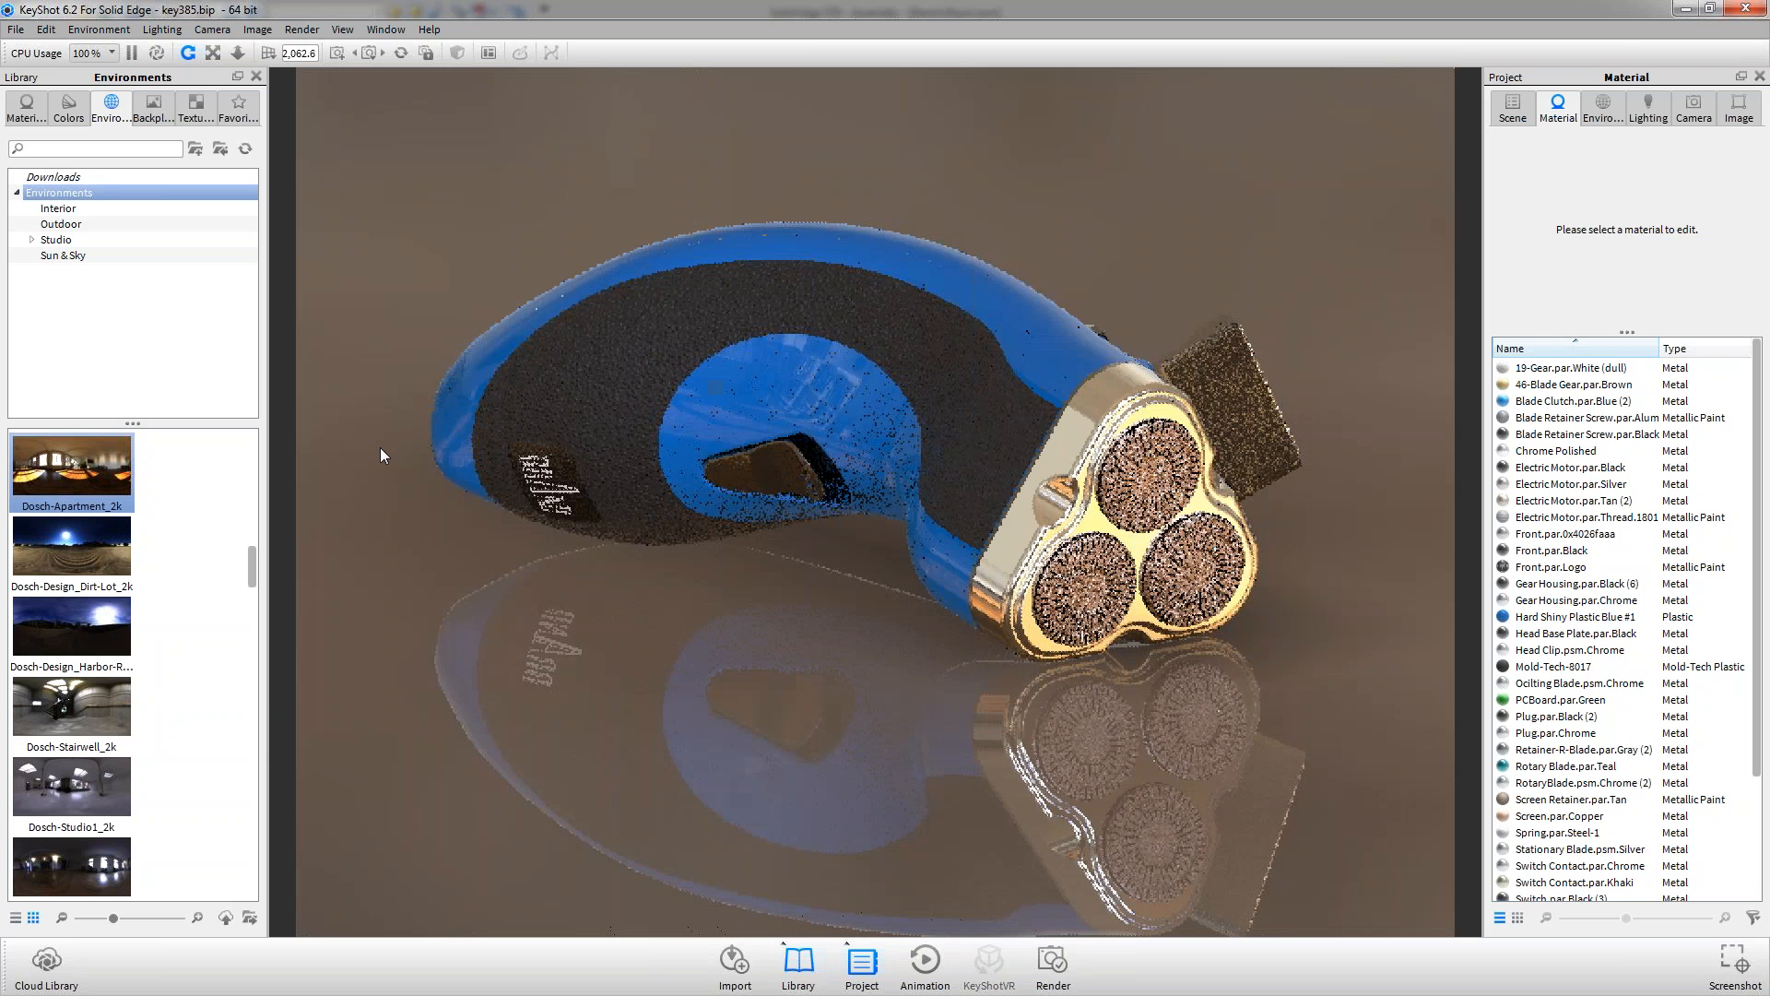
{"action": "left_click", "coordinate": [1600, 115]}
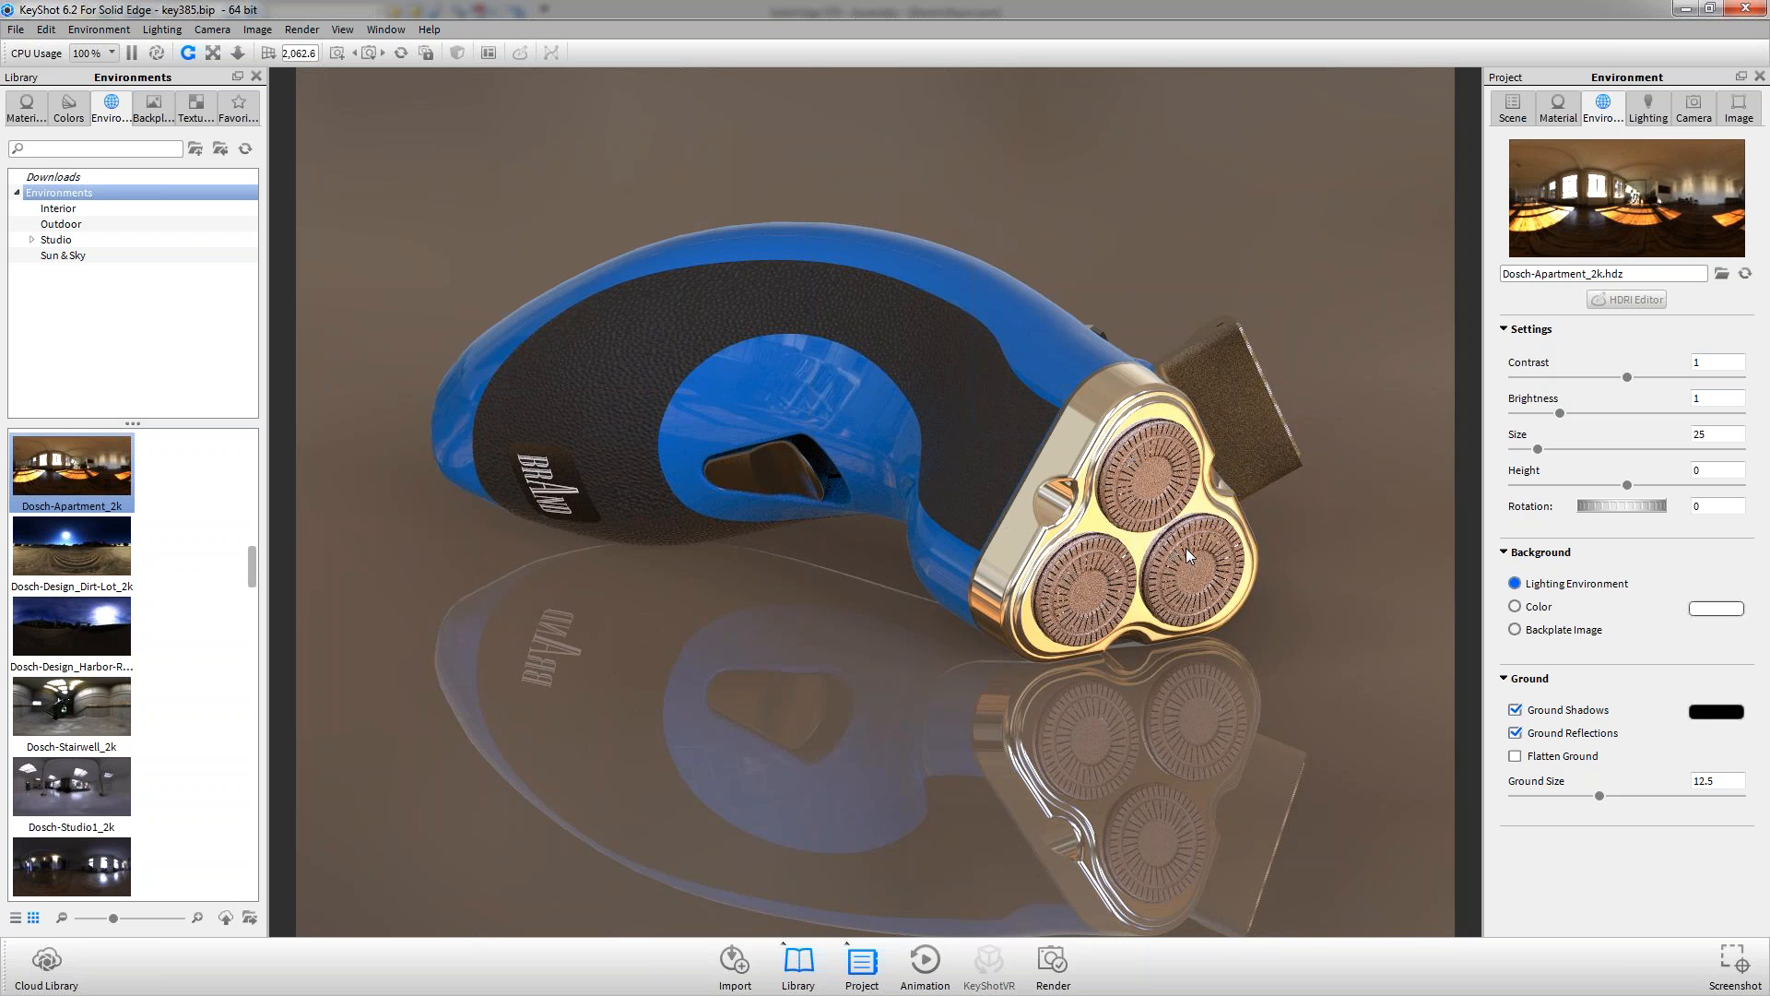
Examine the whole apartment environment dome surrounding the razor and return to a close view of the model
{"action": "scroll", "coordinate": [968, 645], "scroll_direction": "down", "scroll_amount": 10}
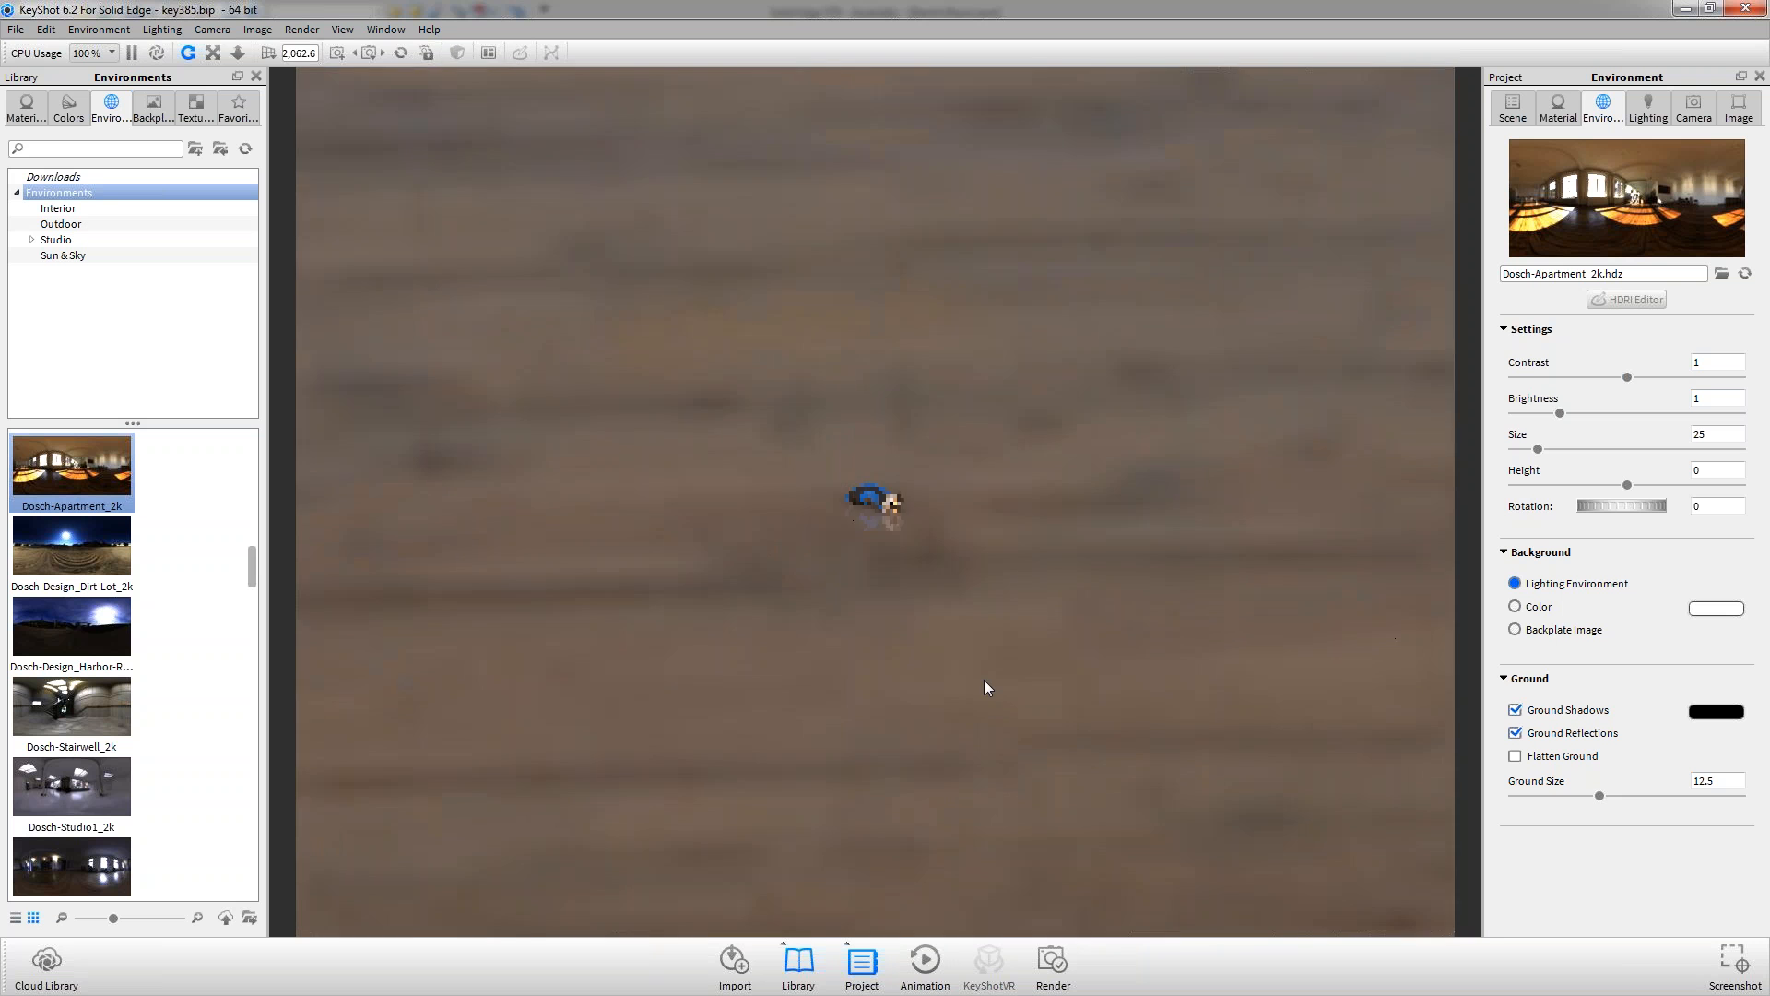
{"action": "scroll", "coordinate": [984, 687], "scroll_direction": "down", "scroll_amount": 10}
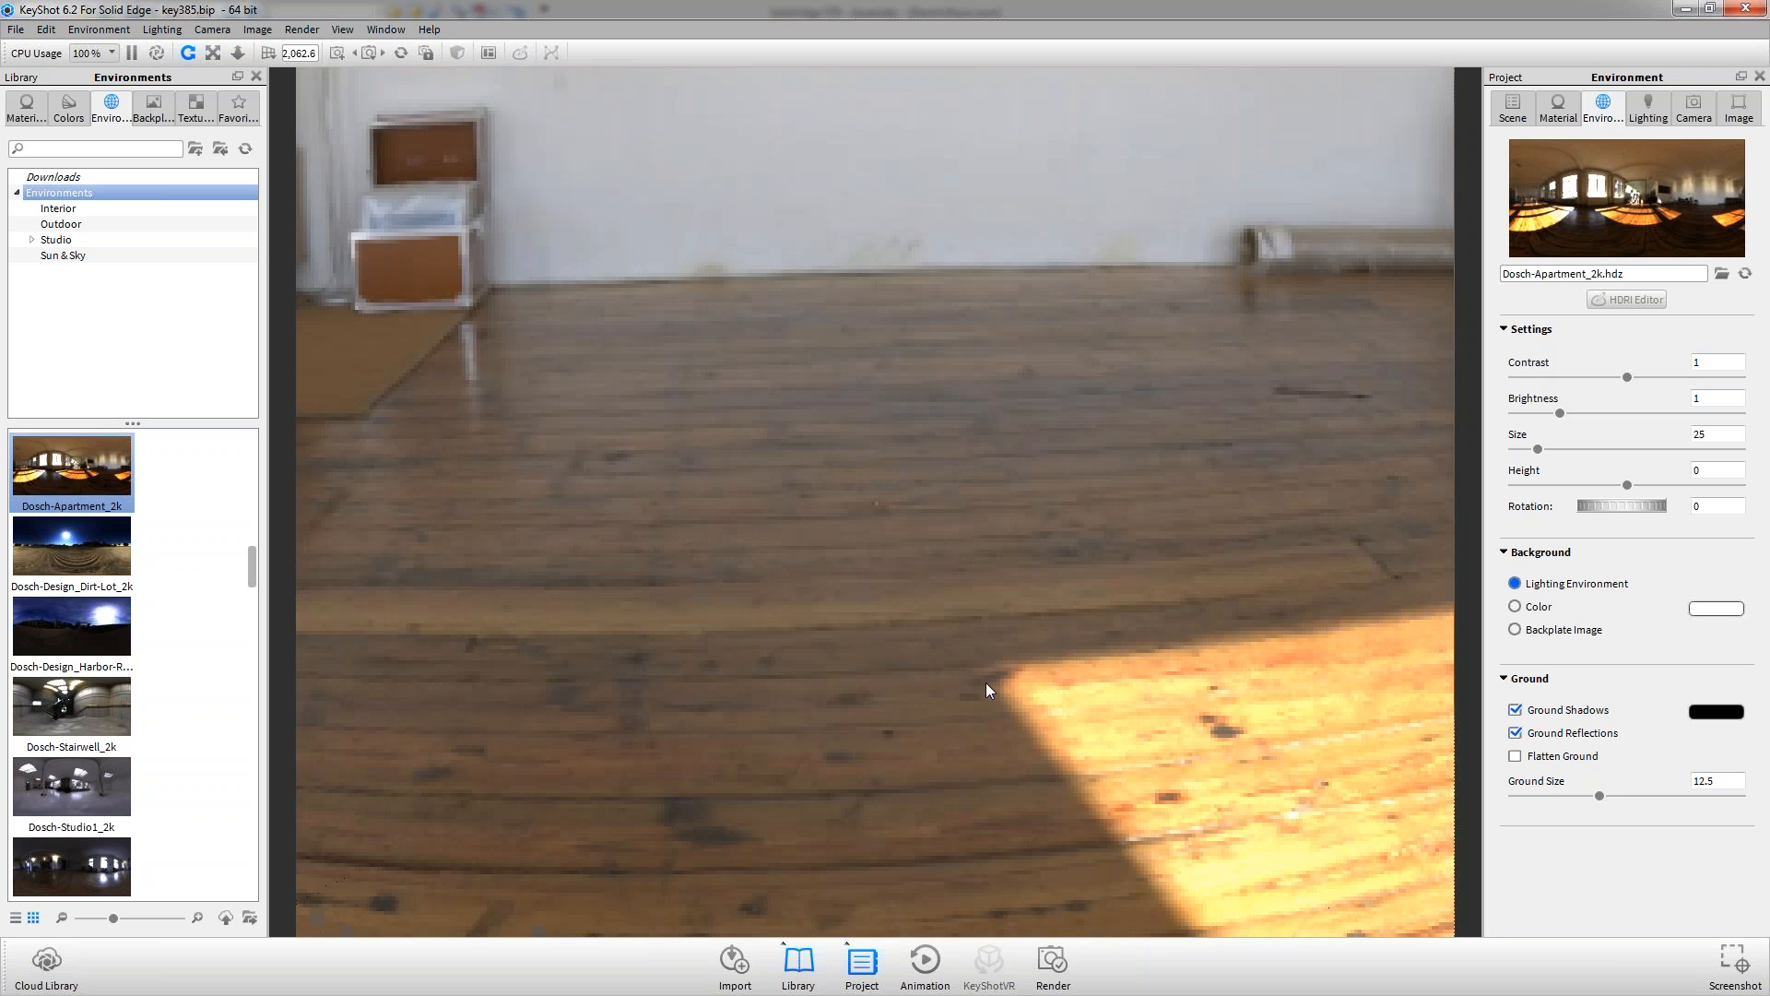
{"action": "scroll", "coordinate": [986, 691], "scroll_direction": "down", "scroll_amount": 3}
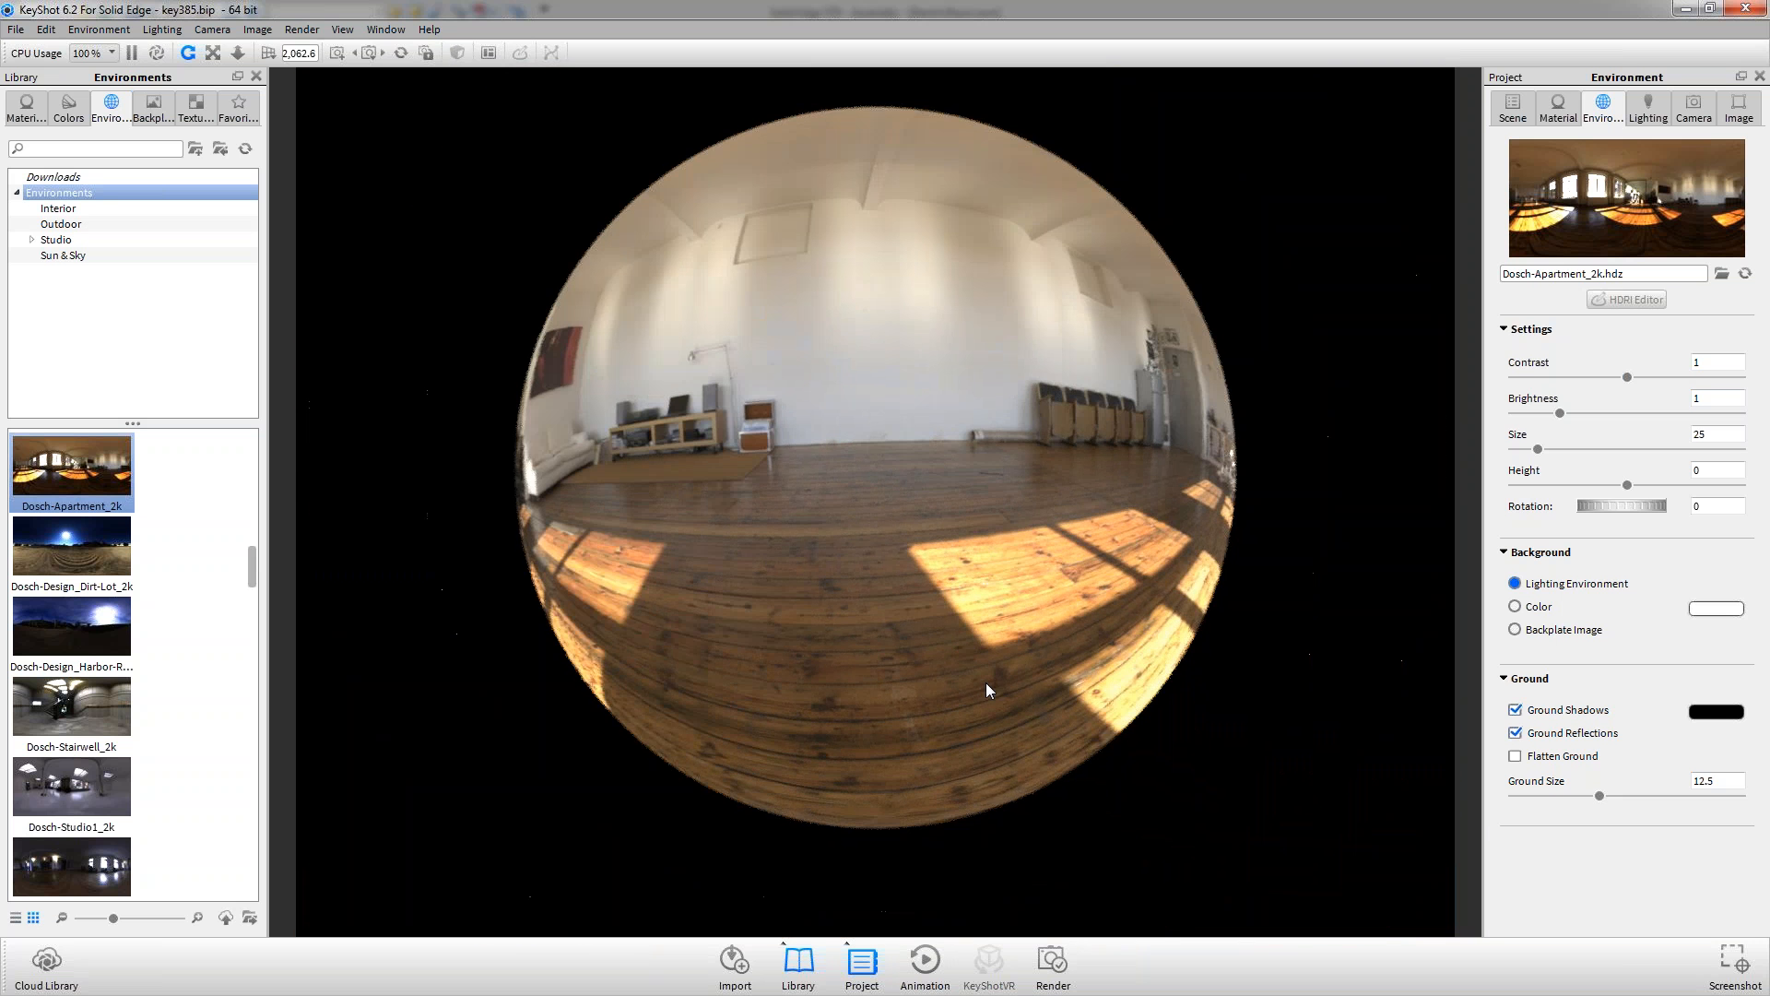
{"action": "scroll", "coordinate": [976, 682], "scroll_direction": "up", "scroll_amount": 6}
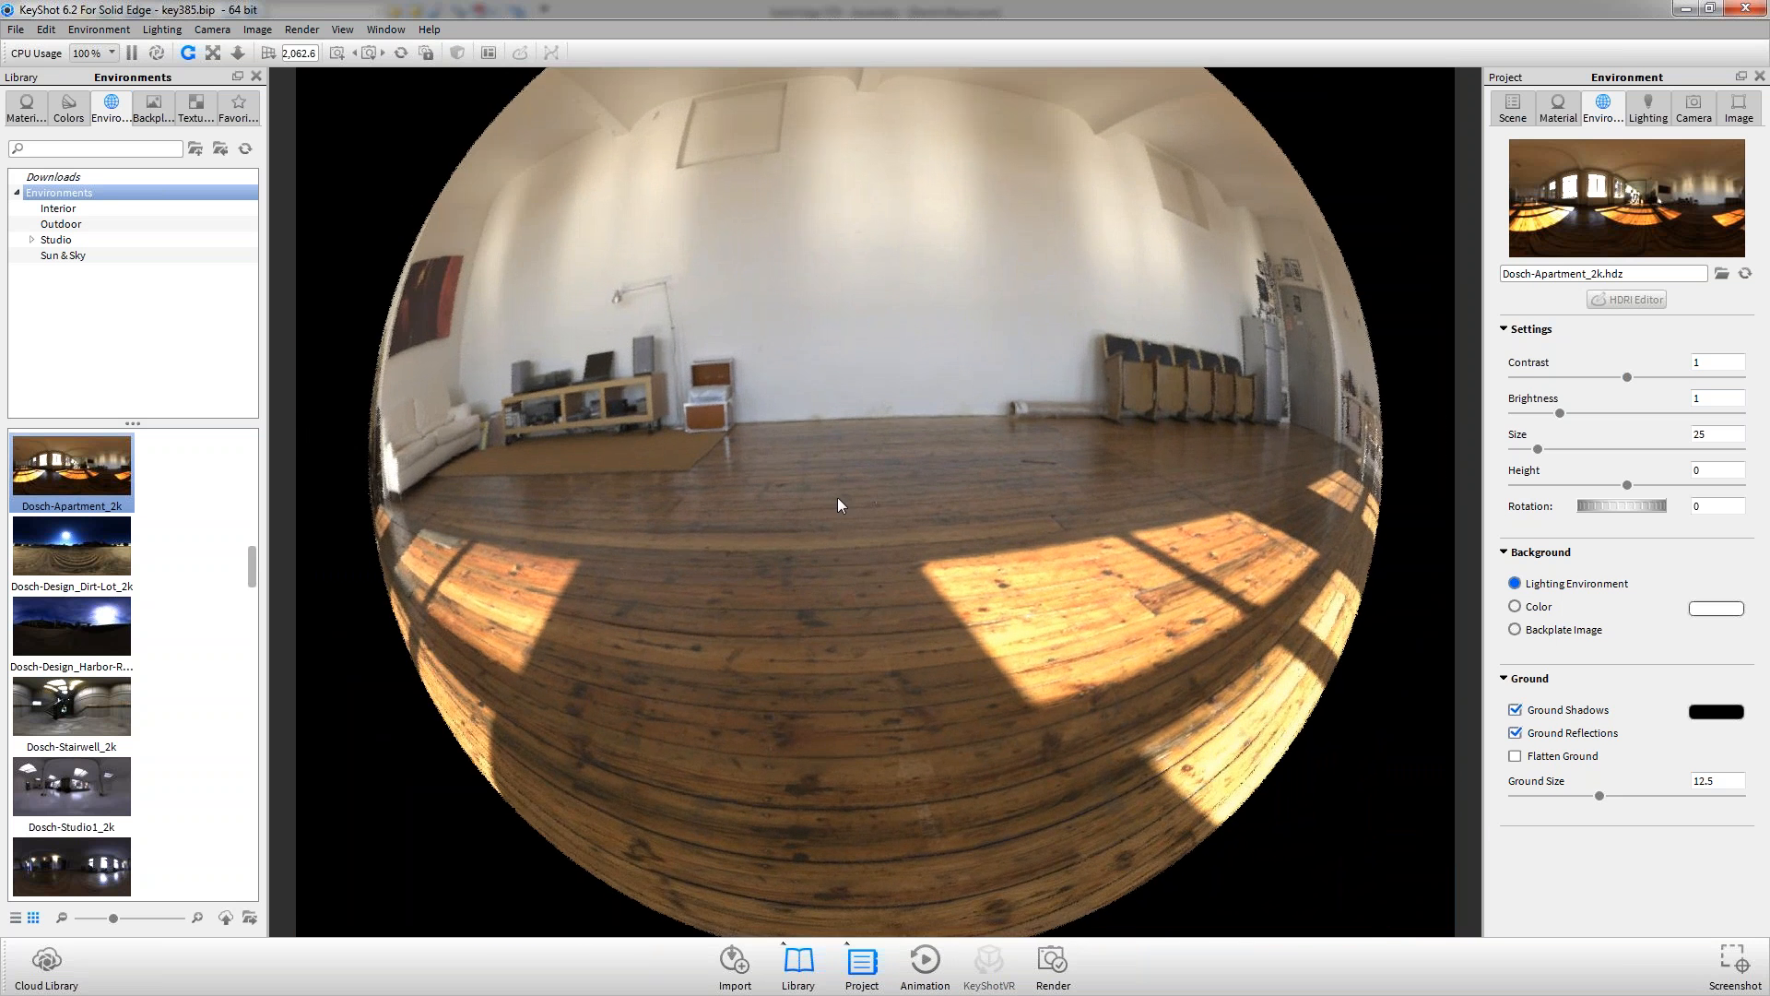
{"action": "scroll", "coordinate": [843, 504], "scroll_direction": "up", "scroll_amount": 5}
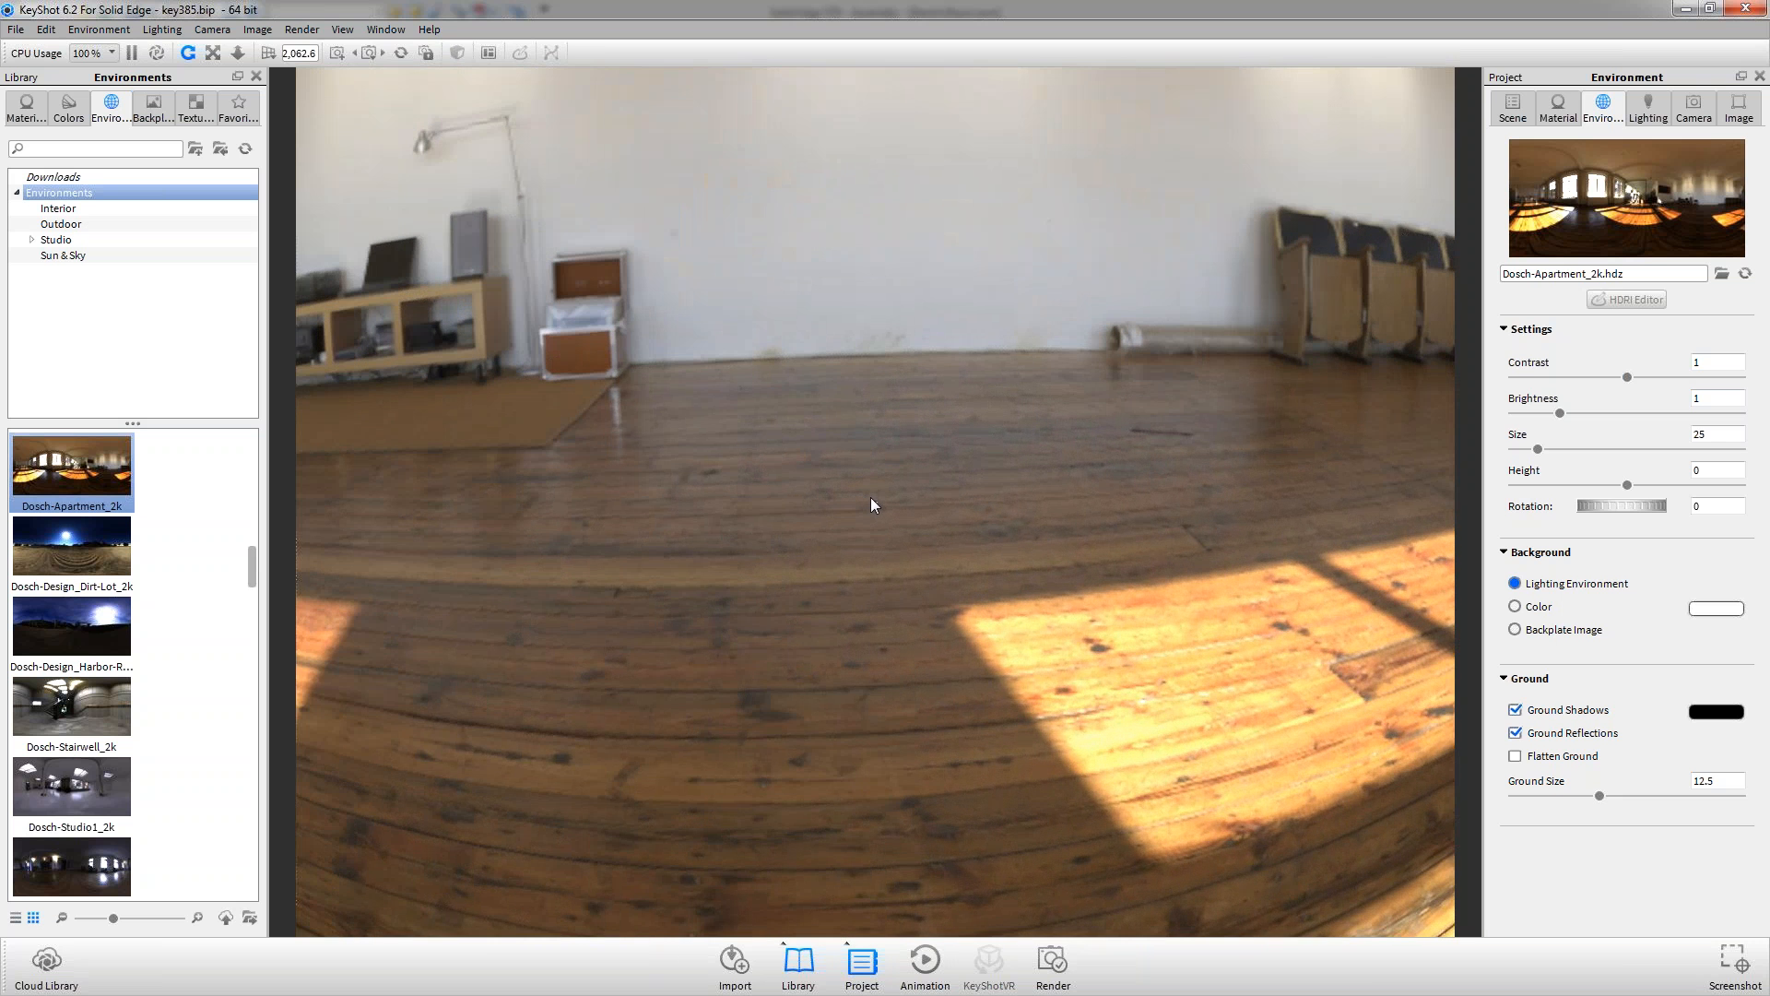
{"action": "scroll", "coordinate": [877, 507], "scroll_direction": "up", "scroll_amount": 5}
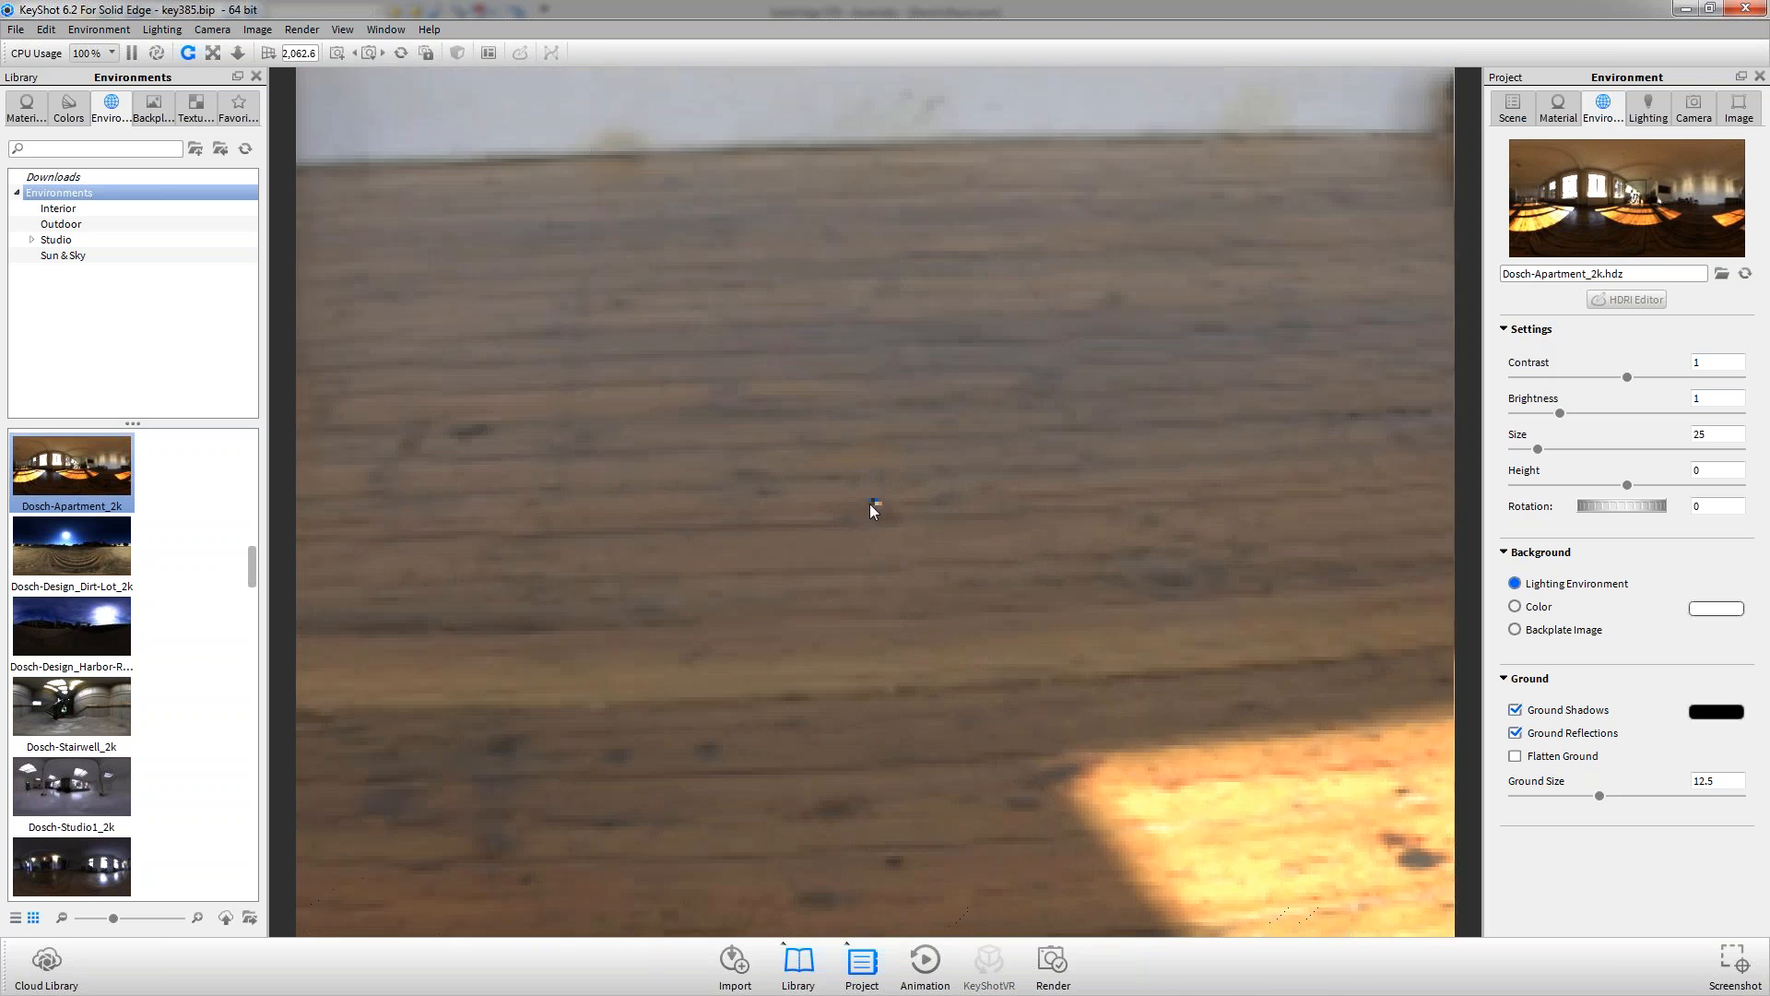
{"action": "scroll", "coordinate": [870, 507], "scroll_direction": "up", "scroll_amount": 6}
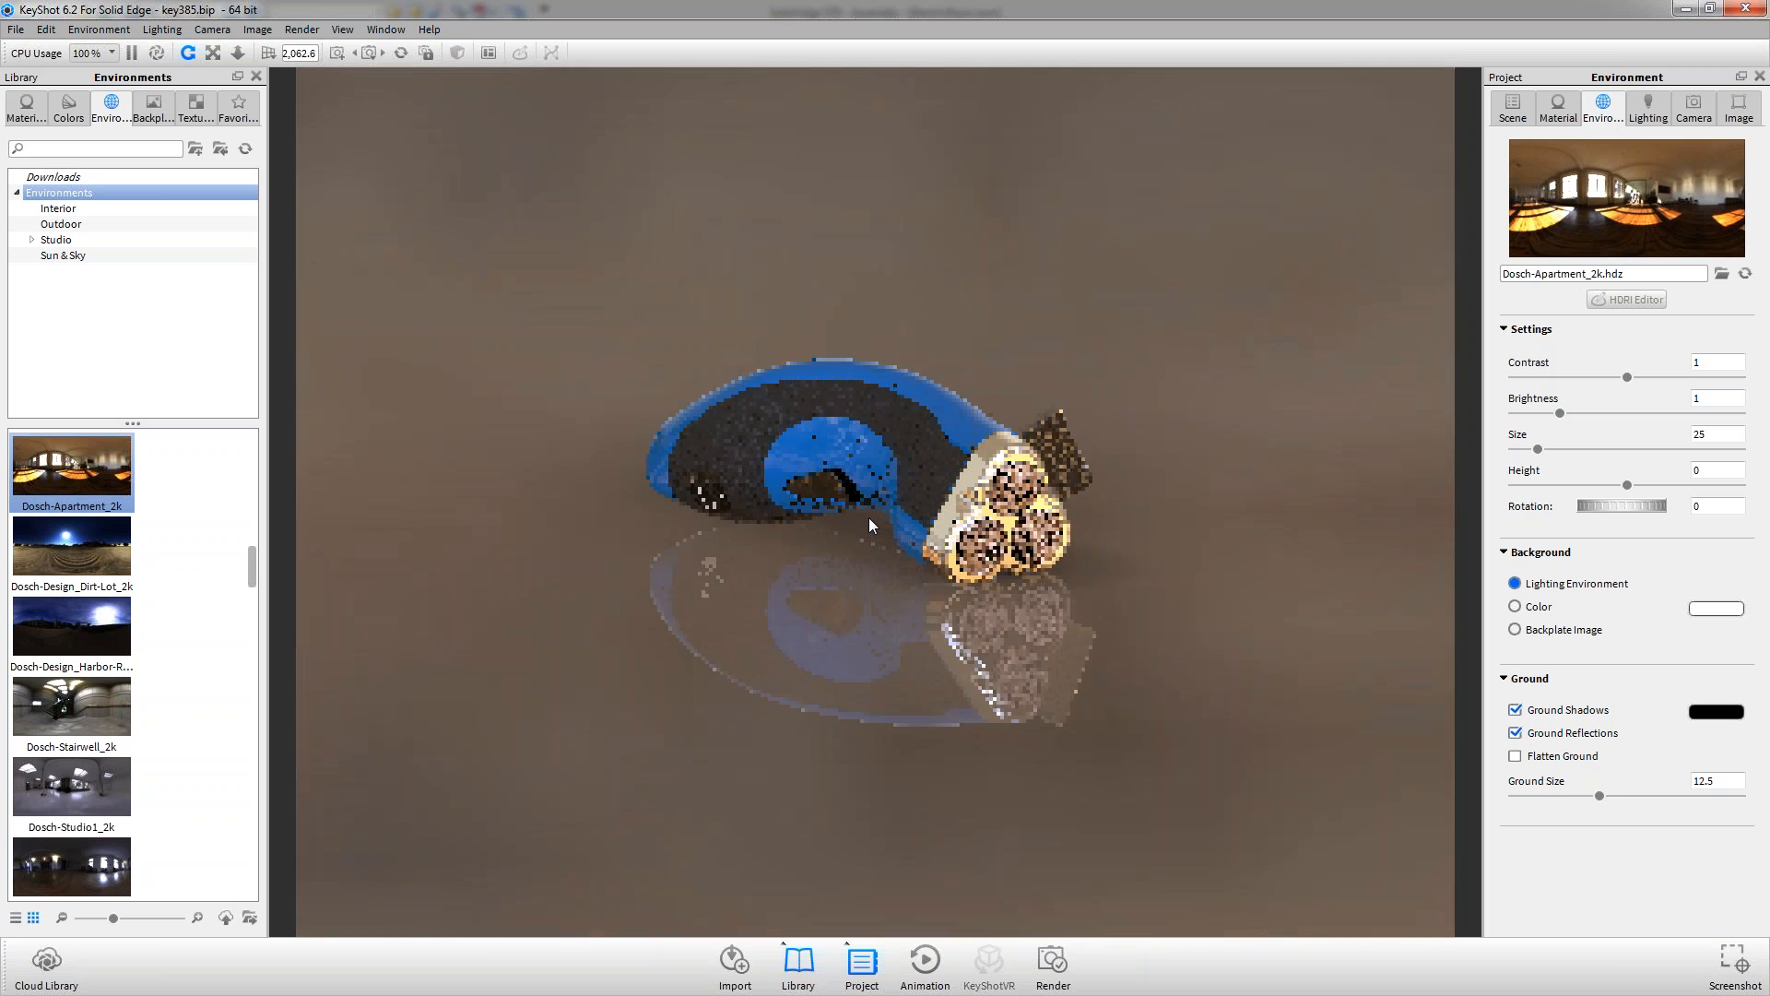
{"action": "scroll", "coordinate": [892, 519], "scroll_direction": "up", "scroll_amount": 4}
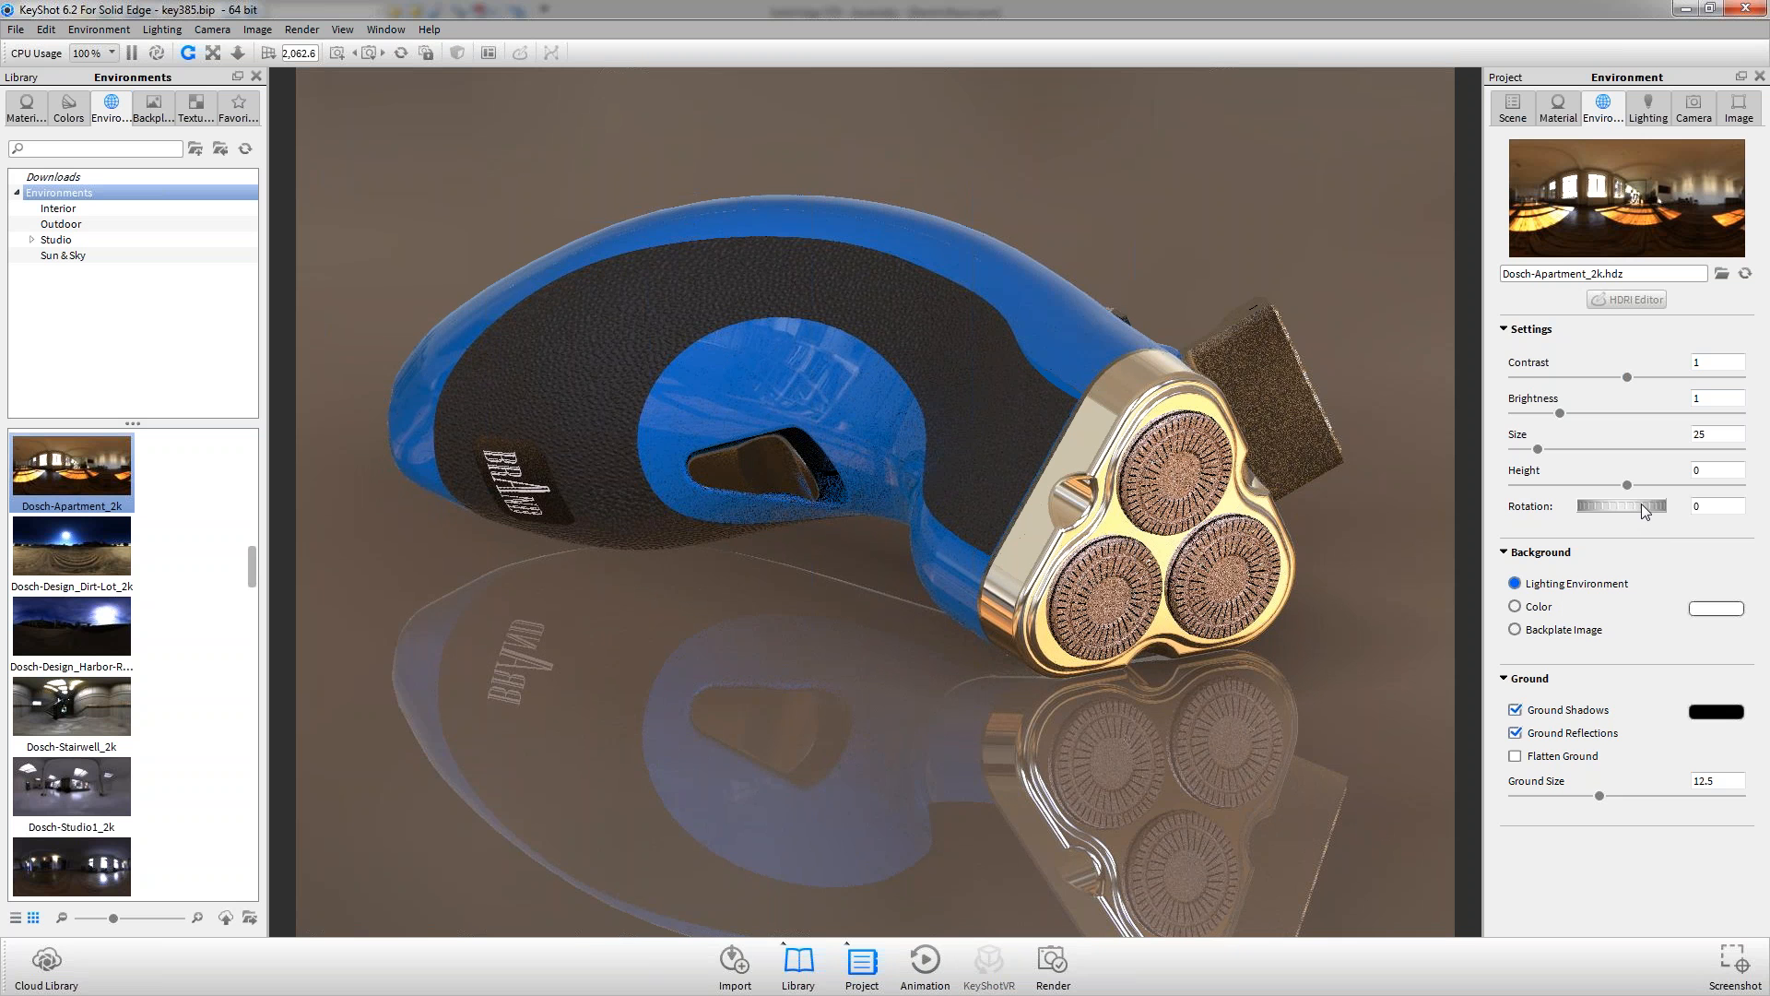
Rotate the apartment lighting environment to 299
{"action": "left_click_drag", "start_coordinate": [1641, 505], "coordinate": [1623, 507]}
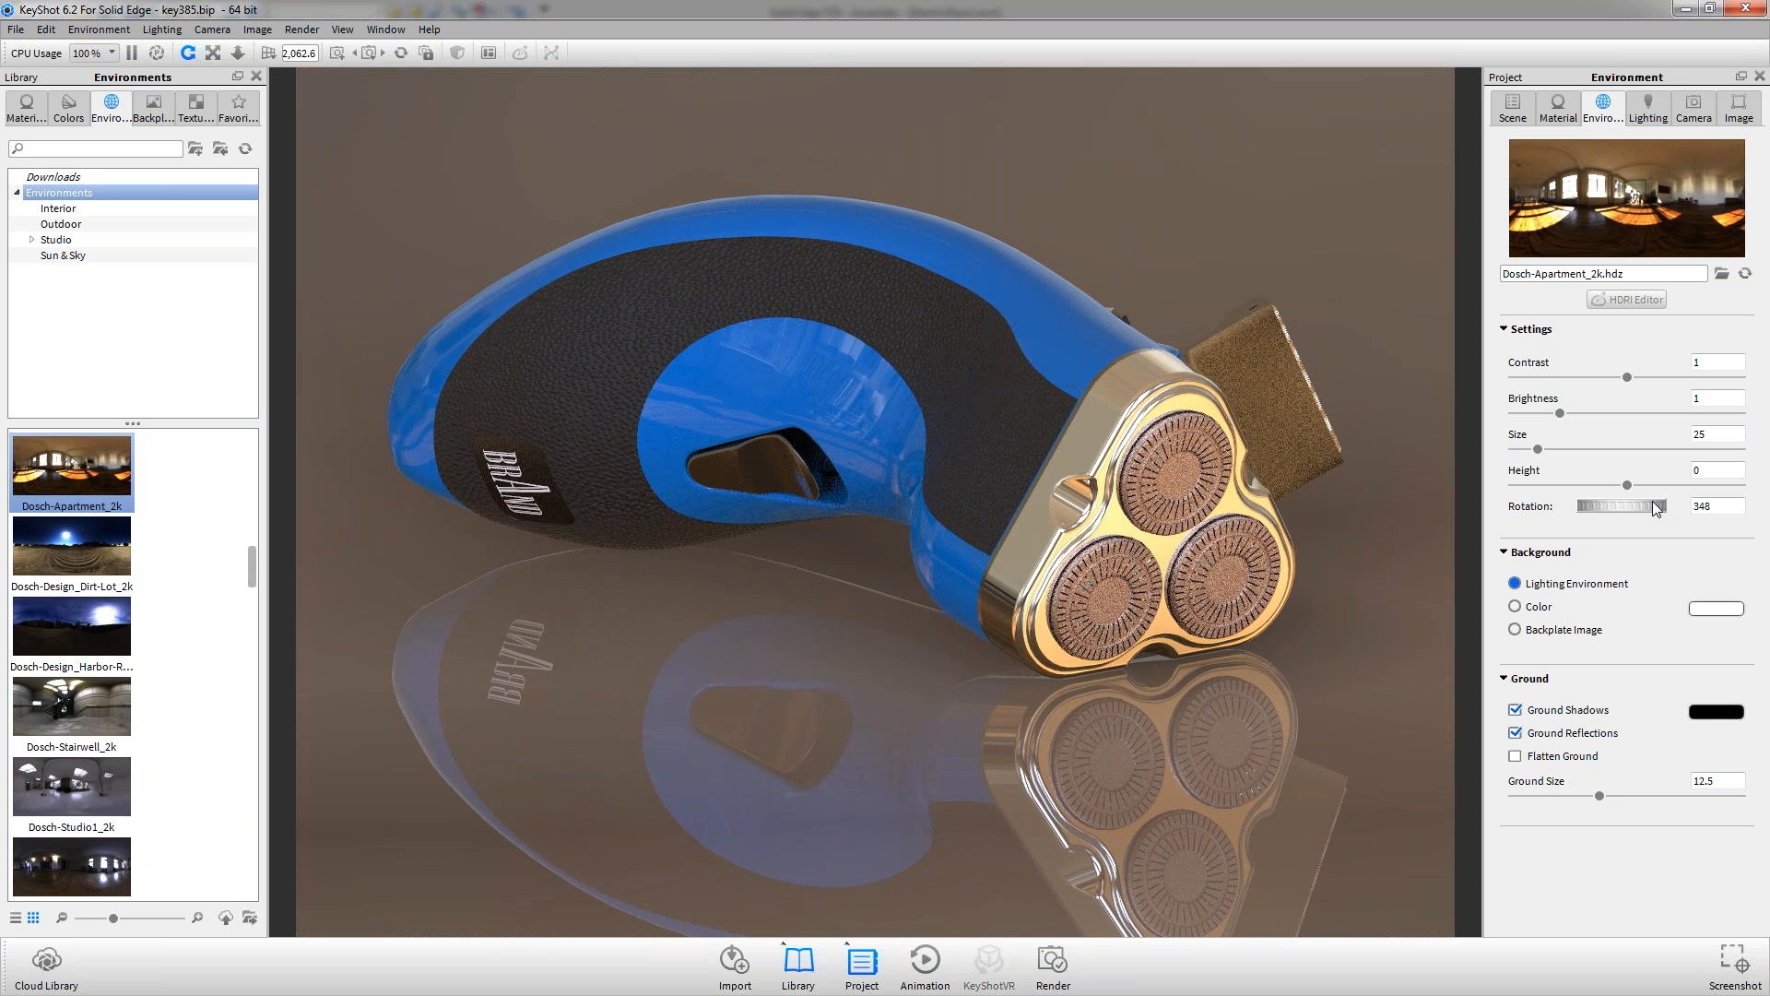
{"action": "left_click_drag", "start_coordinate": [1646, 506], "coordinate": [1584, 518]}
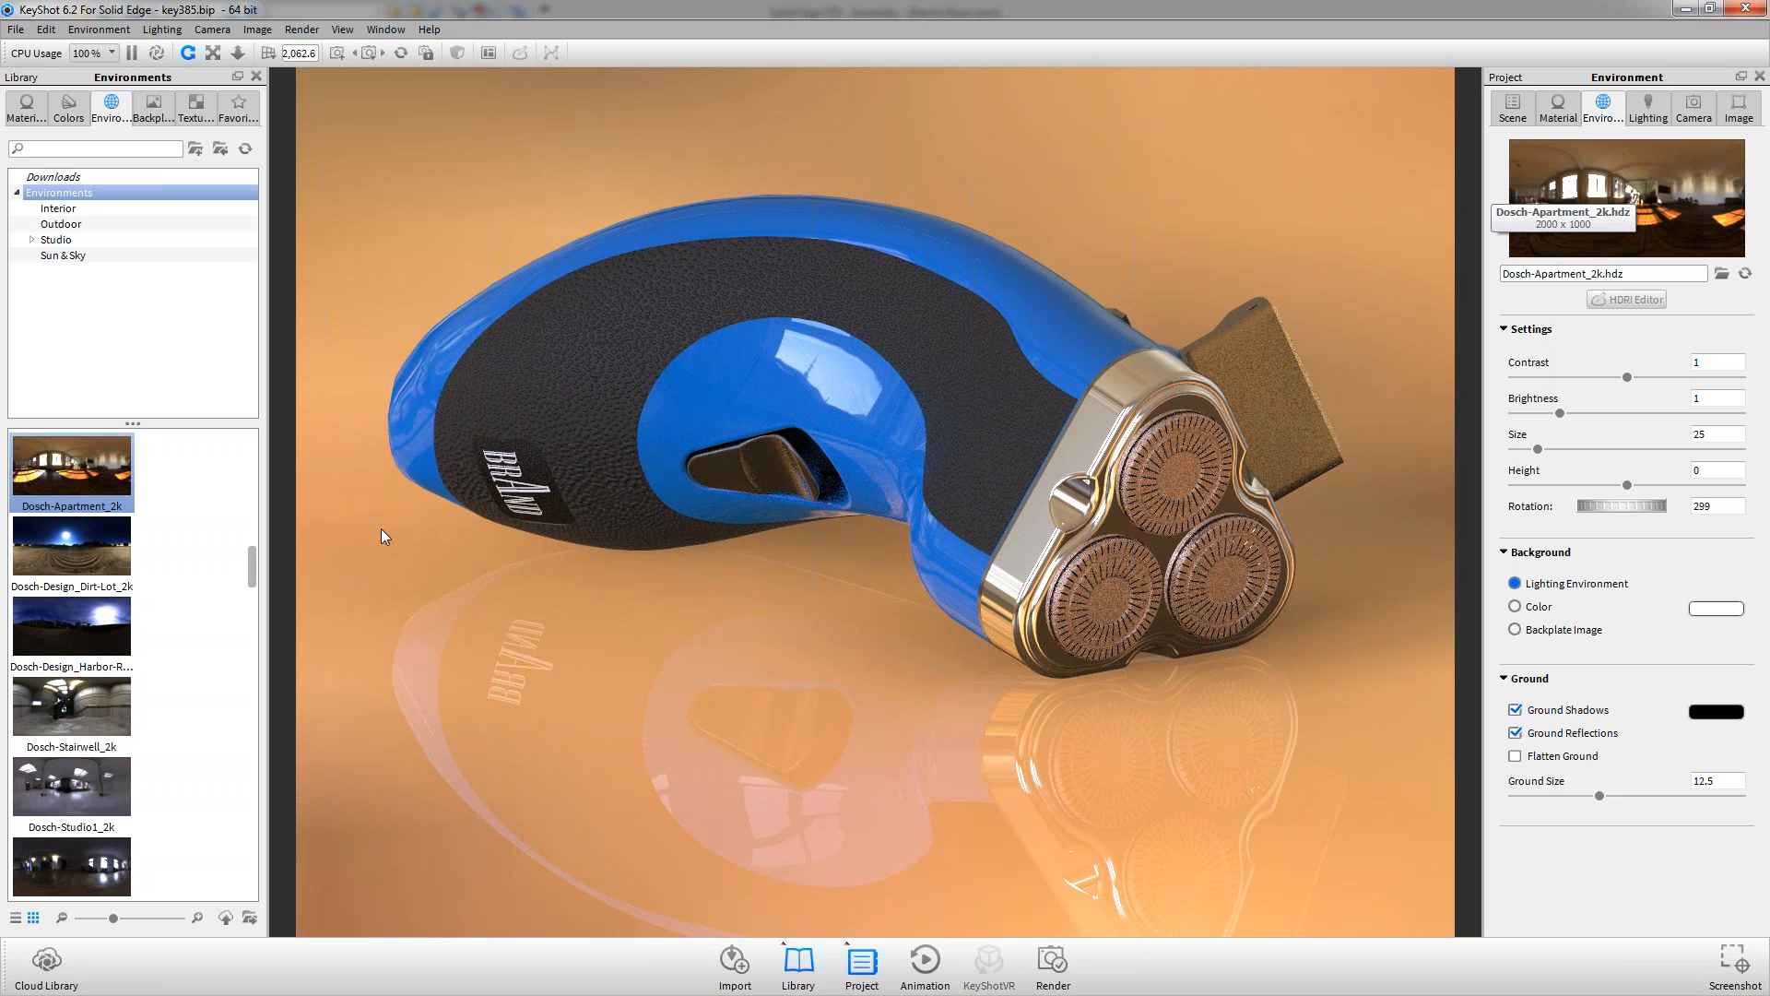
Replace the scene's environment with 3 Panels Tilted 2k and set its rotation to 1
{"action": "left_click", "coordinate": [251, 532]}
{"action": "left_click_drag", "start_coordinate": [251, 524], "coordinate": [256, 446]}
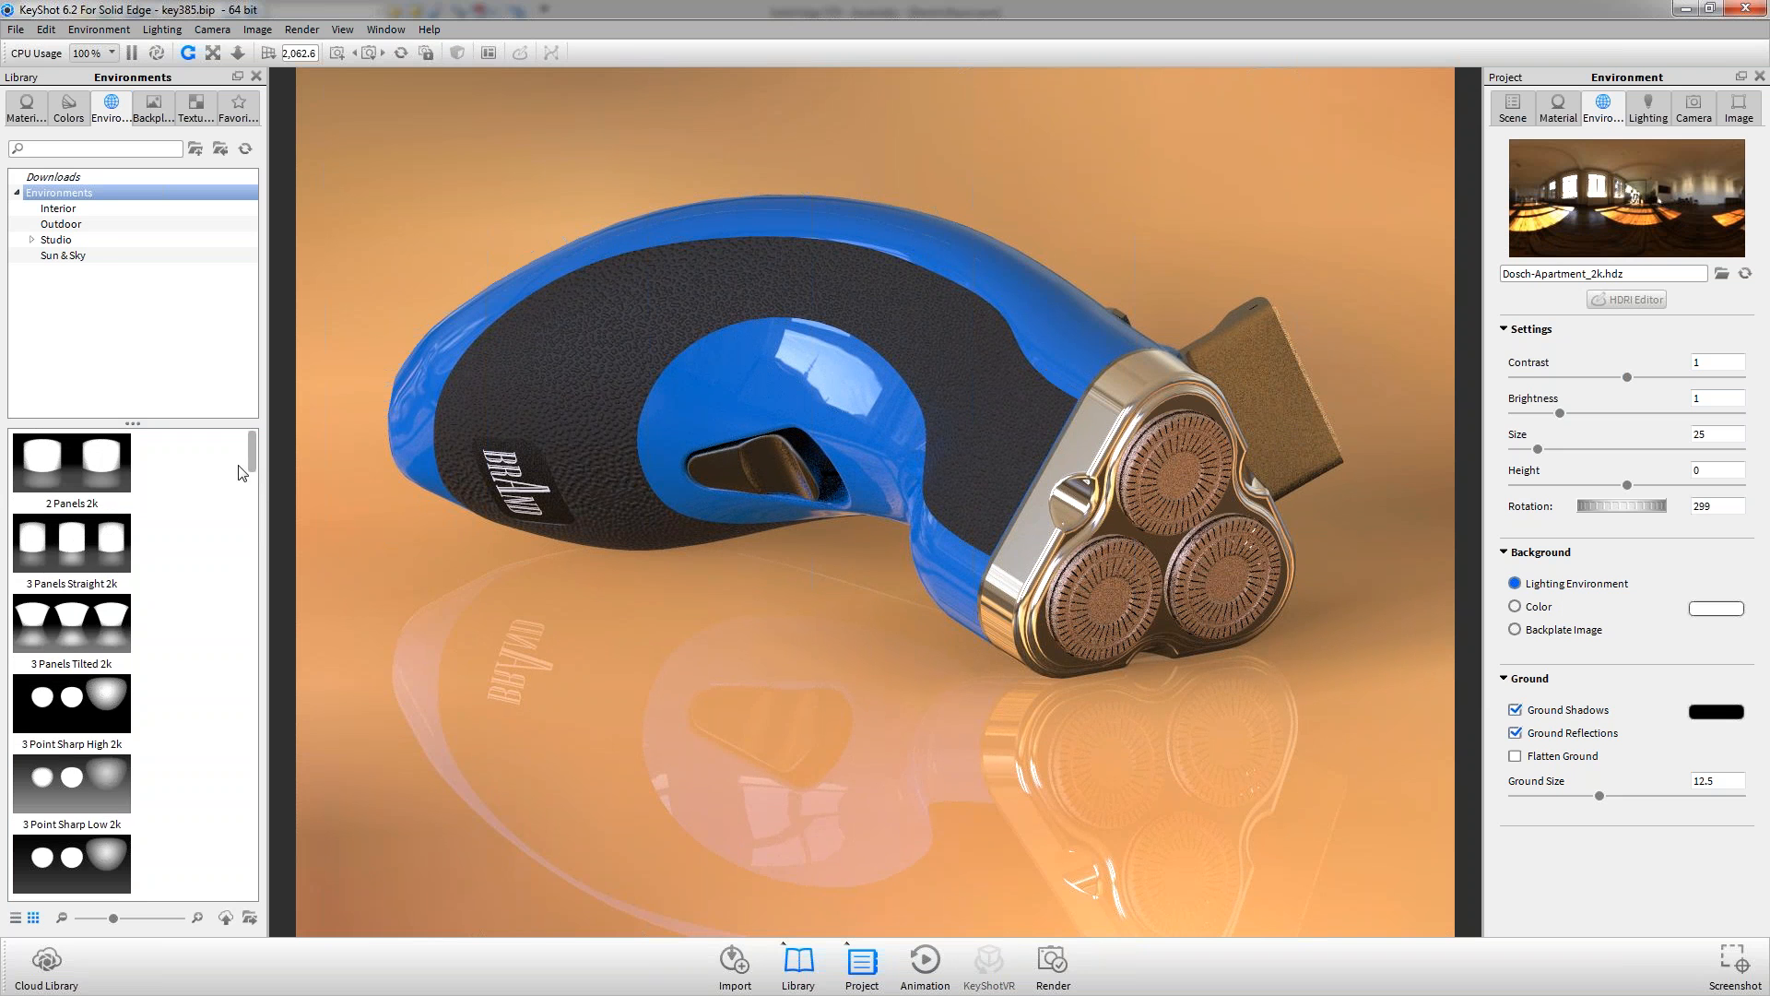
{"action": "mouse_move", "coordinate": [85, 625]}
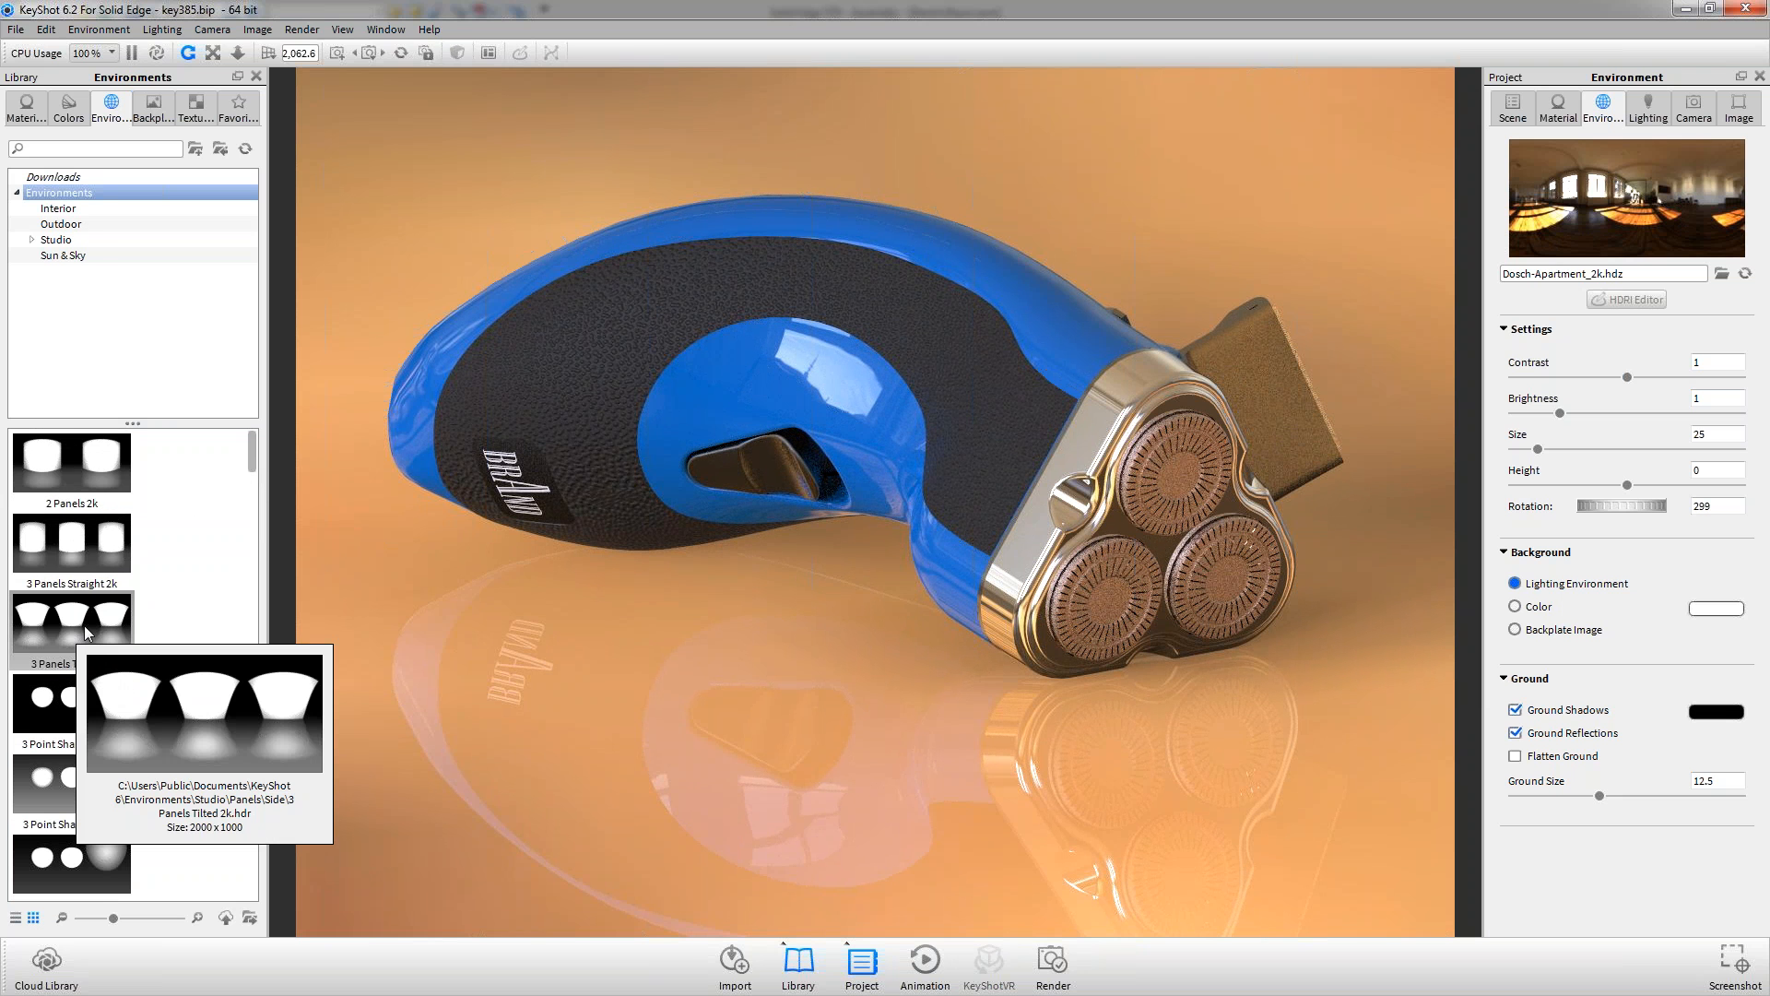
{"action": "left_click_drag", "start_coordinate": [84, 624], "coordinate": [542, 578]}
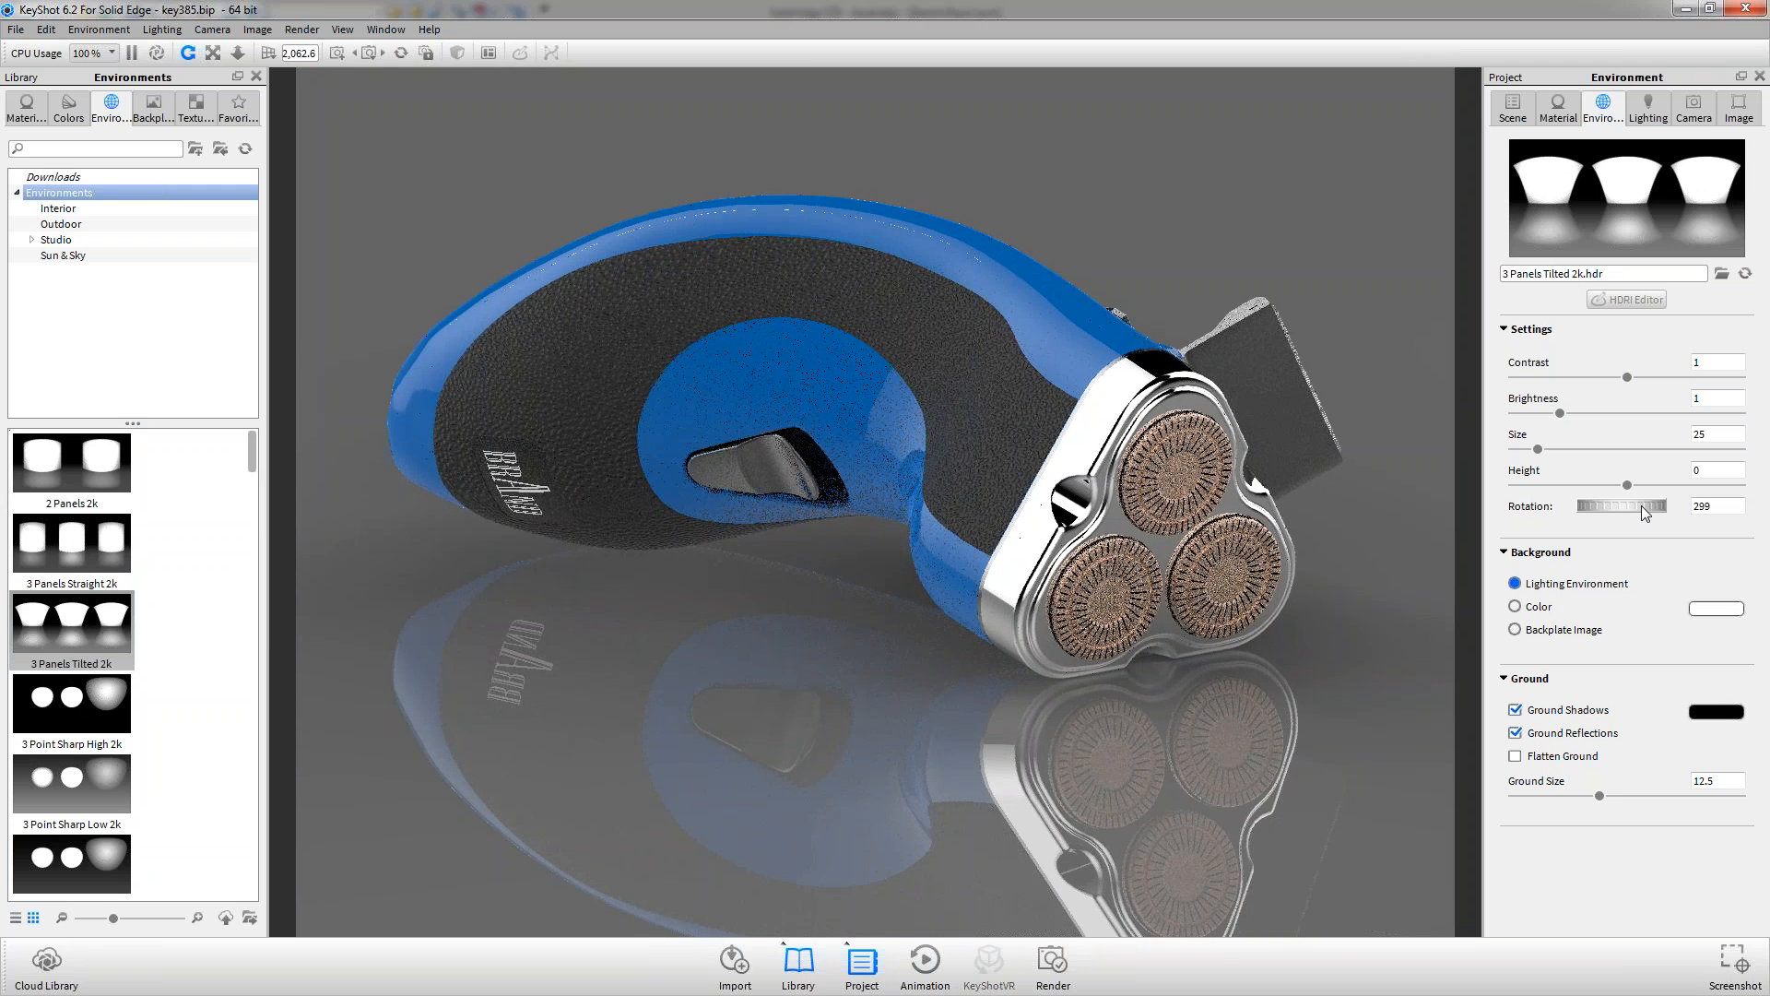
{"action": "left_click_drag", "start_coordinate": [1650, 506], "coordinate": [1706, 523]}
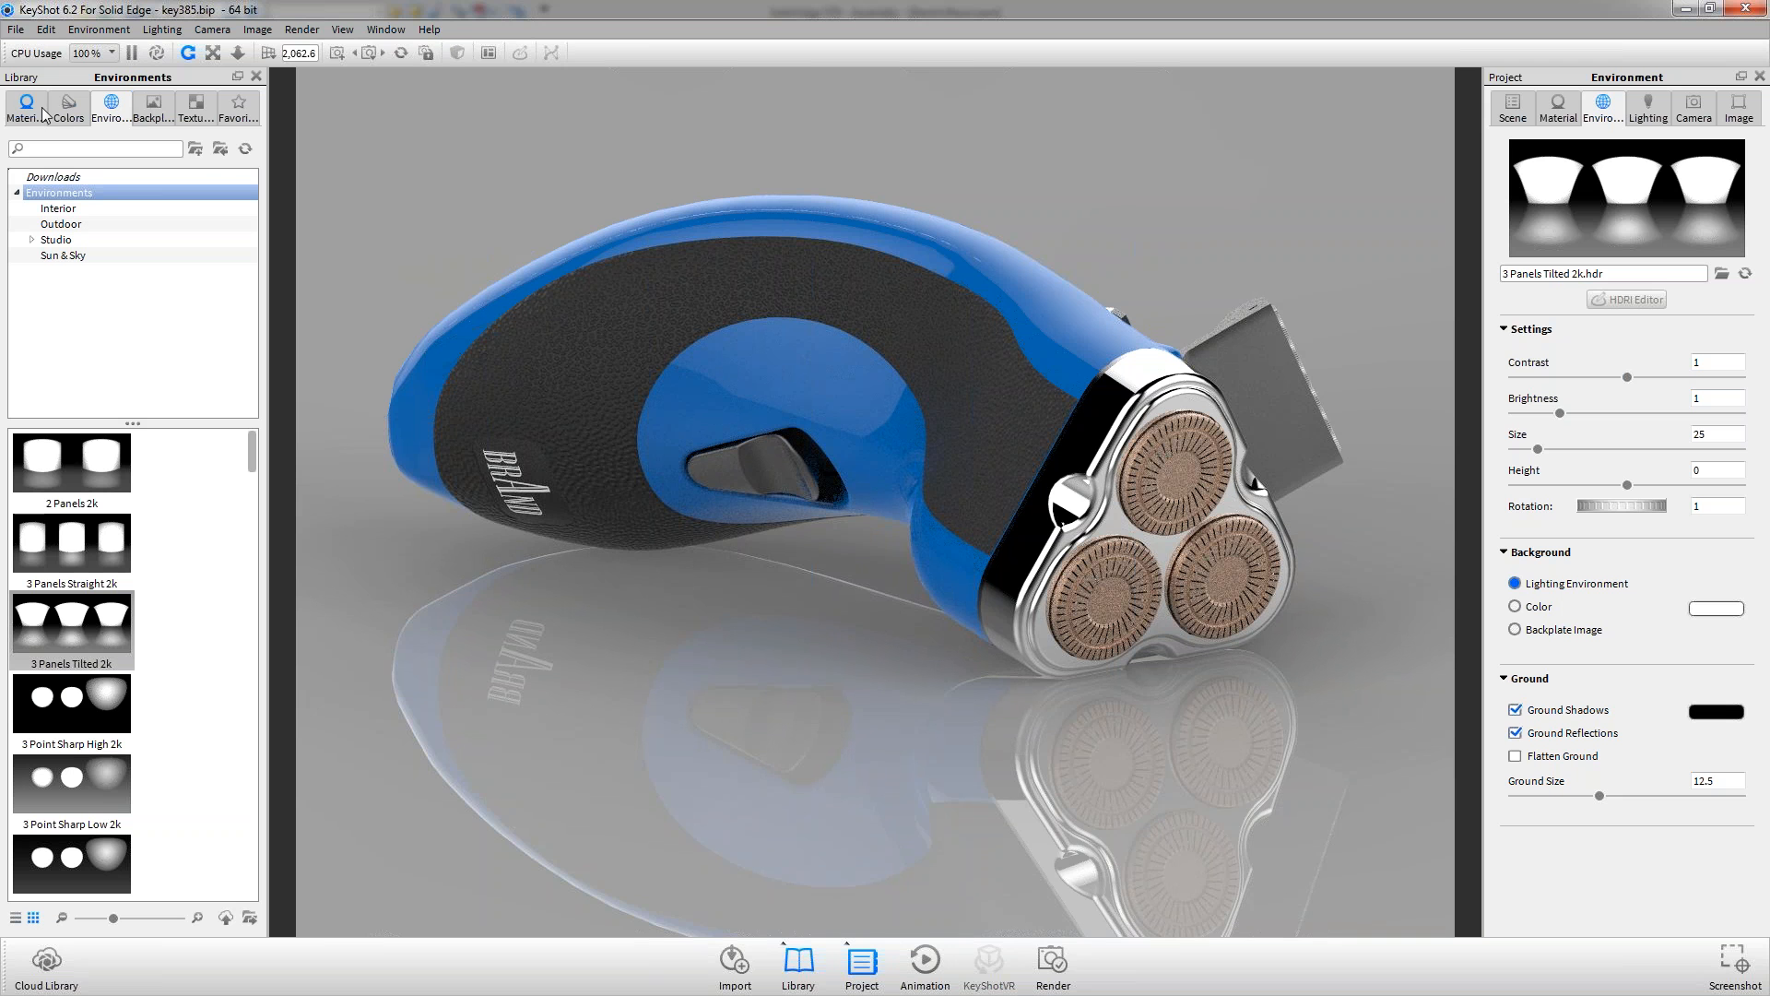
View the environment import dialog without importing anything and look through the available environments
{"action": "left_click", "coordinate": [220, 150]}
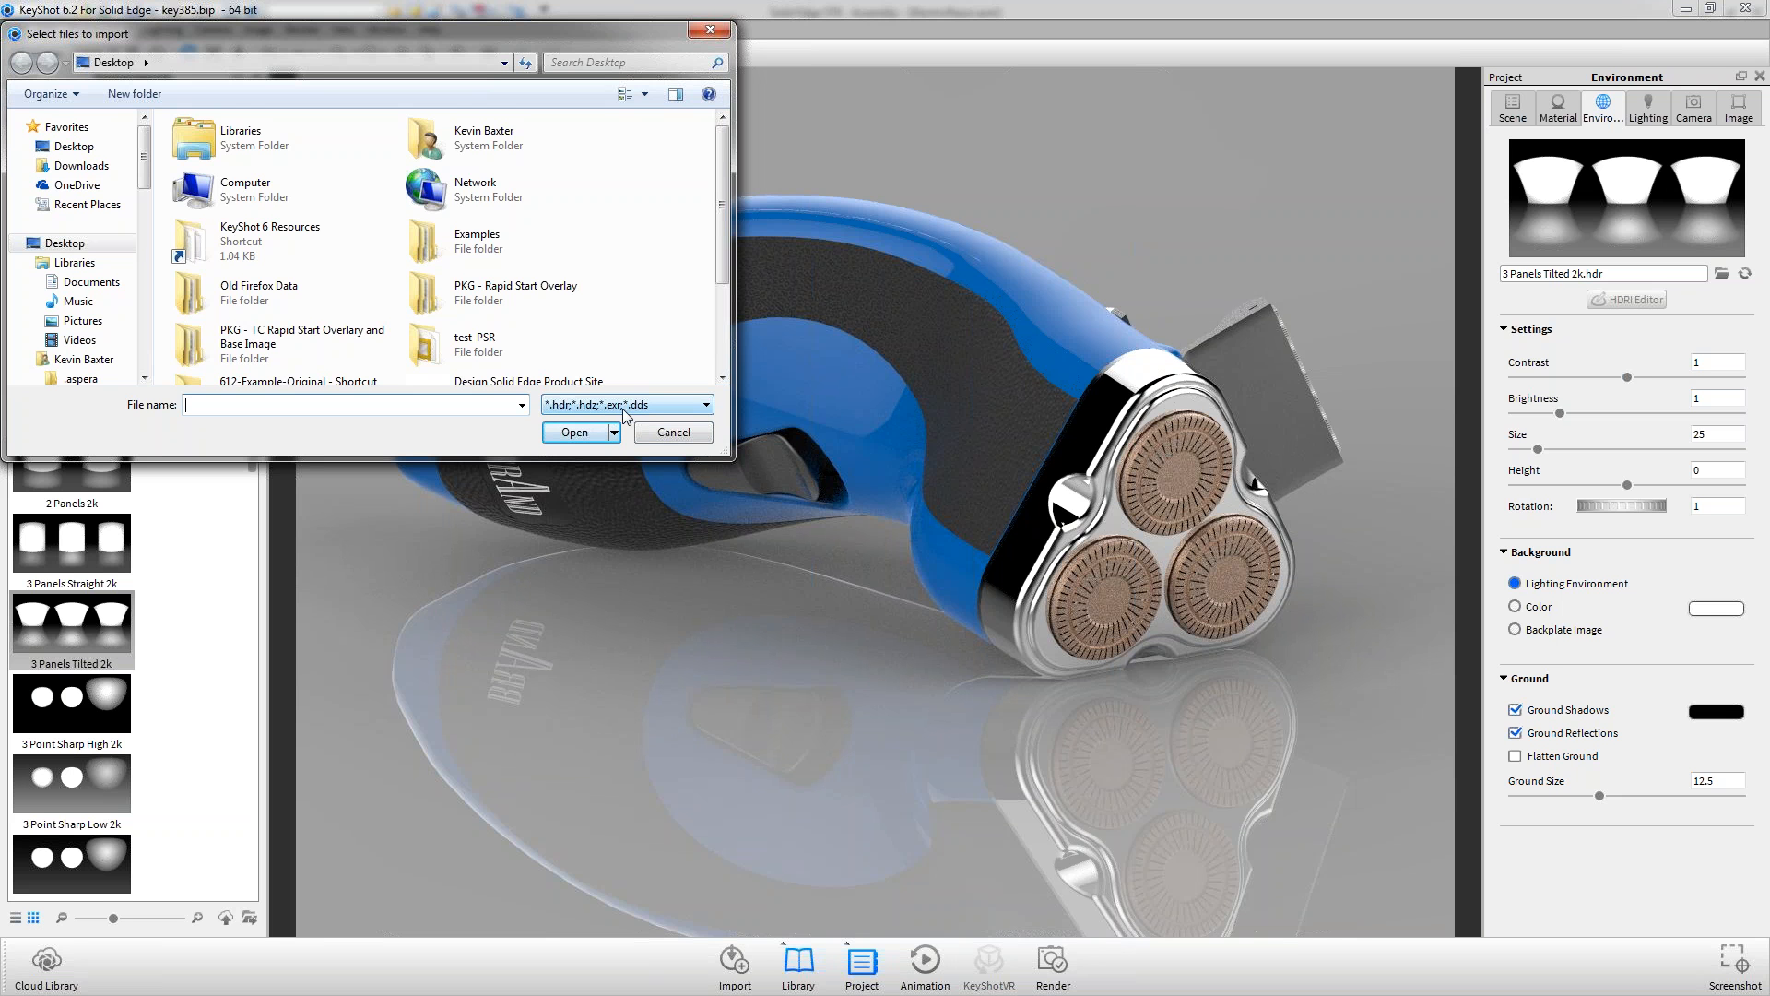
{"action": "left_click", "coordinate": [672, 434]}
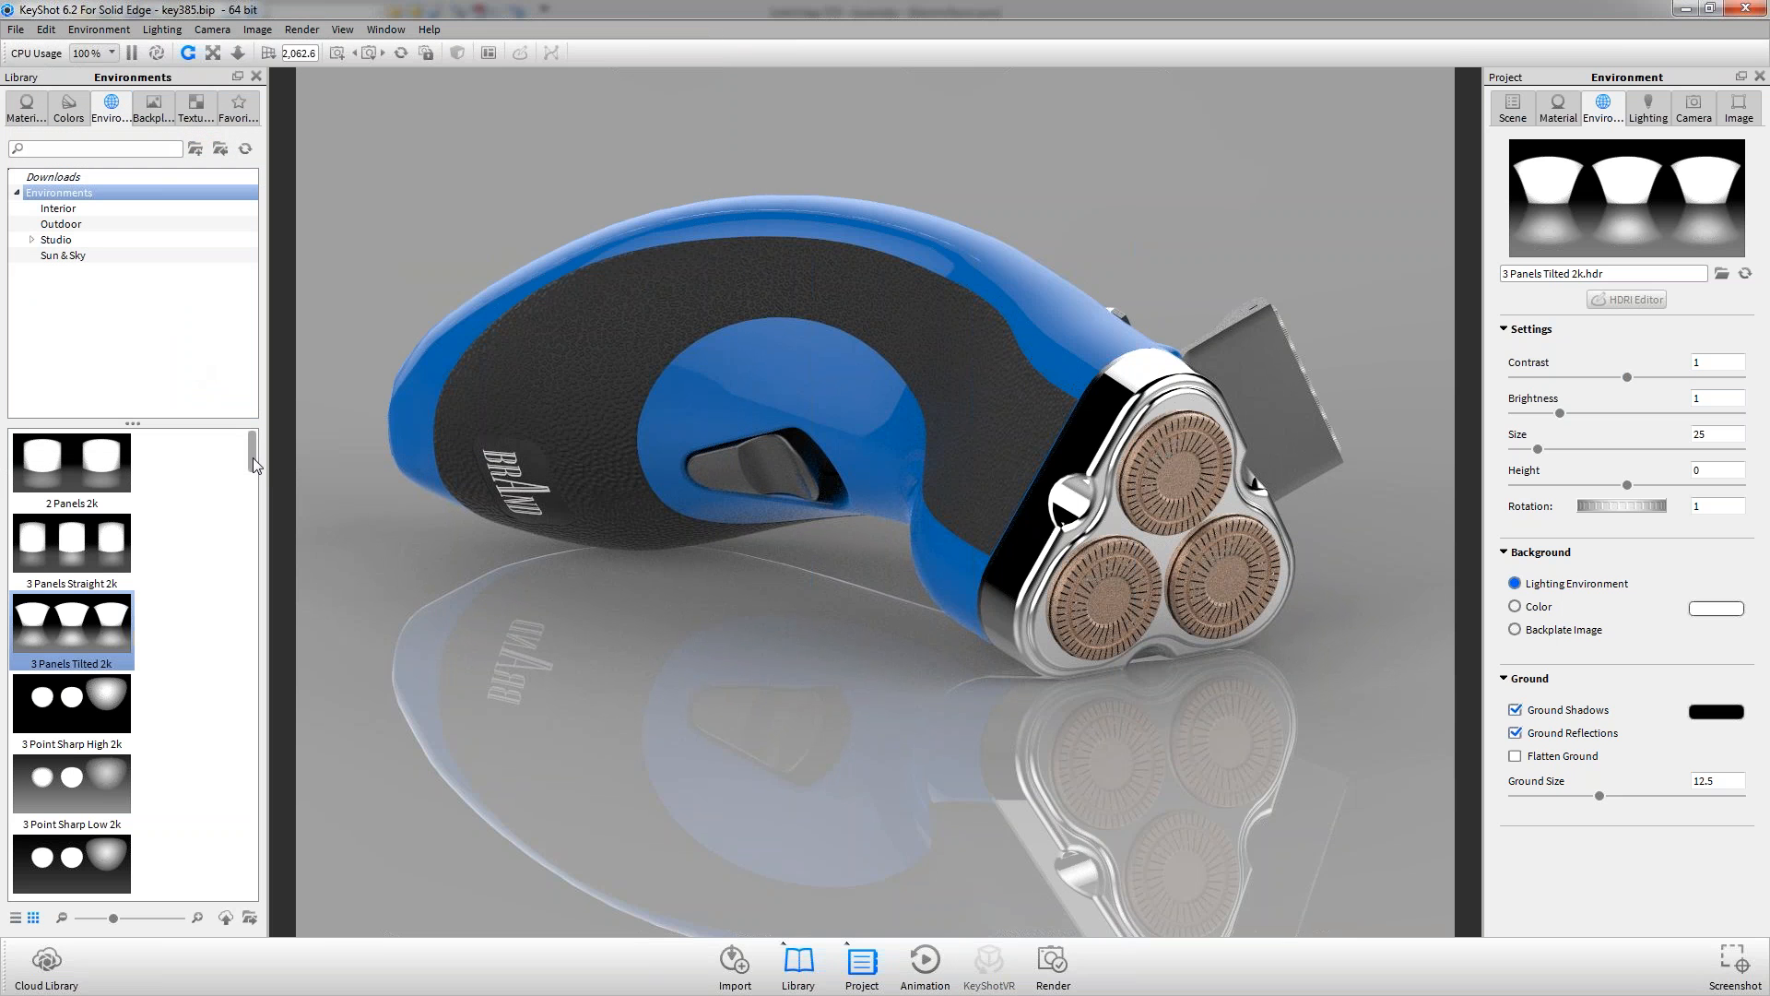
{"action": "left_click_drag", "start_coordinate": [252, 457], "coordinate": [256, 567]}
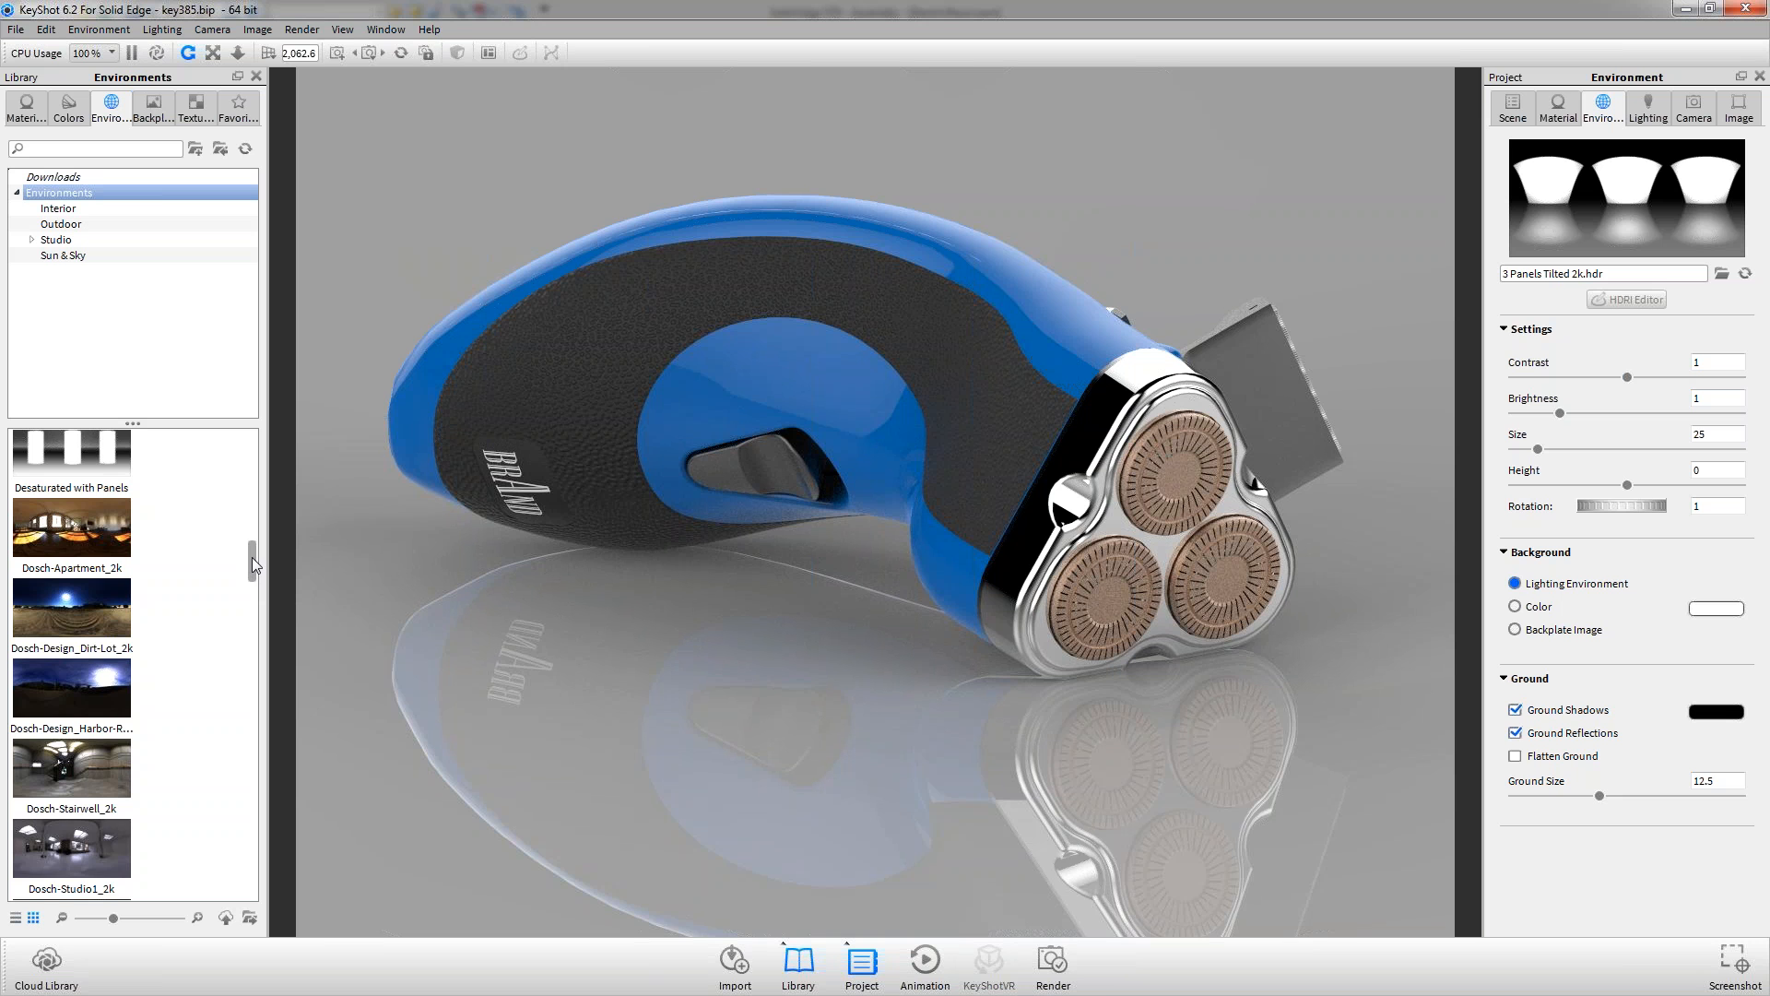
{"action": "left_click_drag", "start_coordinate": [252, 557], "coordinate": [251, 443]}
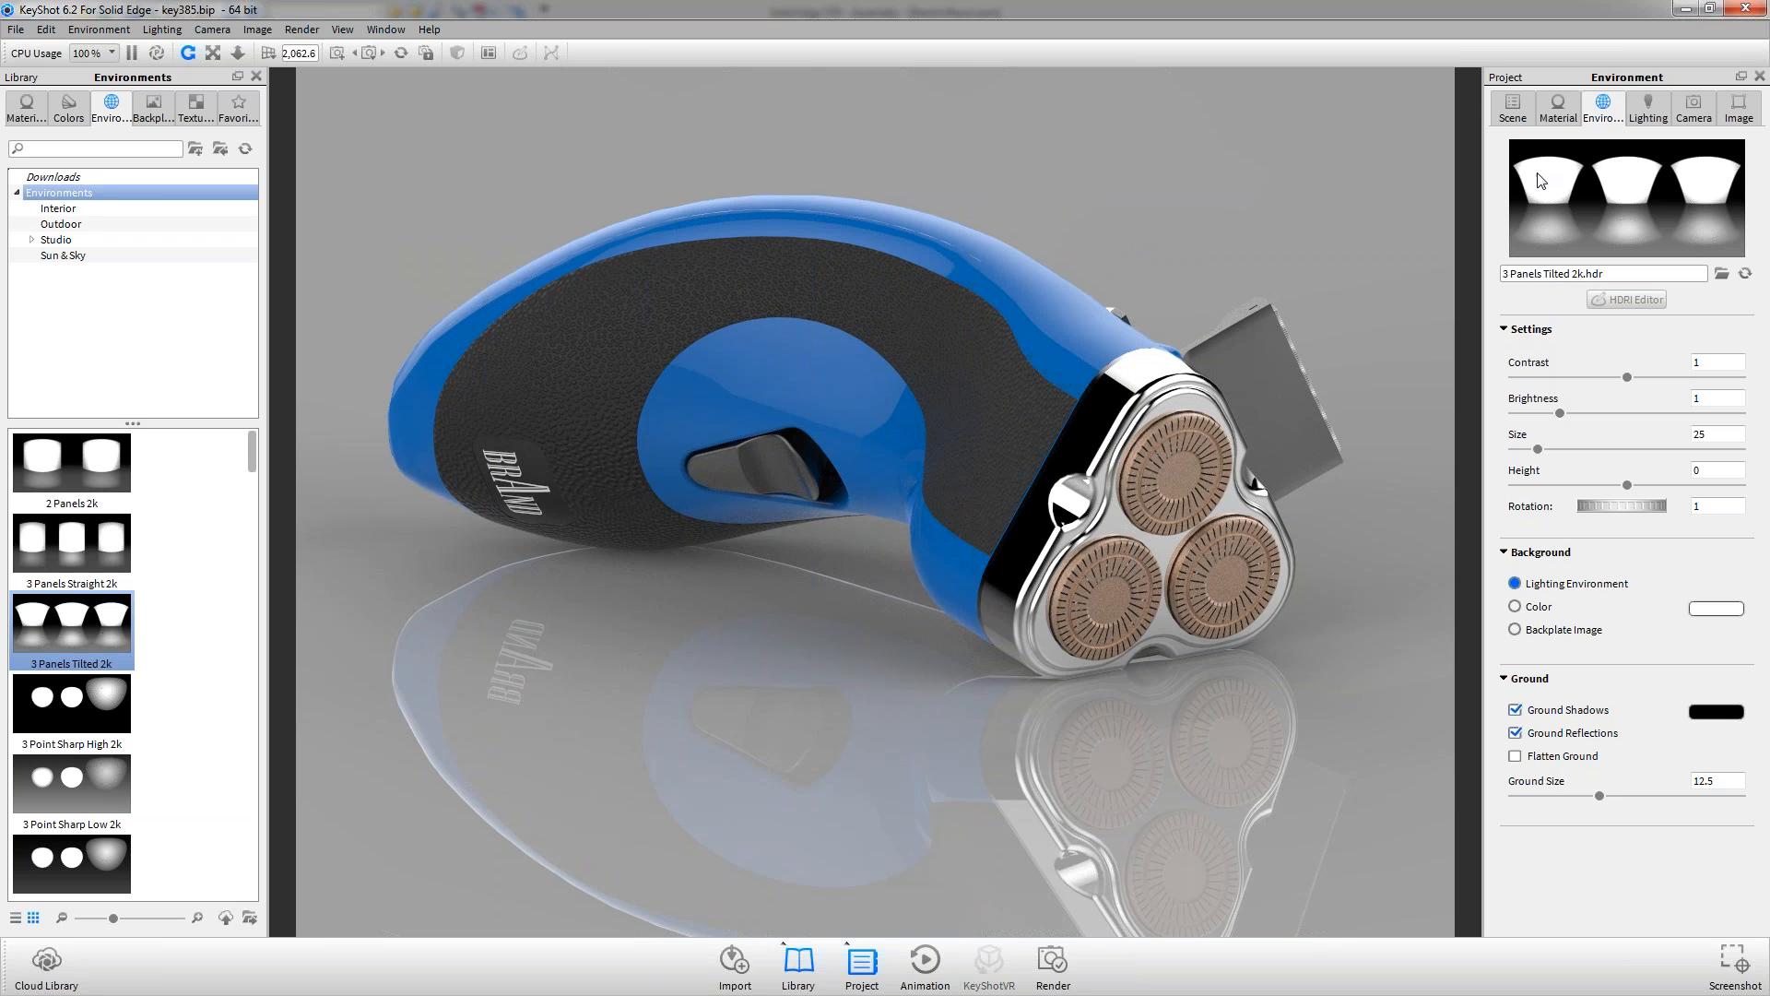
Try the Interior lighting preset on the scene and return to the Basic preset
{"action": "left_click", "coordinate": [1651, 116]}
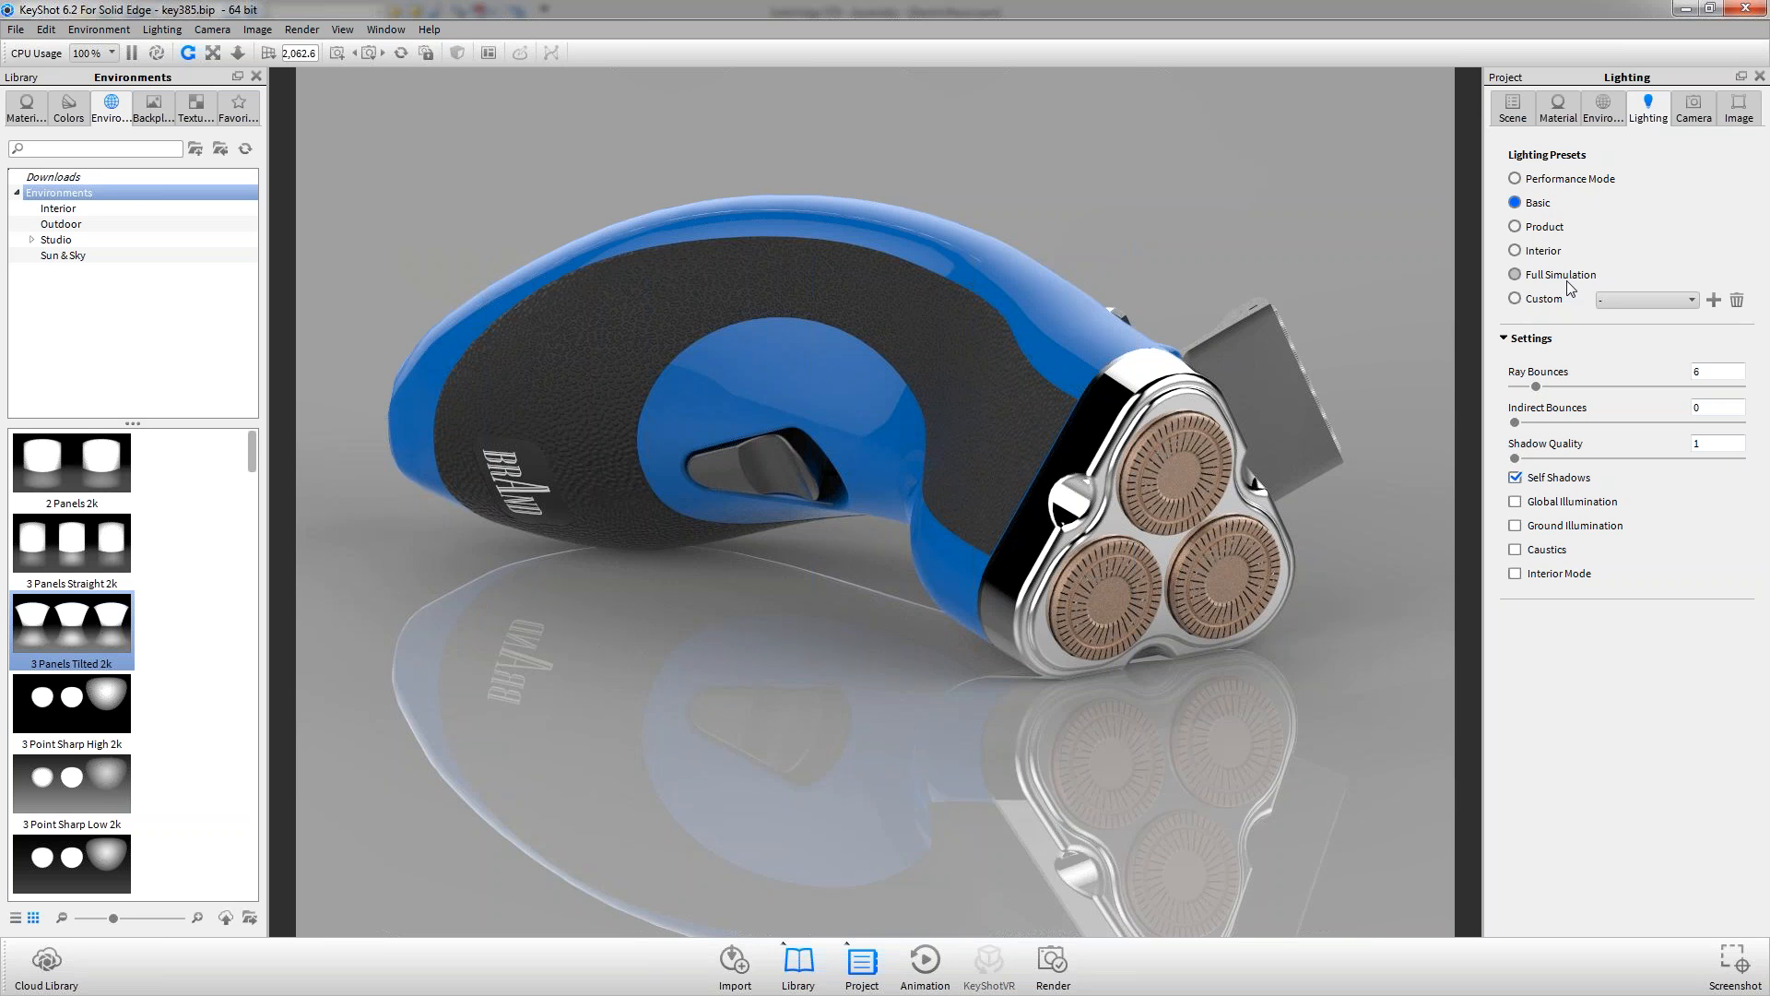
{"action": "left_click", "coordinate": [1513, 251]}
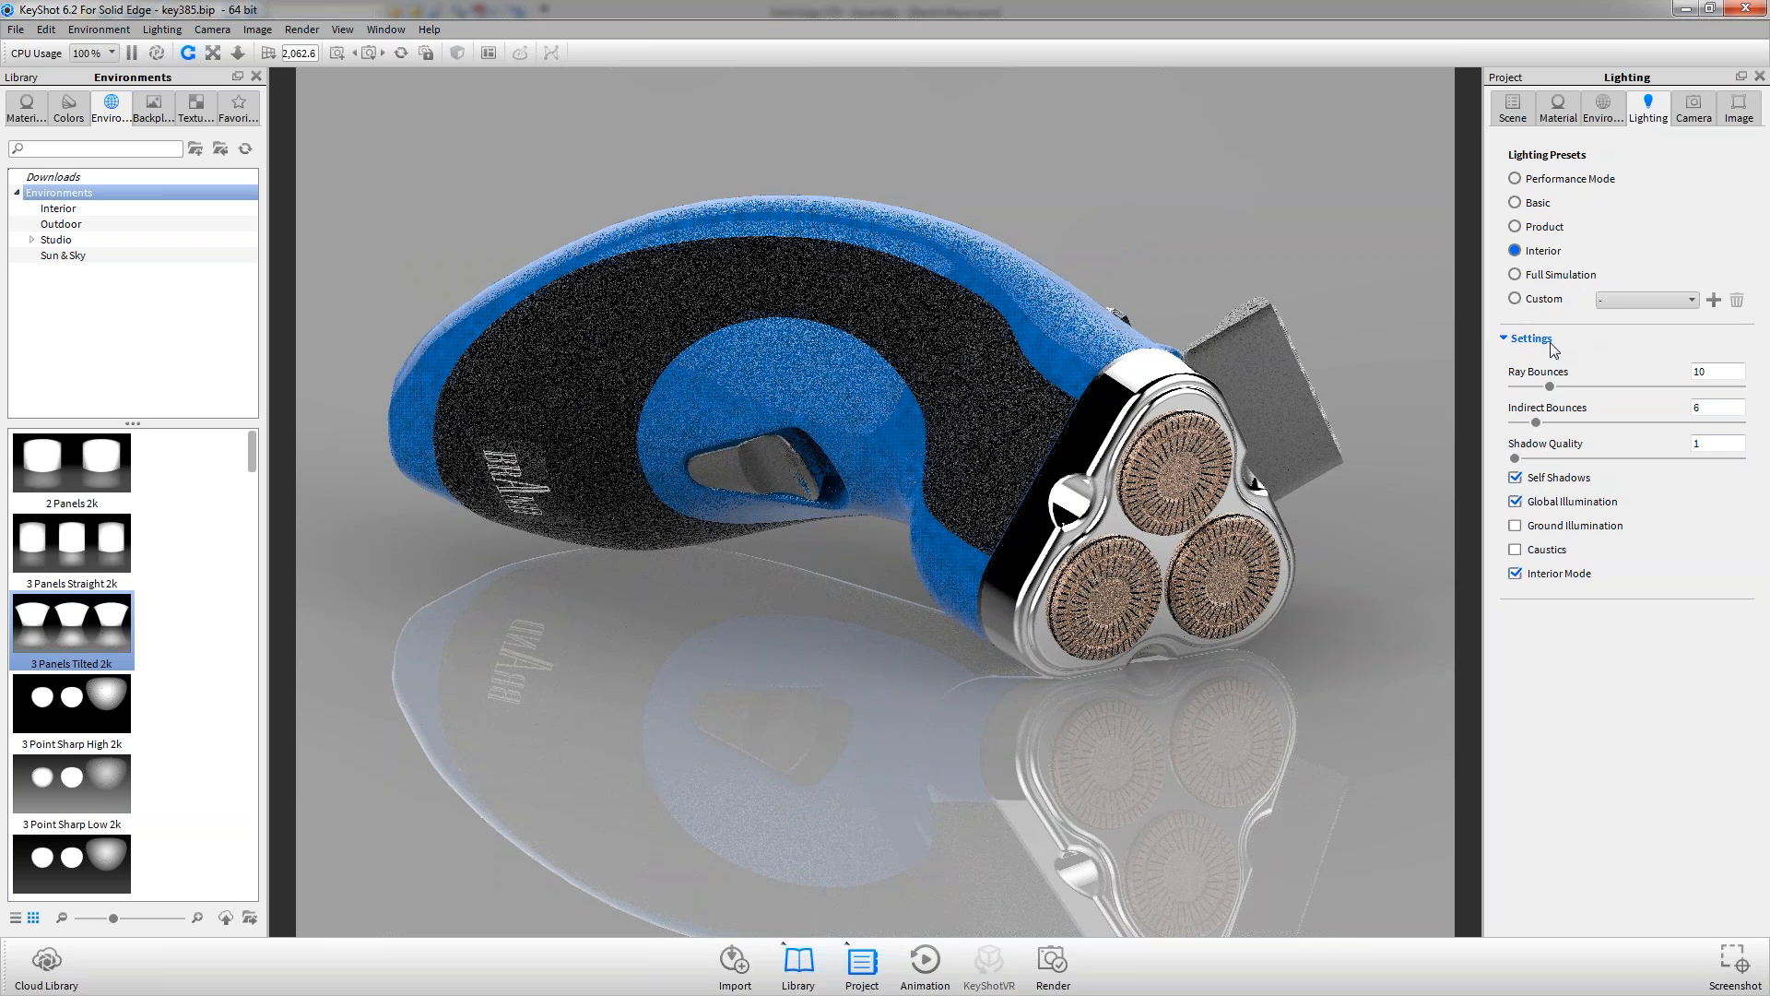
{"action": "left_click", "coordinate": [1504, 339]}
{"action": "left_click", "coordinate": [1505, 339]}
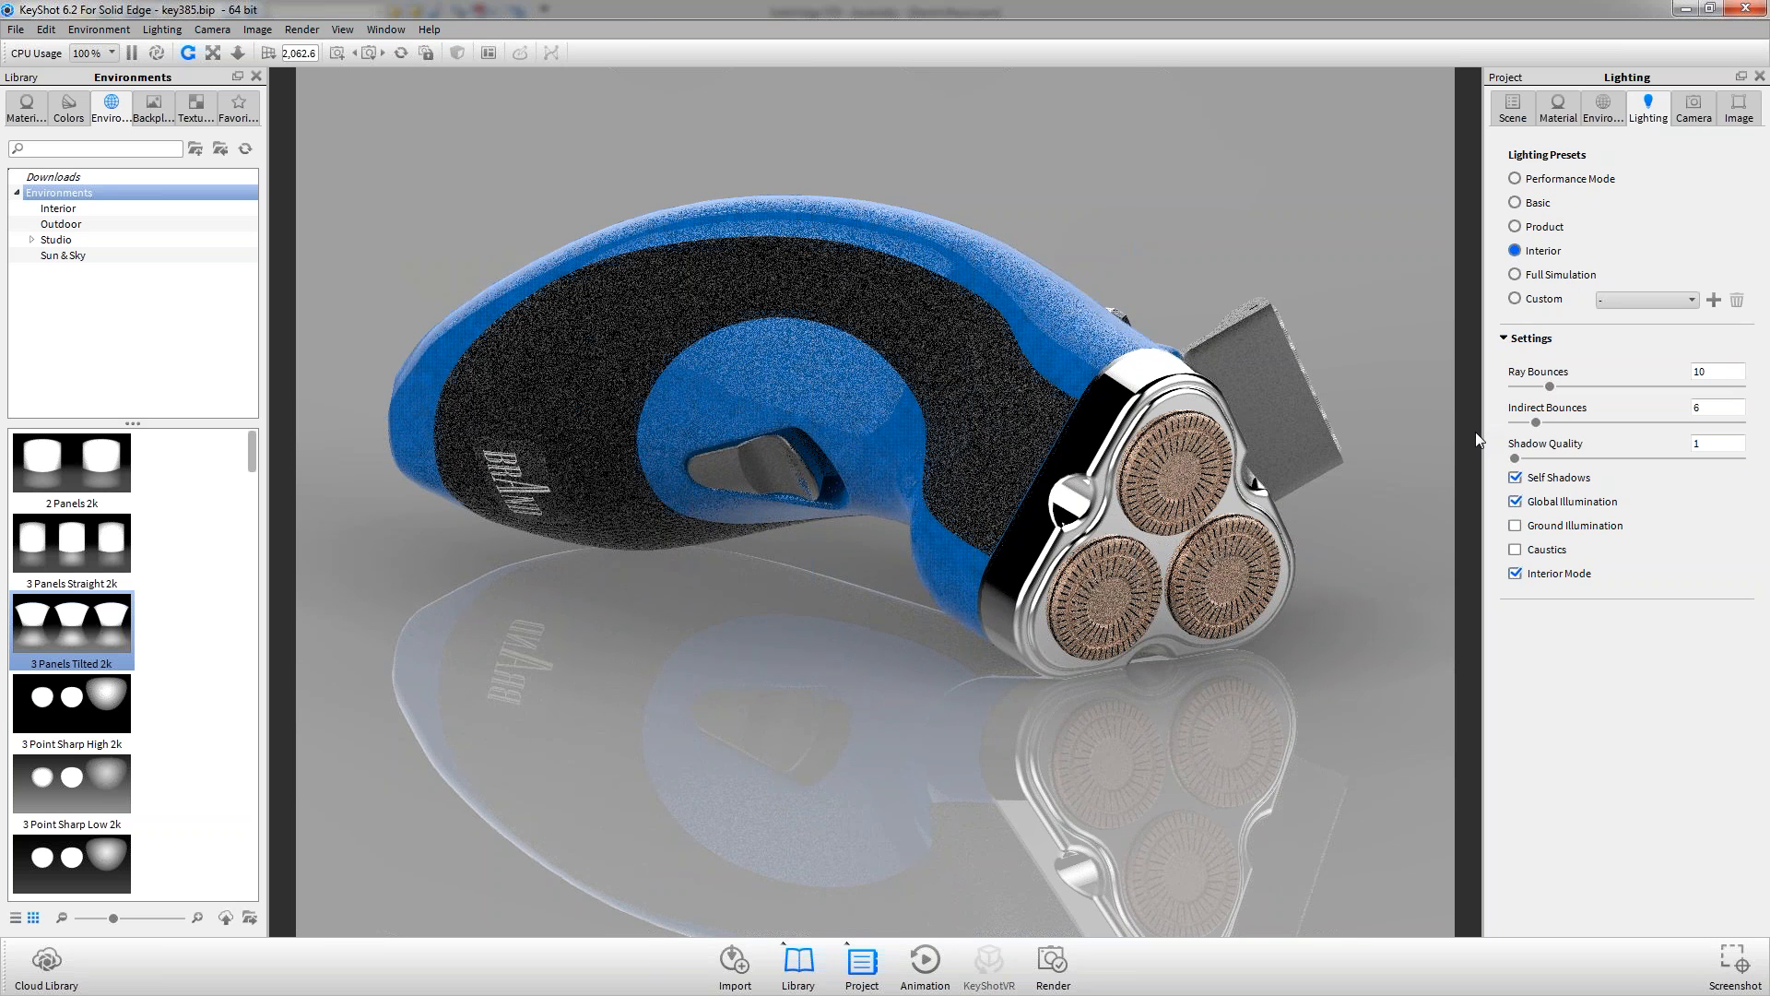
{"action": "left_click", "coordinate": [1516, 202]}
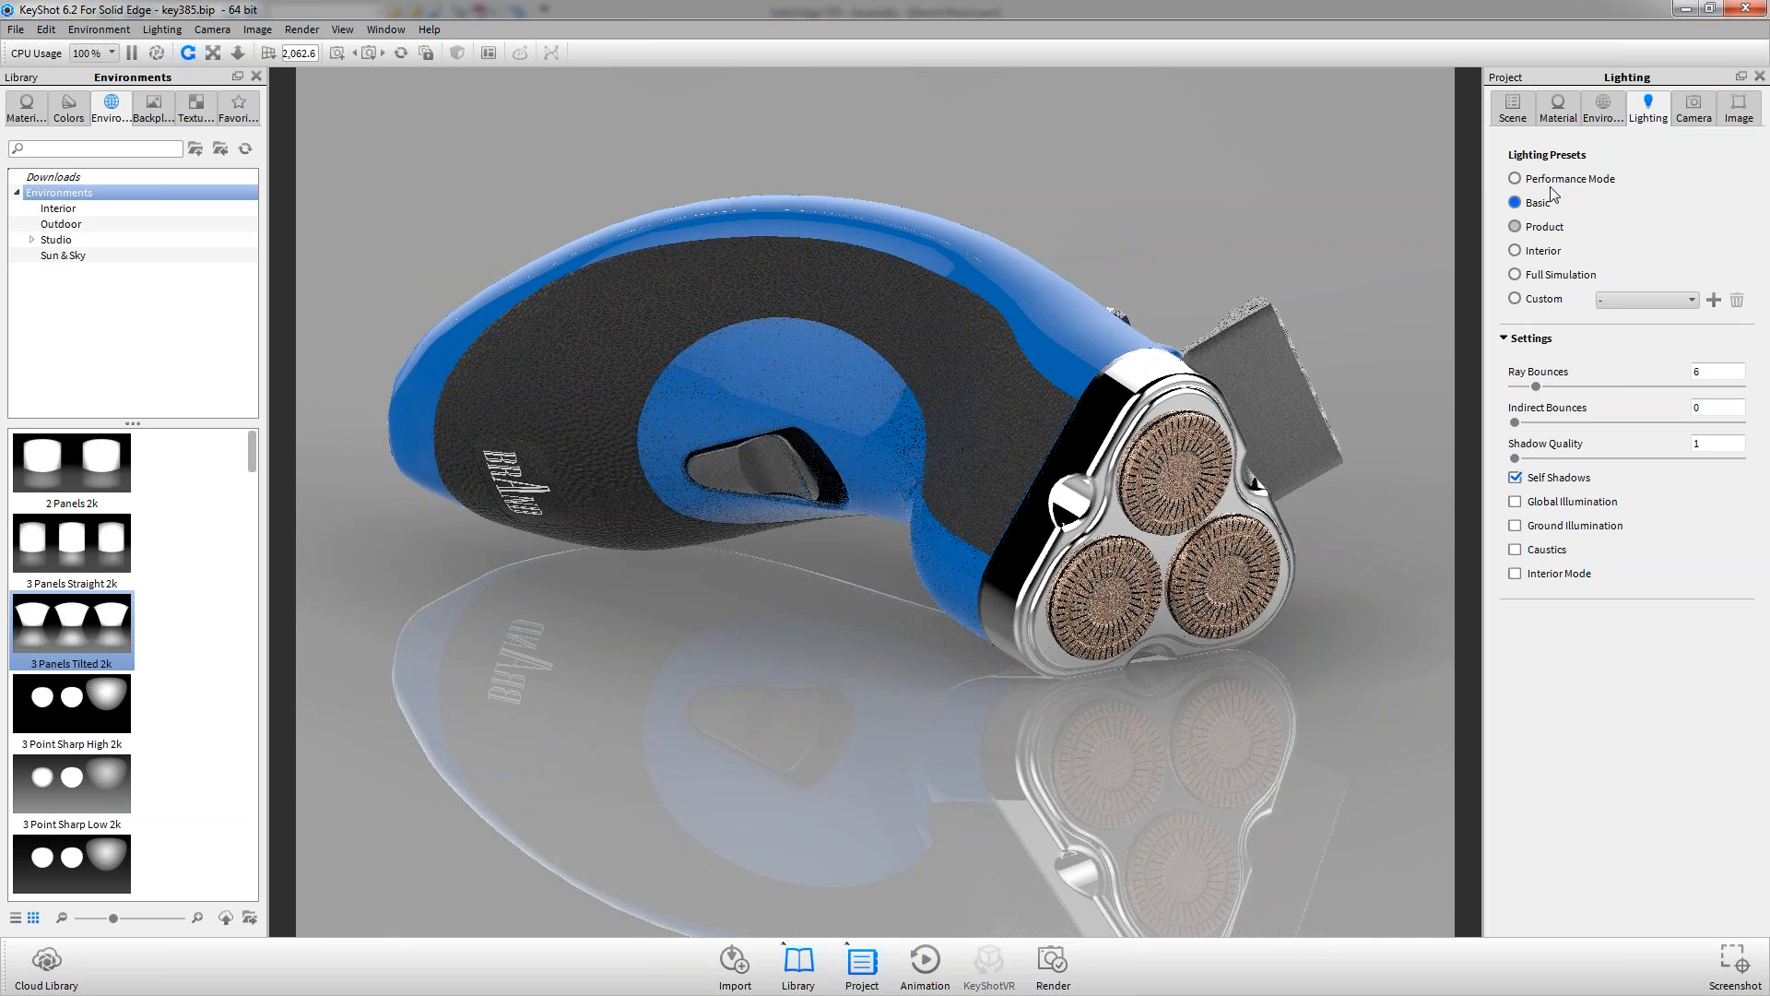
Turn off ground reflections in the project's environment
{"action": "left_click", "coordinate": [1604, 109]}
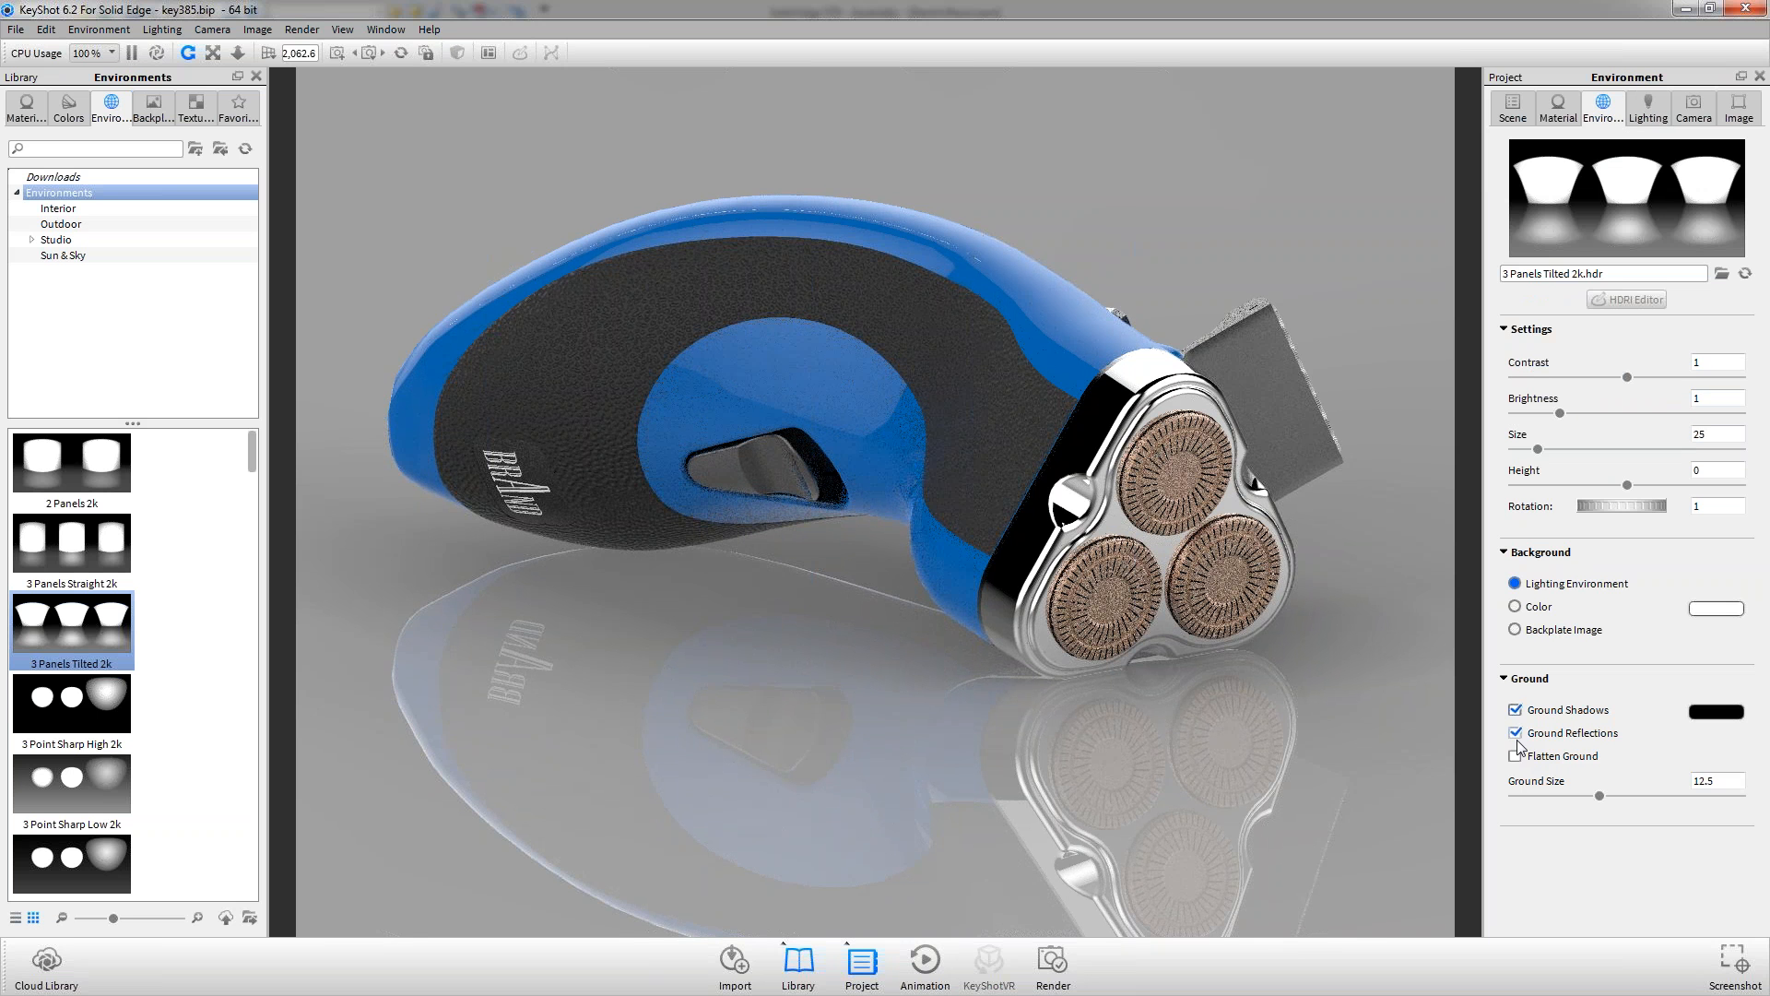
{"action": "left_click", "coordinate": [1515, 733]}
{"action": "scroll", "coordinate": [897, 435], "scroll_direction": "down", "scroll_amount": 4}
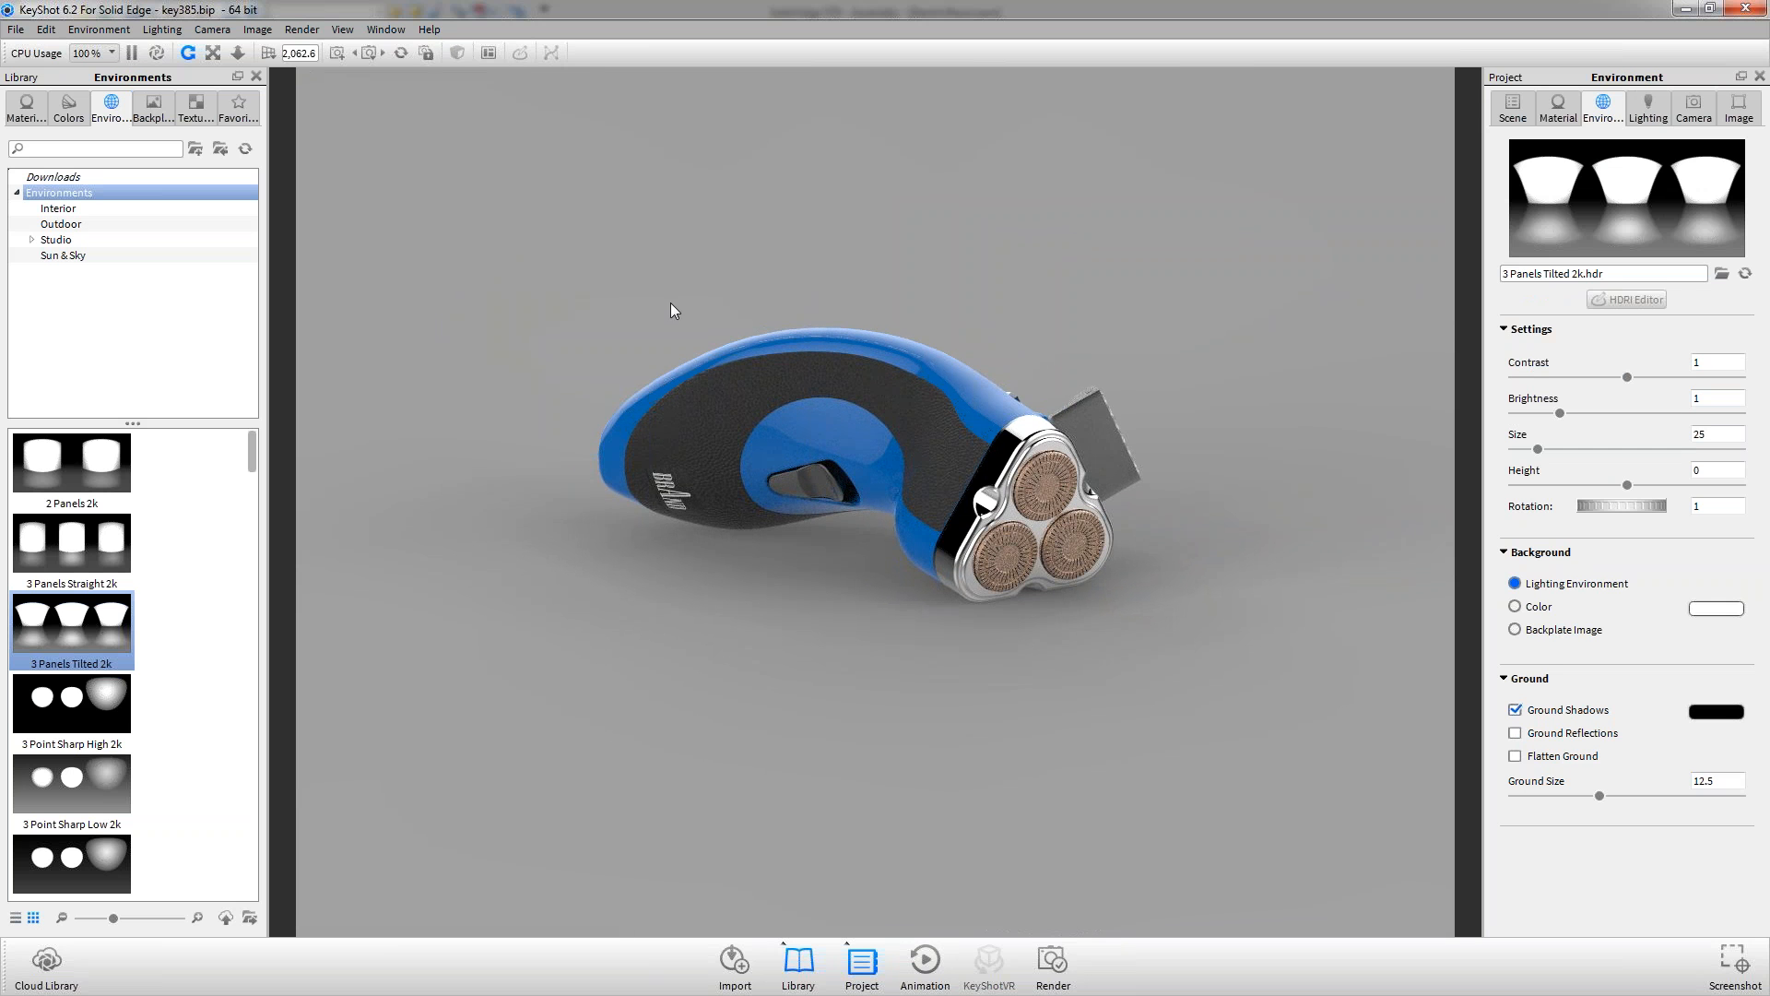
Set the camera's perspective value to 40
{"action": "left_click", "coordinate": [274, 57]}
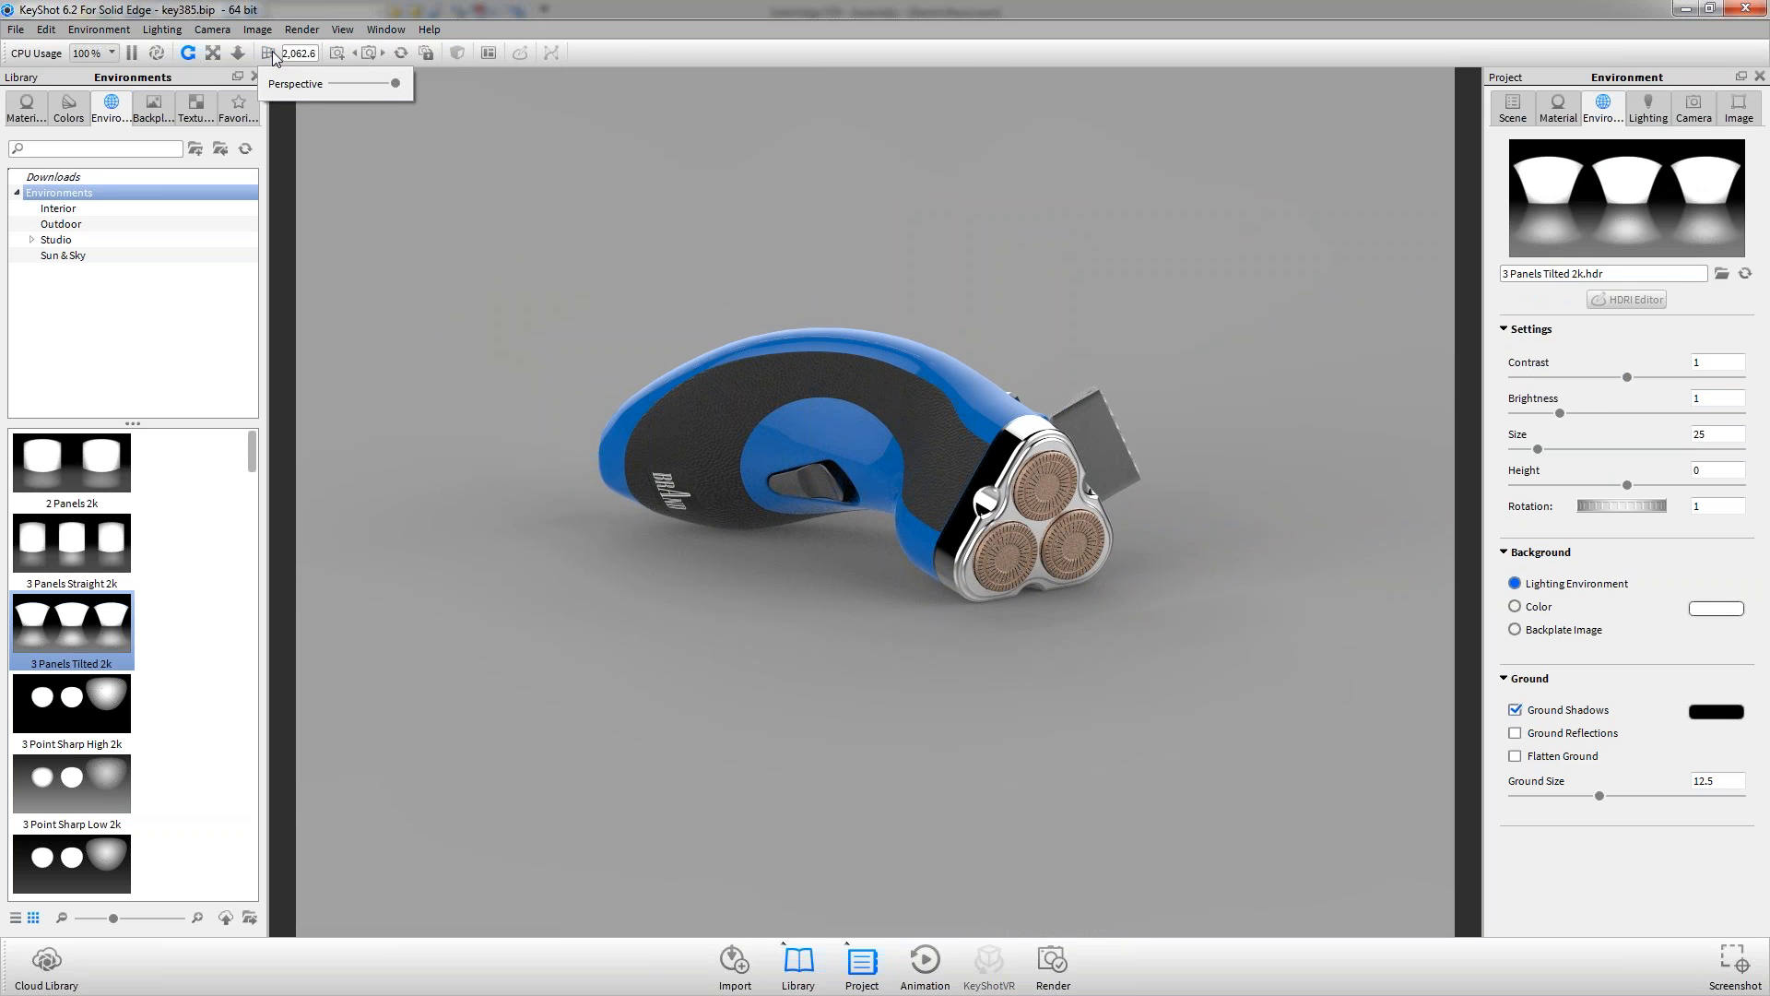
{"action": "left_click_drag", "start_coordinate": [399, 87], "coordinate": [345, 83]}
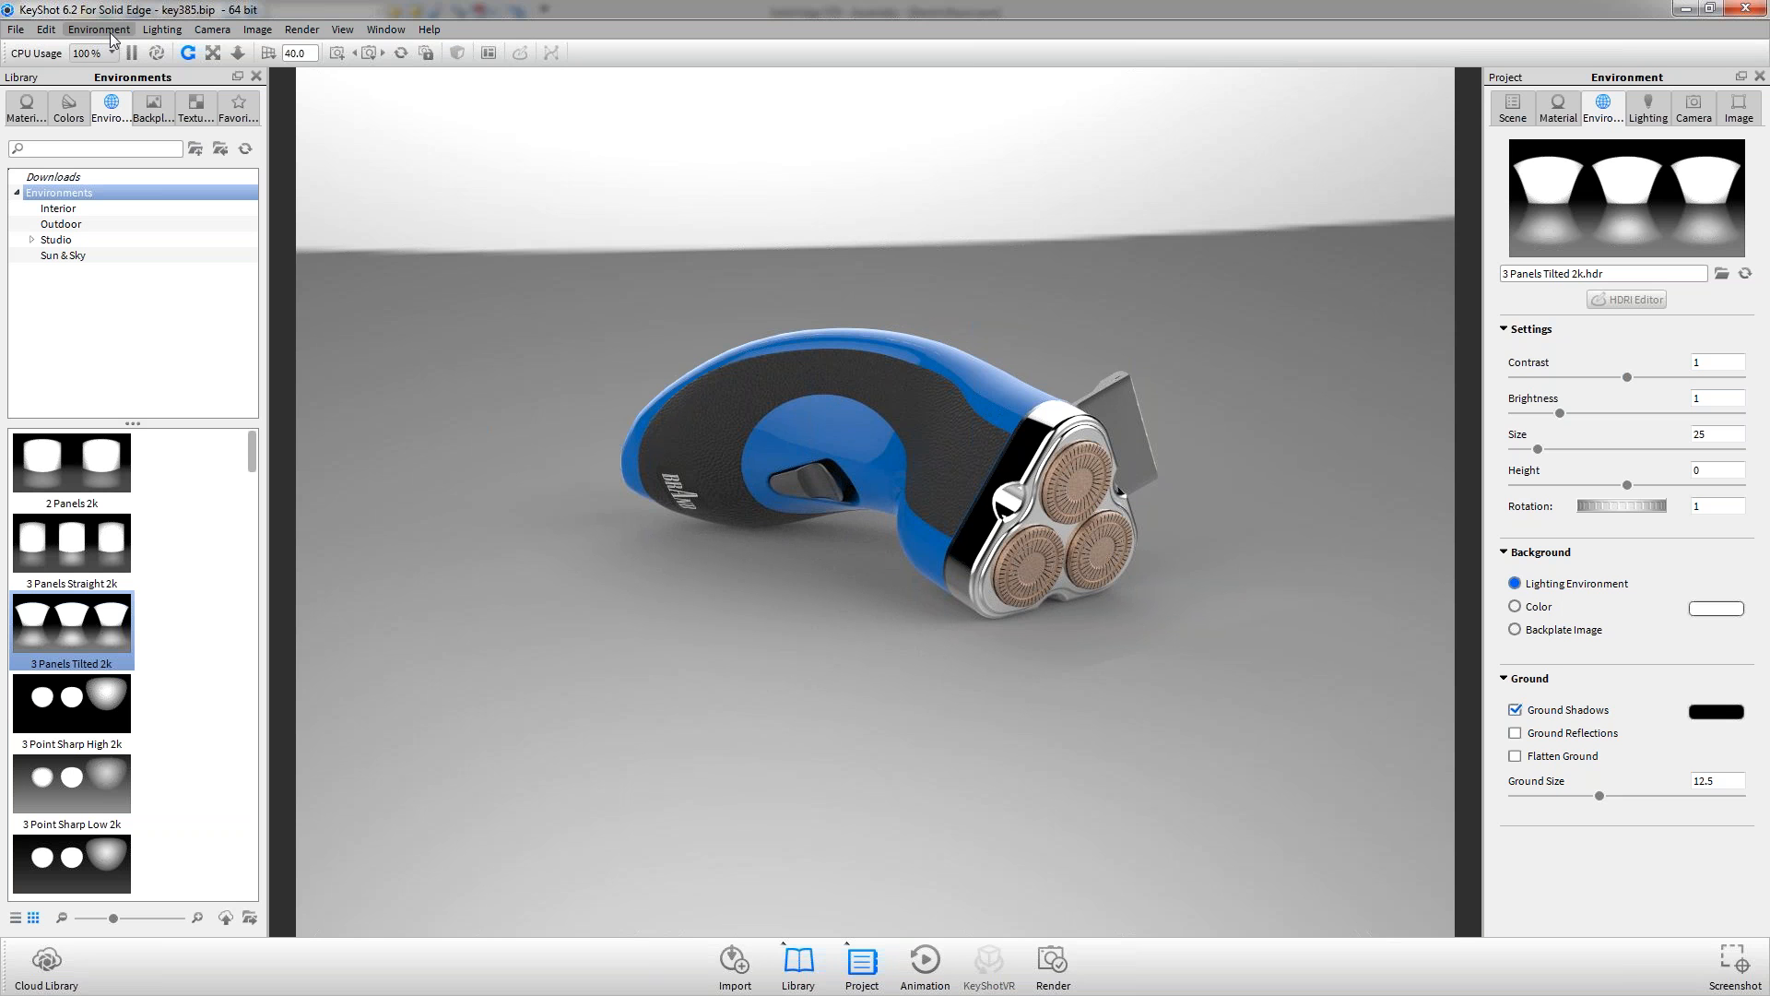
Add a ground plane beneath the razor and check its extent in the scene
{"action": "left_click", "coordinate": [45, 29]}
{"action": "mouse_move", "coordinate": [101, 106]}
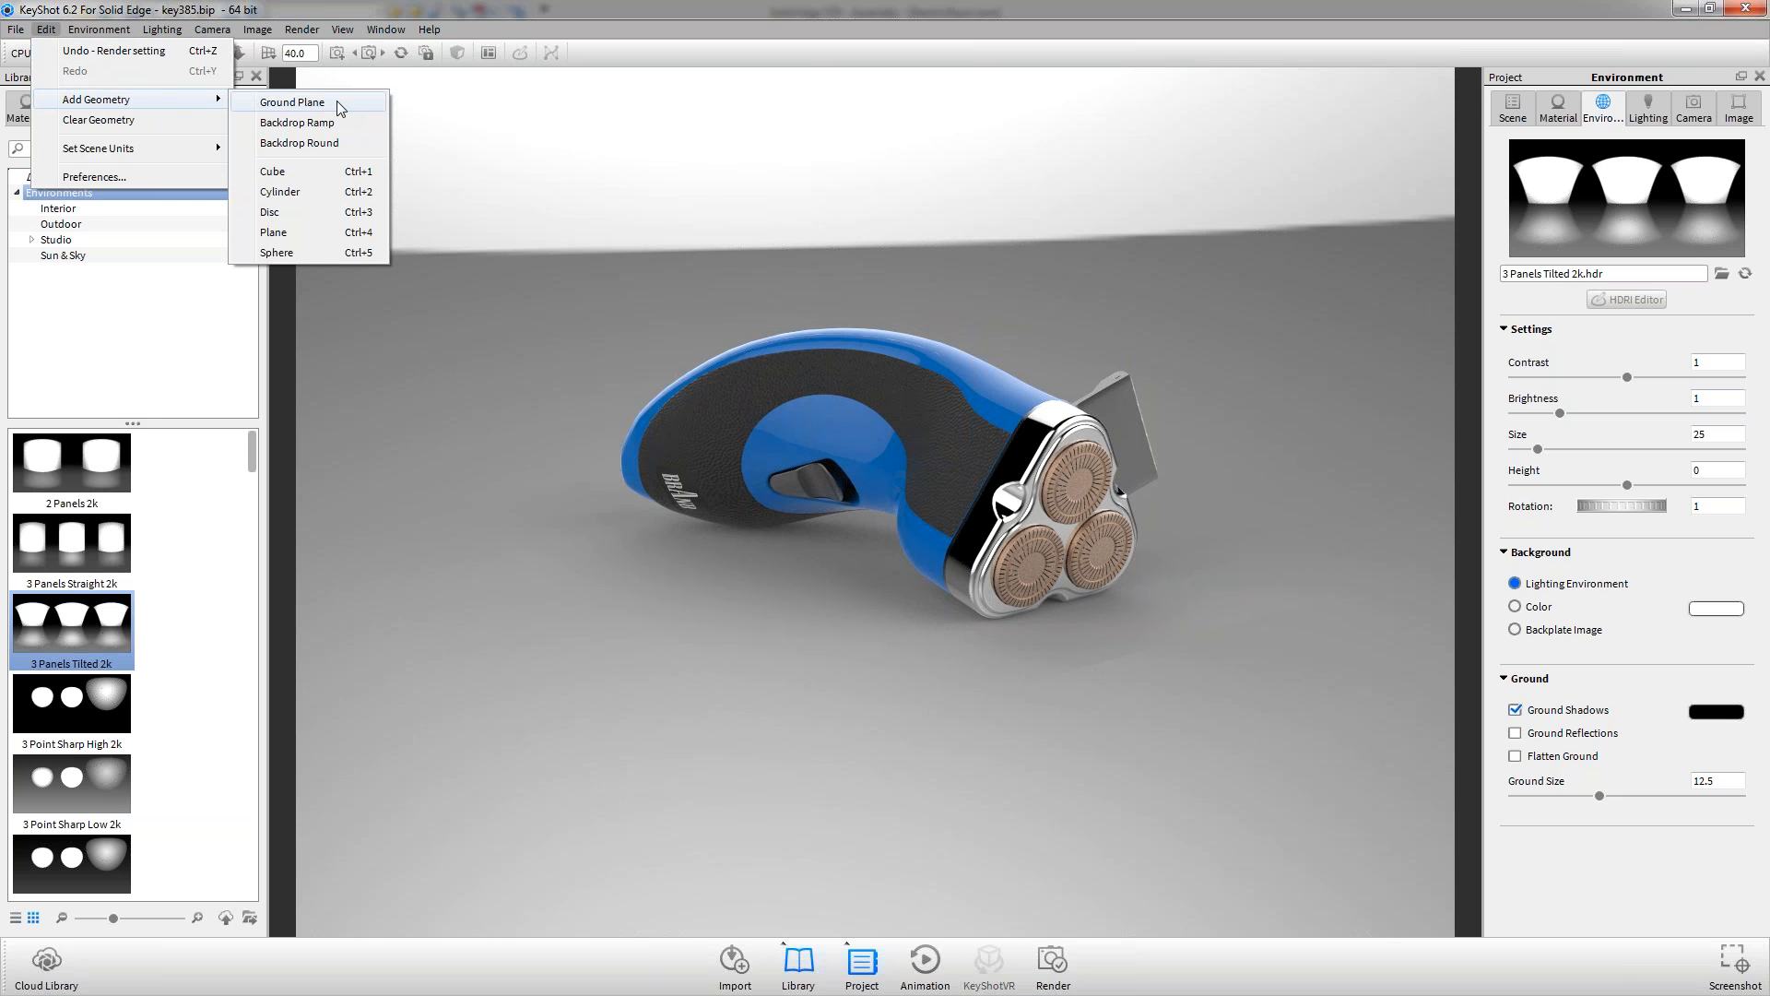
{"action": "left_click", "coordinate": [340, 104]}
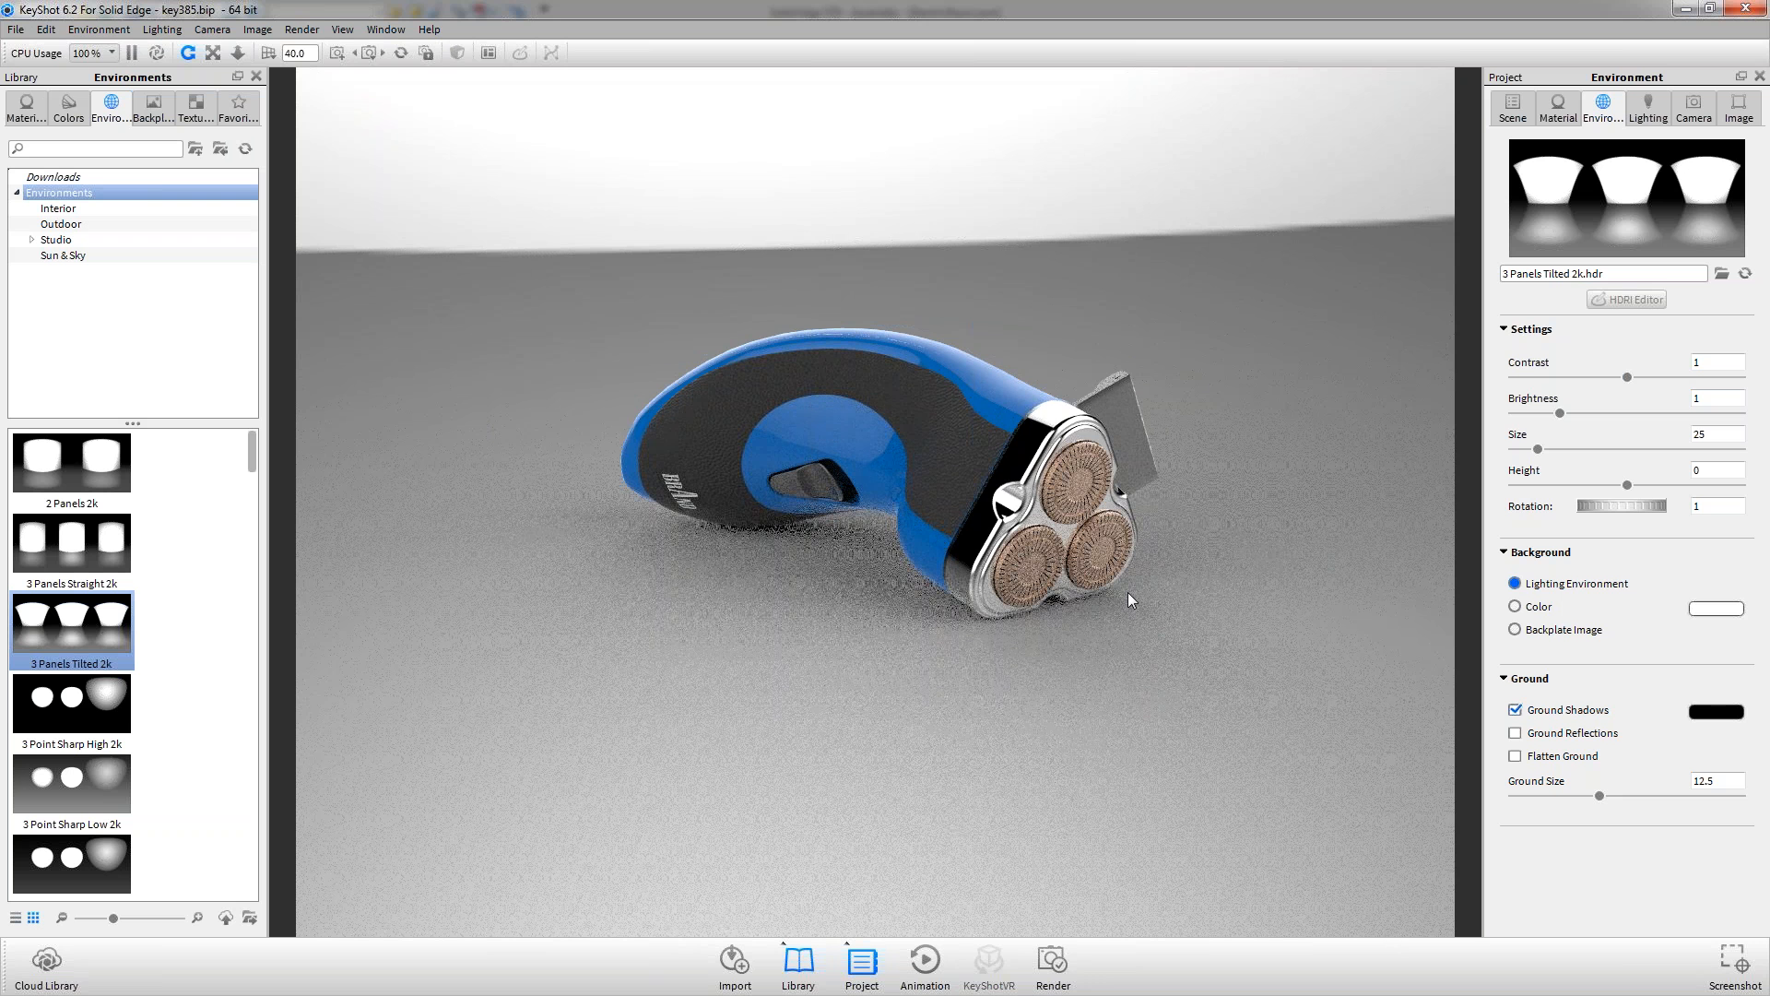
{"action": "scroll", "coordinate": [907, 441], "scroll_direction": "down", "scroll_amount": 20}
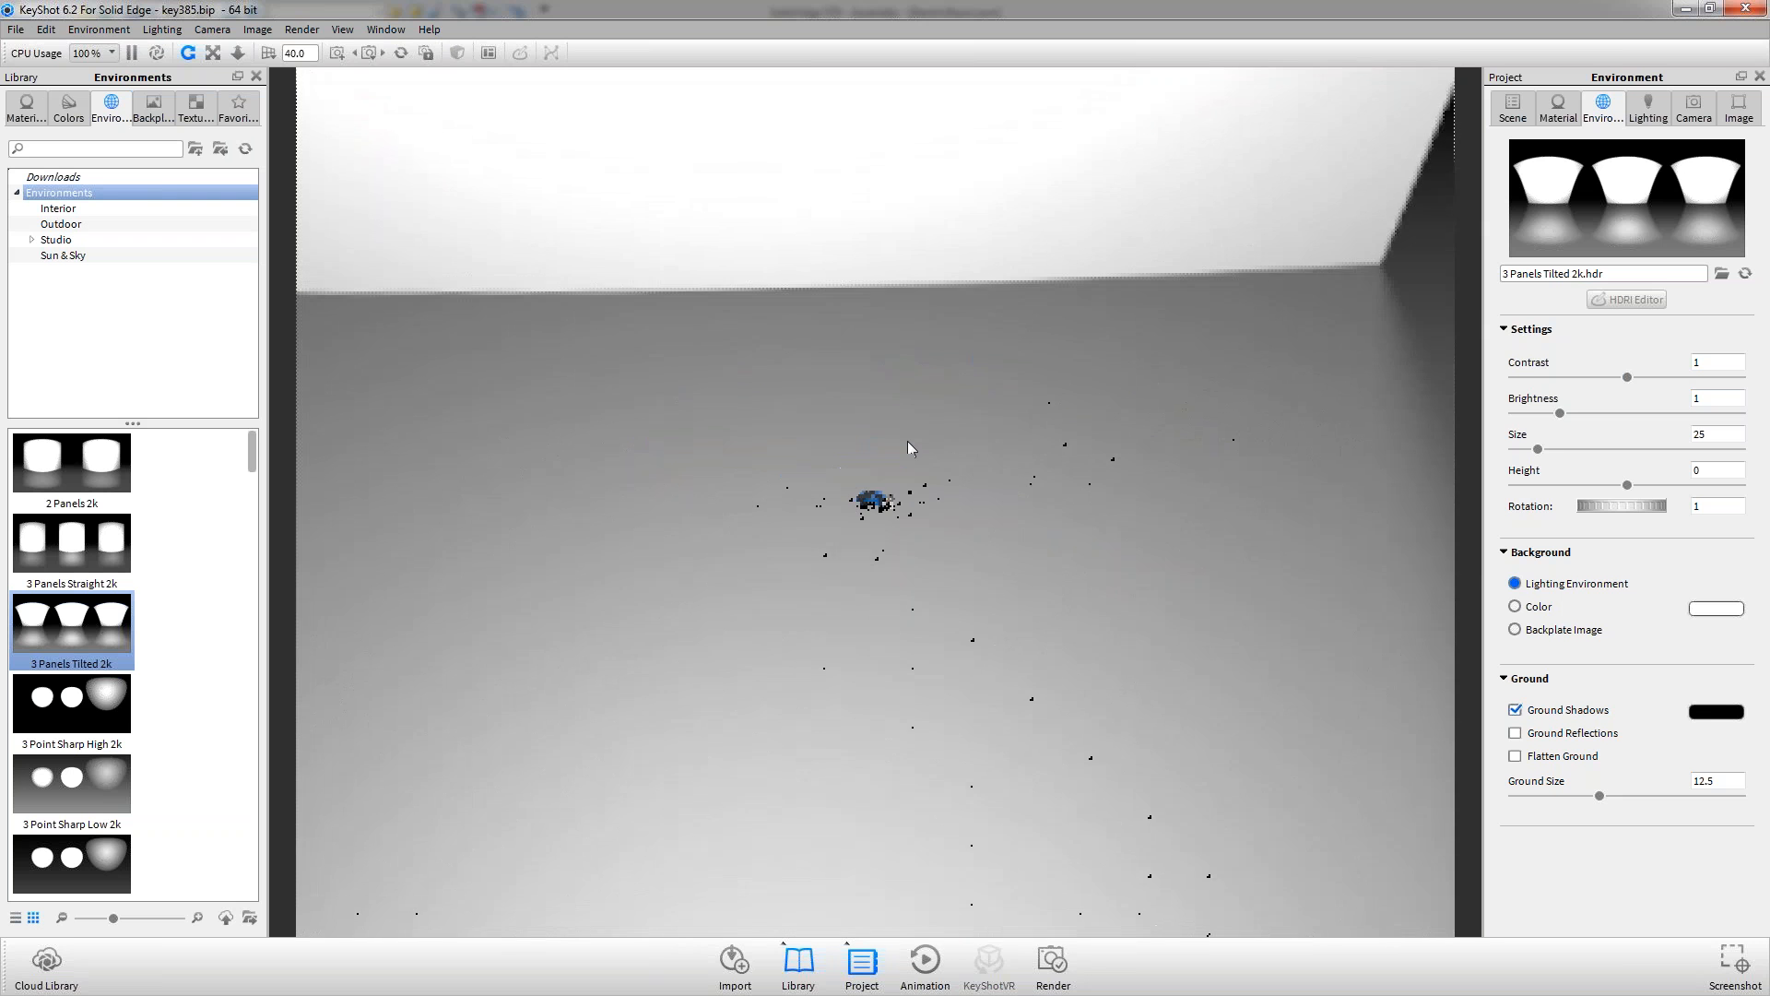
Examine the whole lighting environment dome and the ground plane from far outside and from a low angle
{"action": "scroll", "coordinate": [903, 392], "scroll_direction": "down", "scroll_amount": 15}
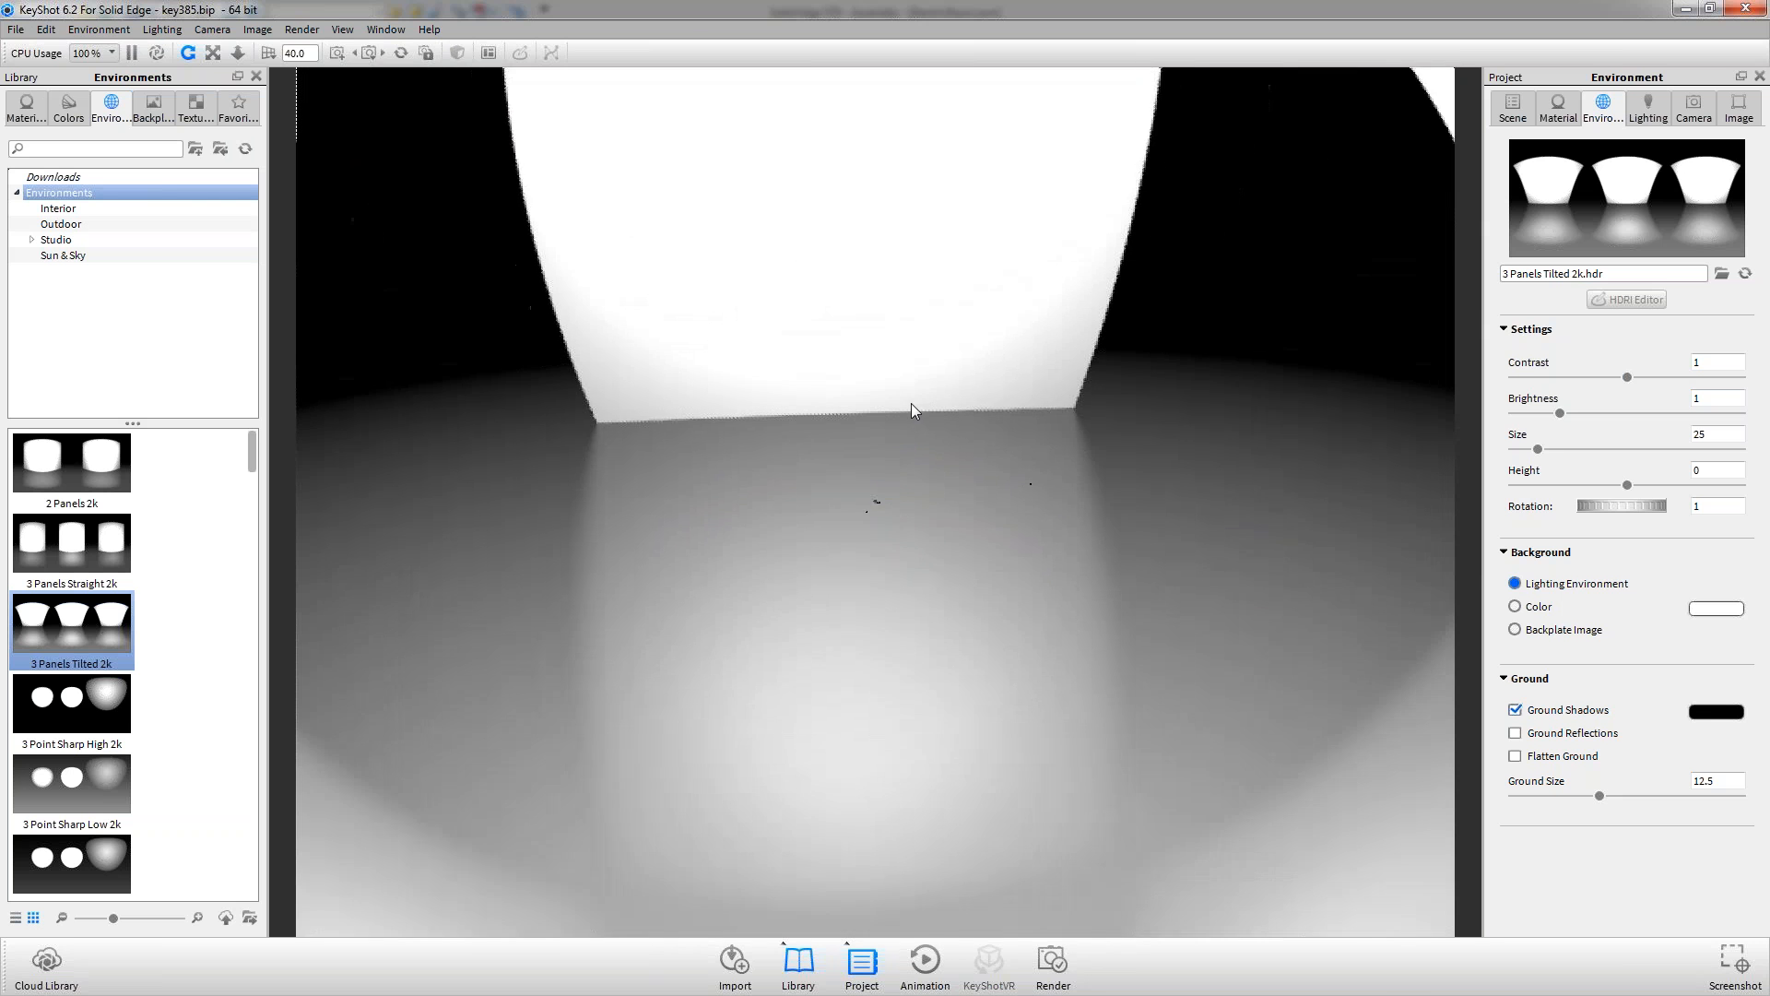
{"action": "scroll", "coordinate": [923, 566], "scroll_direction": "down", "scroll_amount": 10}
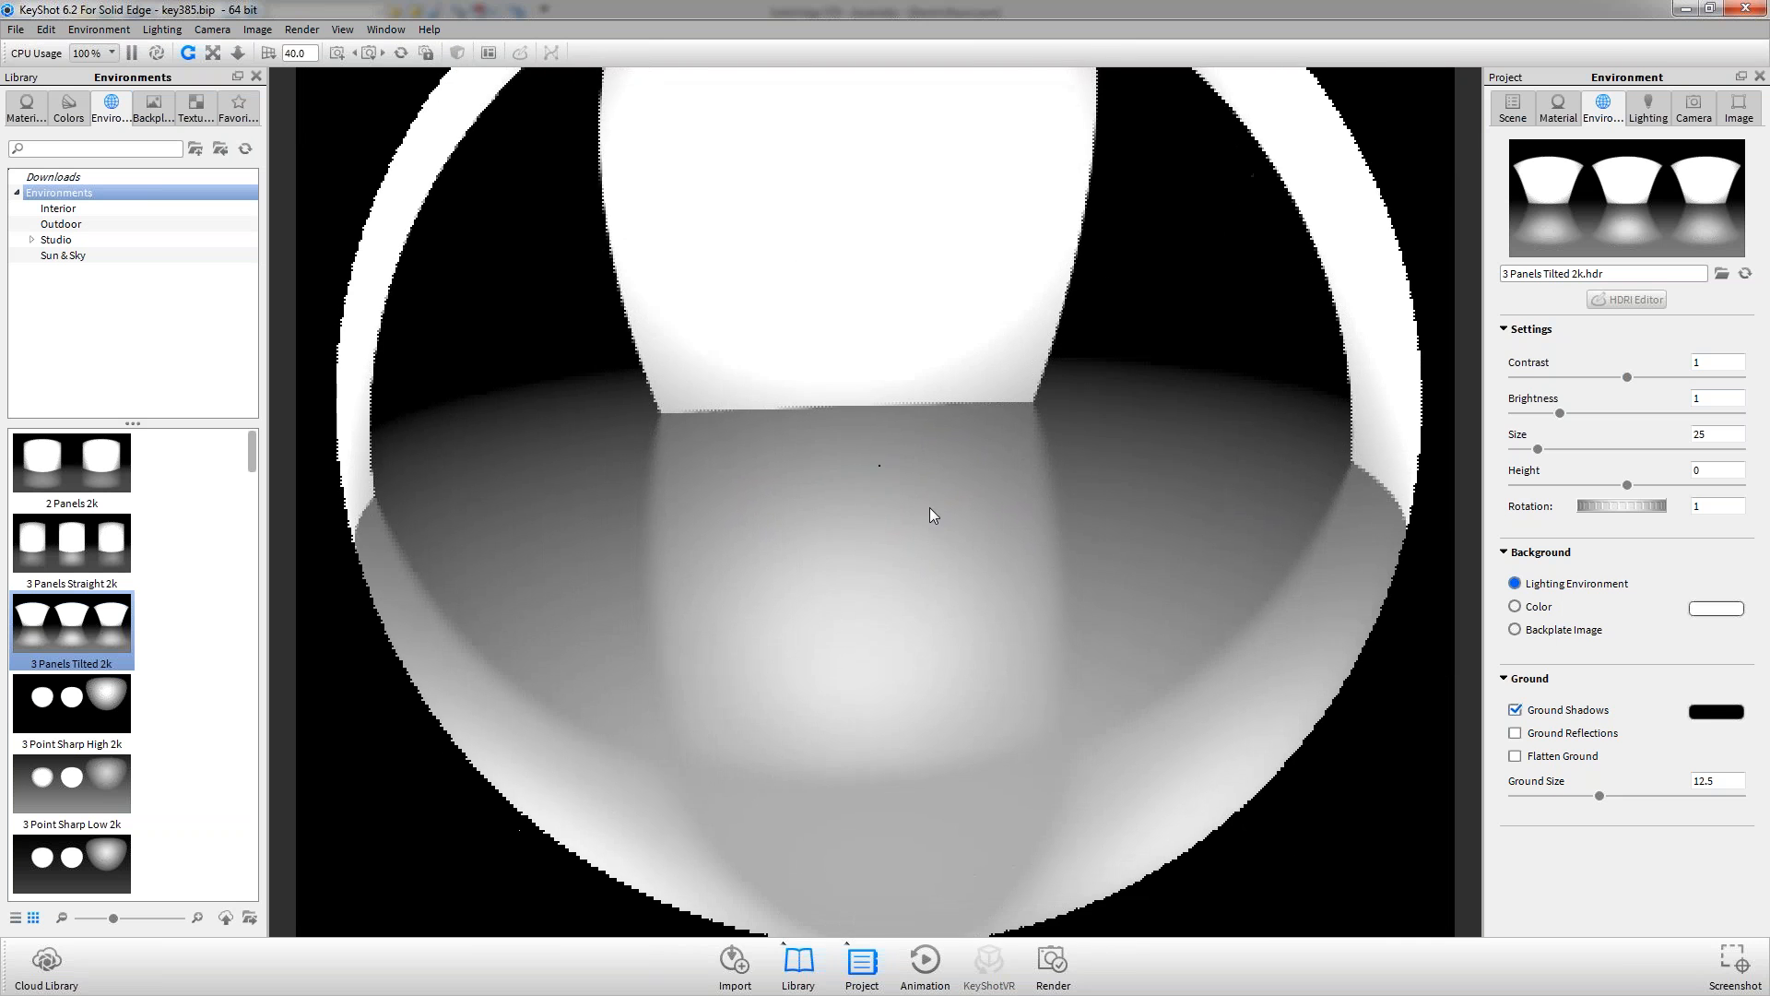
{"action": "left_click_drag", "start_coordinate": [920, 524], "coordinate": [636, 216]}
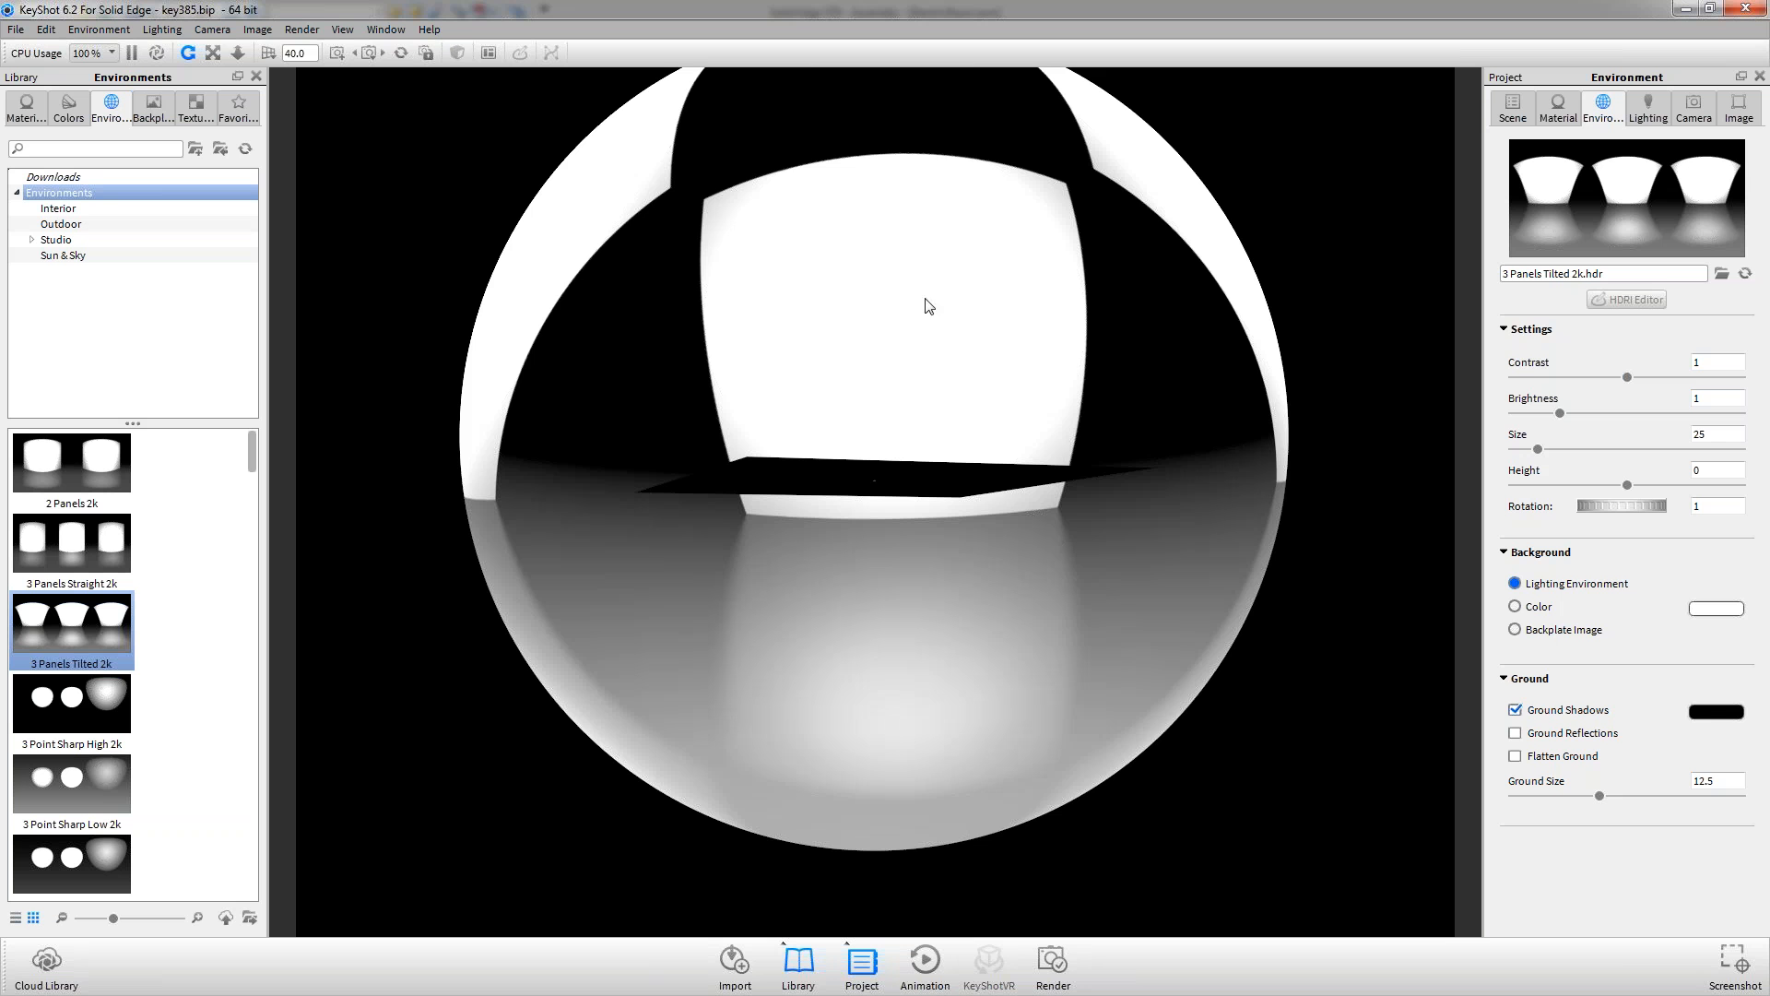
{"action": "left_click_drag", "start_coordinate": [835, 422], "coordinate": [876, 489]}
Frame the razor close up again, seen slightly from above with its shaving heads facing the camera
{"action": "scroll", "coordinate": [872, 479], "scroll_direction": "up", "scroll_amount": 10}
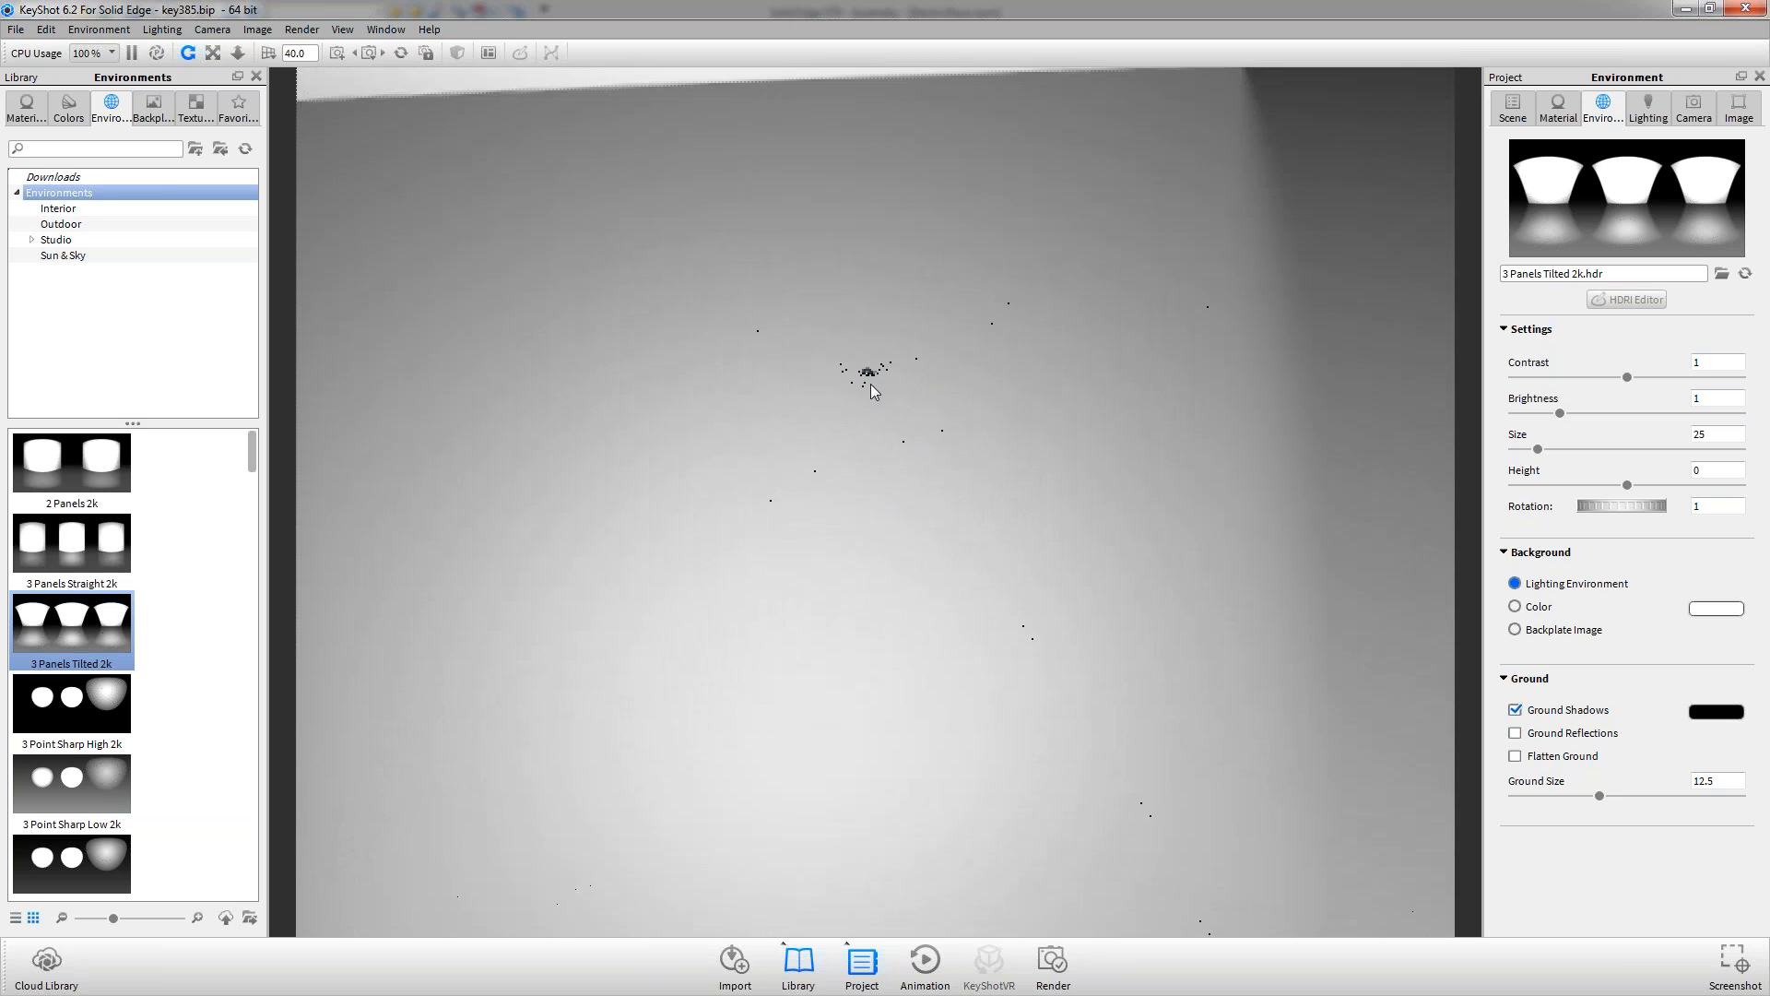
{"action": "left_click_drag", "start_coordinate": [871, 384], "coordinate": [939, 597]}
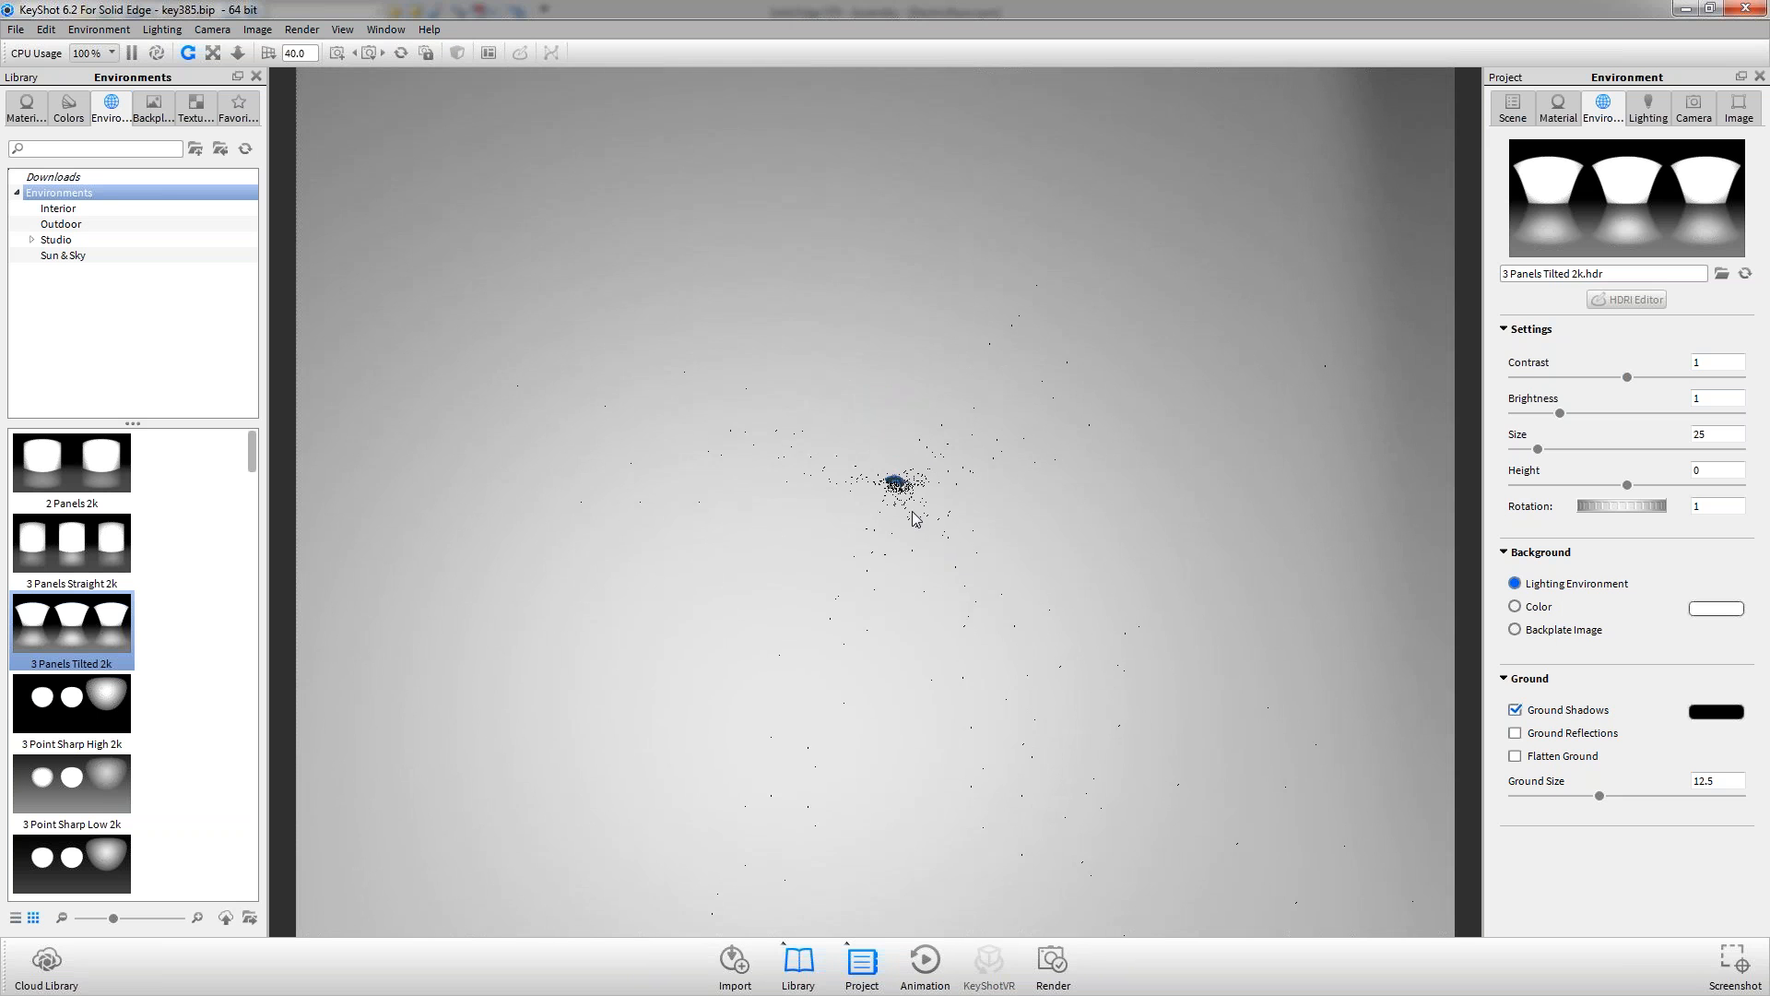
{"action": "scroll", "coordinate": [911, 511], "scroll_direction": "down", "scroll_amount": 5}
{"action": "scroll", "coordinate": [908, 509], "scroll_direction": "up", "scroll_amount": 12}
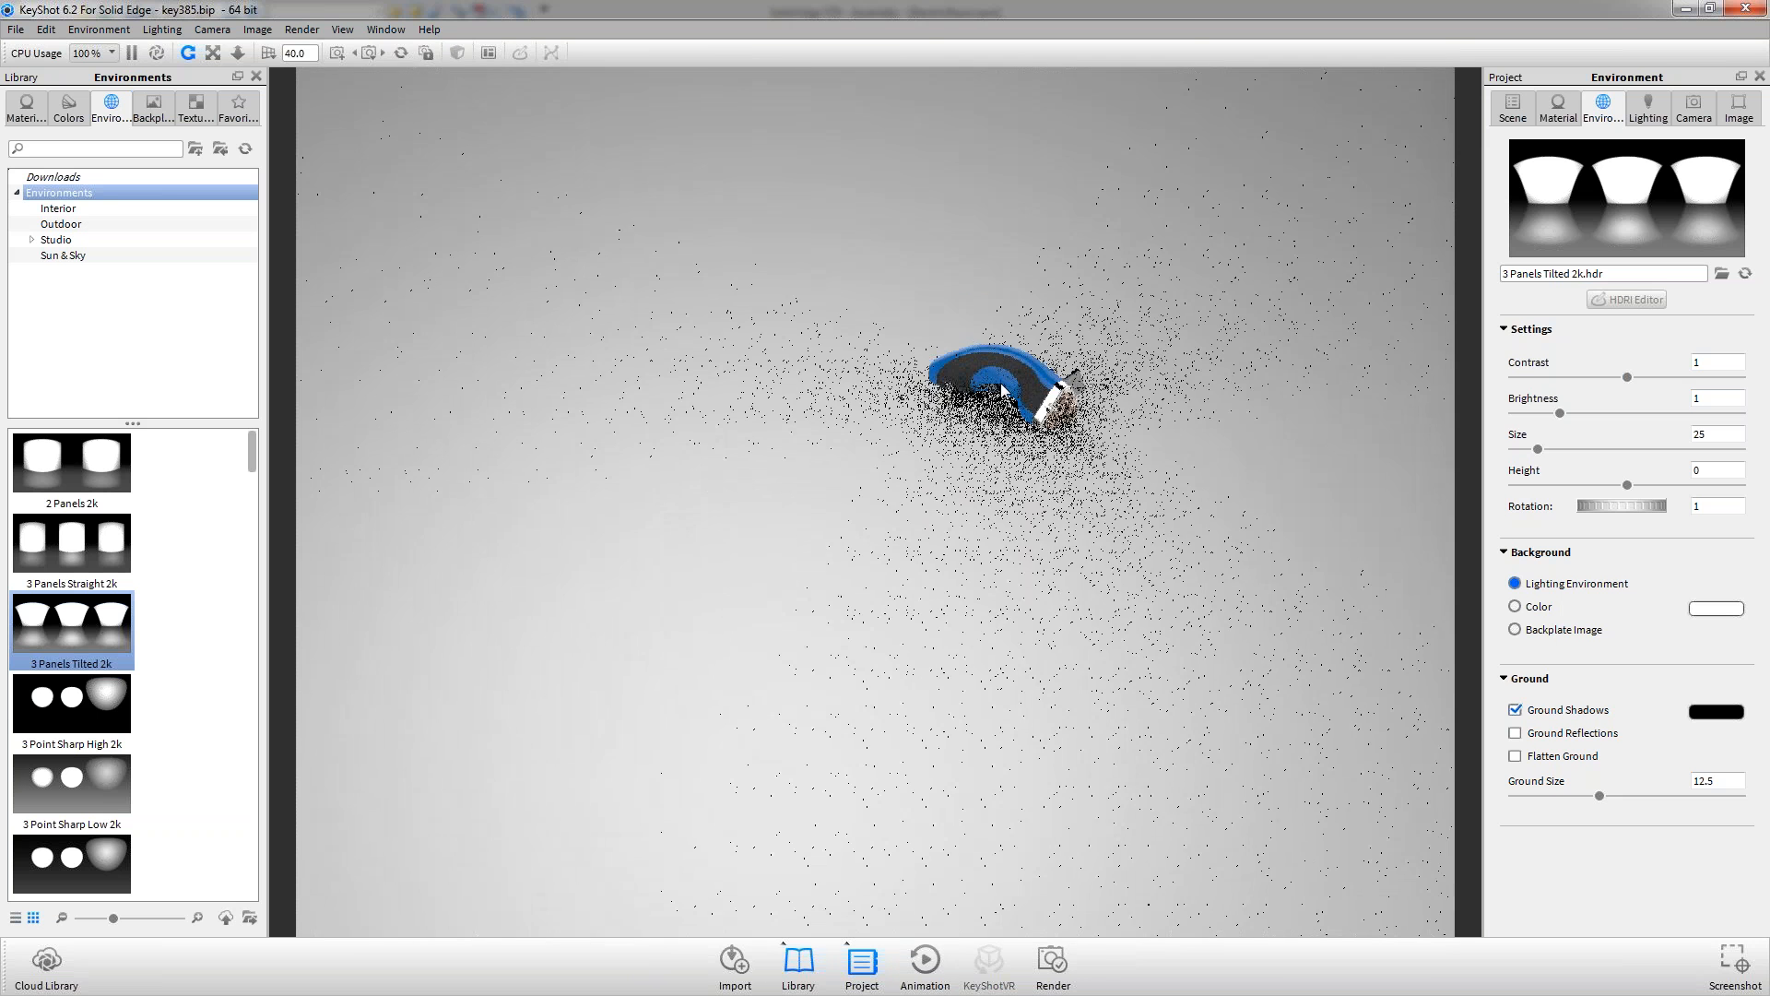
{"action": "middle_click_drag", "start_coordinate": [1053, 395], "coordinate": [913, 674]}
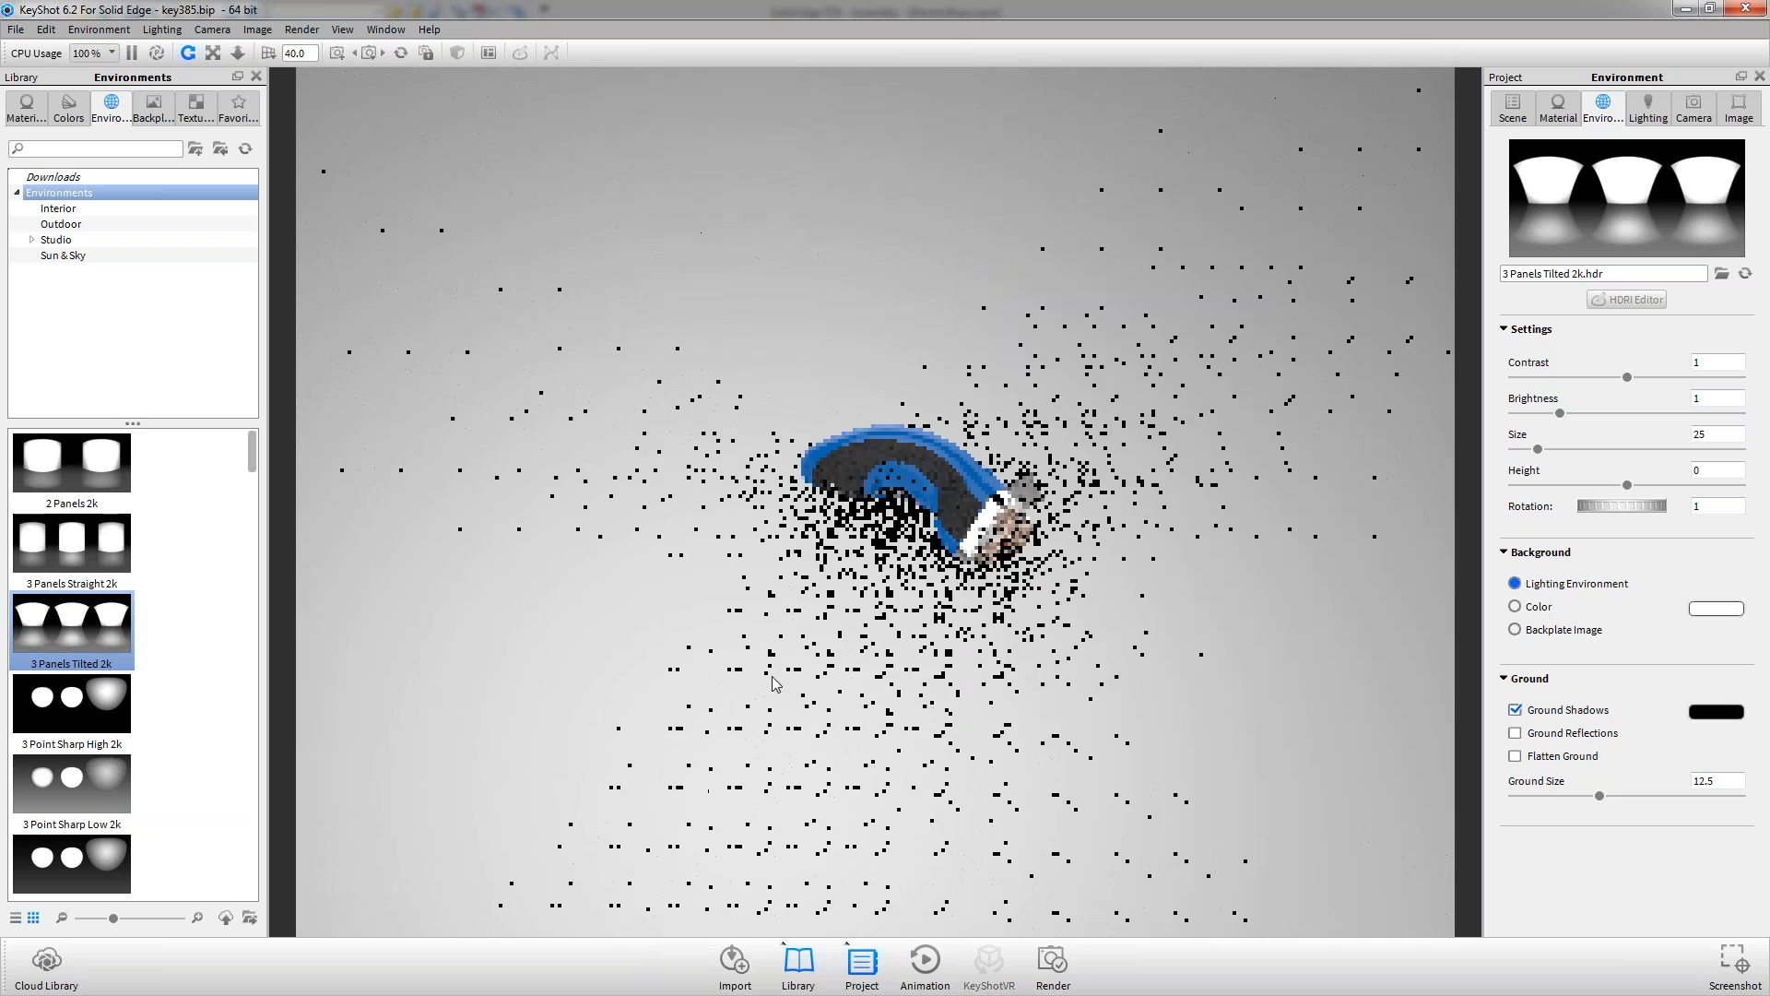
{"action": "left_click_drag", "start_coordinate": [913, 674], "coordinate": [964, 539]}
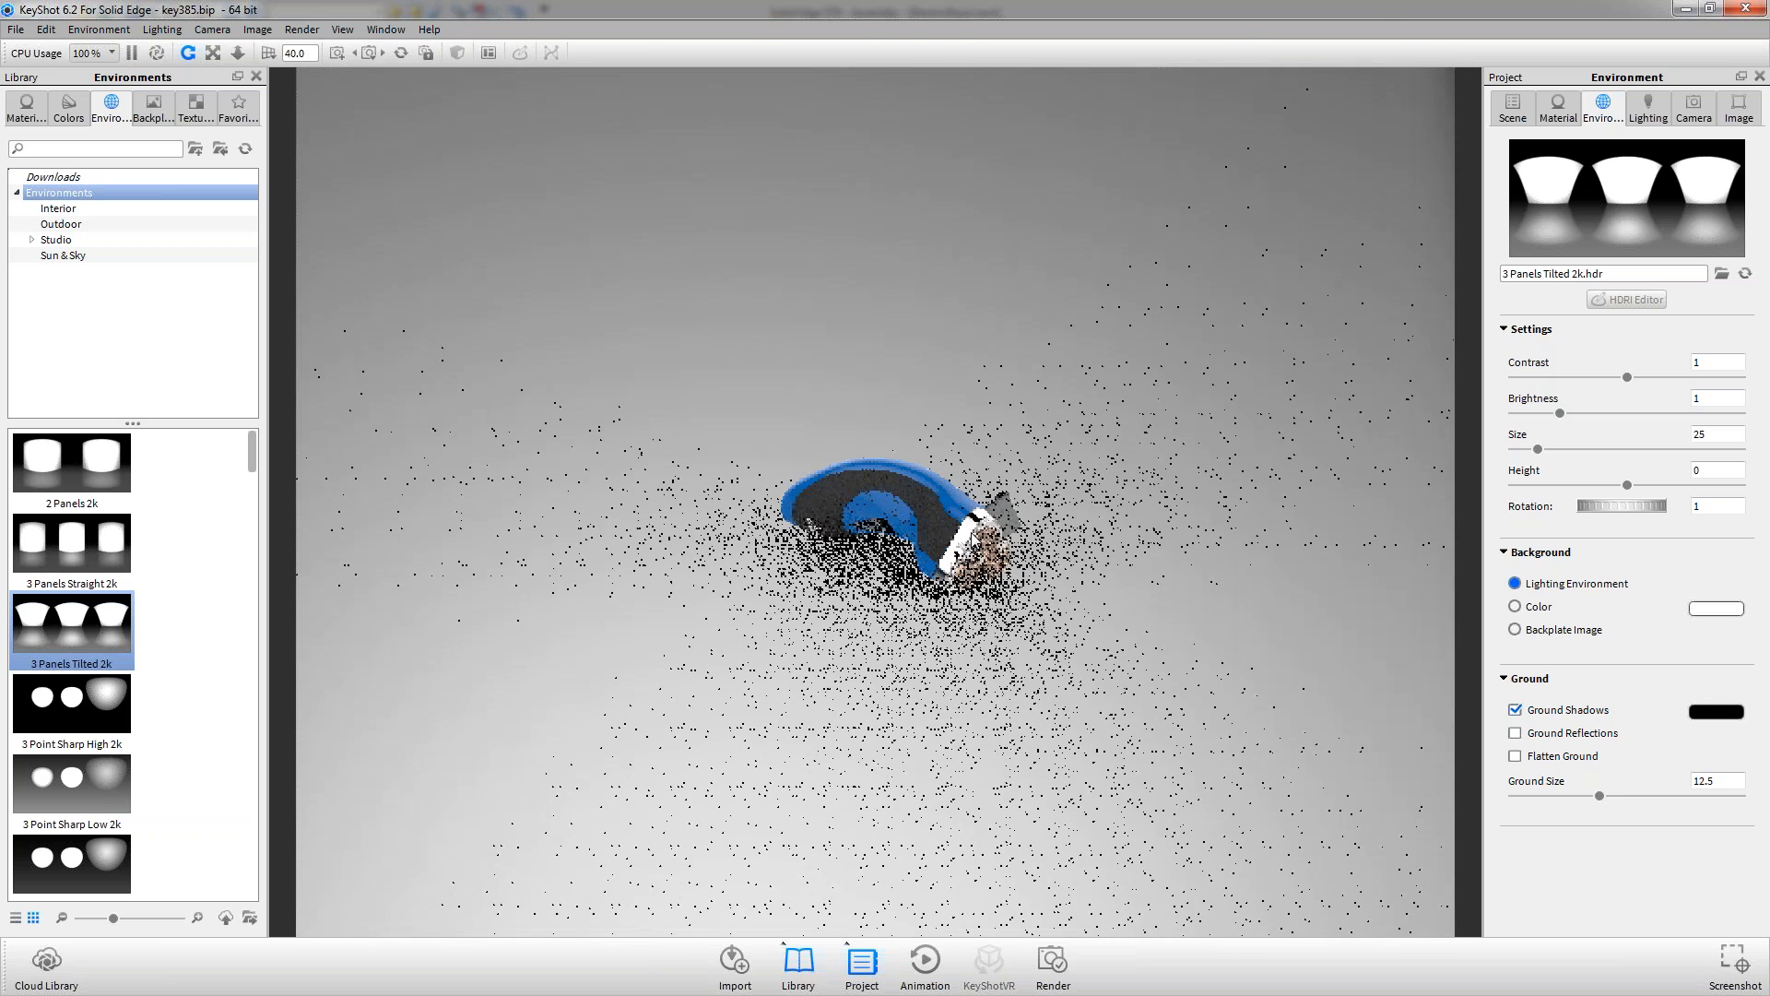
{"action": "scroll", "coordinate": [962, 540], "scroll_direction": "up", "scroll_amount": 8}
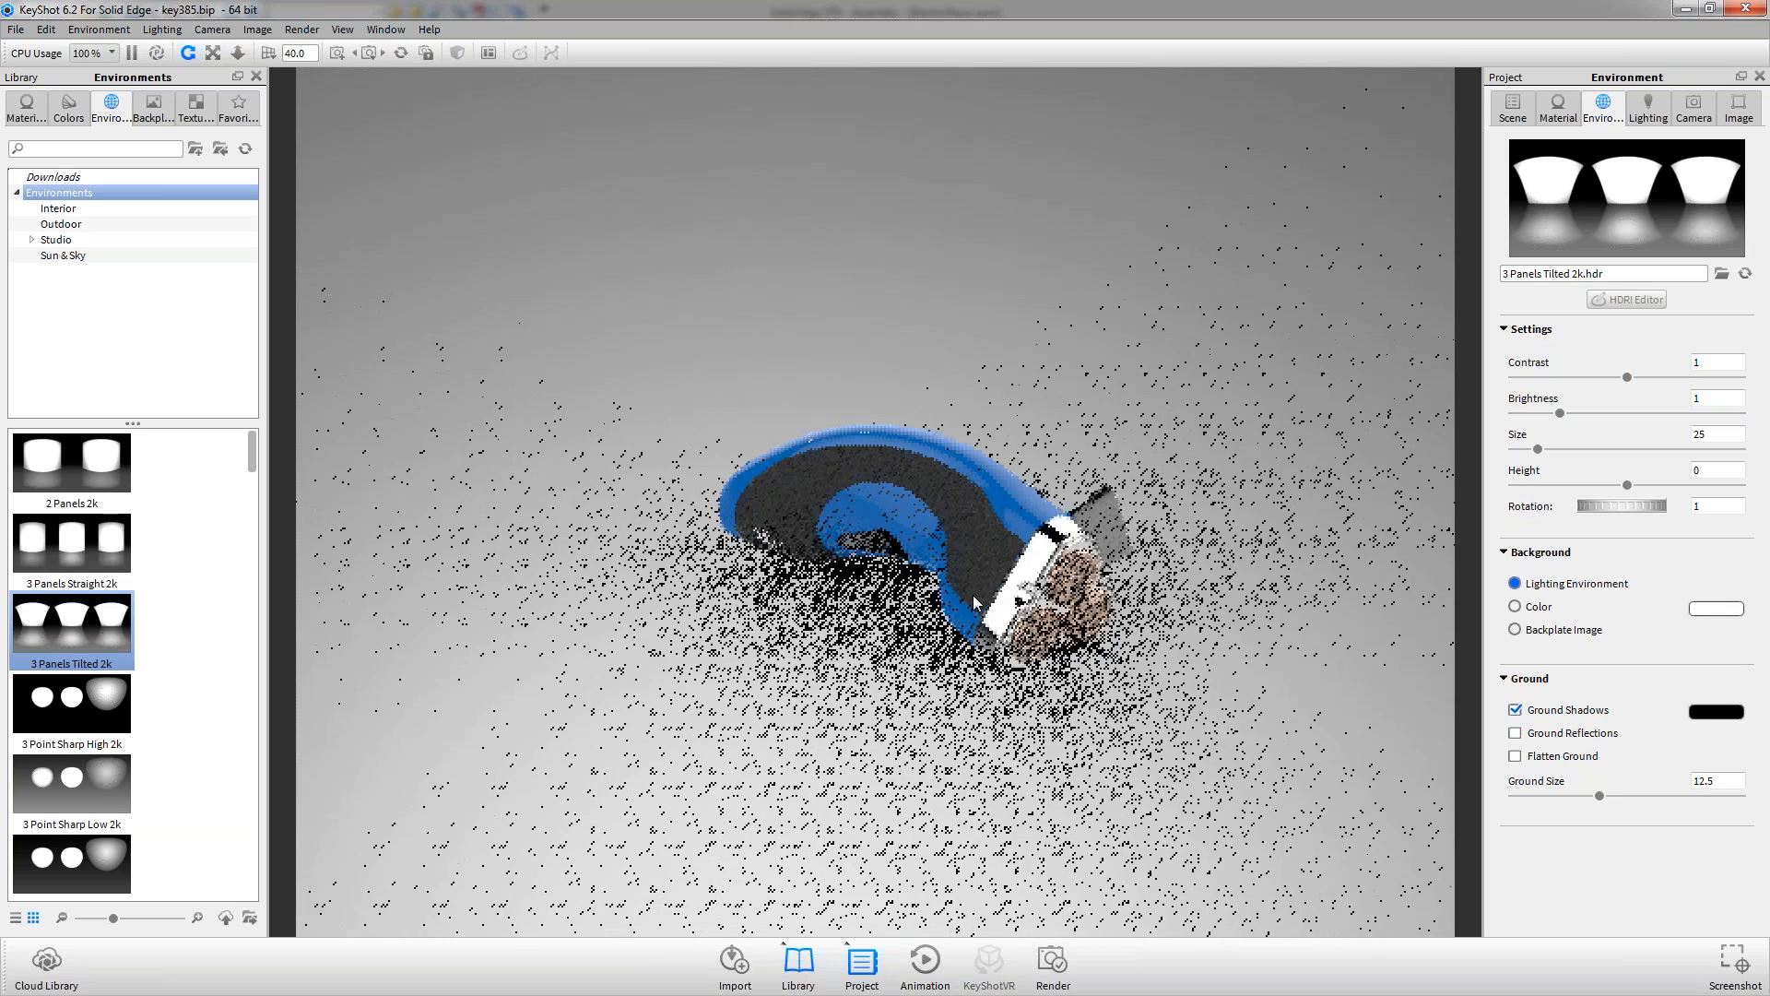
{"action": "left_click_drag", "start_coordinate": [1074, 713], "coordinate": [1174, 704]}
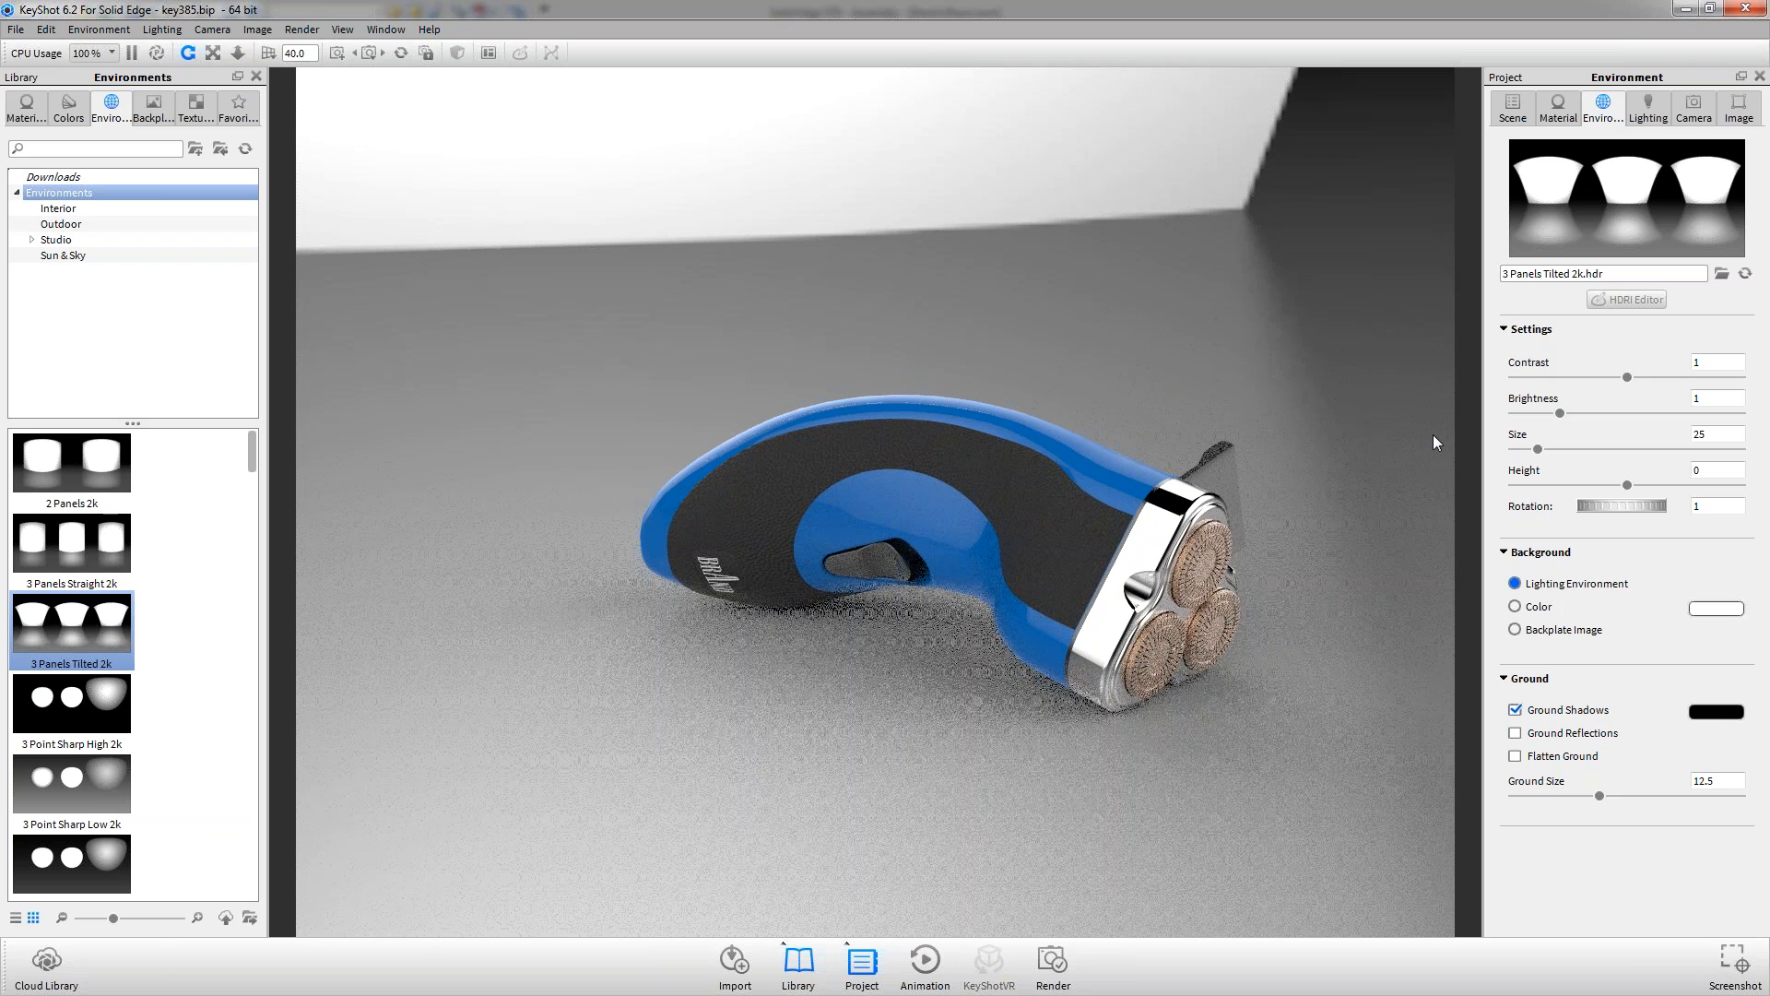
Set the environment background to a backplate image using Towel-Set2.jpg
{"action": "left_click", "coordinate": [155, 109]}
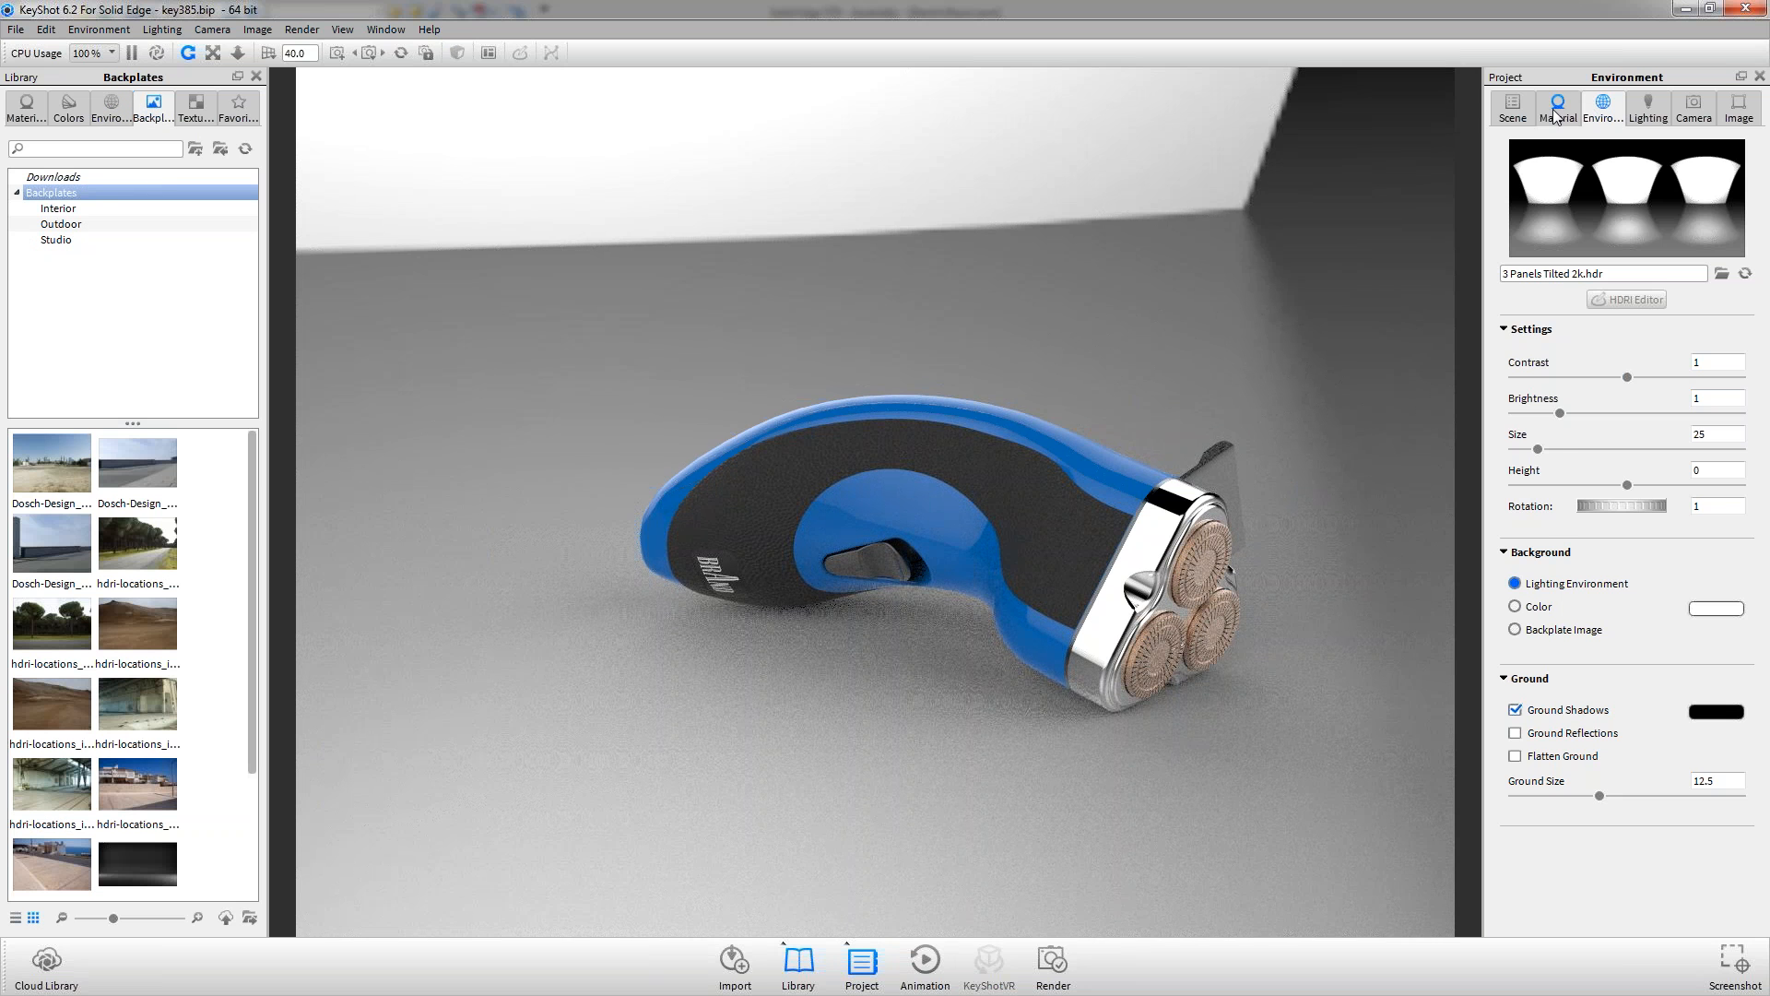
{"action": "left_click", "coordinate": [1650, 111]}
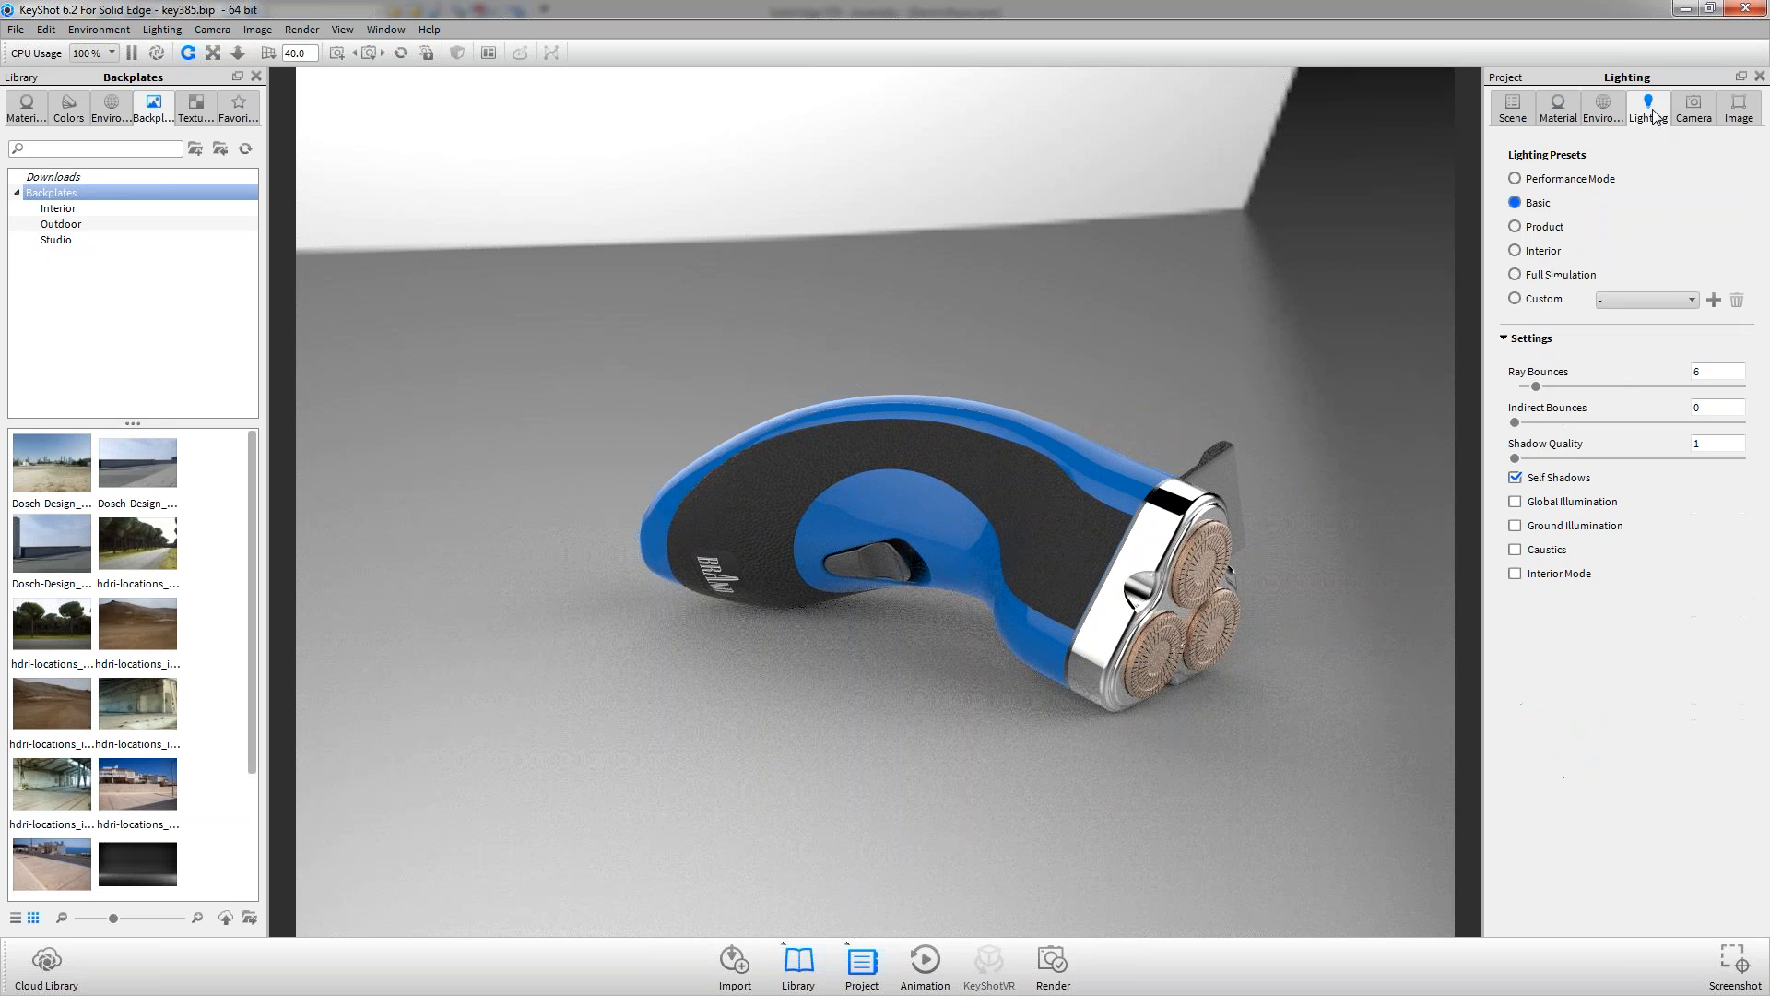
{"action": "left_click", "coordinate": [1602, 109]}
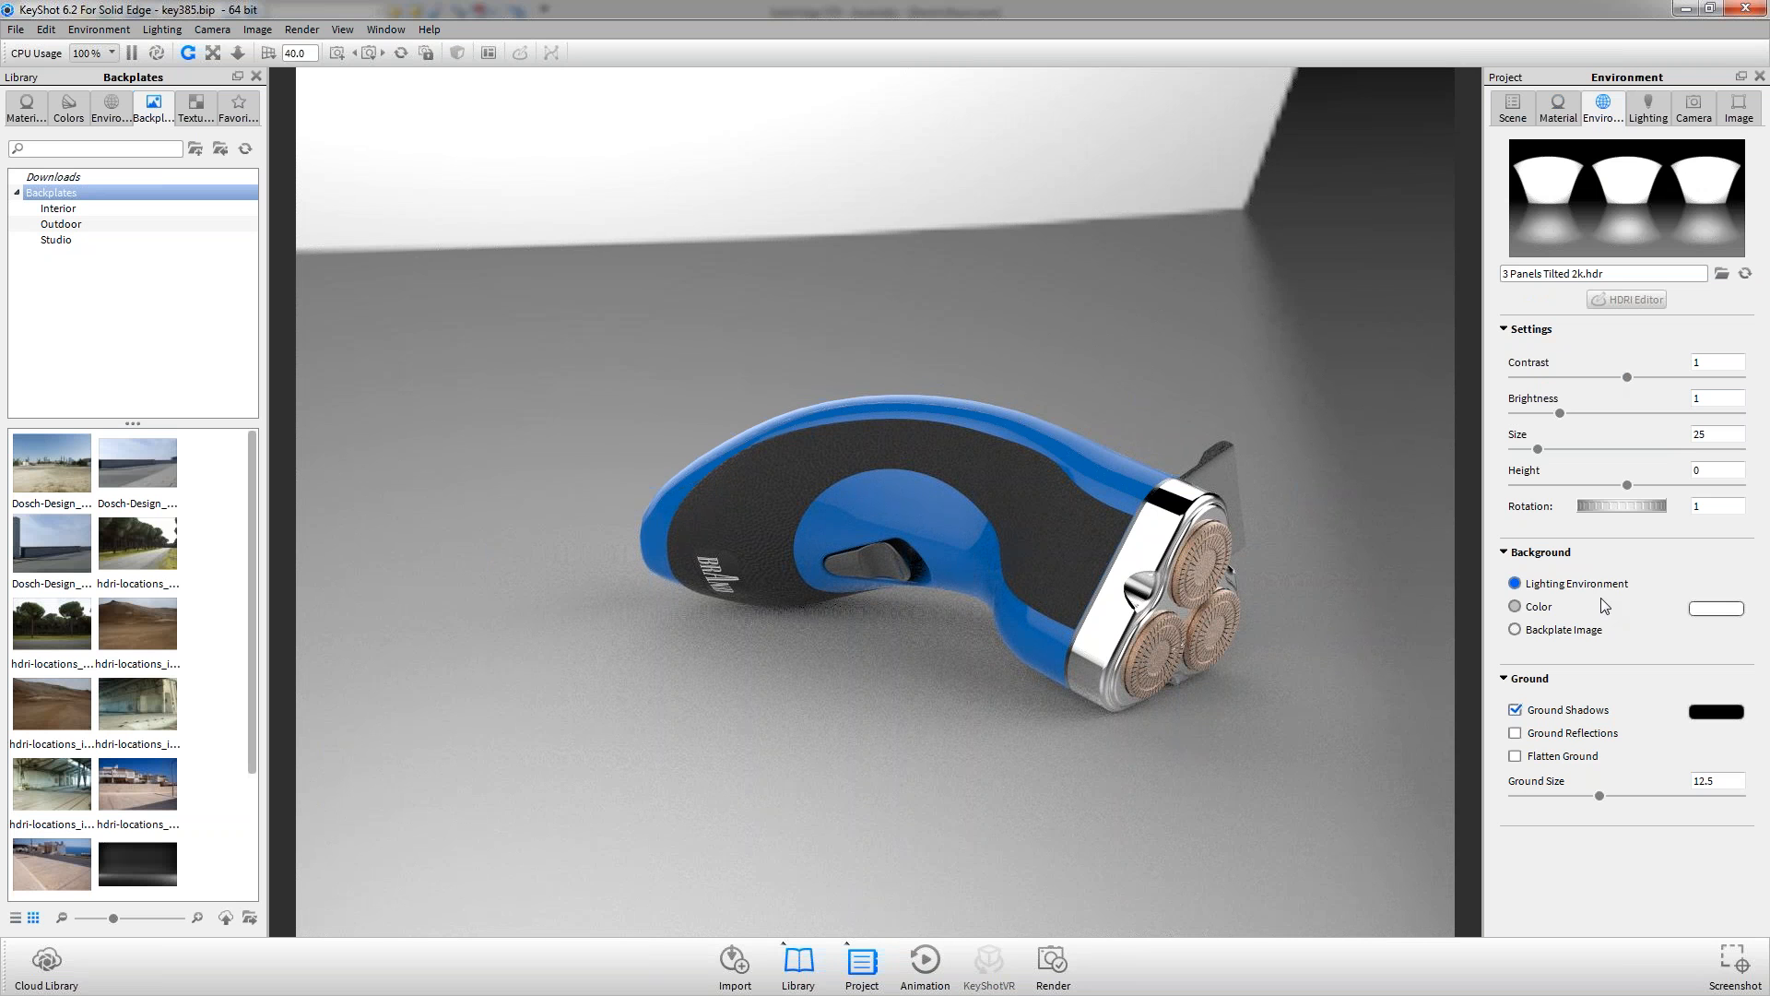
{"action": "left_click", "coordinate": [1514, 629]}
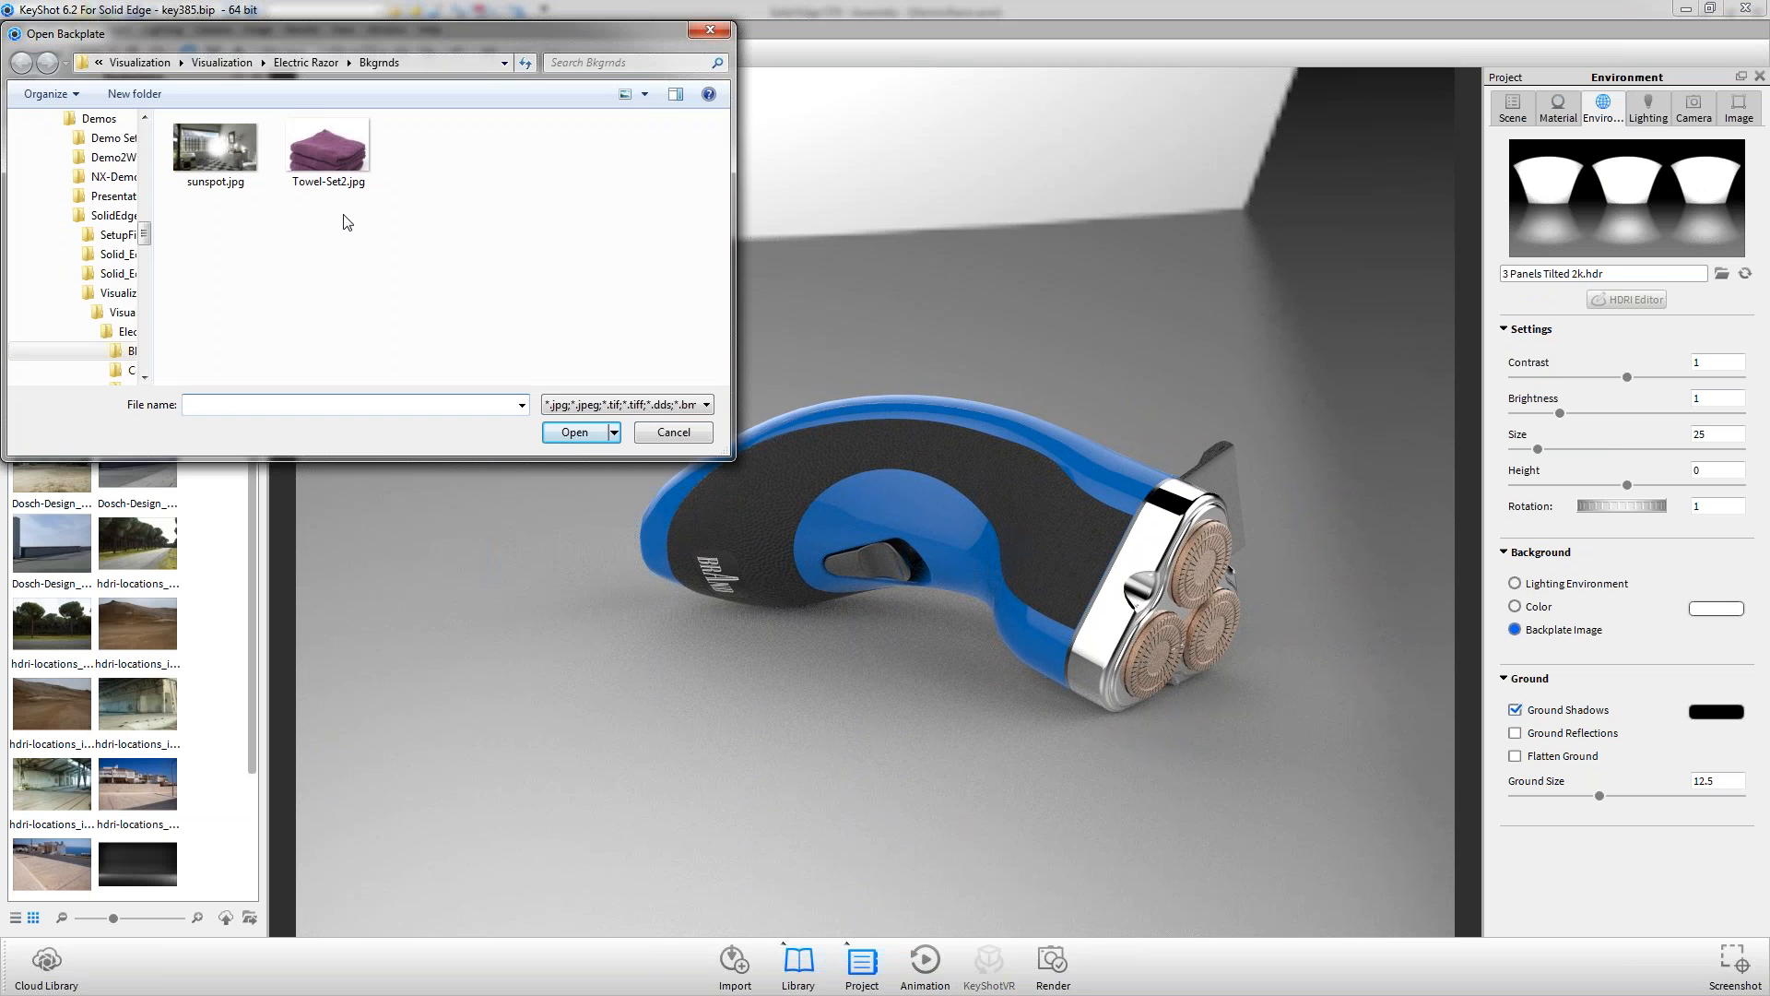
{"action": "left_click", "coordinate": [328, 157]}
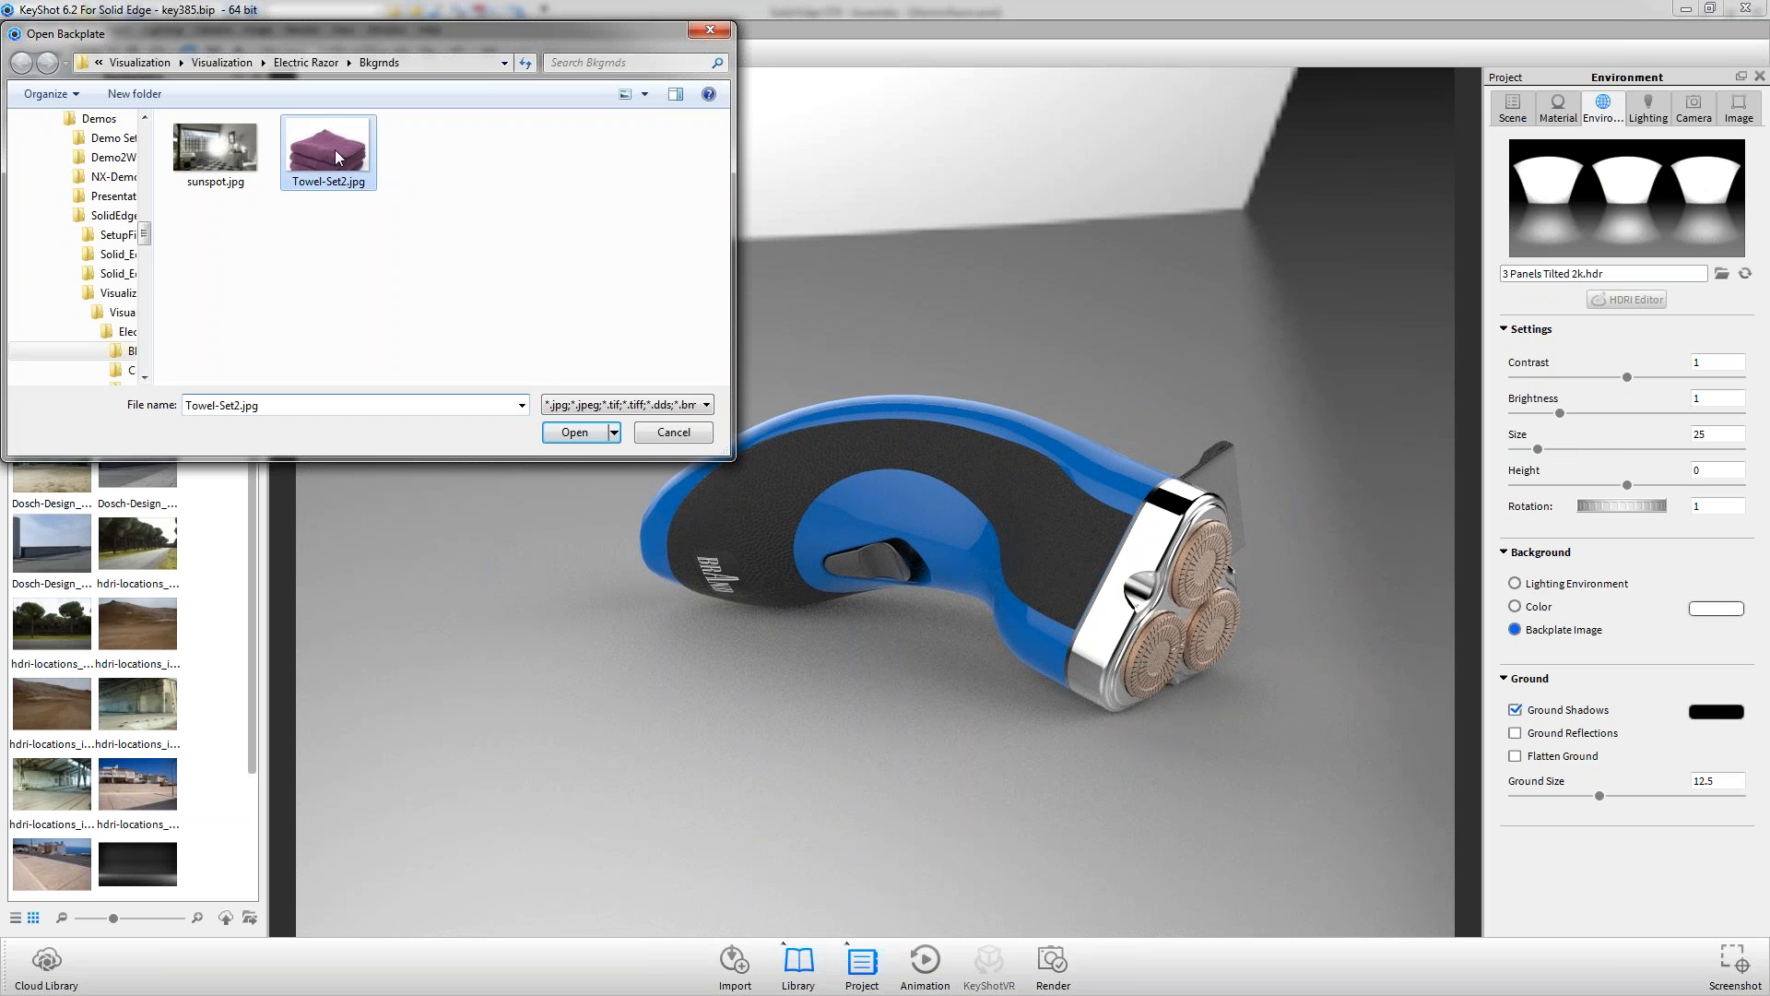
{"action": "left_click", "coordinate": [576, 433]}
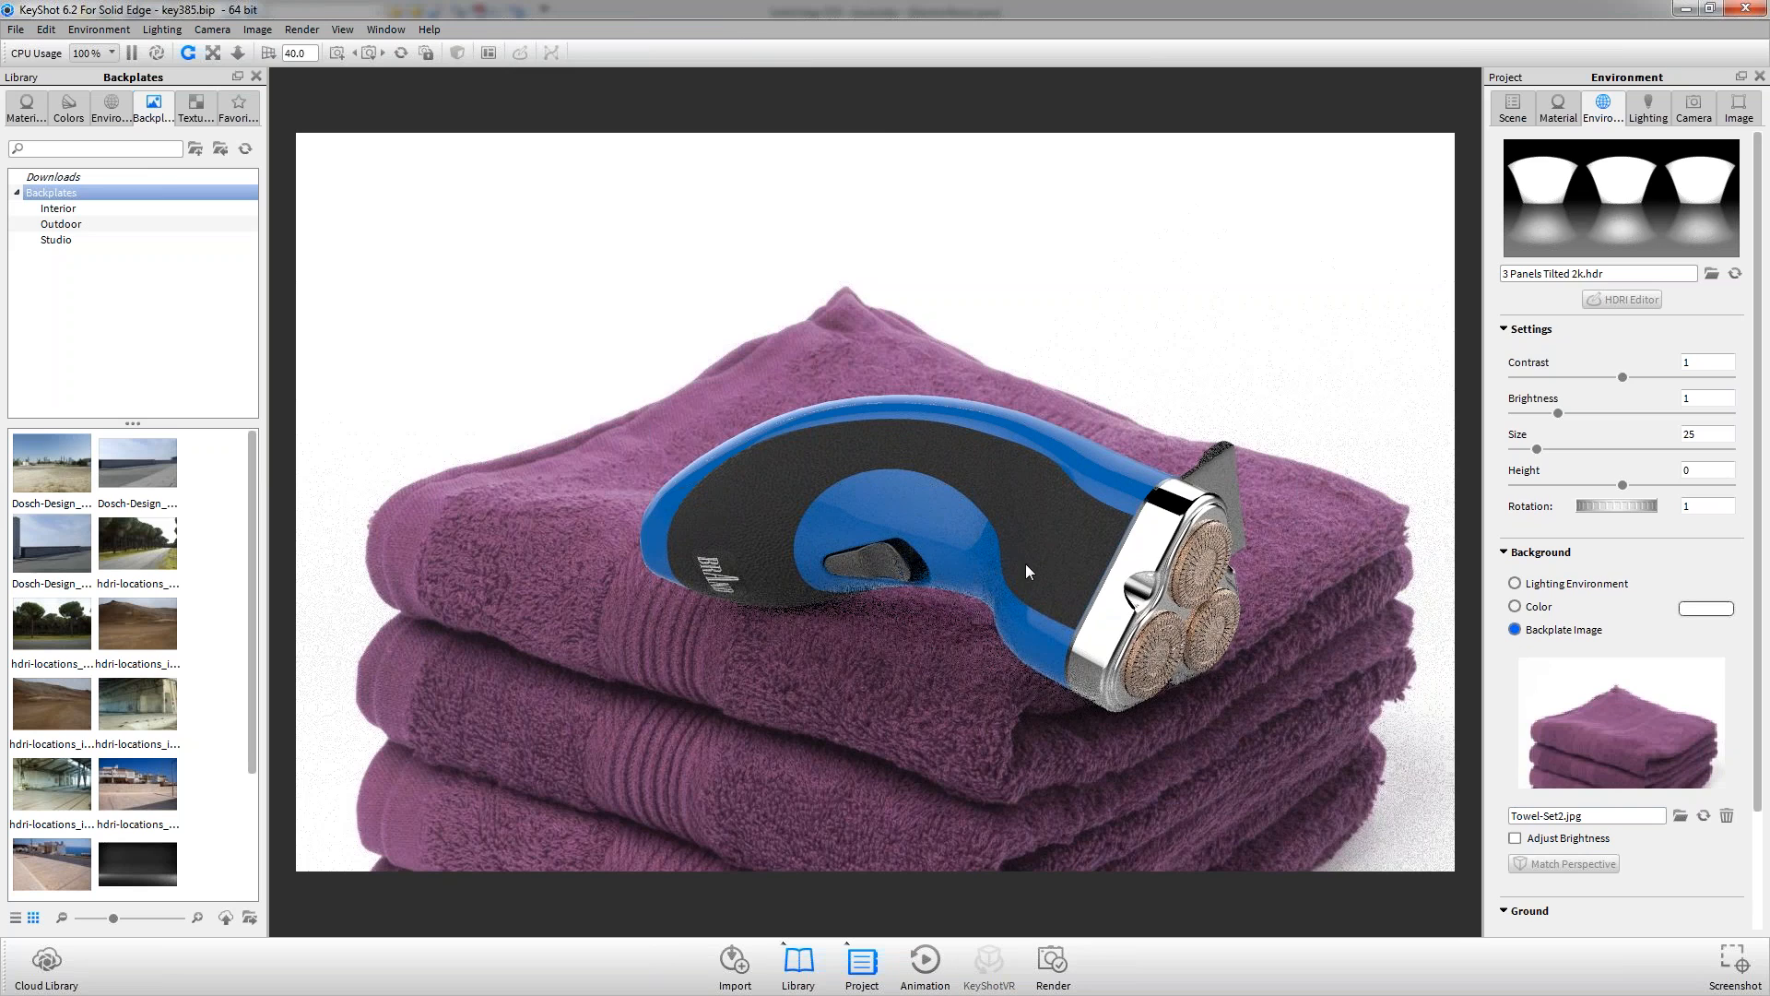
Reposition and shrink the razor in the camera view so it appears to rest on the top towel
{"action": "left_click_drag", "start_coordinate": [1020, 561], "coordinate": [910, 460]}
{"action": "scroll", "coordinate": [913, 469], "scroll_direction": "up", "scroll_amount": 2}
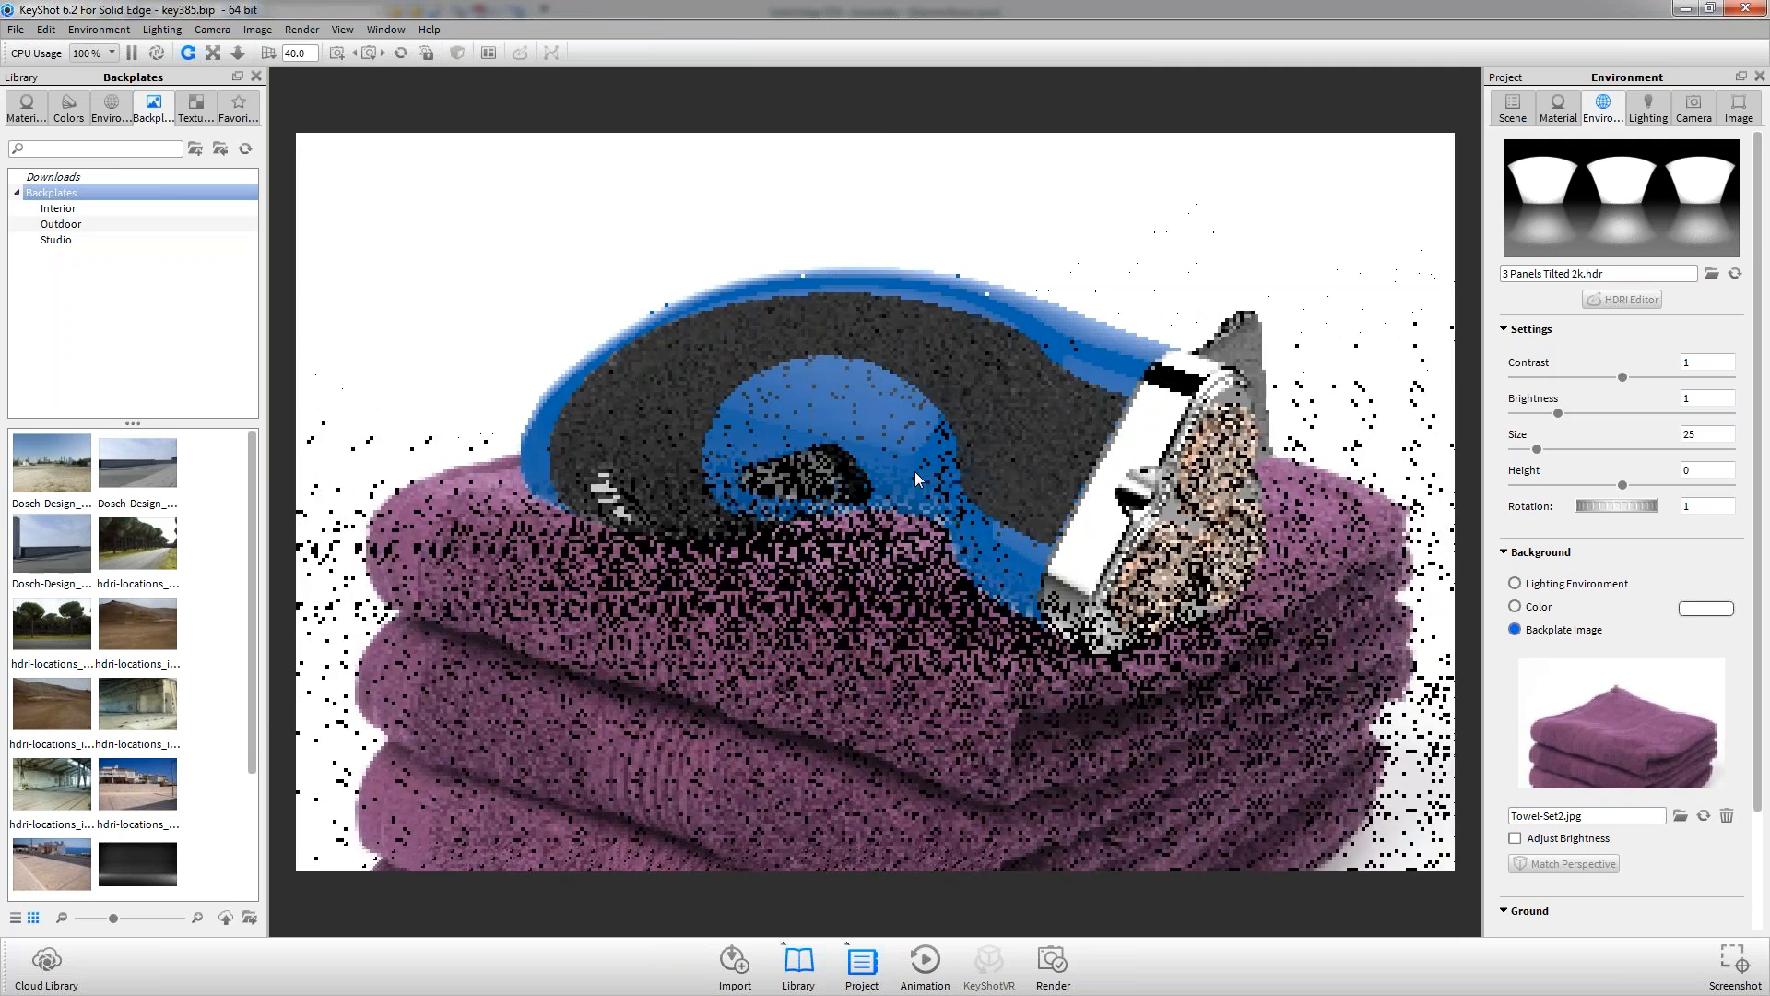
{"action": "scroll", "coordinate": [924, 480], "scroll_direction": "down", "scroll_amount": 4}
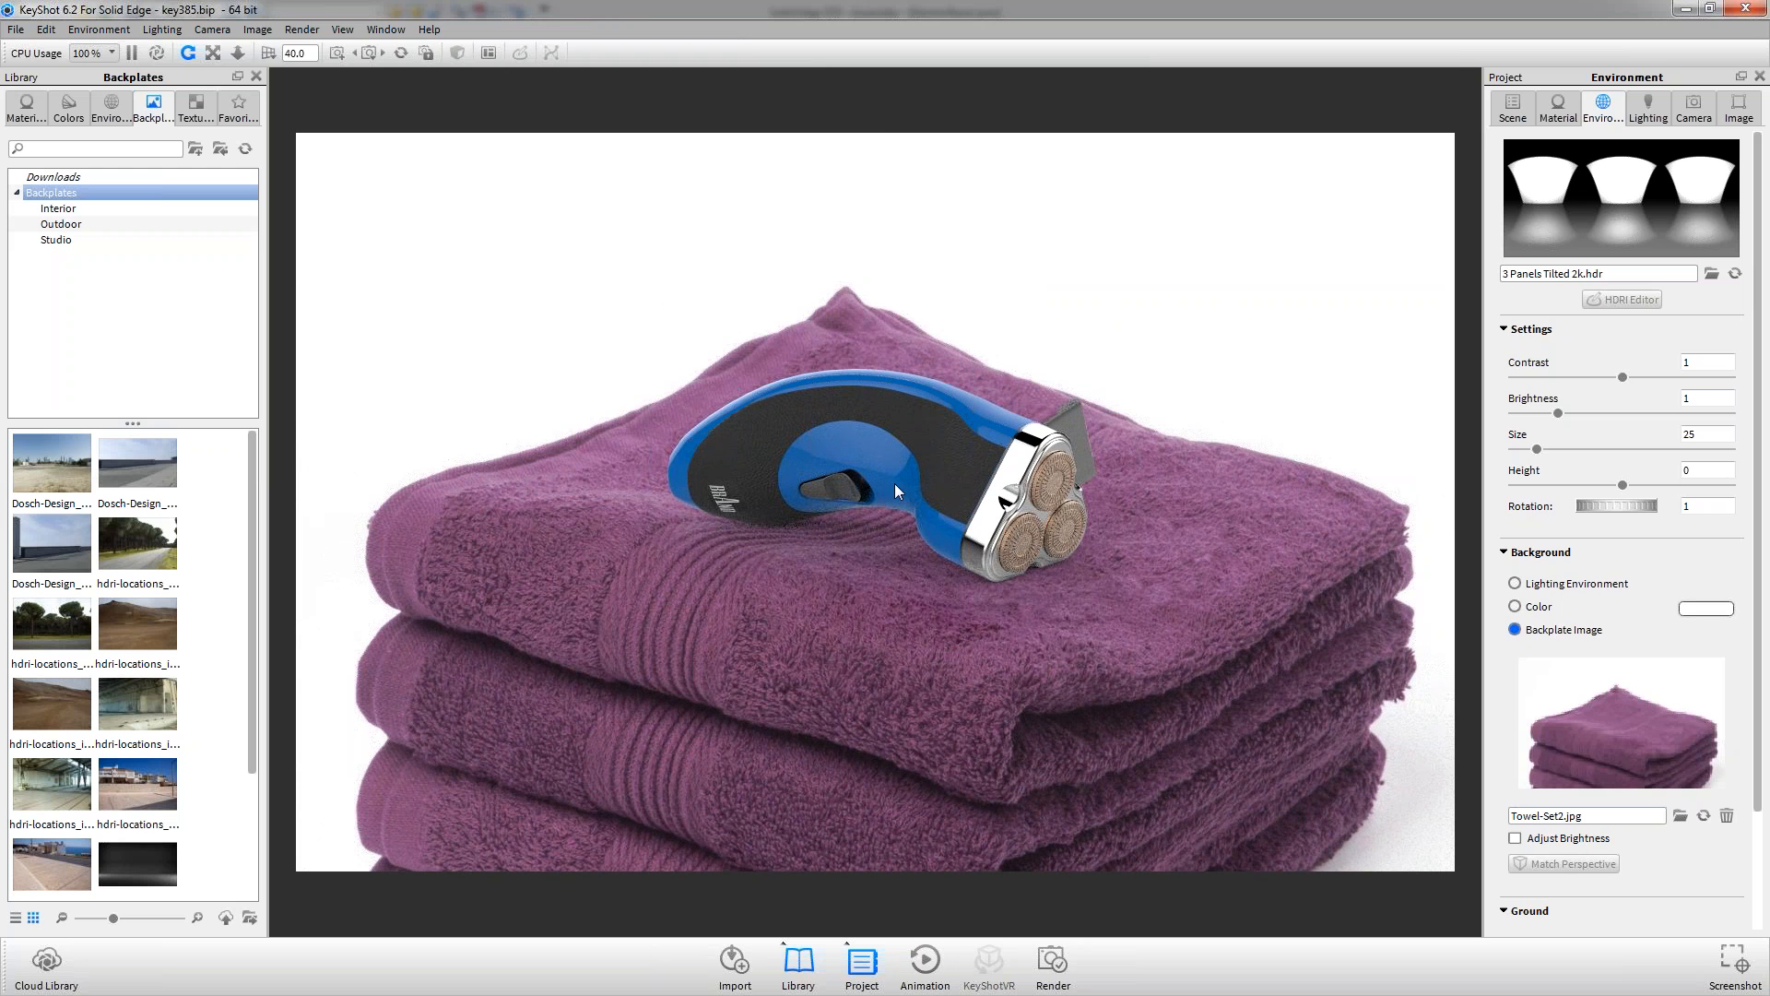
{"action": "scroll", "coordinate": [895, 483], "scroll_direction": "down", "scroll_amount": 1}
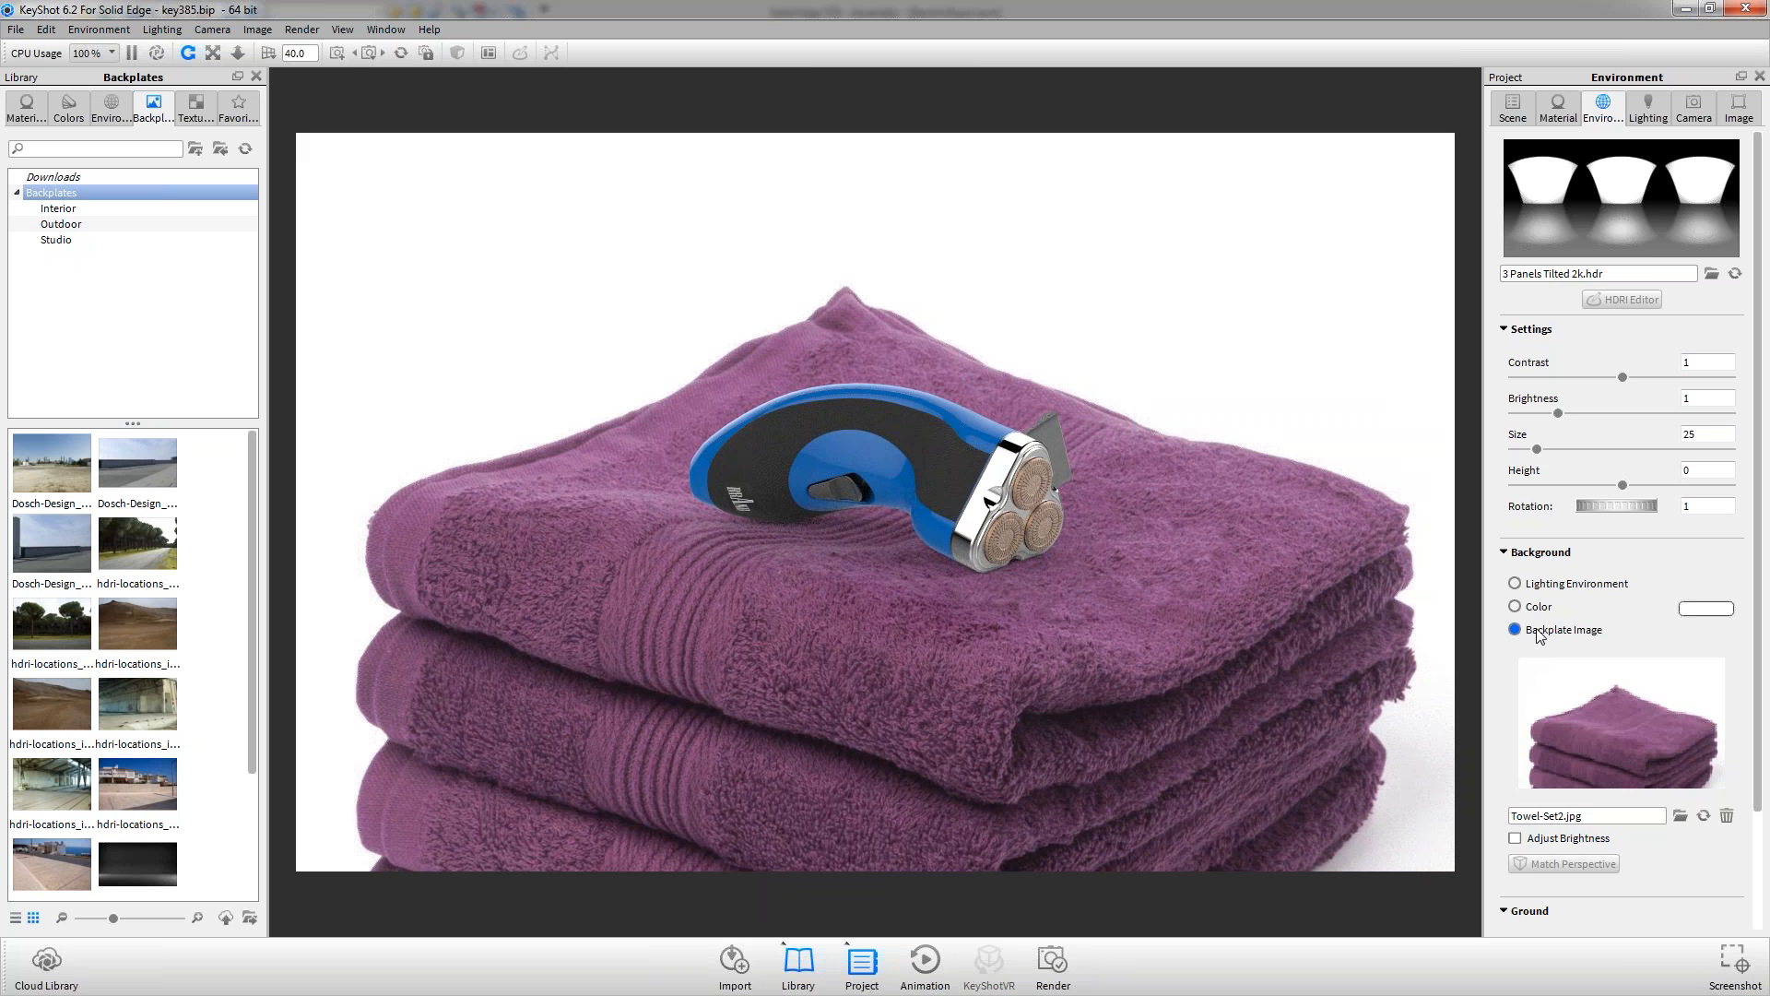
{"action": "scroll", "coordinate": [1701, 618], "scroll_direction": "down", "scroll_amount": 3}
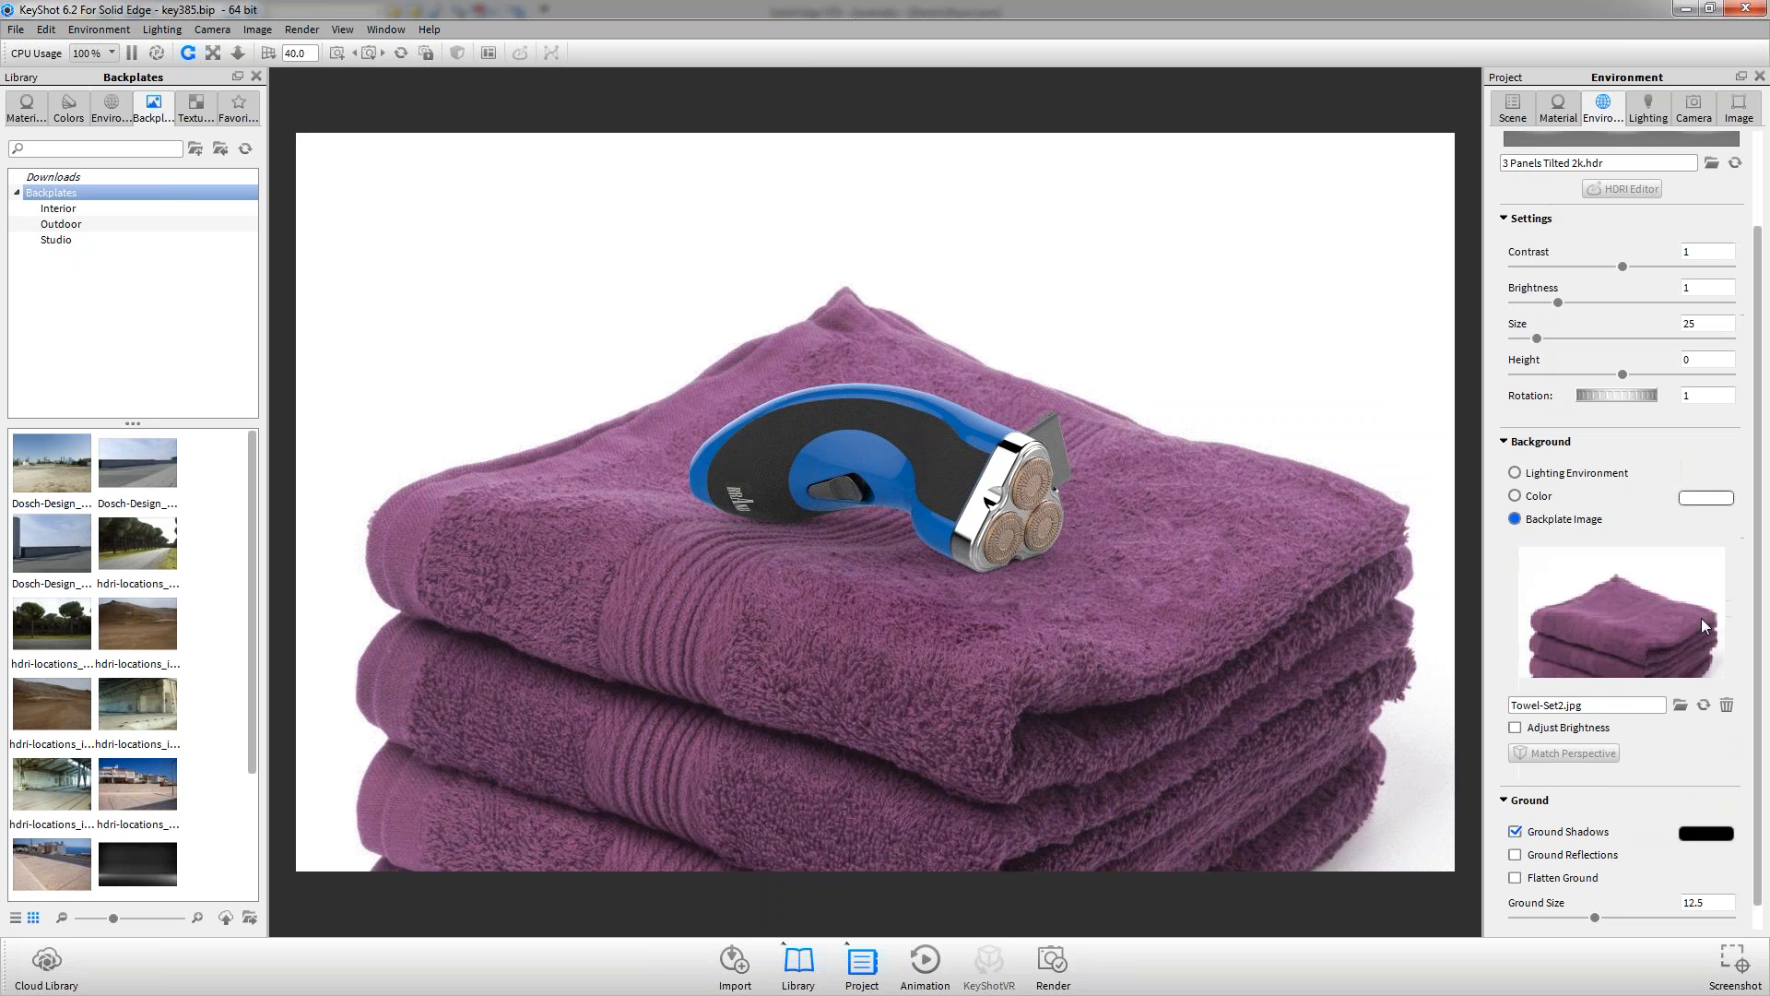
{"action": "scroll", "coordinate": [1568, 391], "scroll_direction": "up", "scroll_amount": 1}
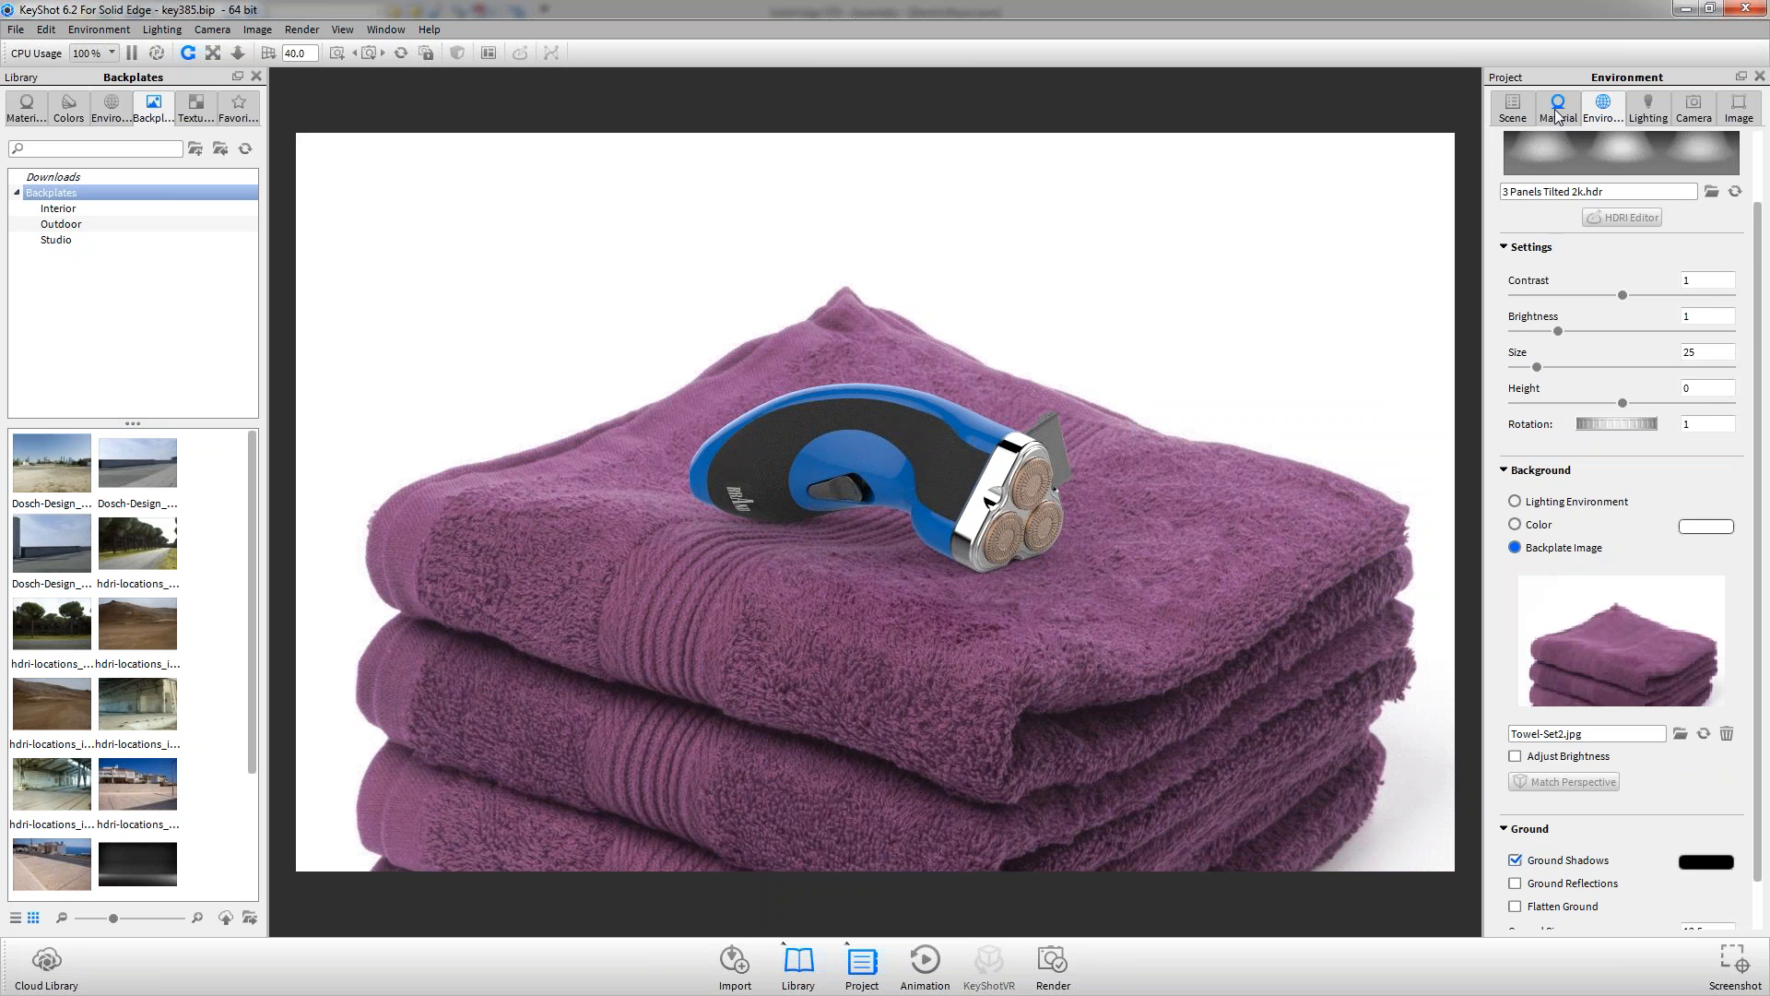
Open the blue housing's plastic material for editing and look at its diffuse color choices without changing them
{"action": "left_click", "coordinate": [1555, 110]}
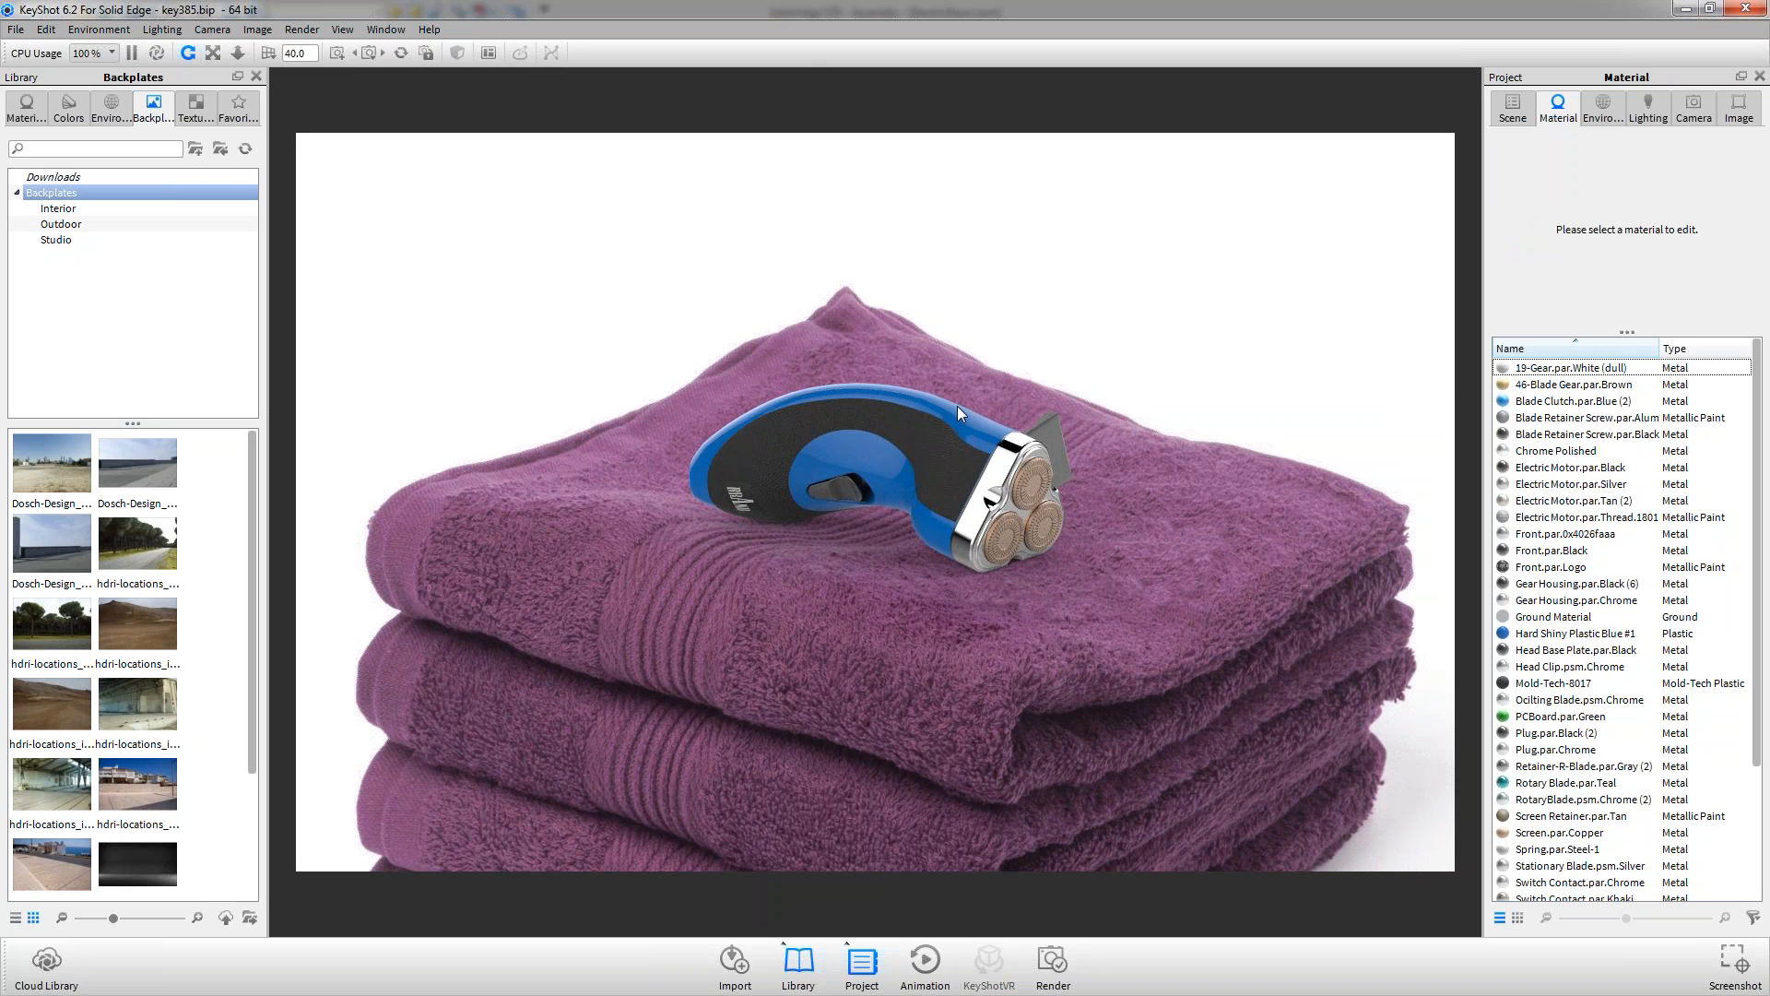
{"action": "left_click_drag", "start_coordinate": [957, 406], "coordinate": [976, 444]}
{"action": "double_click", "coordinate": [975, 435]}
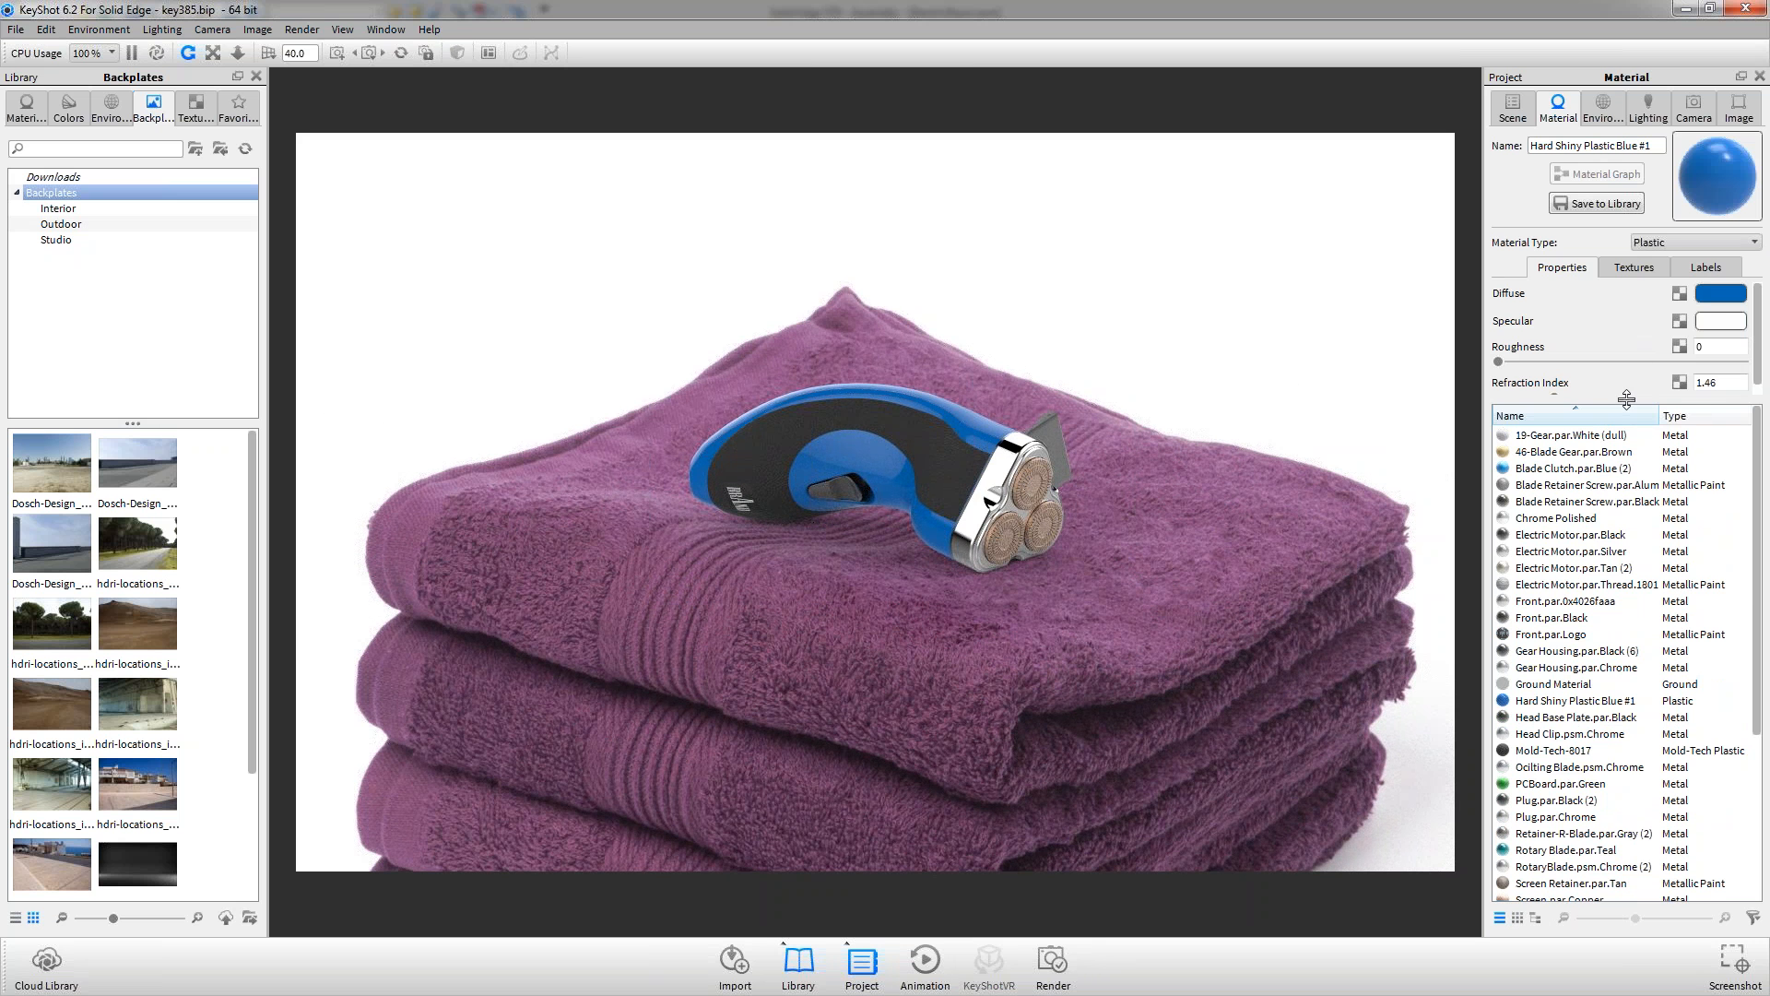
{"action": "left_click_drag", "start_coordinate": [1627, 398], "coordinate": [1626, 757]}
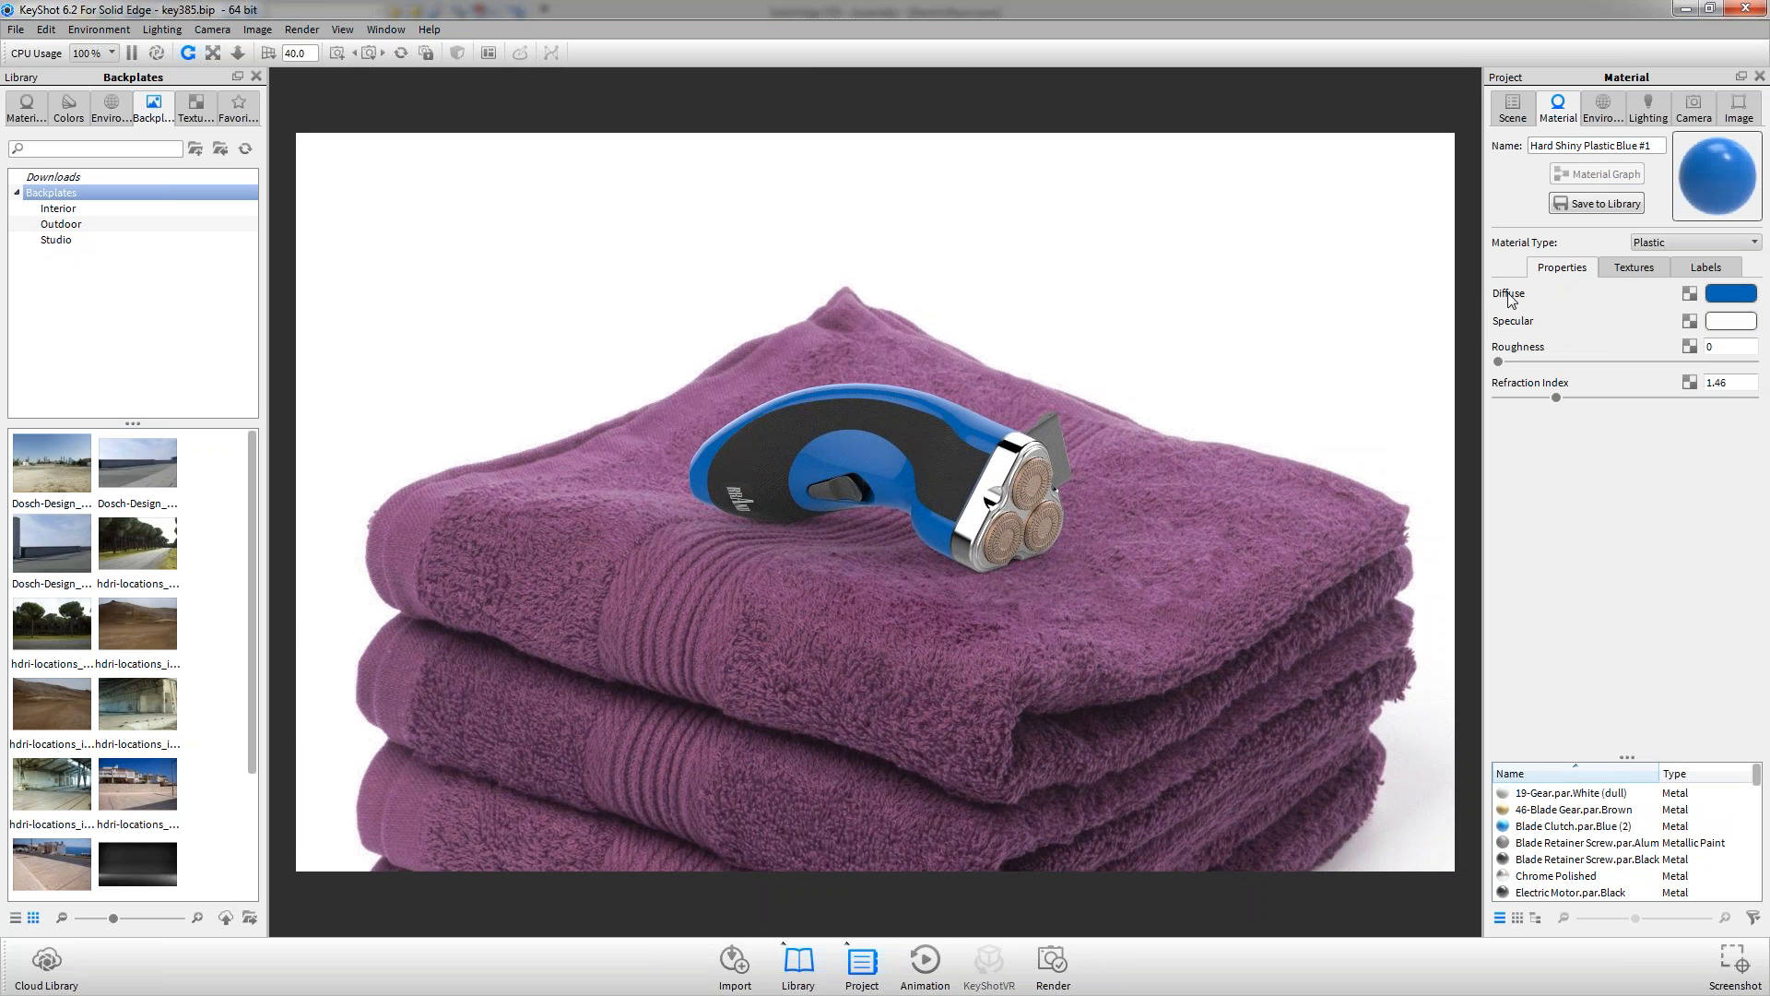
{"action": "left_click", "coordinate": [1730, 293]}
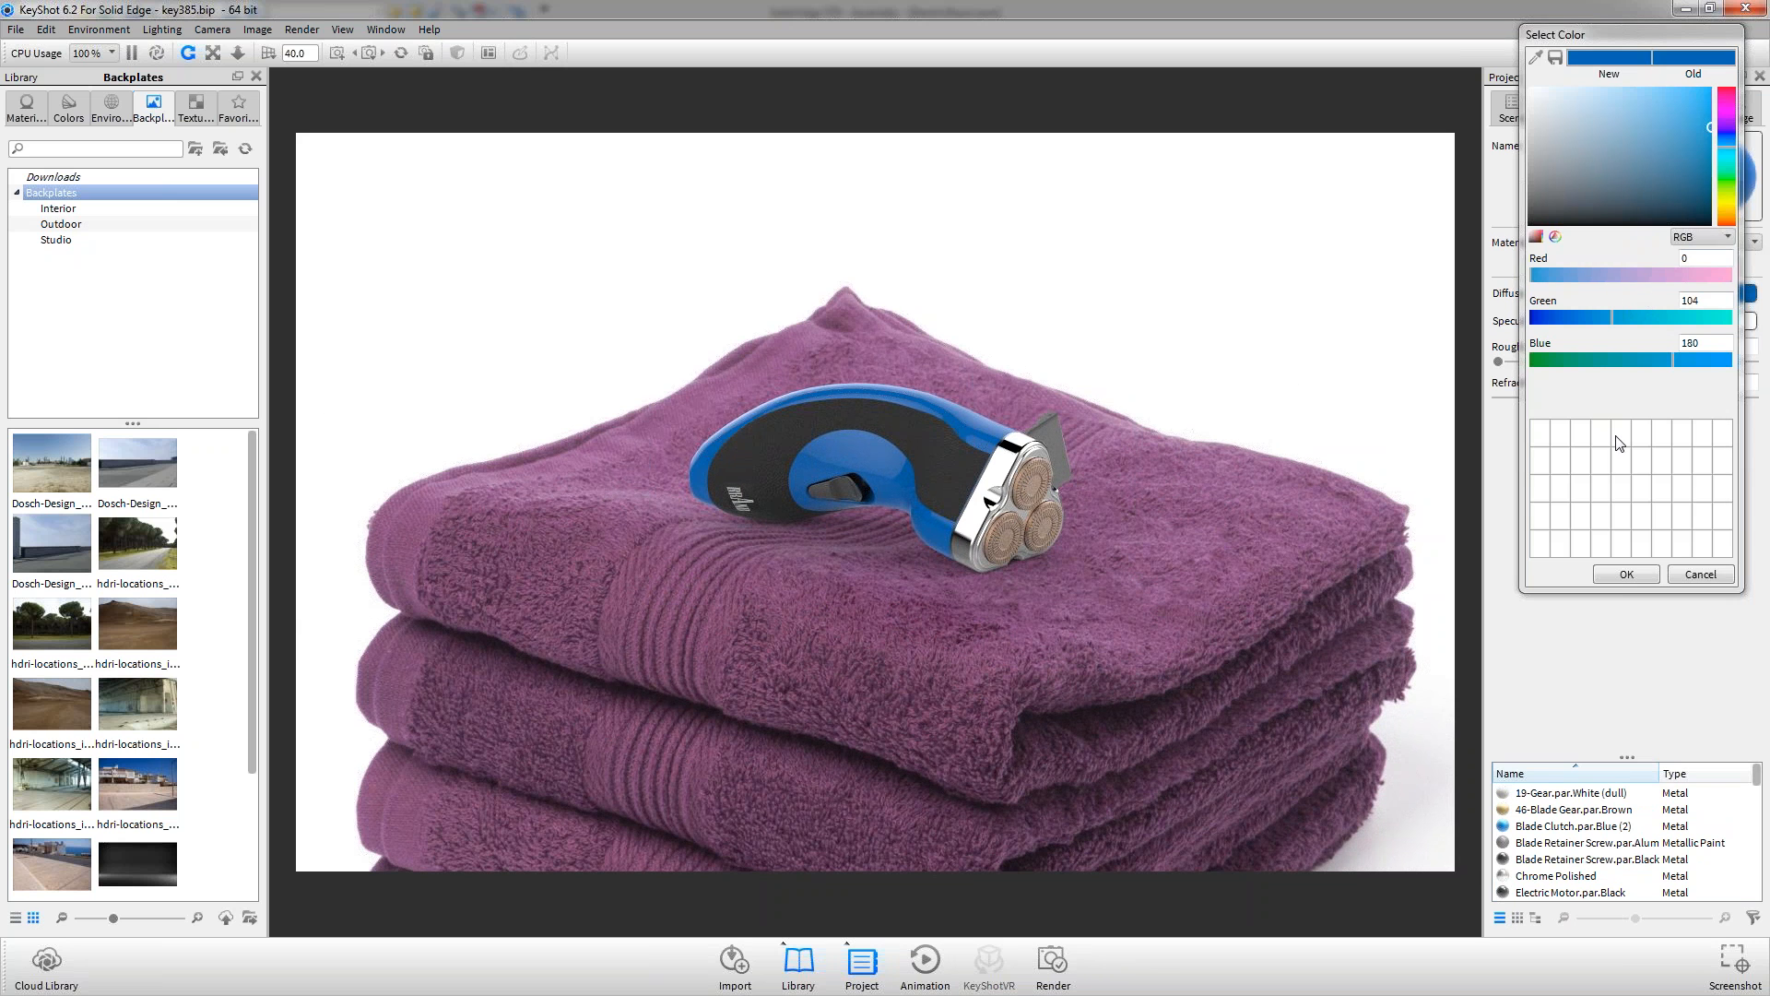
{"action": "left_click", "coordinate": [1701, 574]}
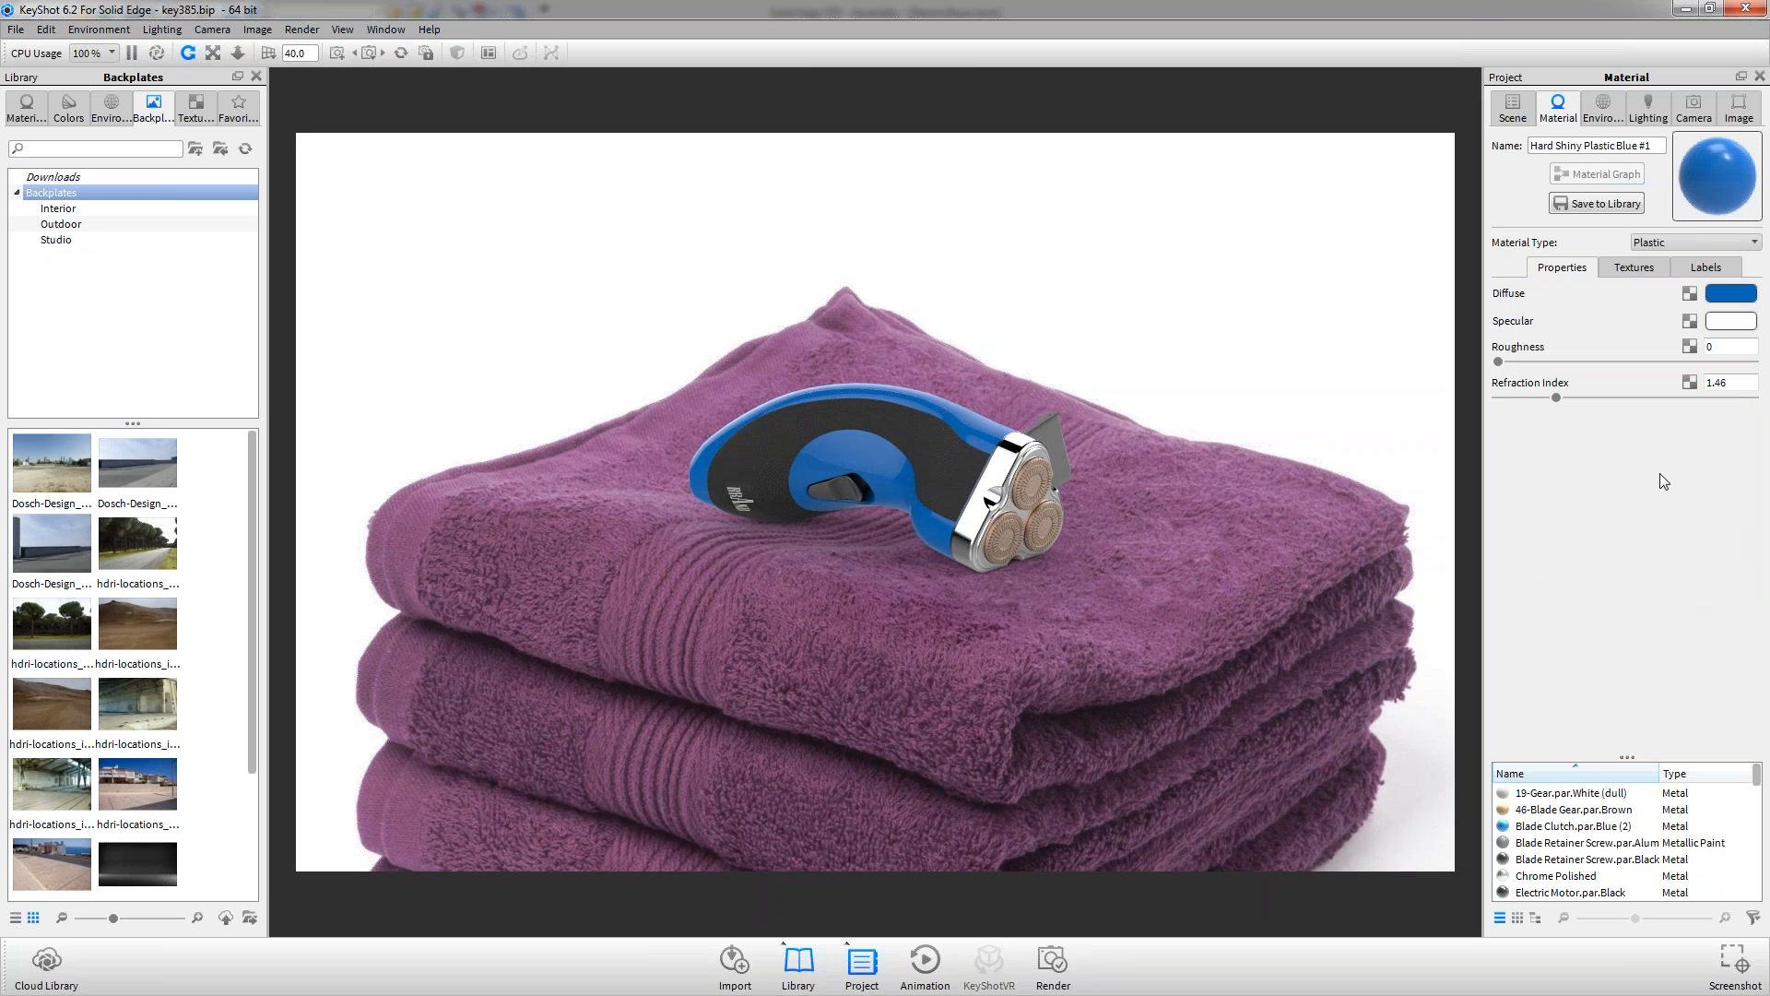
Try a Camouflage texture at scale 0.255 on the blue plastic's specular channel and disable it again
{"action": "left_click", "coordinate": [1639, 272]}
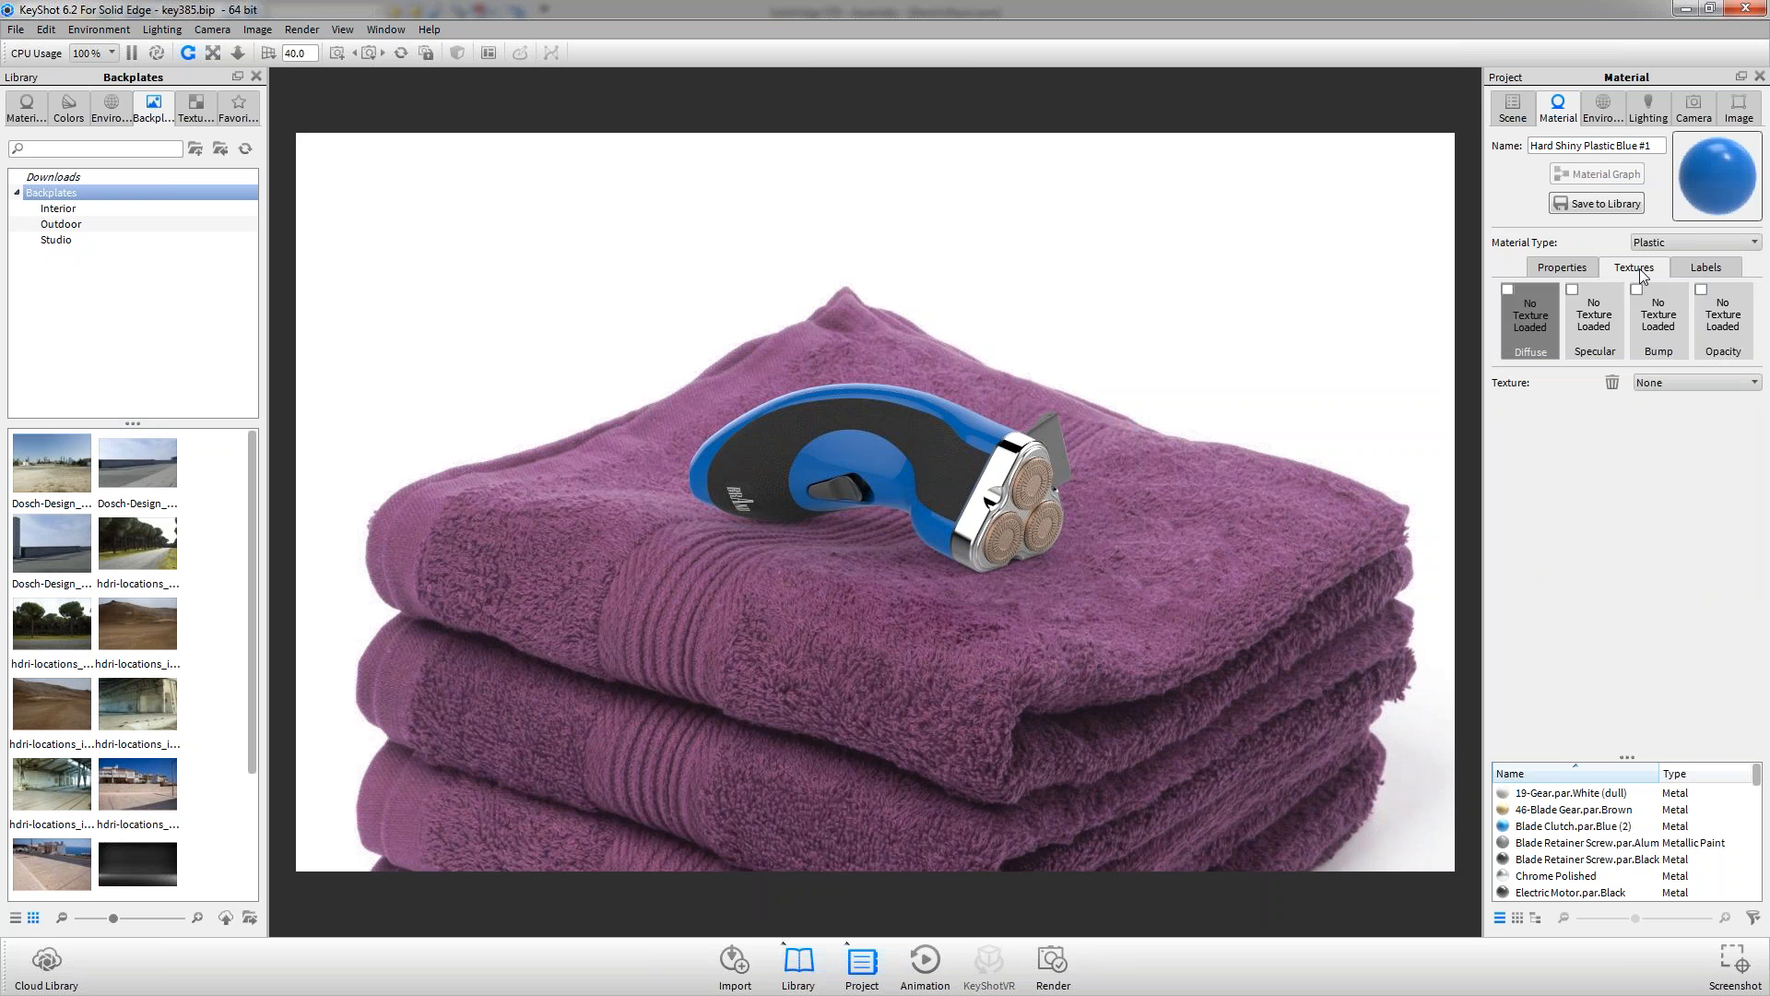
{"action": "left_click", "coordinate": [1587, 313]}
{"action": "right_click", "coordinate": [1588, 311]}
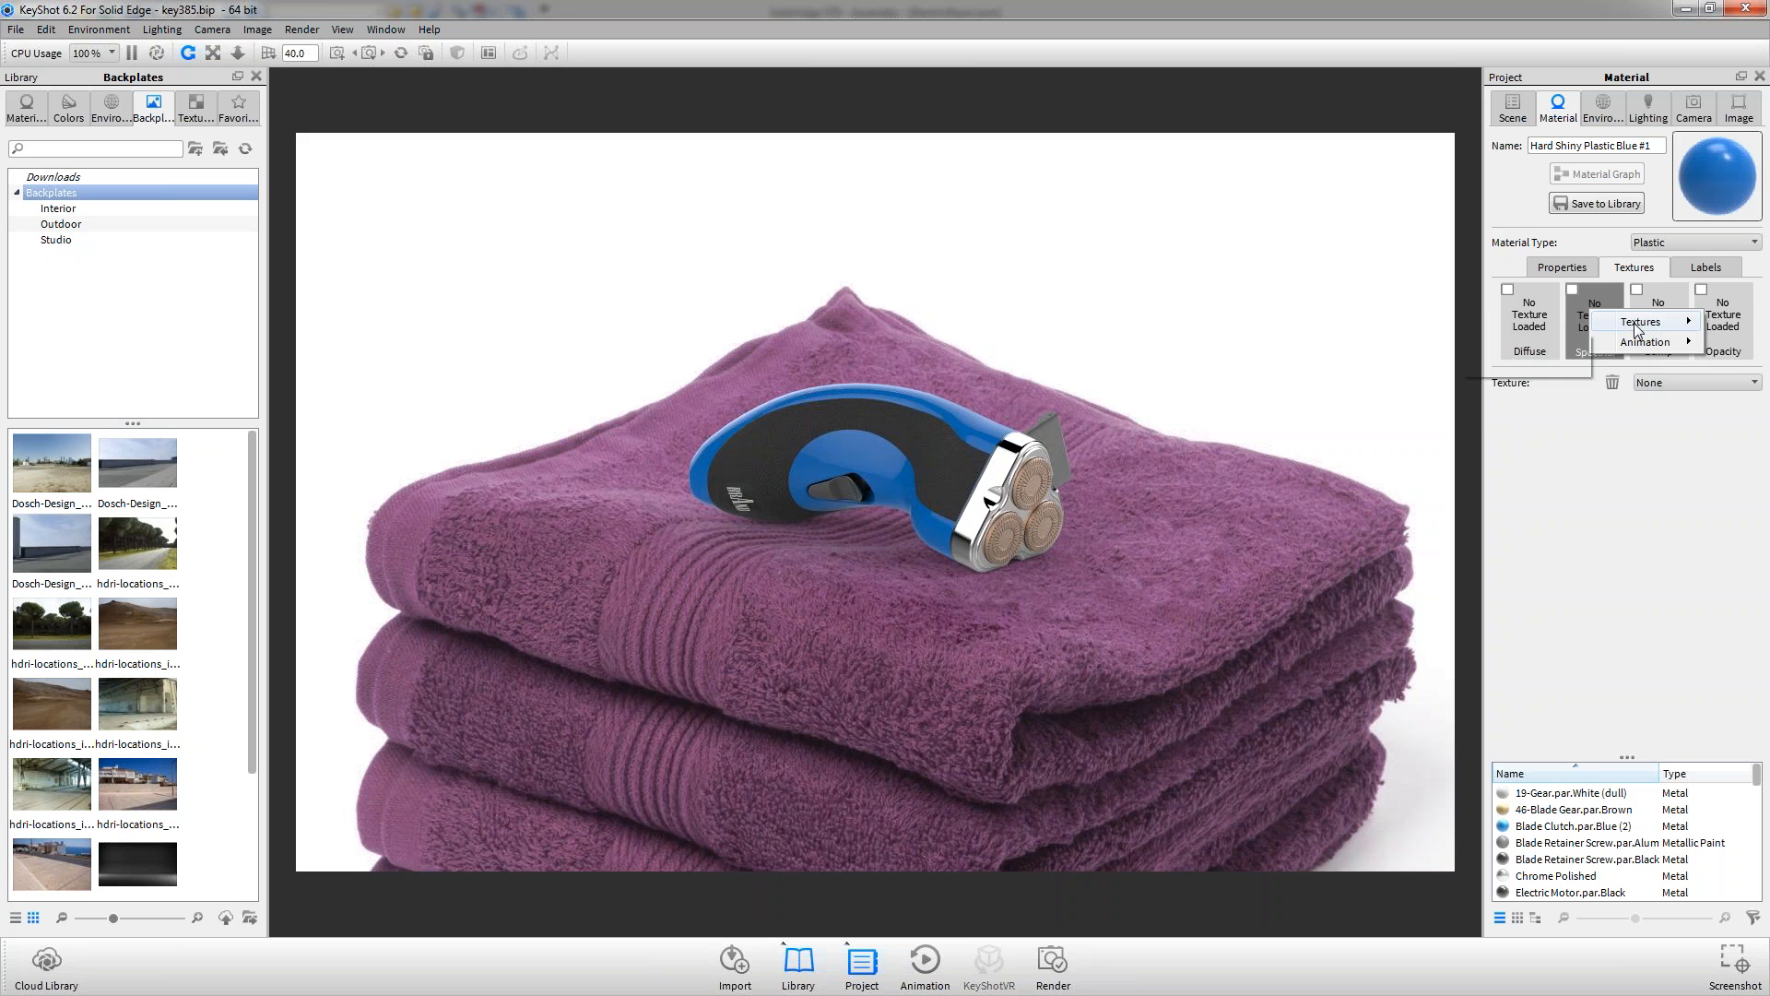
{"action": "mouse_move", "coordinate": [1637, 329]}
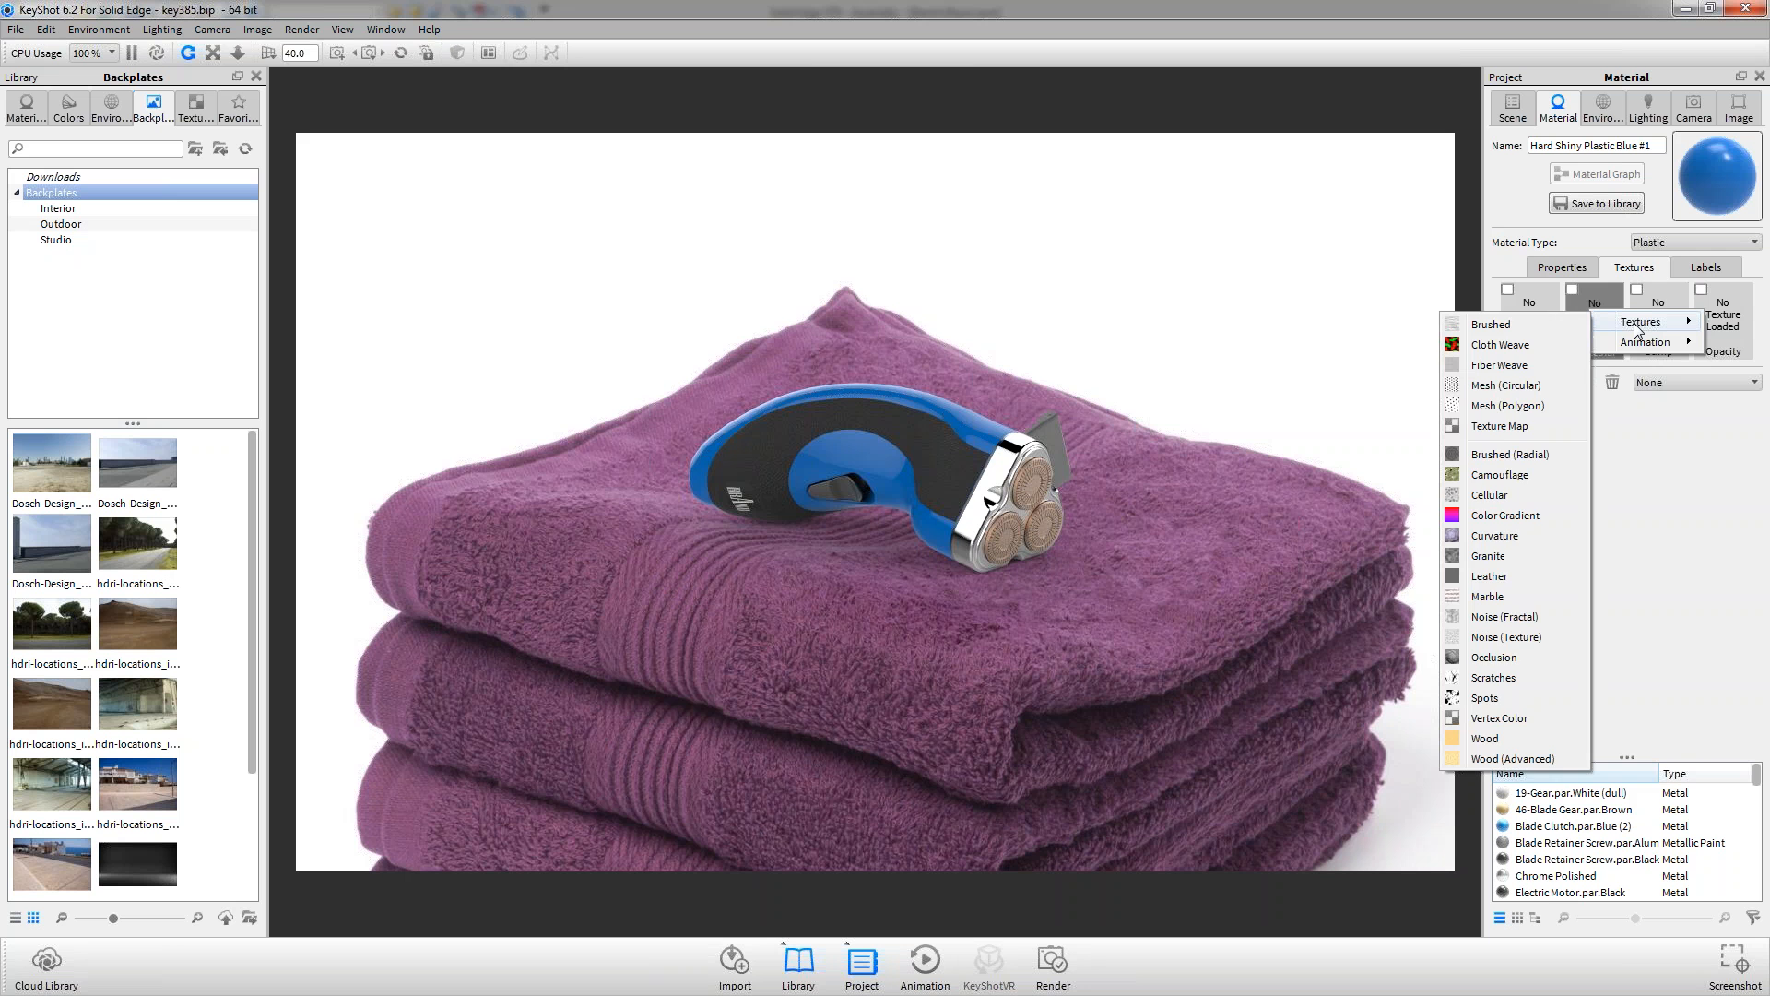
{"action": "left_click", "coordinate": [1515, 479]}
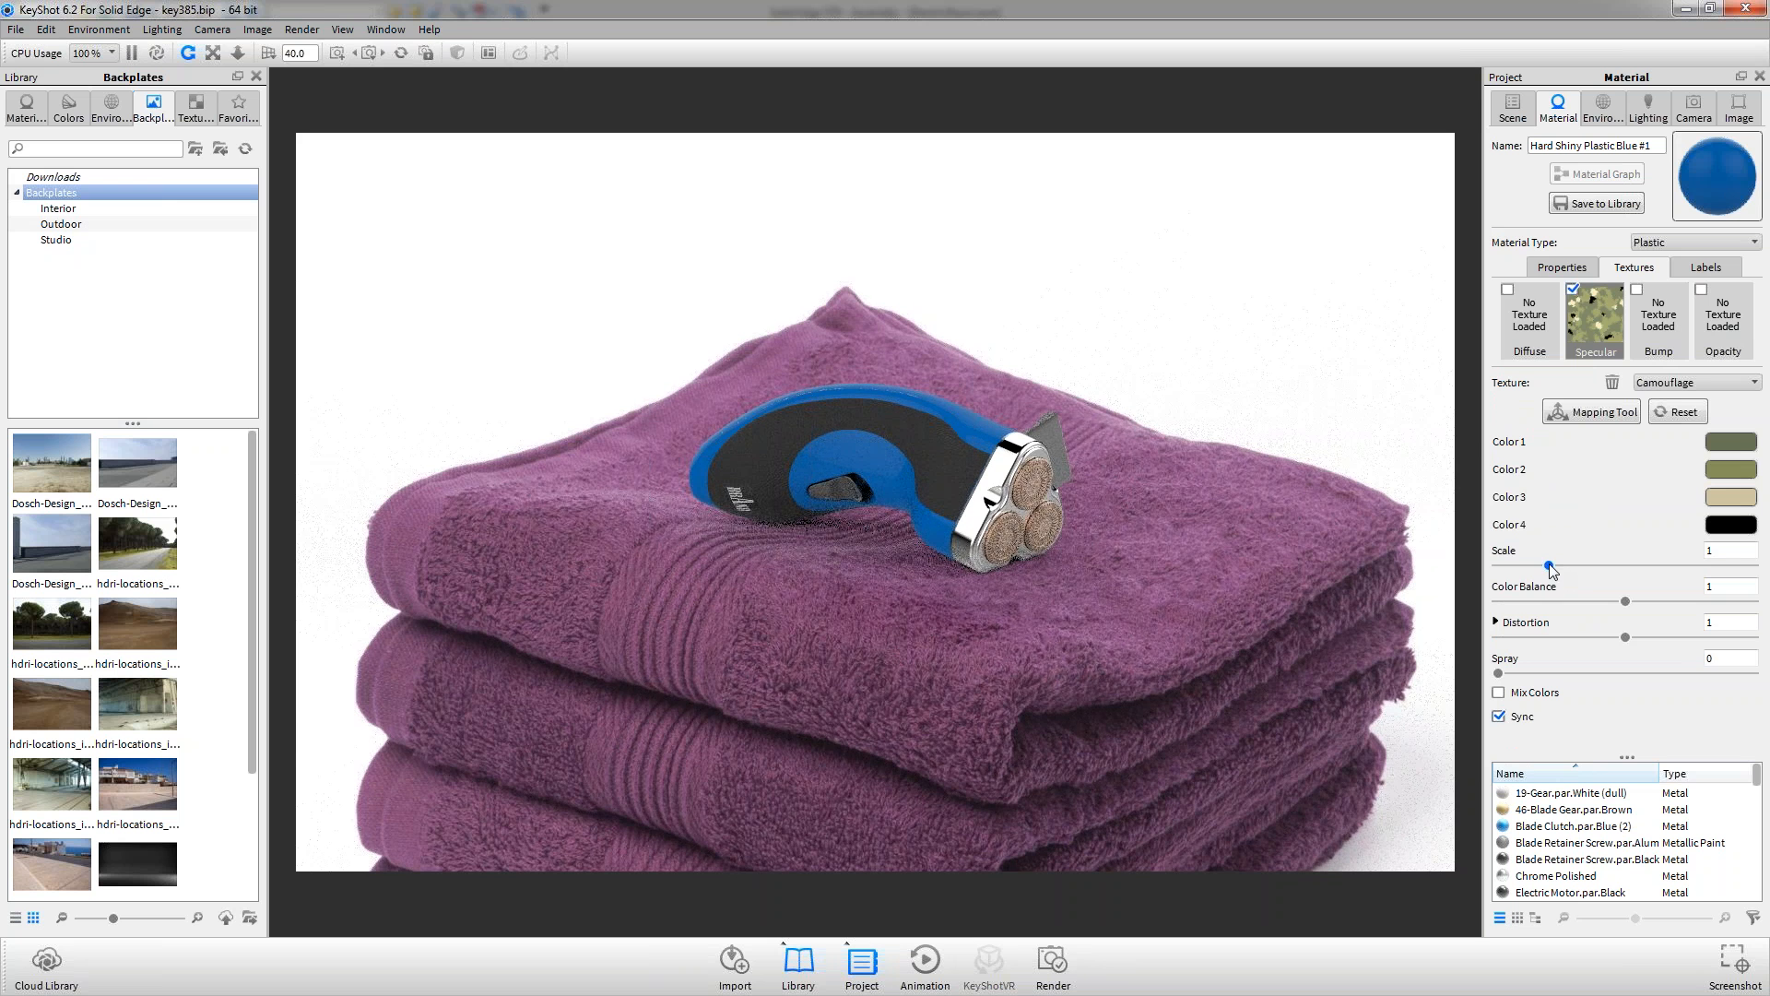
{"action": "left_click_drag", "start_coordinate": [1550, 568], "coordinate": [1511, 565]}
{"action": "left_click", "coordinate": [1573, 290]}
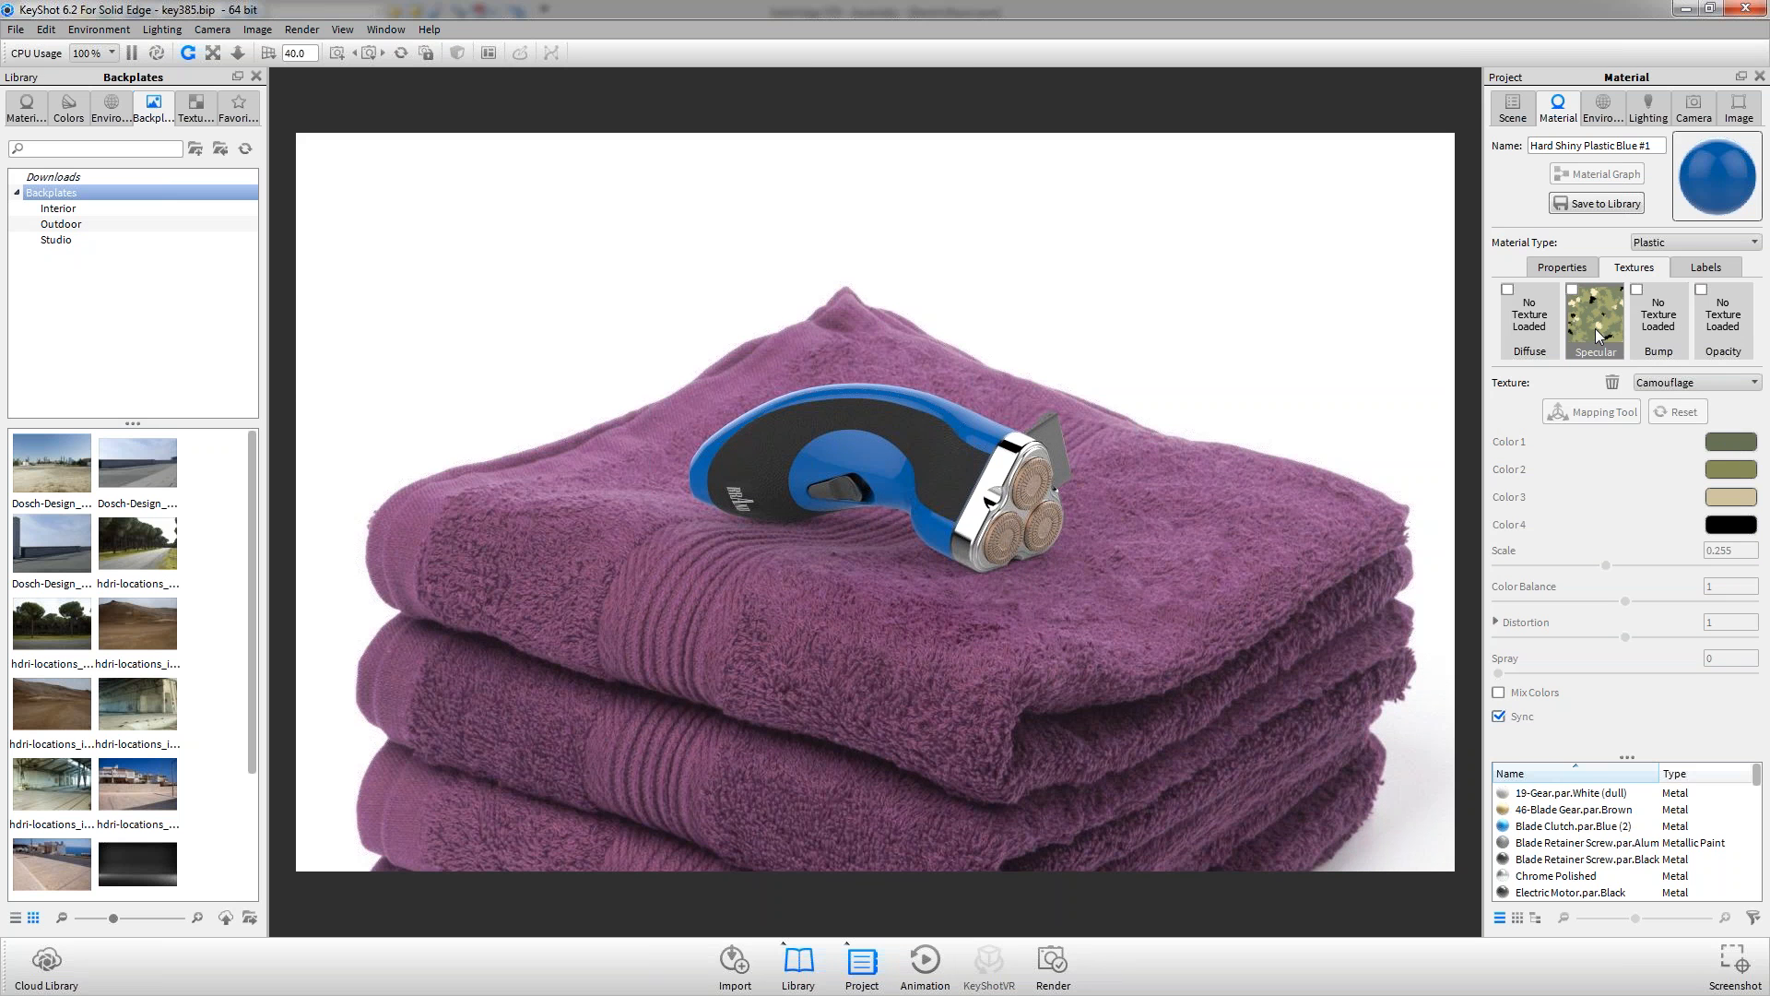
Show the scene's model and camera list and frame the razor slightly larger on the towel stack
{"action": "left_click", "coordinate": [1519, 111]}
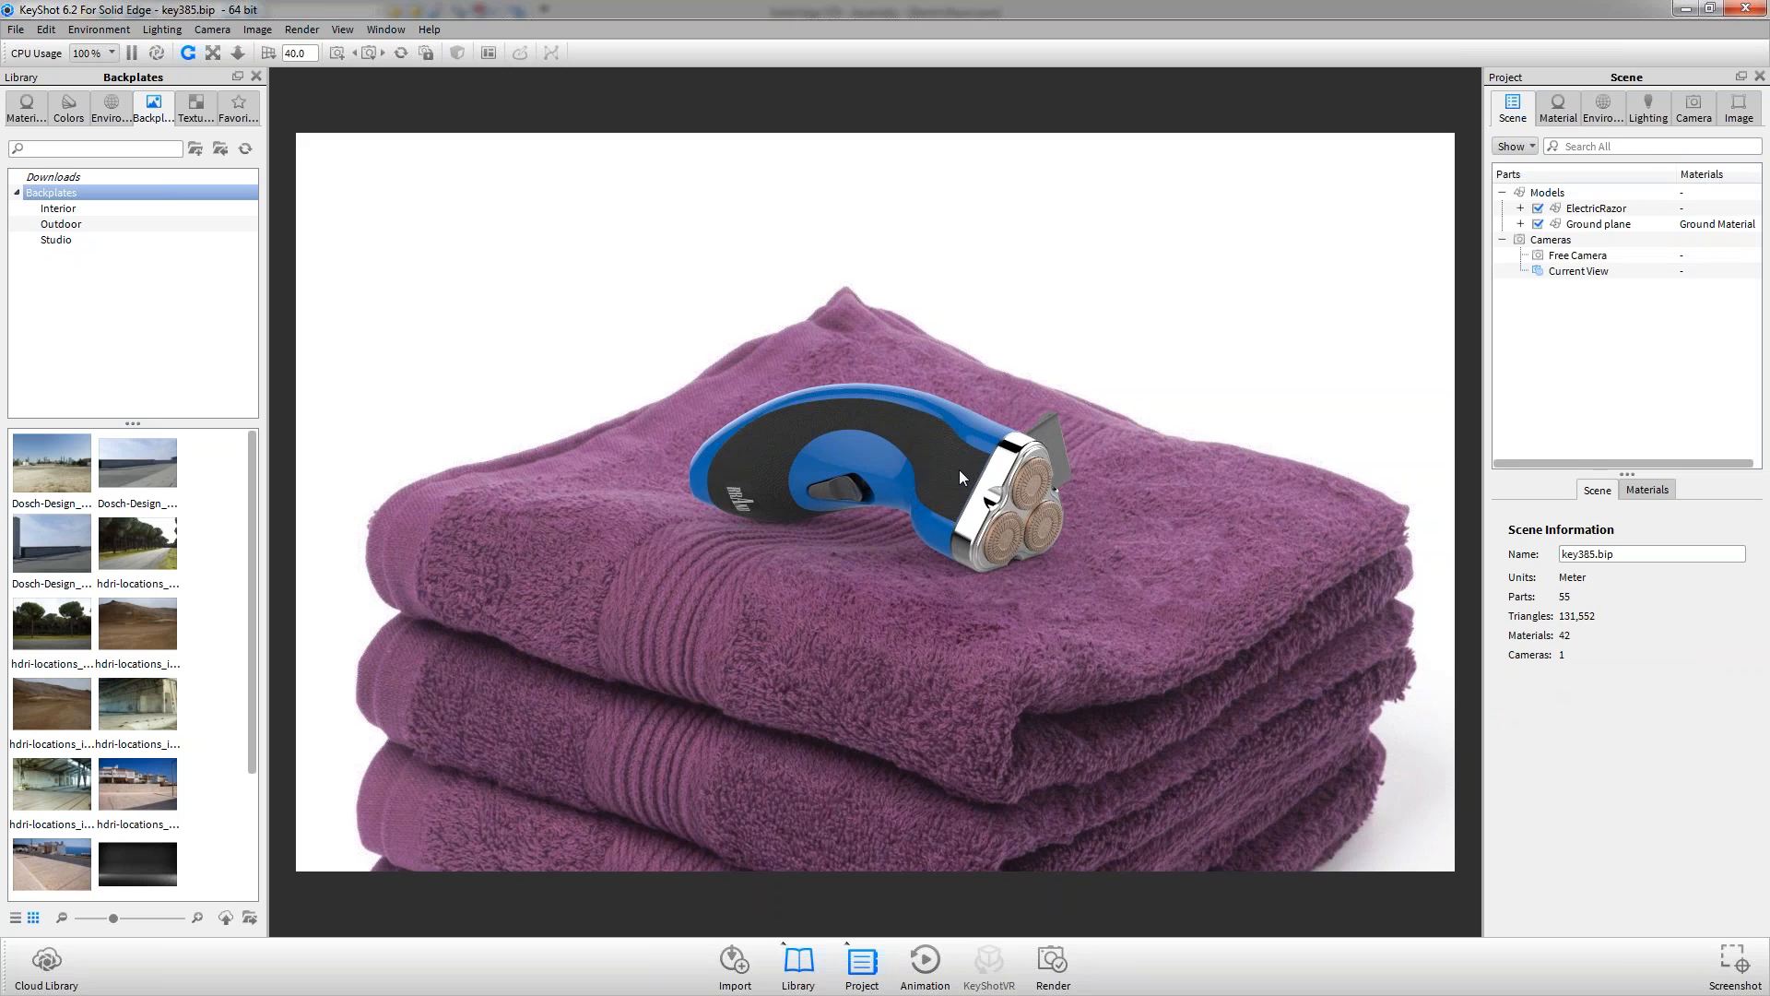
{"action": "scroll", "coordinate": [958, 469], "scroll_direction": "up", "scroll_amount": 1}
{"action": "scroll", "coordinate": [959, 467], "scroll_direction": "up", "scroll_amount": 2}
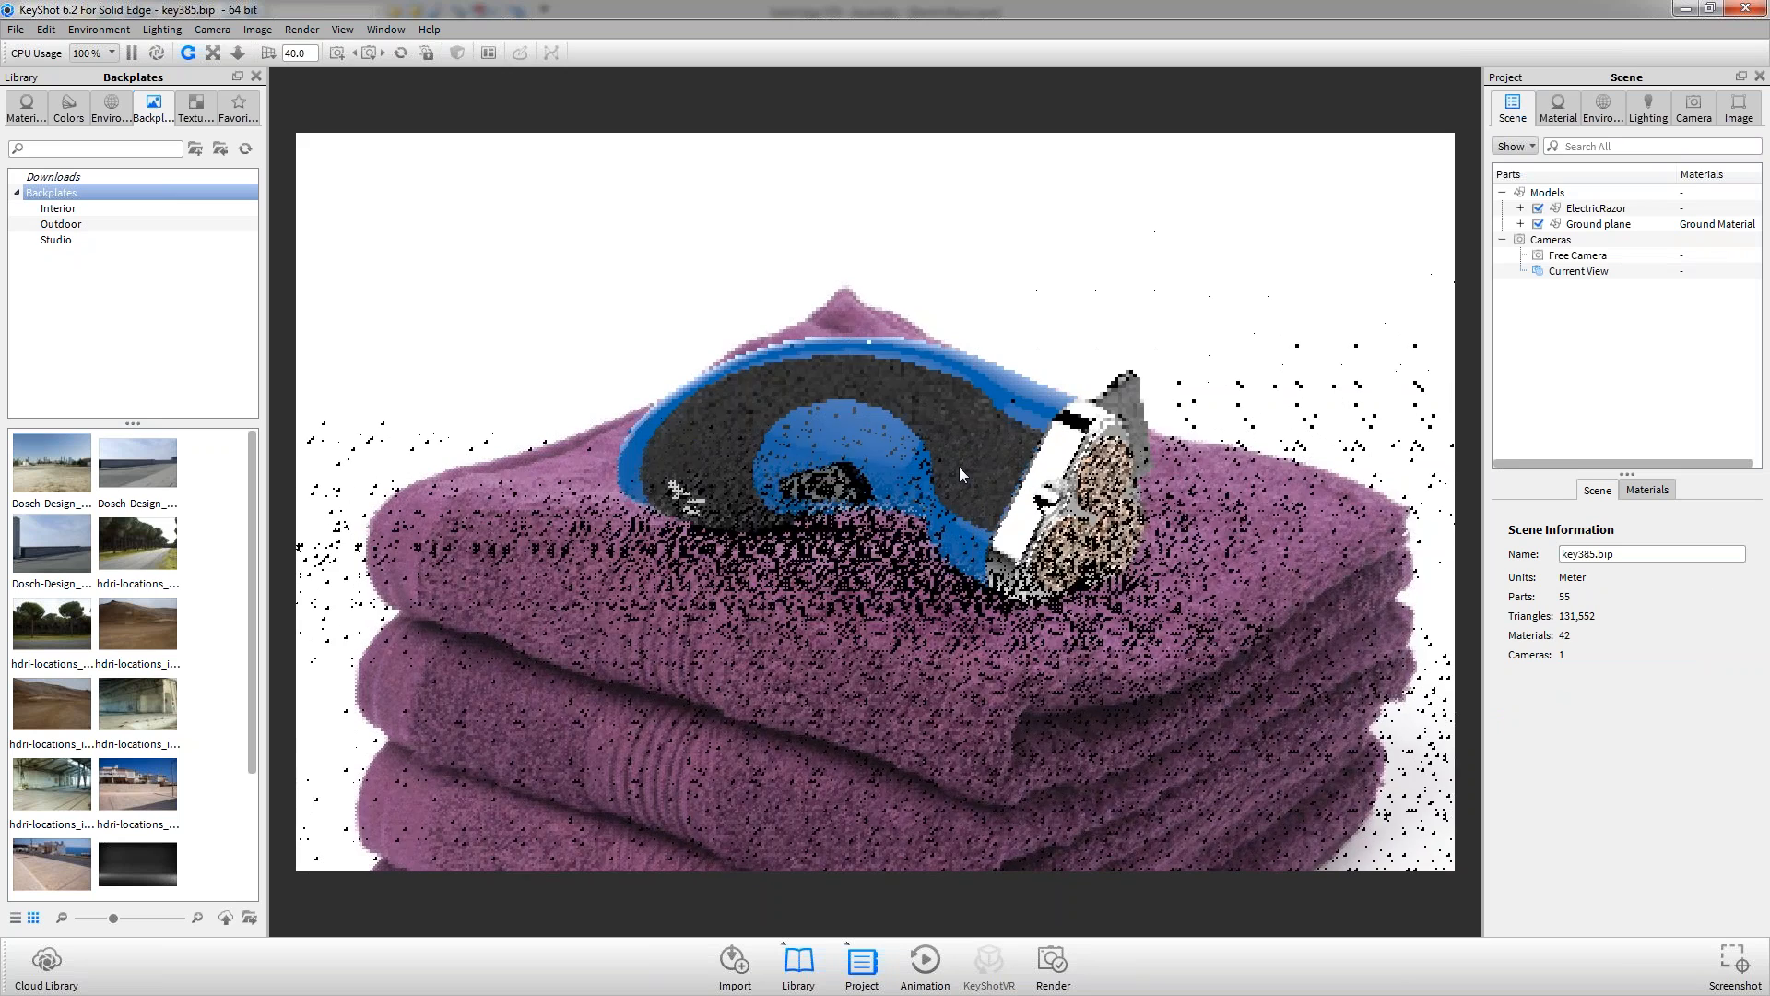
{"action": "scroll", "coordinate": [959, 466], "scroll_direction": "up", "scroll_amount": 1}
{"action": "scroll", "coordinate": [959, 466], "scroll_direction": "up", "scroll_amount": 1}
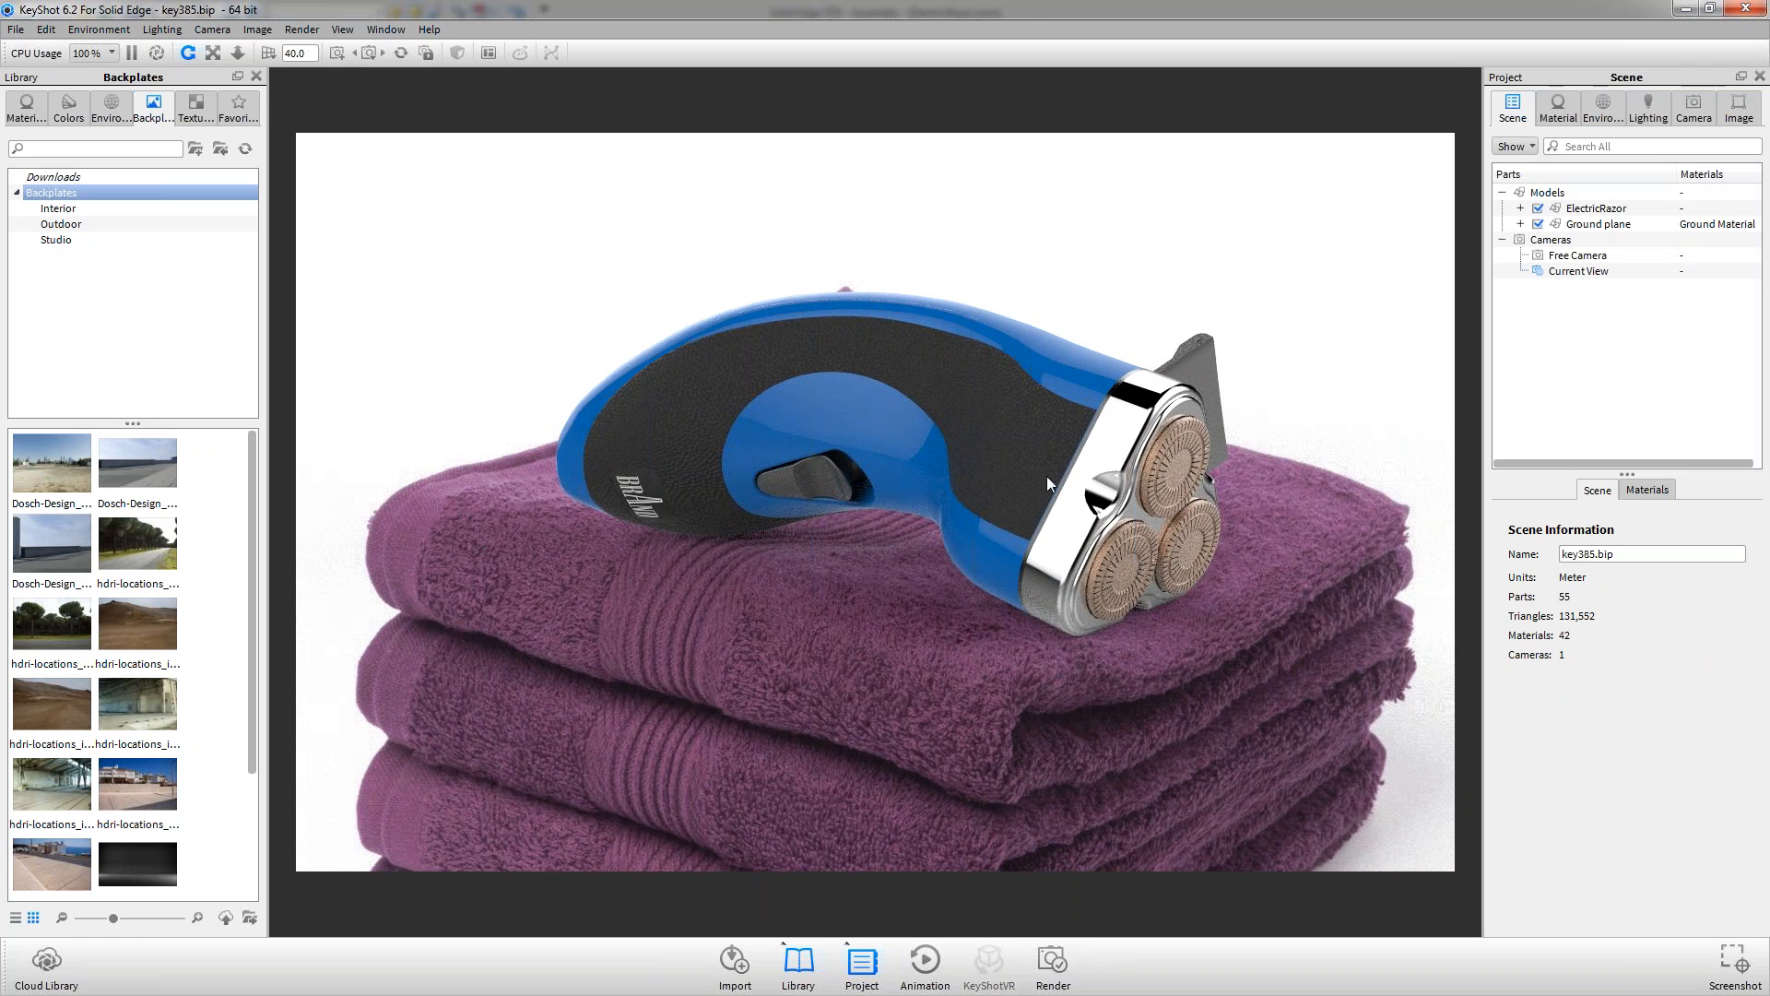
{"action": "scroll", "coordinate": [1047, 476], "scroll_direction": "down", "scroll_amount": 3}
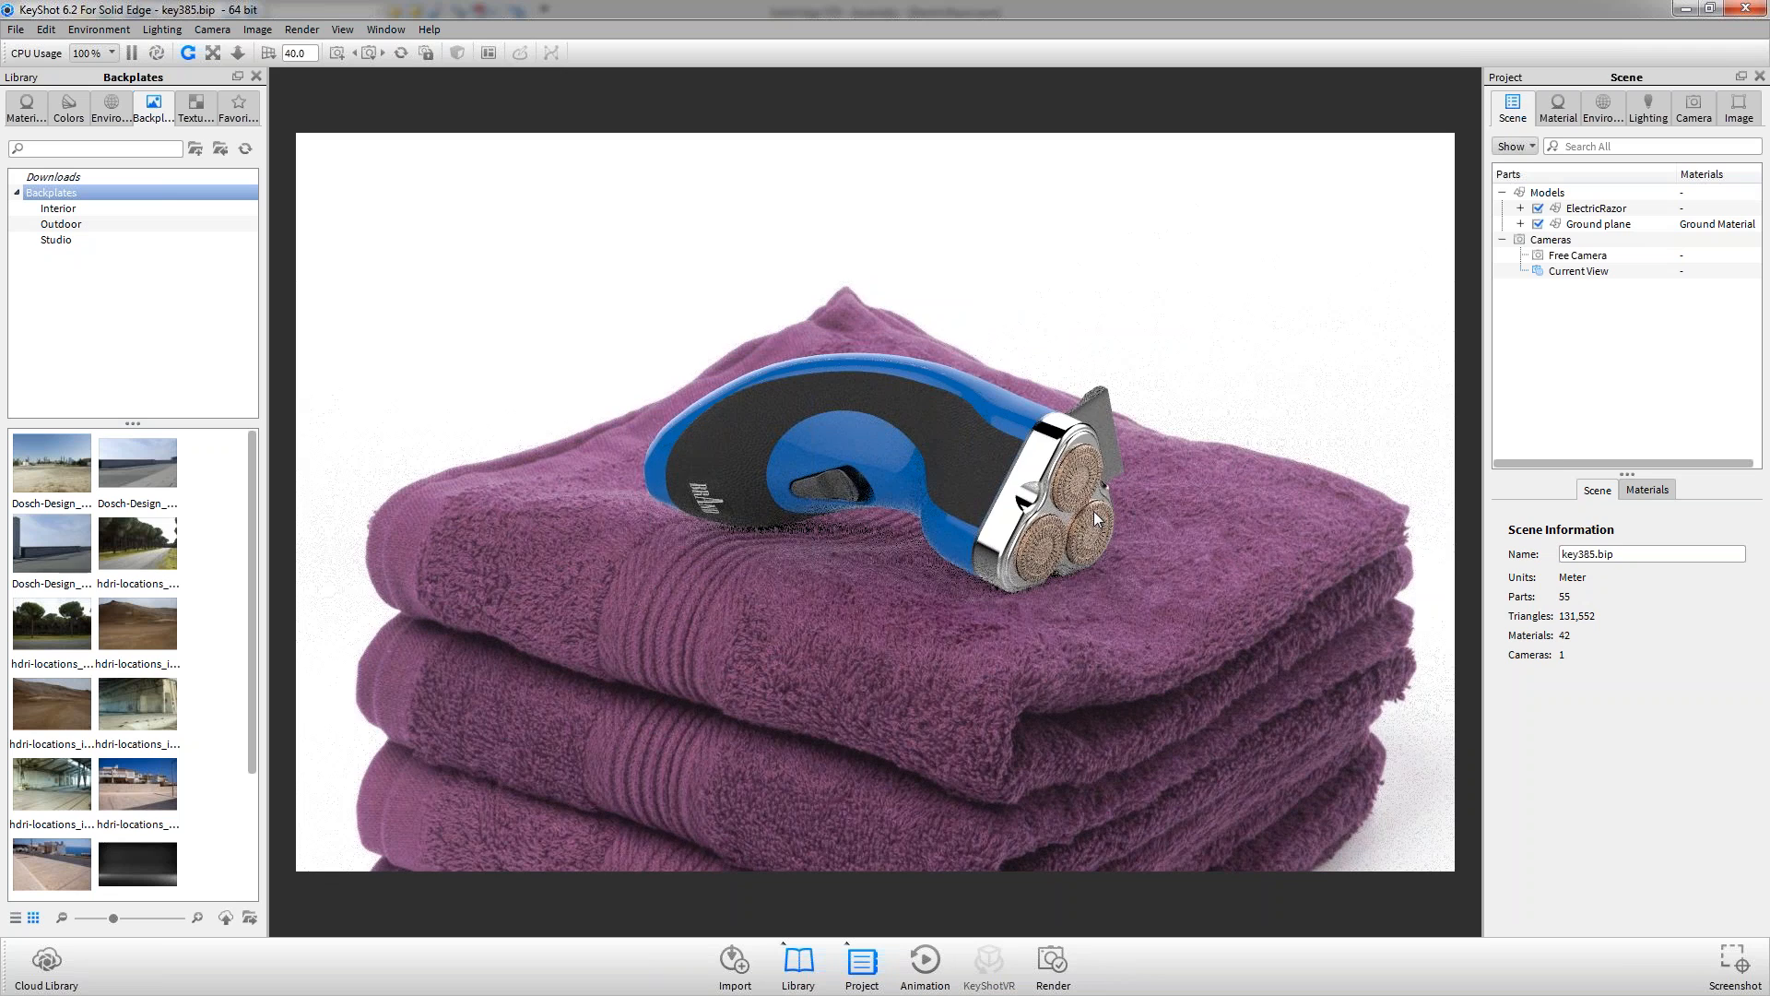
Orbit the razor so its shaving head faces the camera, set the camera perspective to 200 and enlarge the razor in view
{"action": "left_click_drag", "start_coordinate": [1097, 518], "coordinate": [1125, 590]}
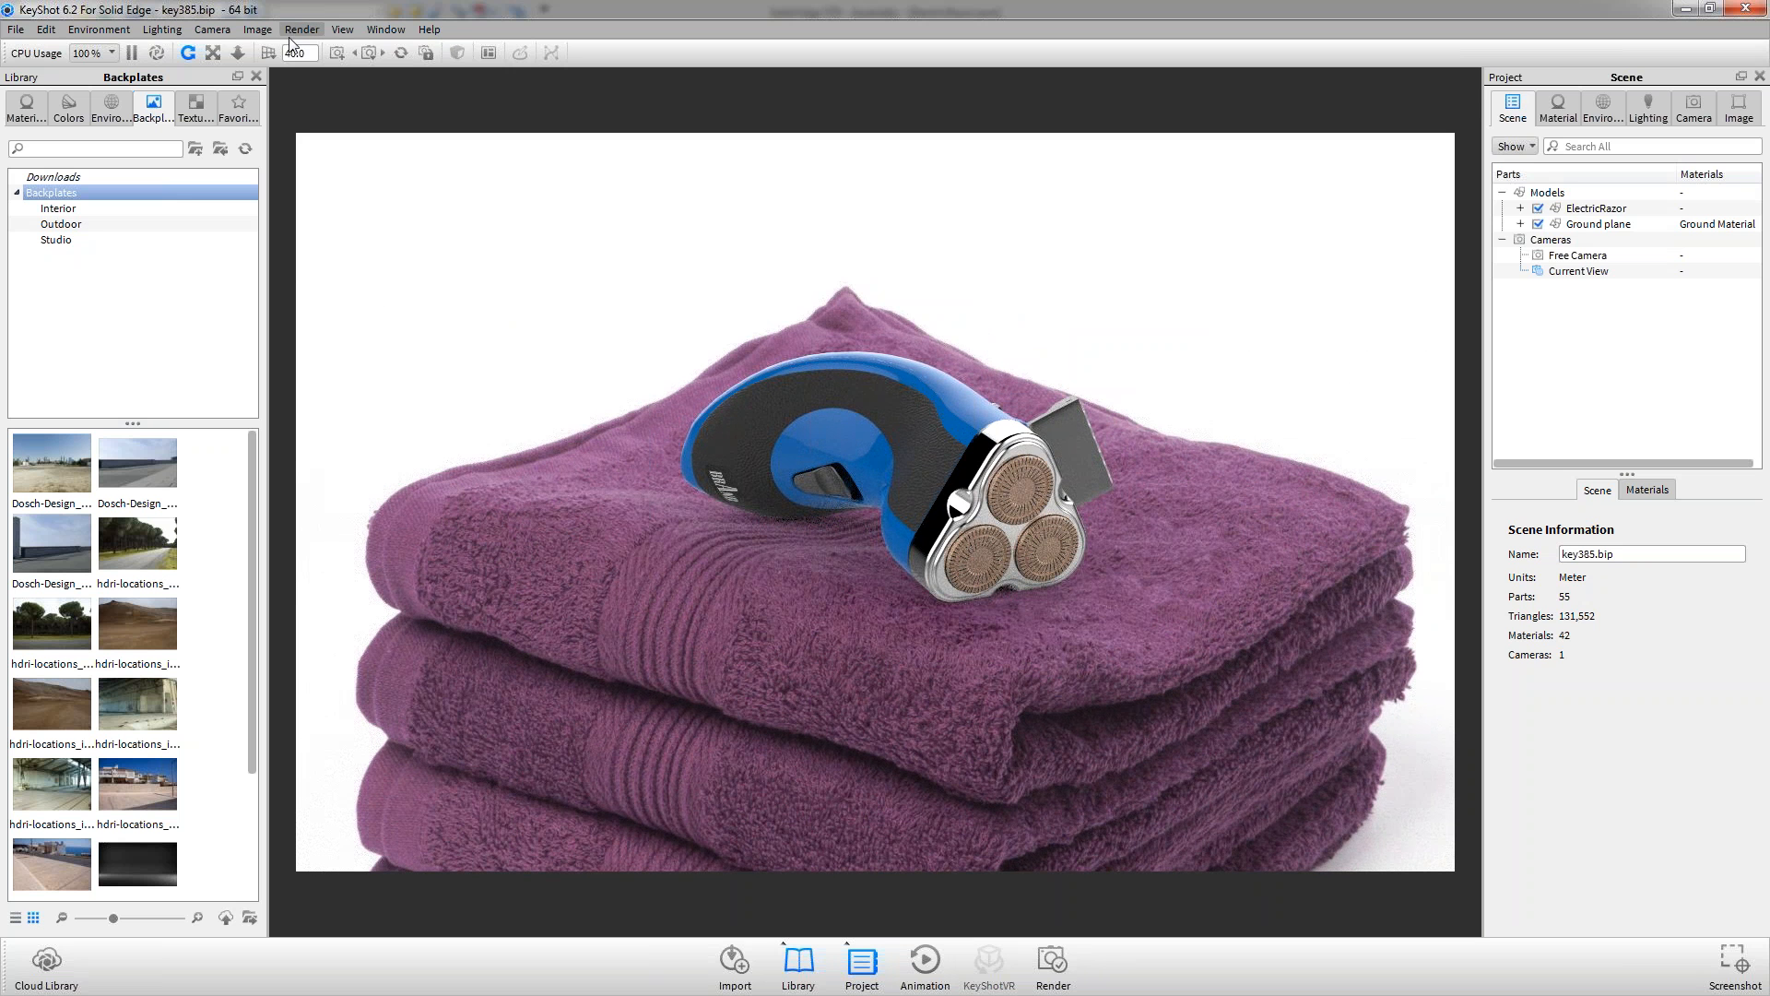
{"action": "left_click", "coordinate": [267, 53]}
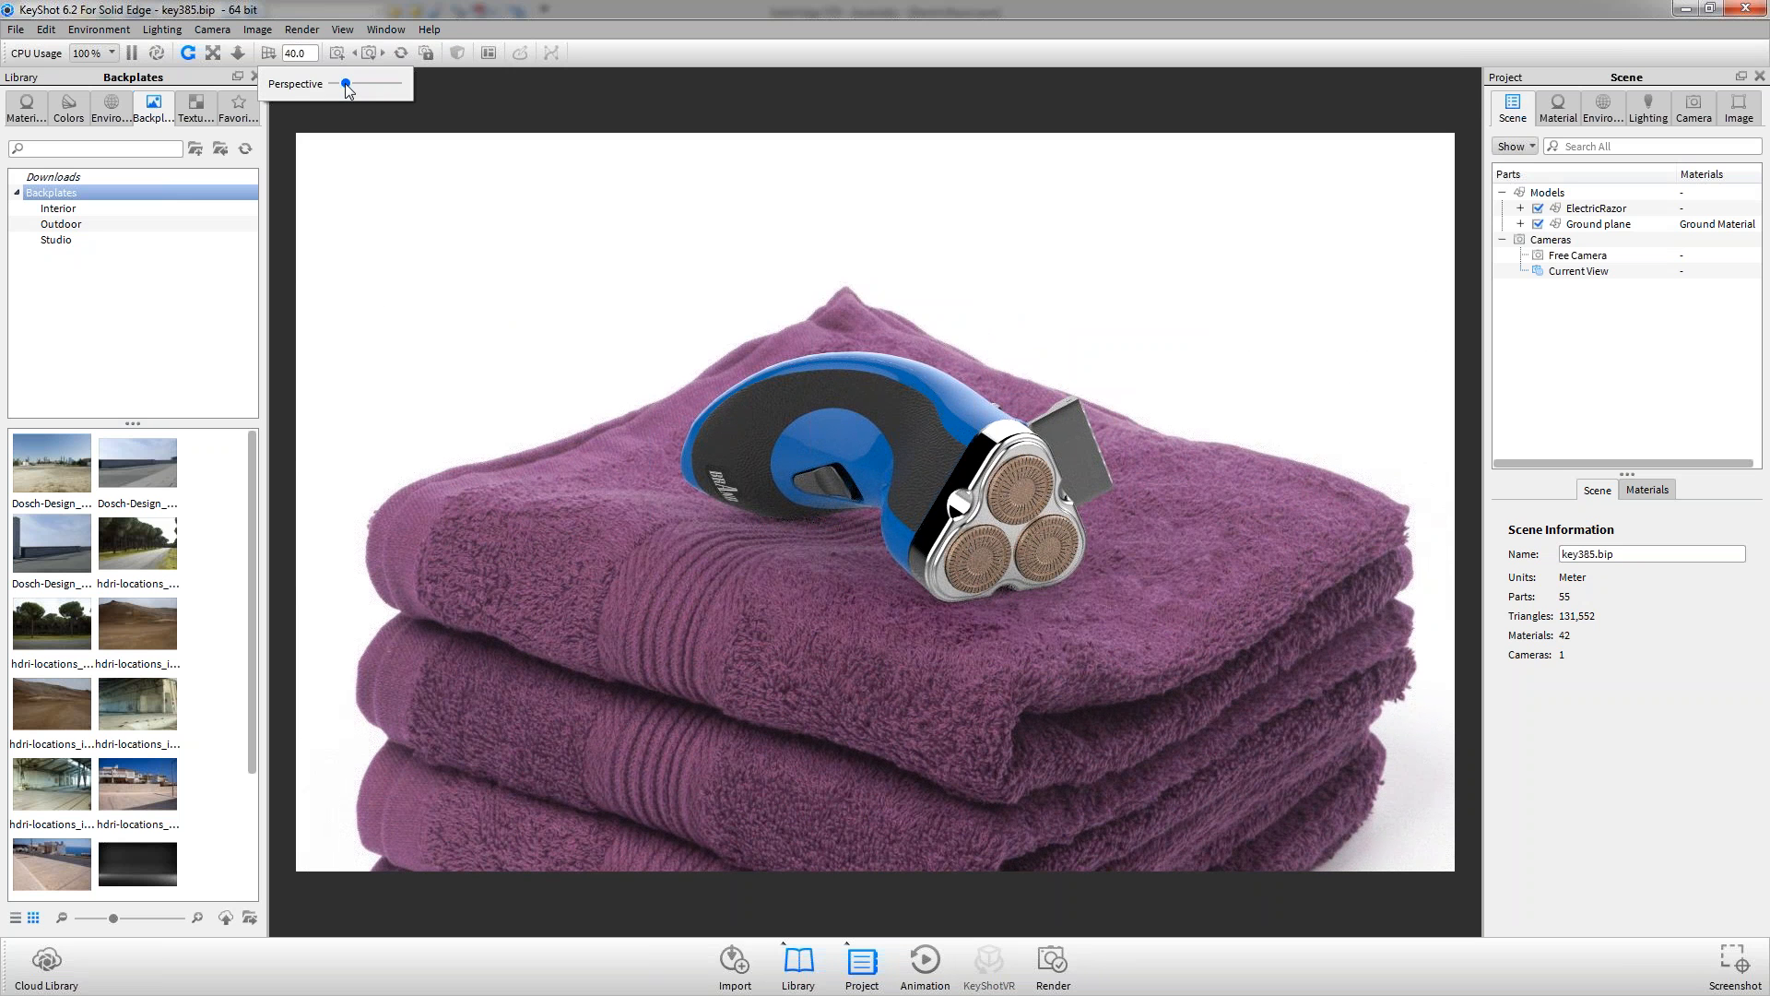
{"action": "left_click_drag", "start_coordinate": [355, 83], "coordinate": [402, 92]}
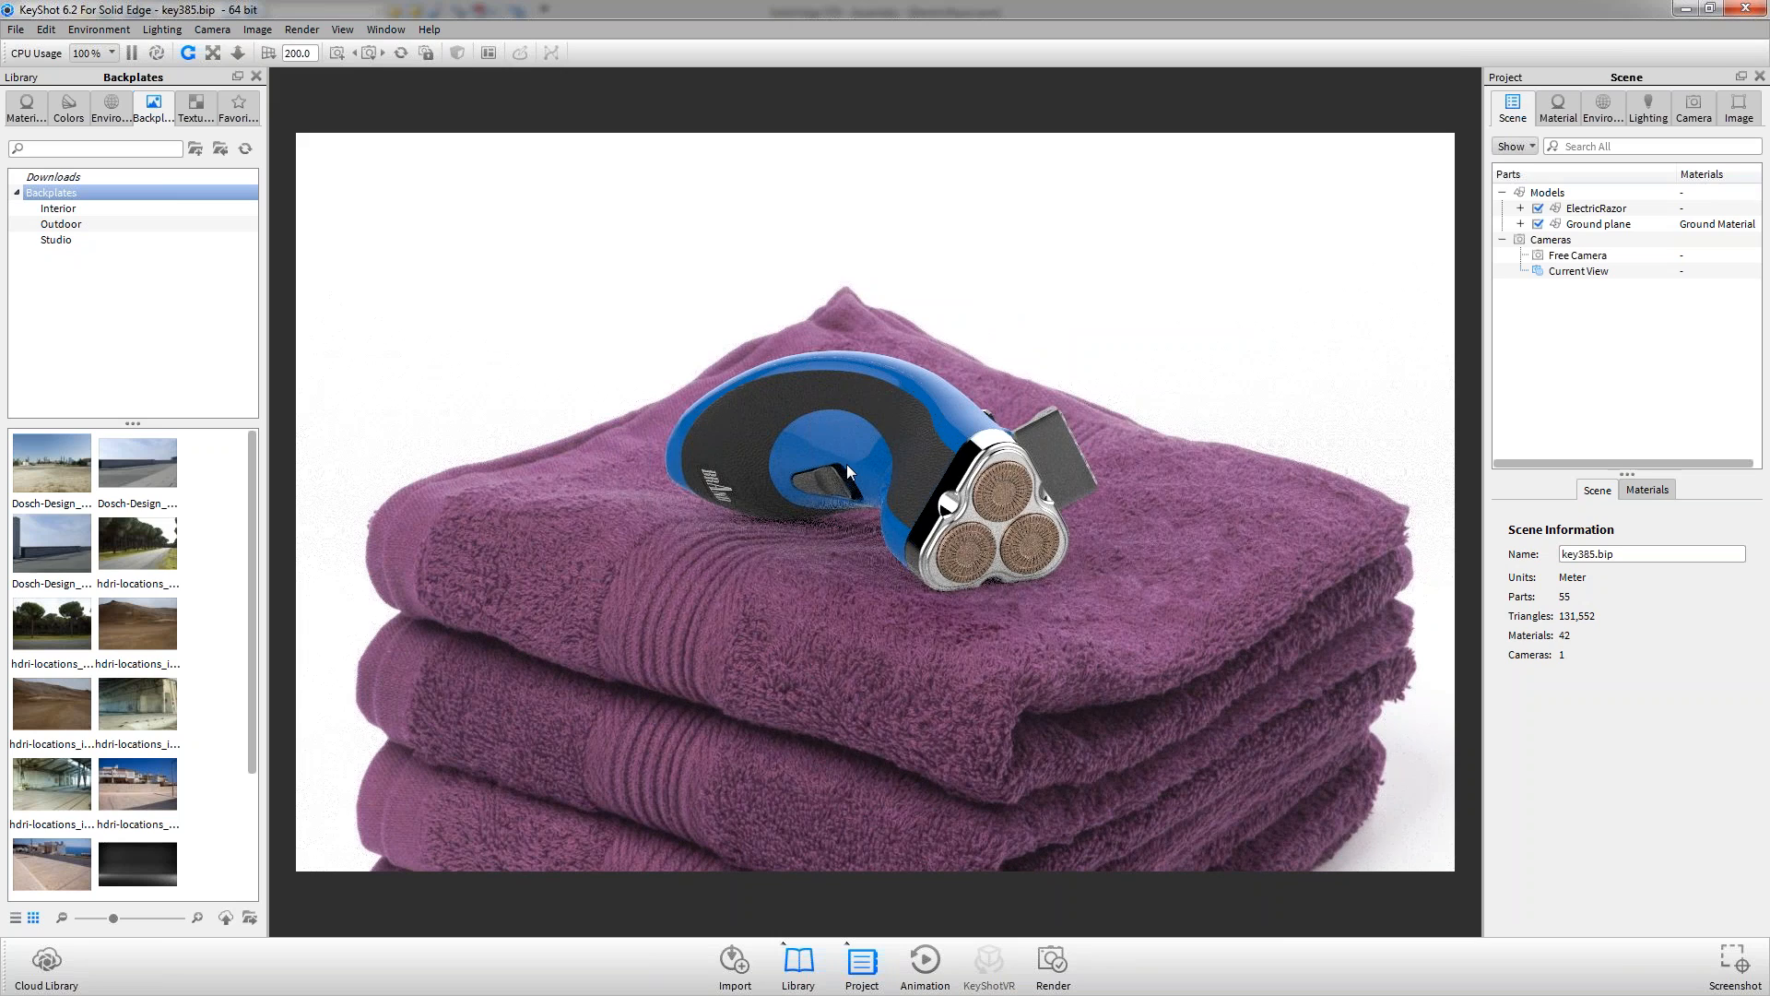
{"action": "scroll", "coordinate": [848, 469], "scroll_direction": "up", "scroll_amount": 3}
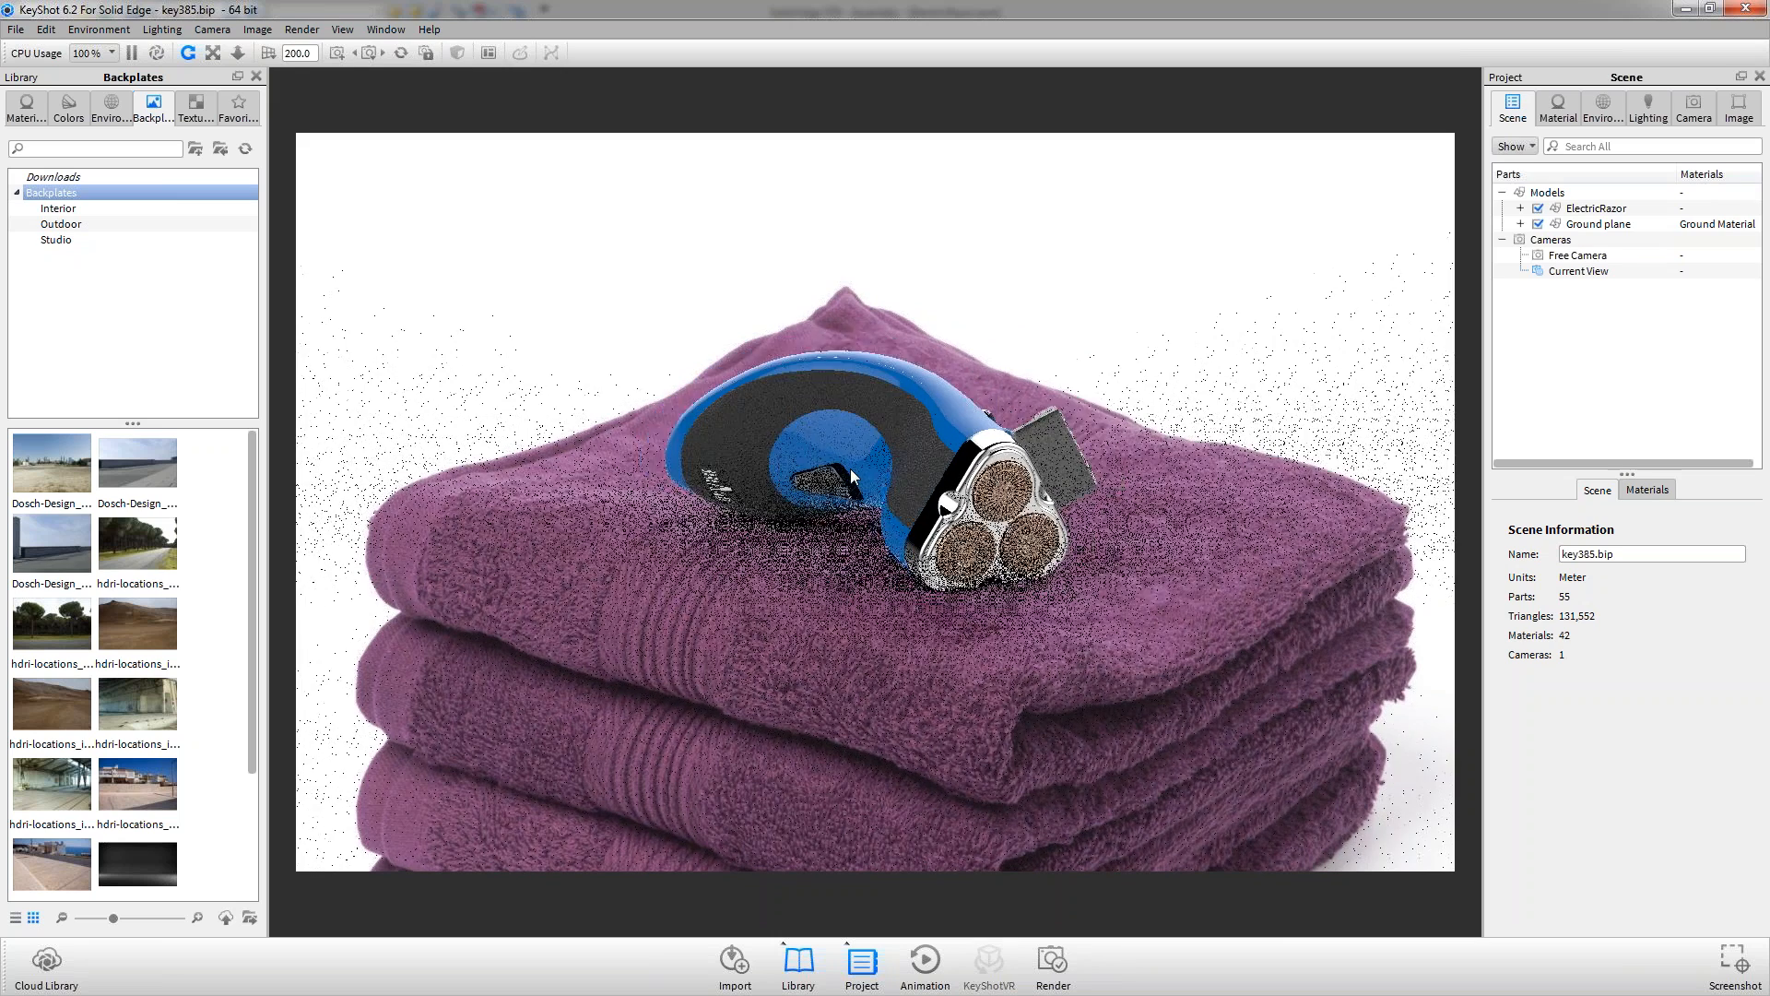
{"action": "left_click_drag", "start_coordinate": [848, 469], "coordinate": [867, 431]}
{"action": "scroll", "coordinate": [888, 394], "scroll_direction": "up", "scroll_amount": 5}
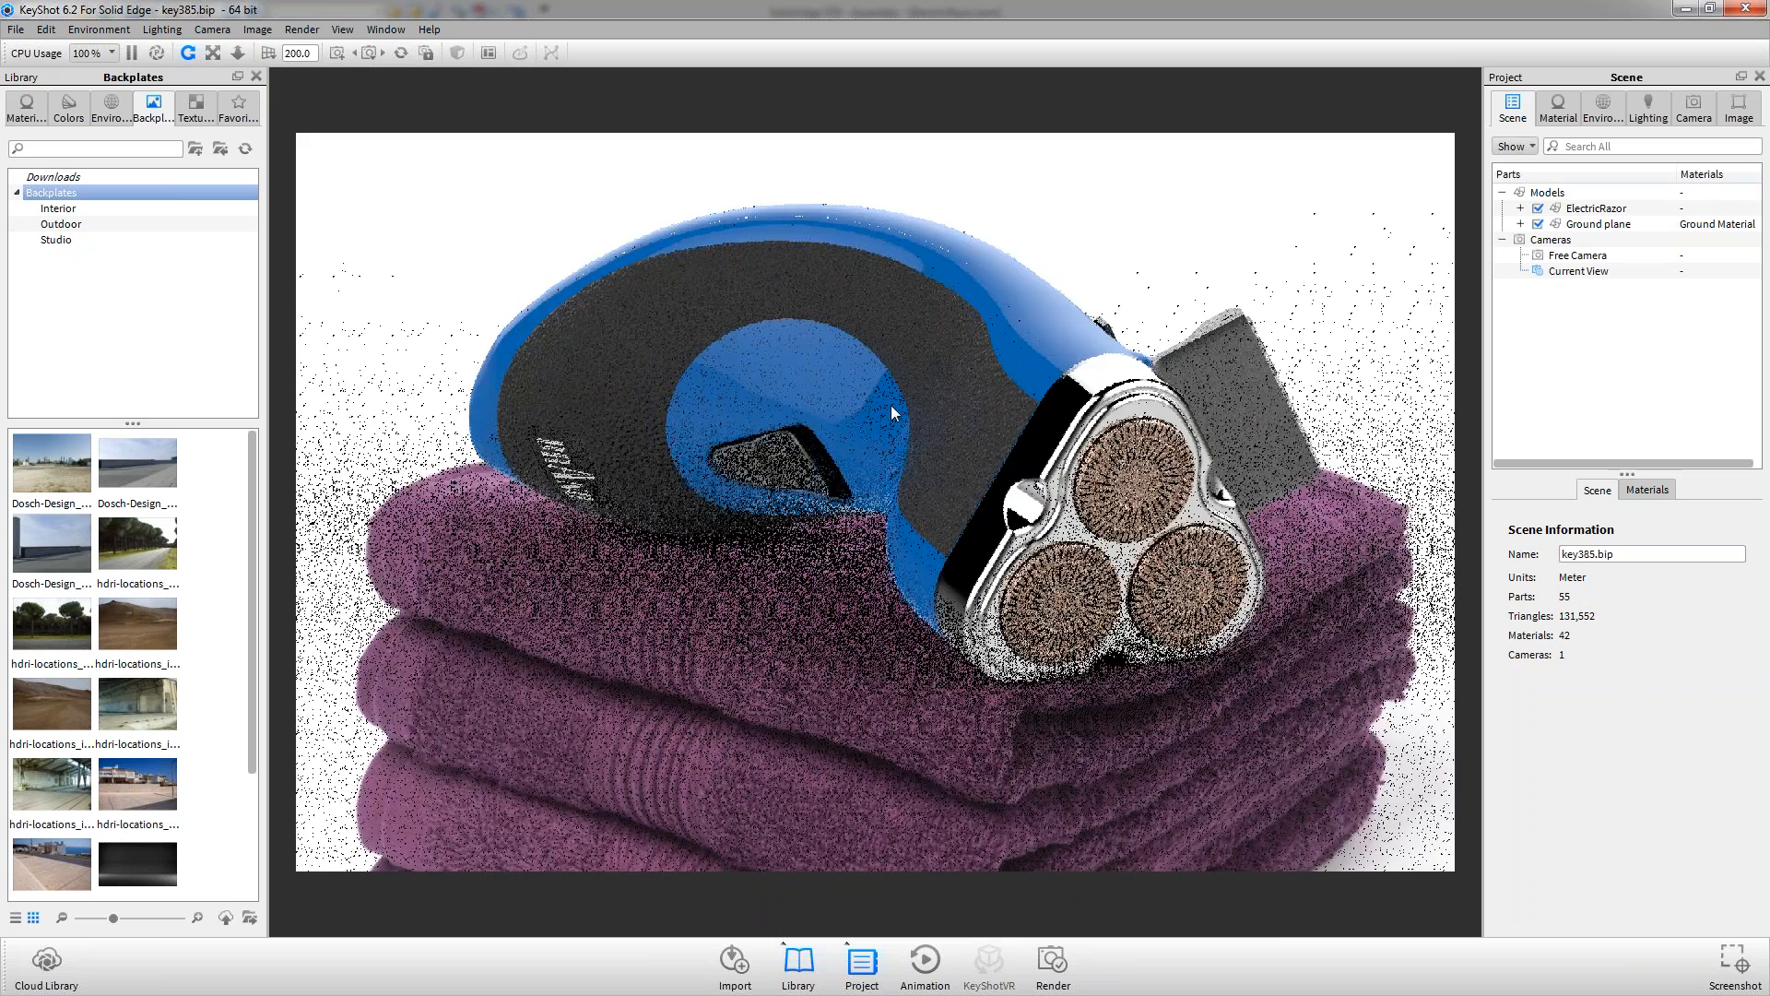
{"action": "scroll", "coordinate": [474, 223], "scroll_direction": "down", "scroll_amount": 2}
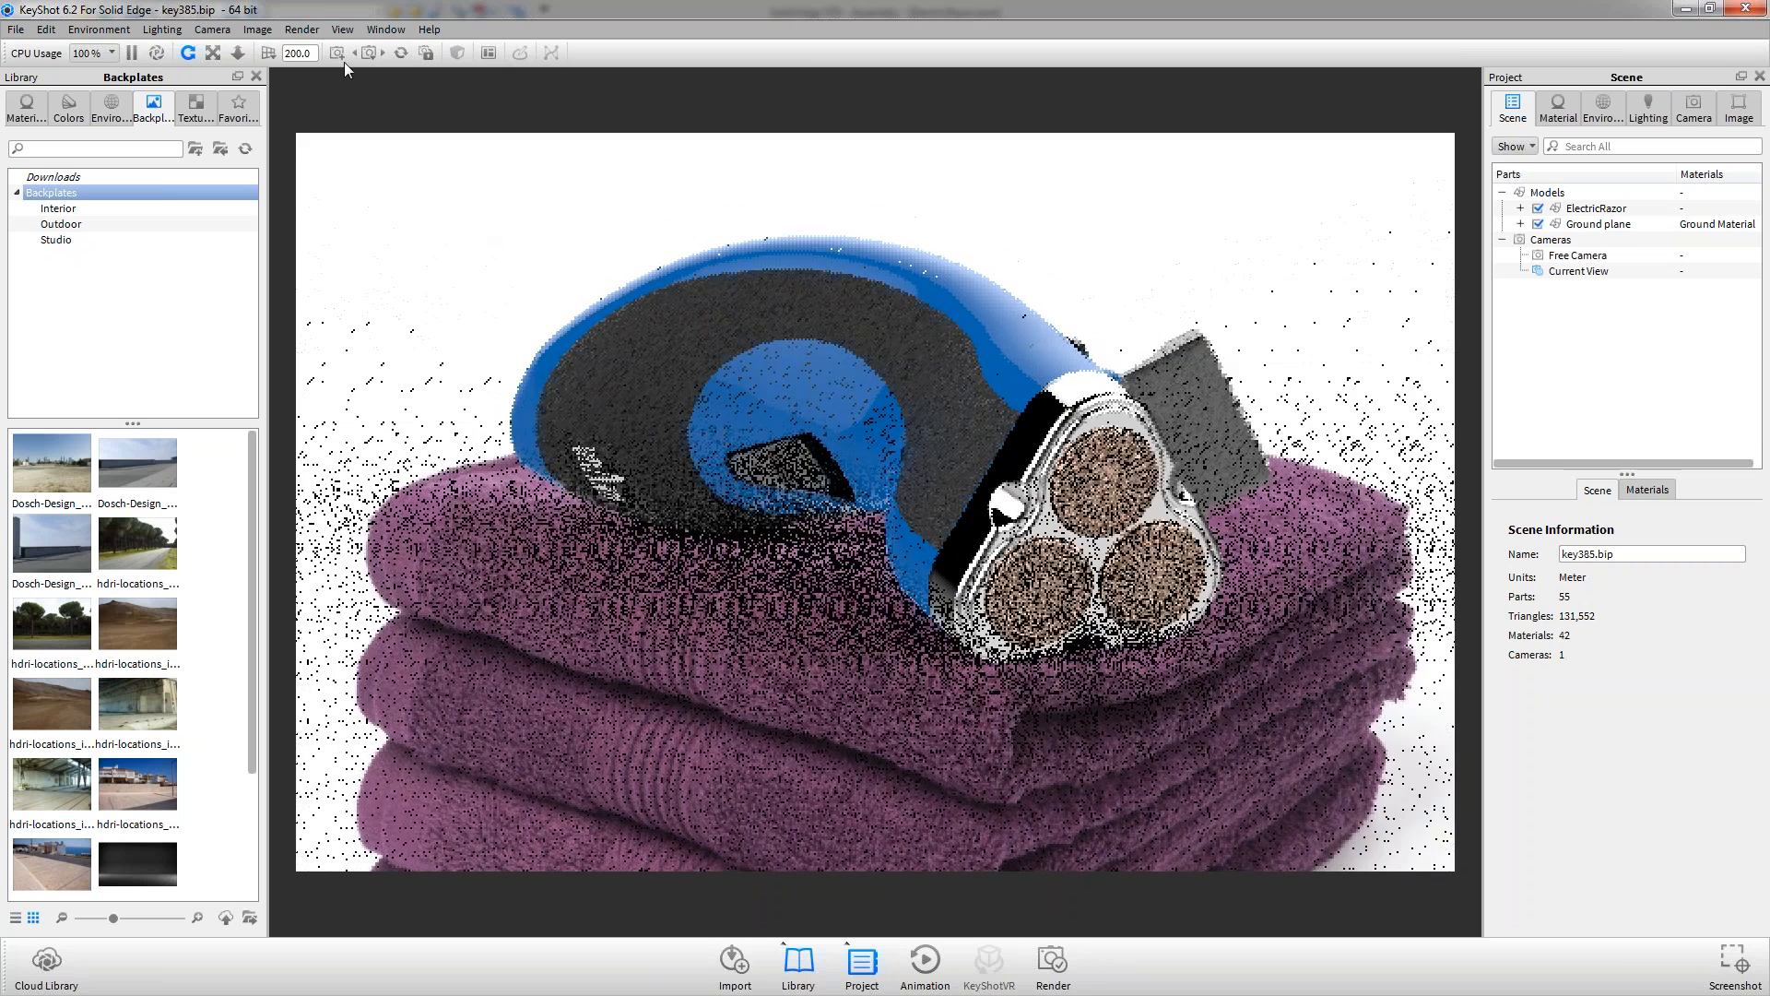
Set the camera perspective to 38 and shrink the razor until it fits on the top towel
{"action": "left_click", "coordinate": [302, 54]}
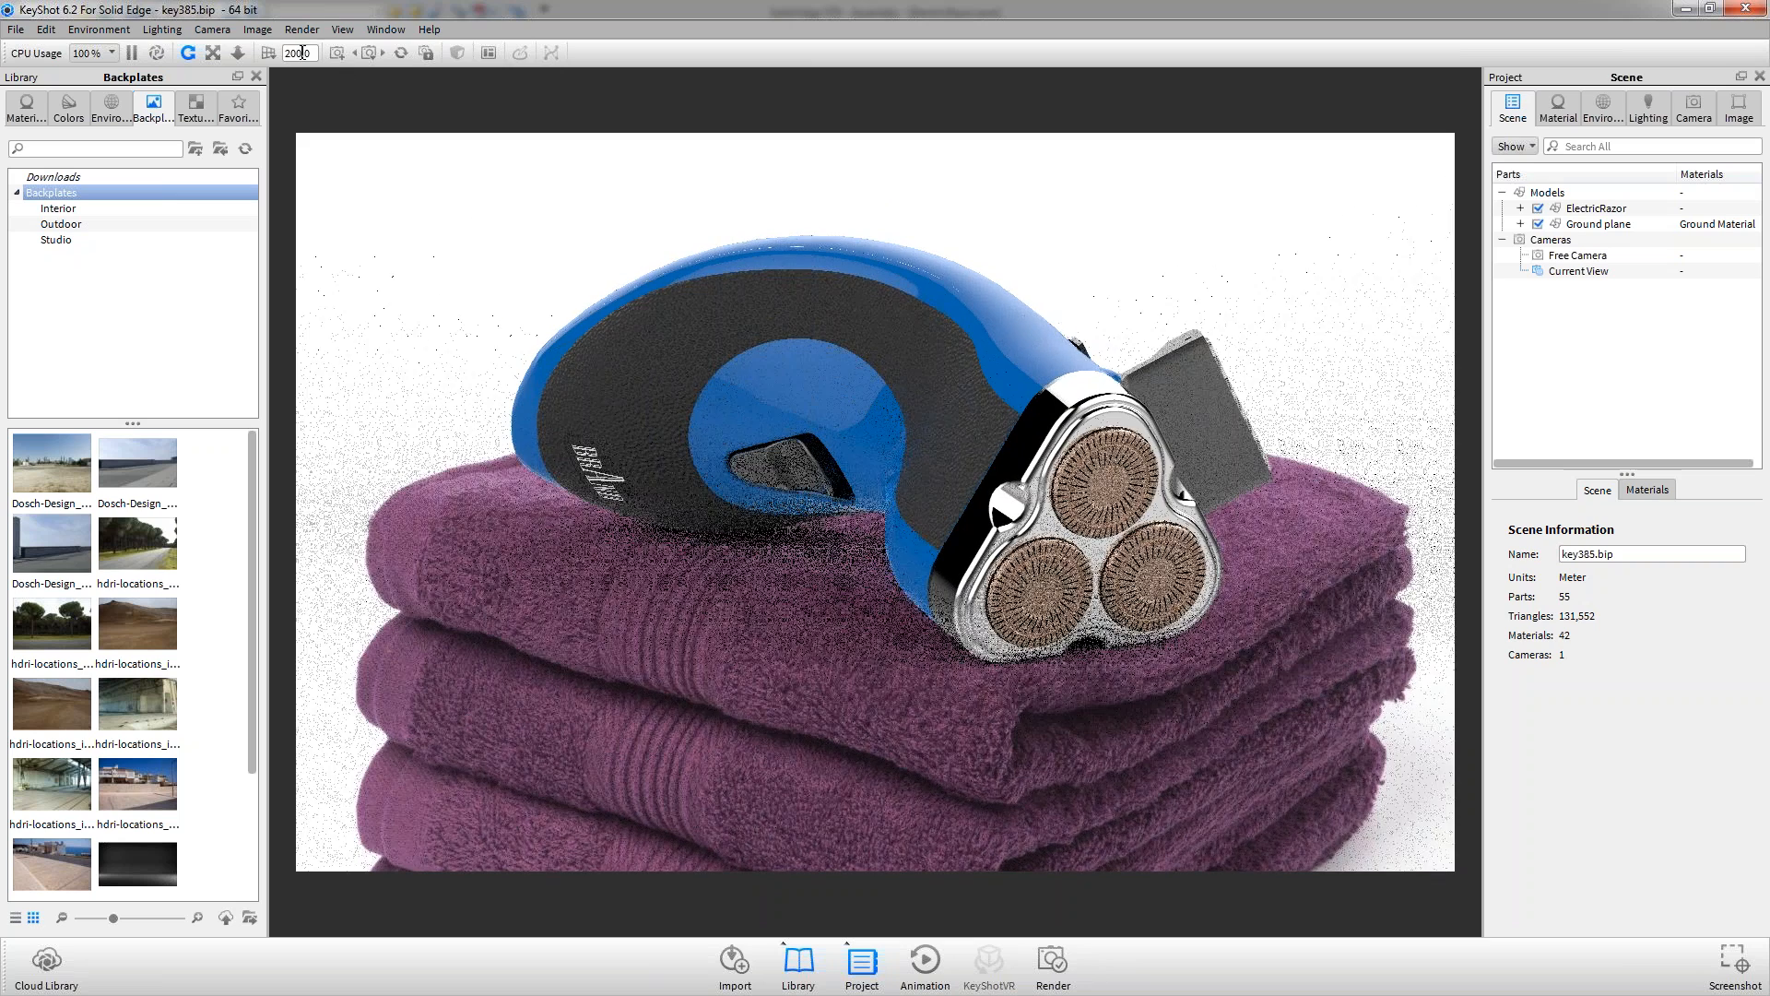
{"action": "left_click", "coordinate": [274, 53]}
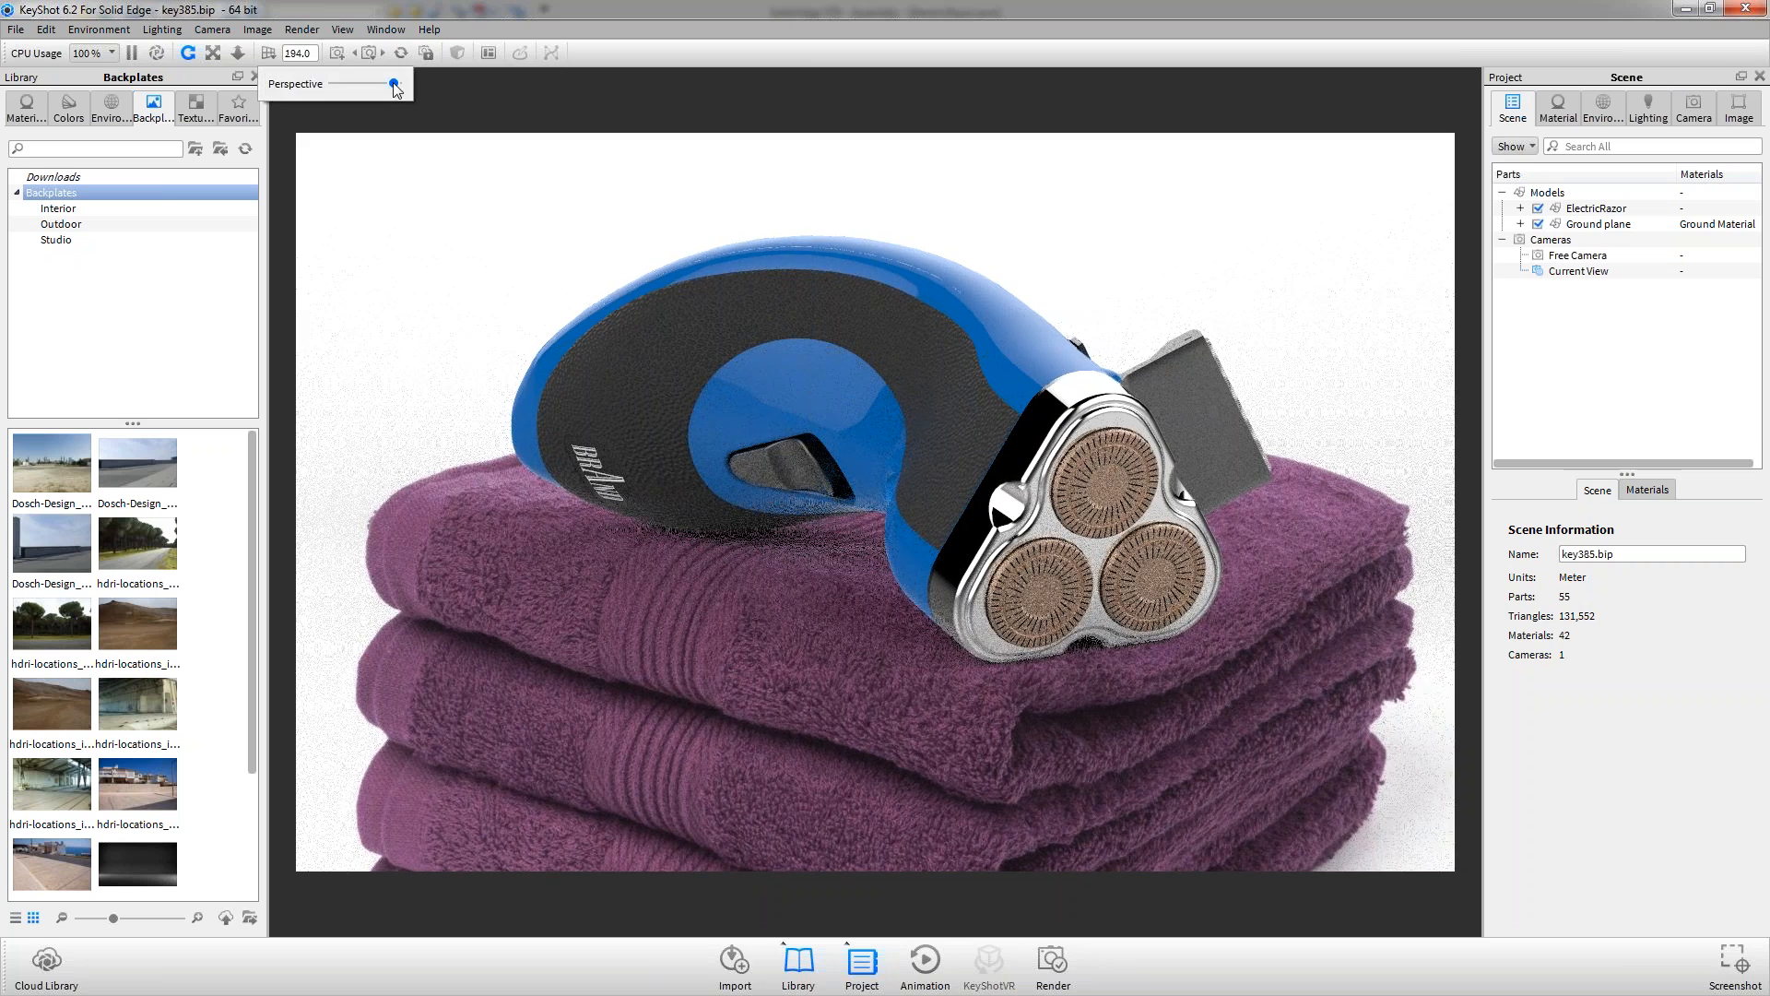
{"action": "left_click_drag", "start_coordinate": [385, 83], "coordinate": [348, 89]}
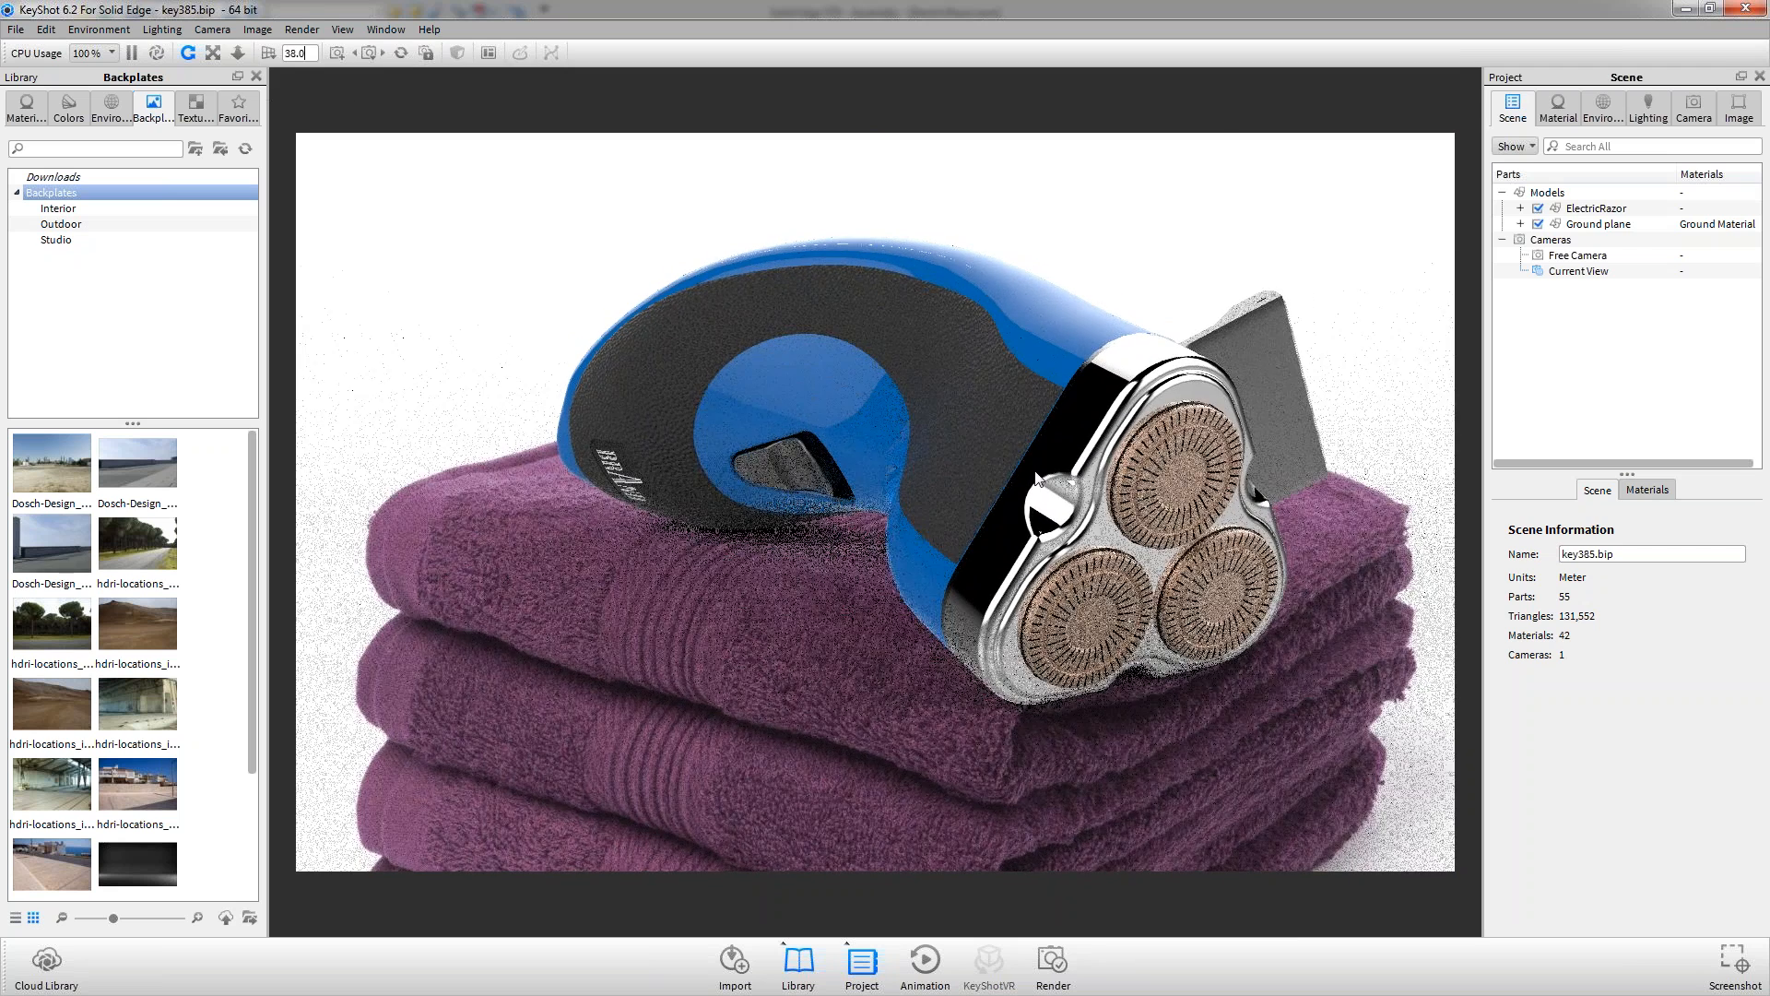
{"action": "scroll", "coordinate": [1057, 503], "scroll_direction": "down", "scroll_amount": 2}
{"action": "scroll", "coordinate": [1048, 489], "scroll_direction": "down", "scroll_amount": 2}
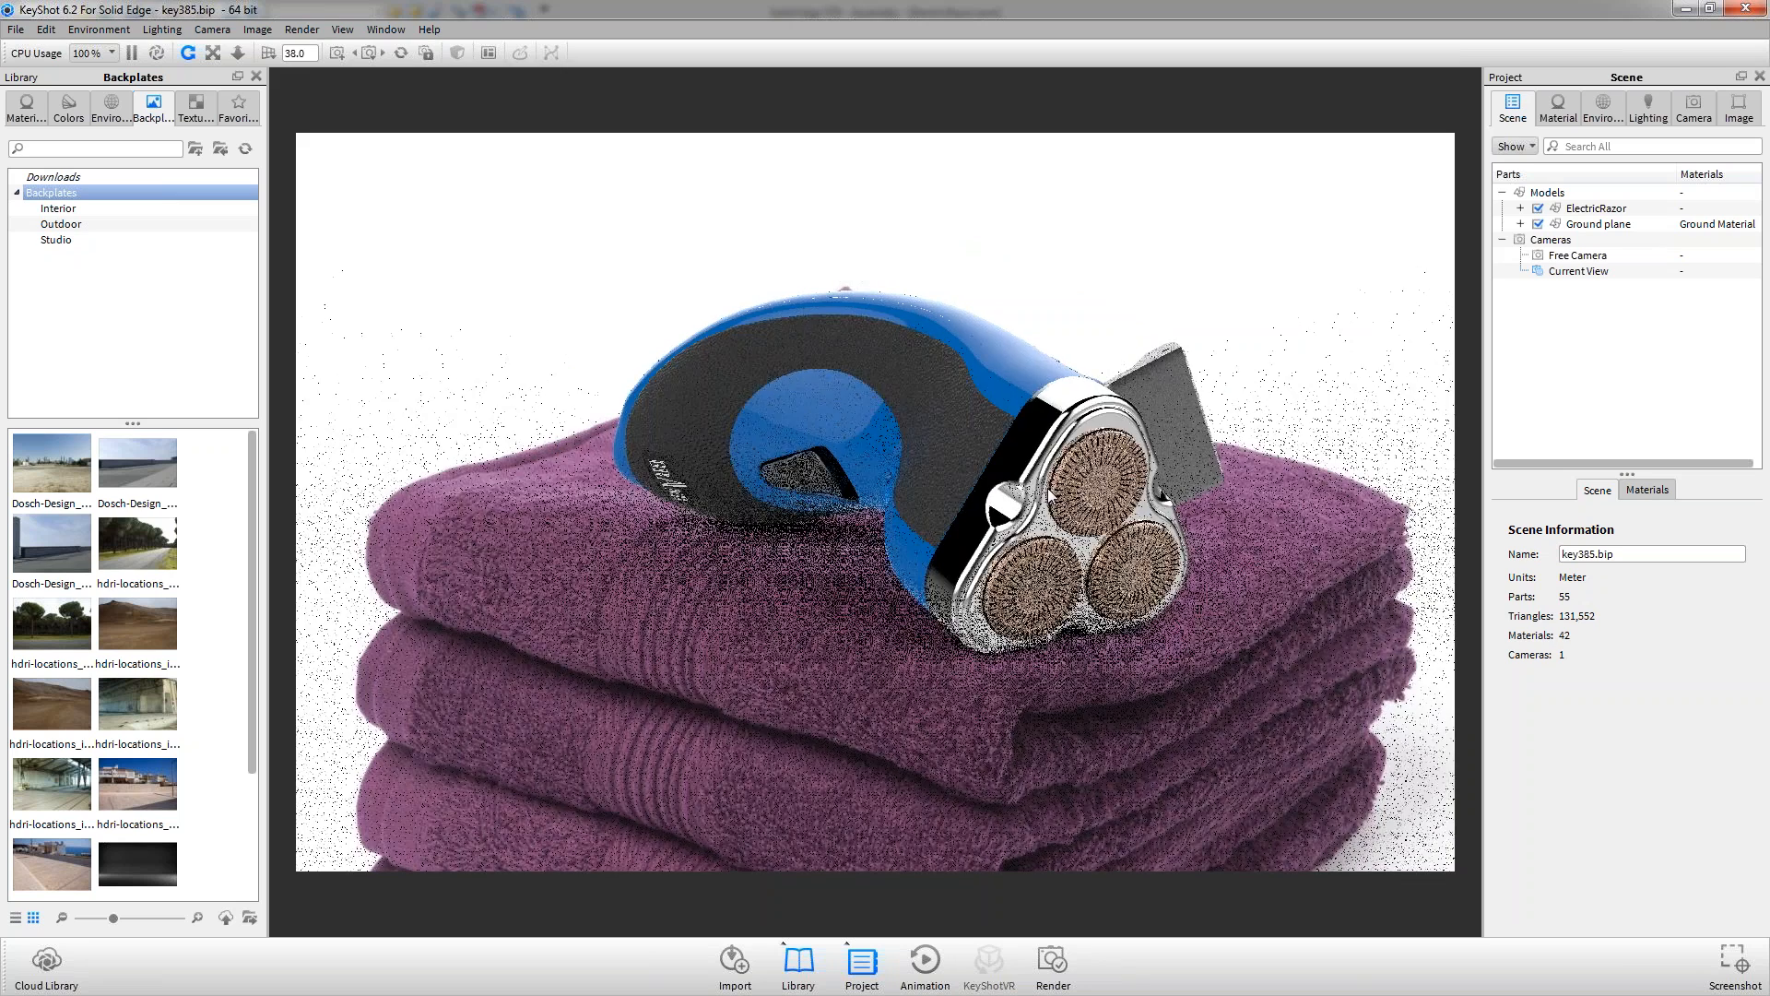
{"action": "scroll", "coordinate": [1047, 481], "scroll_direction": "down", "scroll_amount": 1}
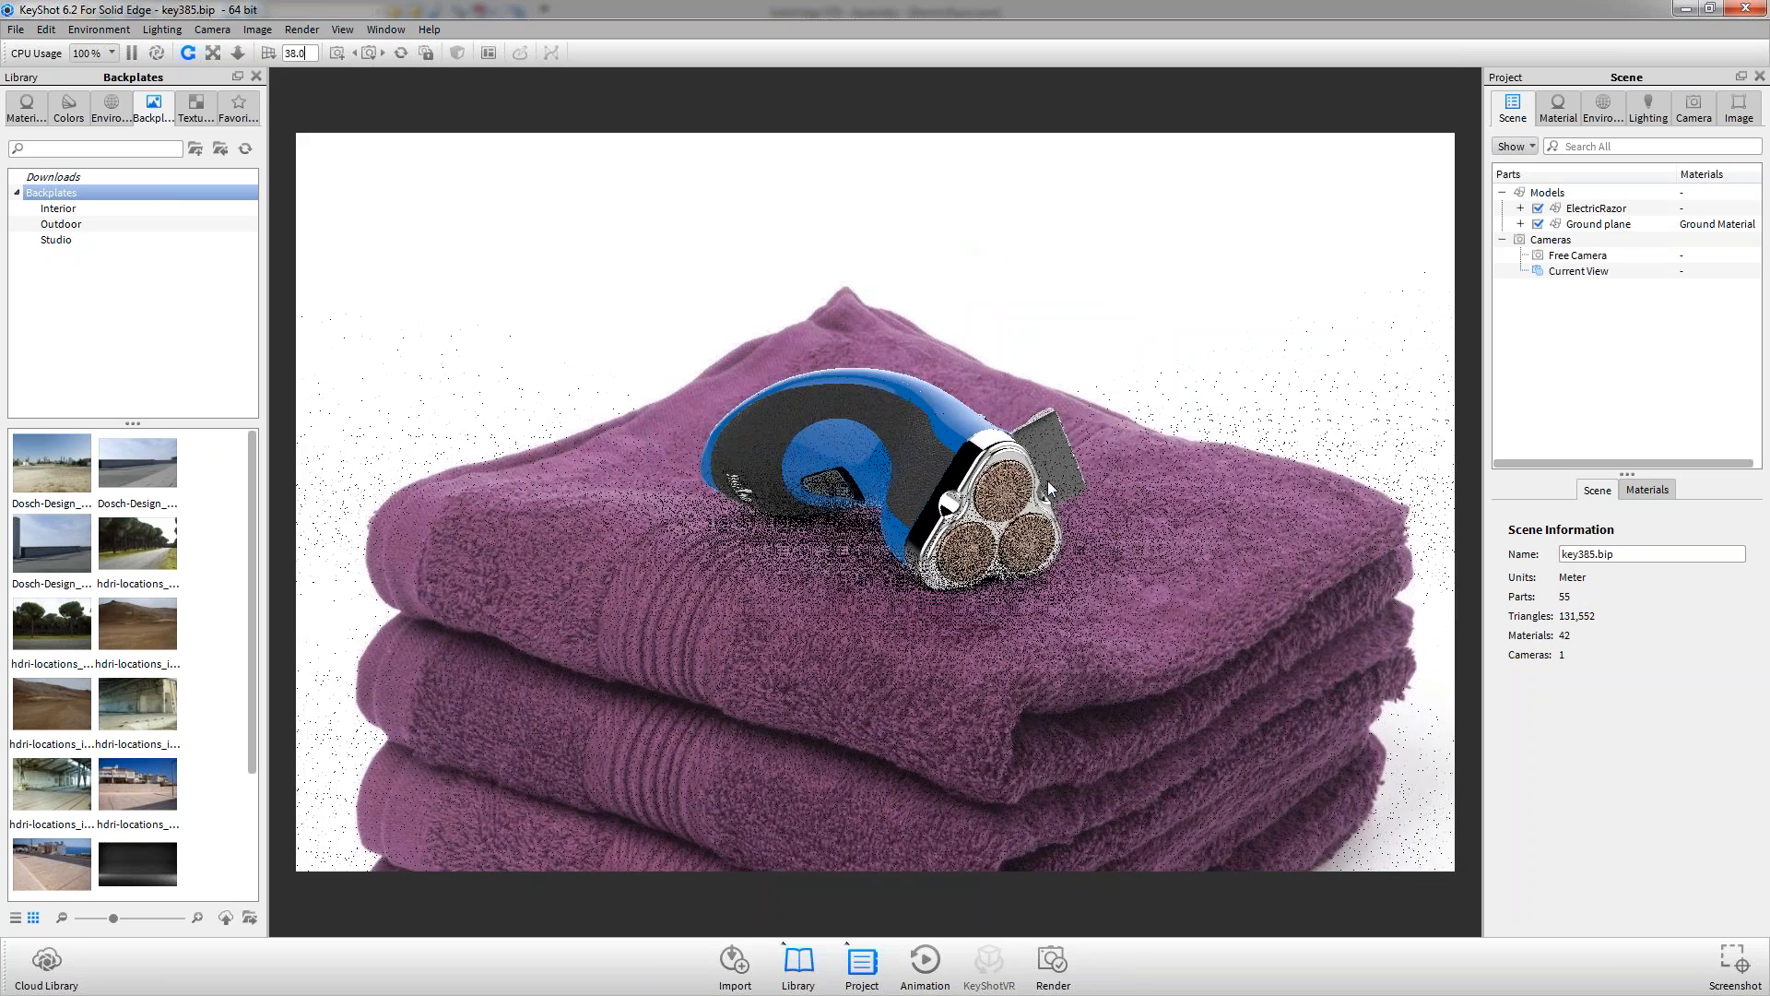
{"action": "scroll", "coordinate": [1041, 479], "scroll_direction": "down", "scroll_amount": 1}
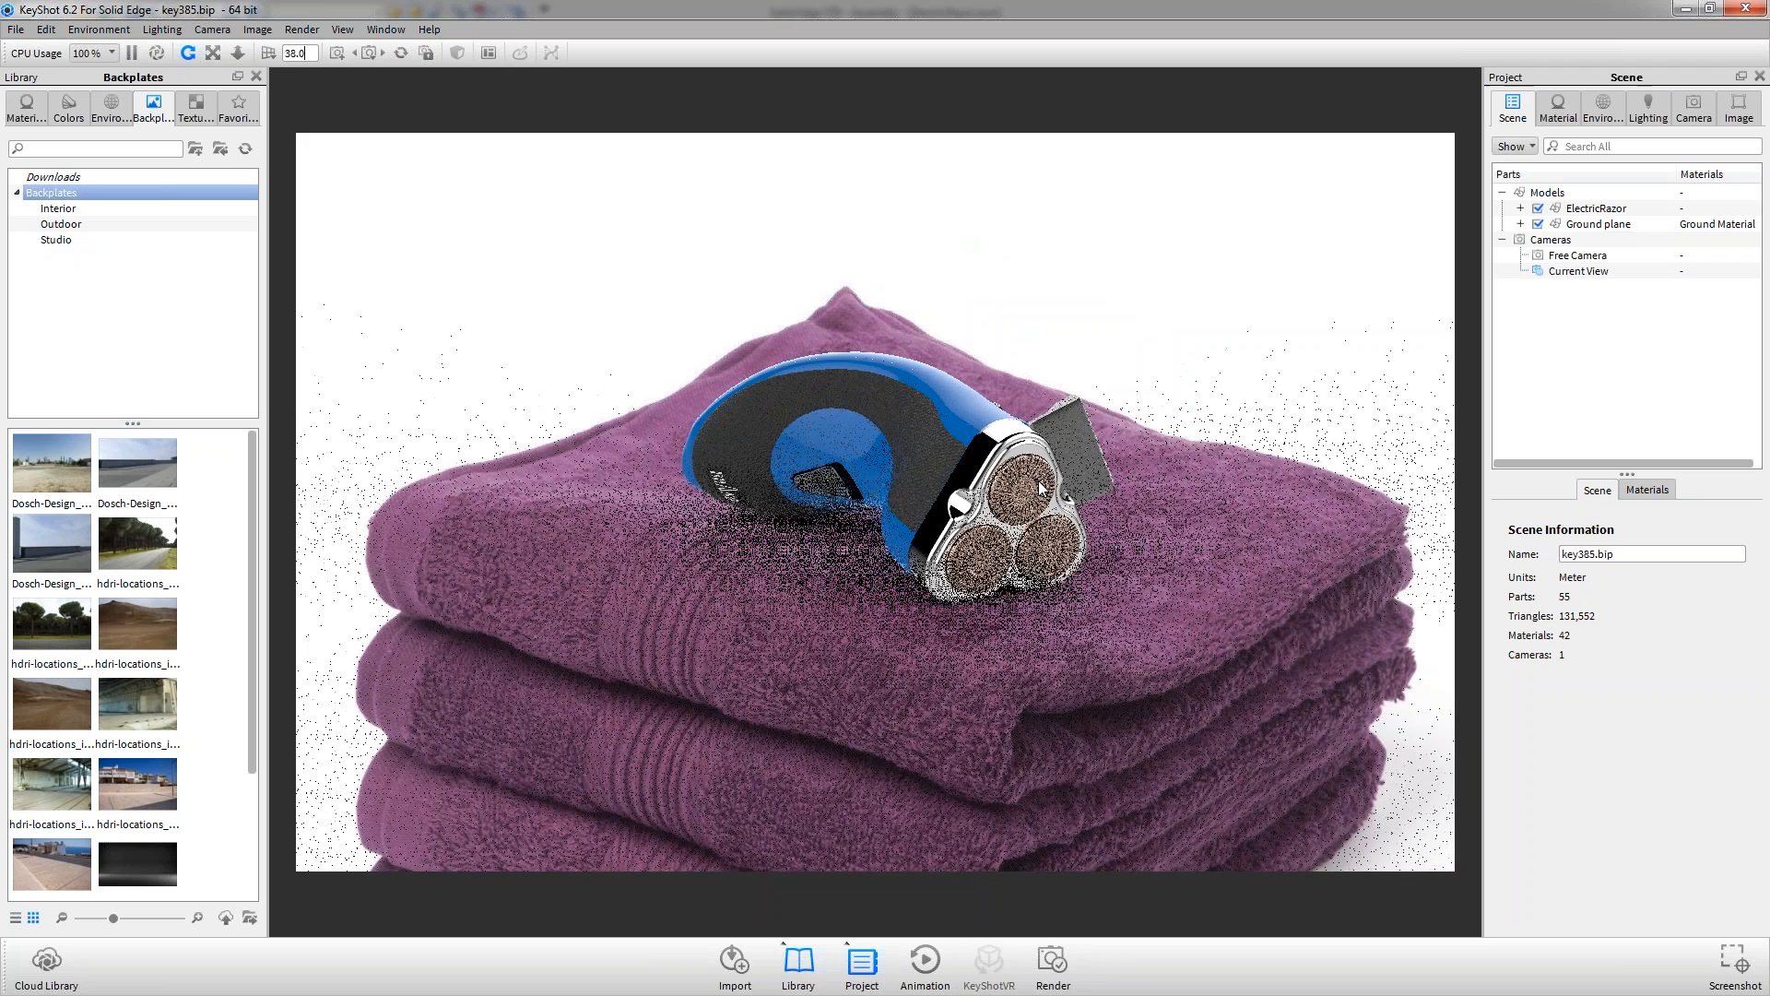
{"action": "scroll", "coordinate": [1038, 479], "scroll_direction": "down", "scroll_amount": 1}
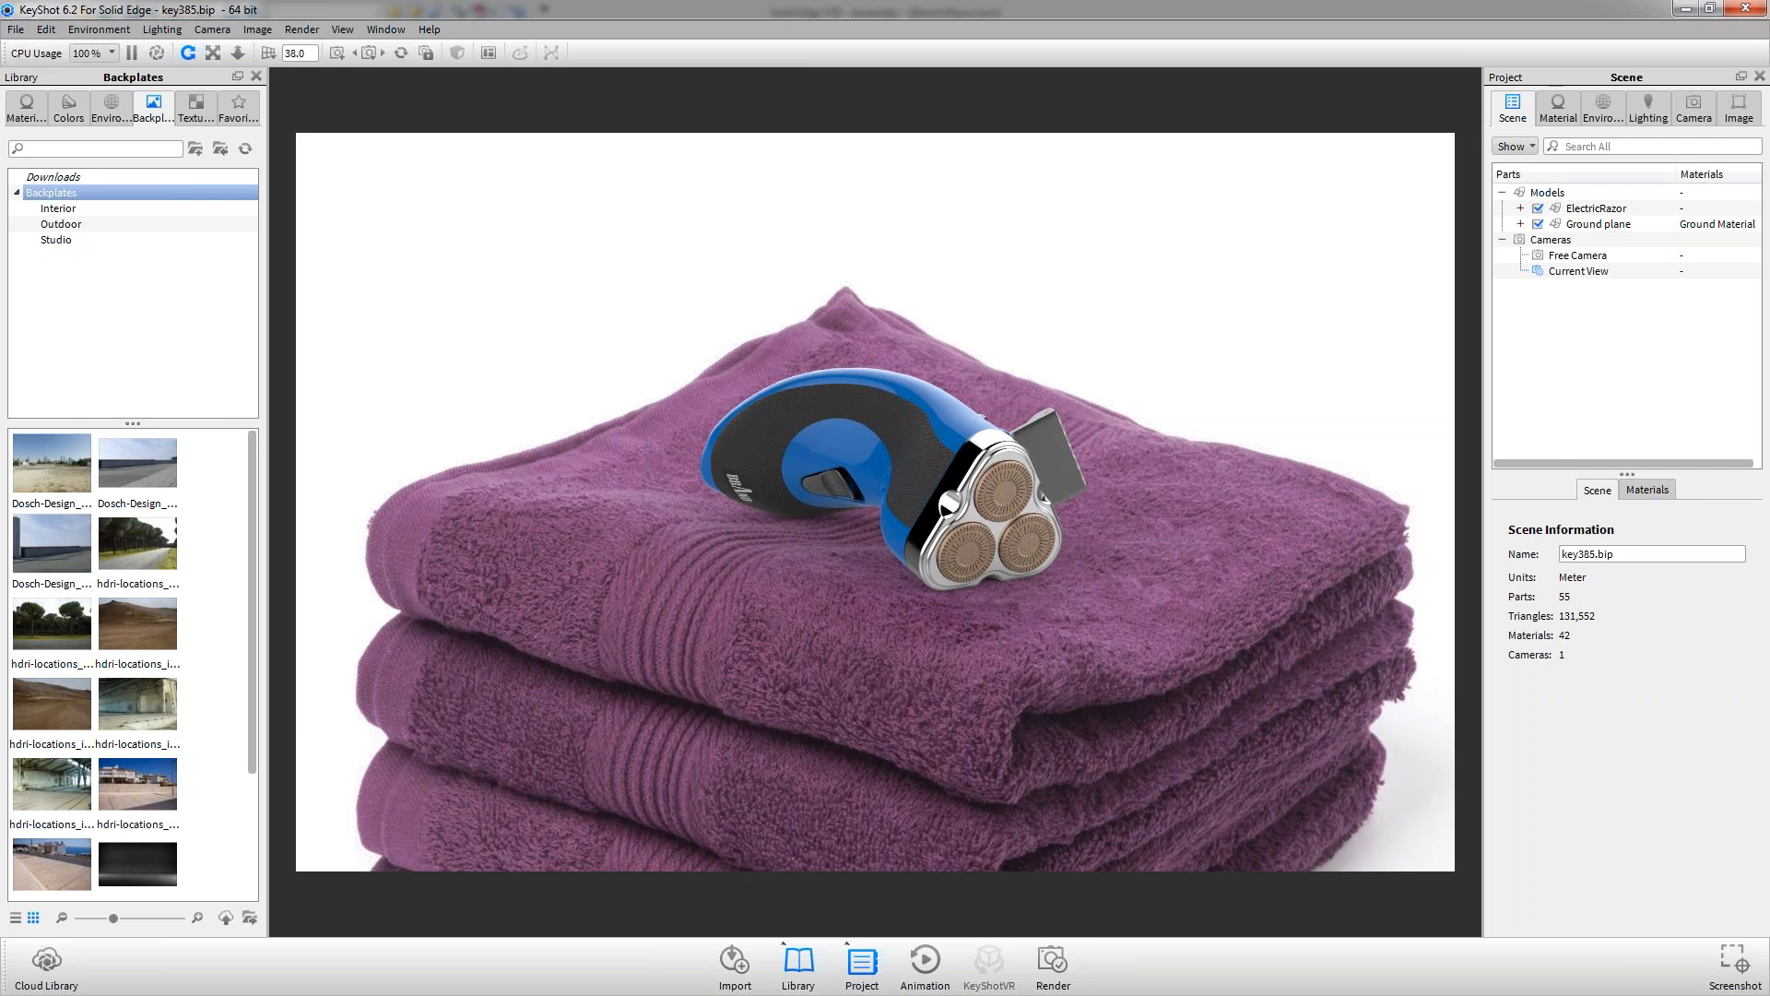
Switch to Solid Edge and replace all three Screen.par occurrences in the shaving head with HDScreen.par
{"action": "key", "text": "alt+Tab"}
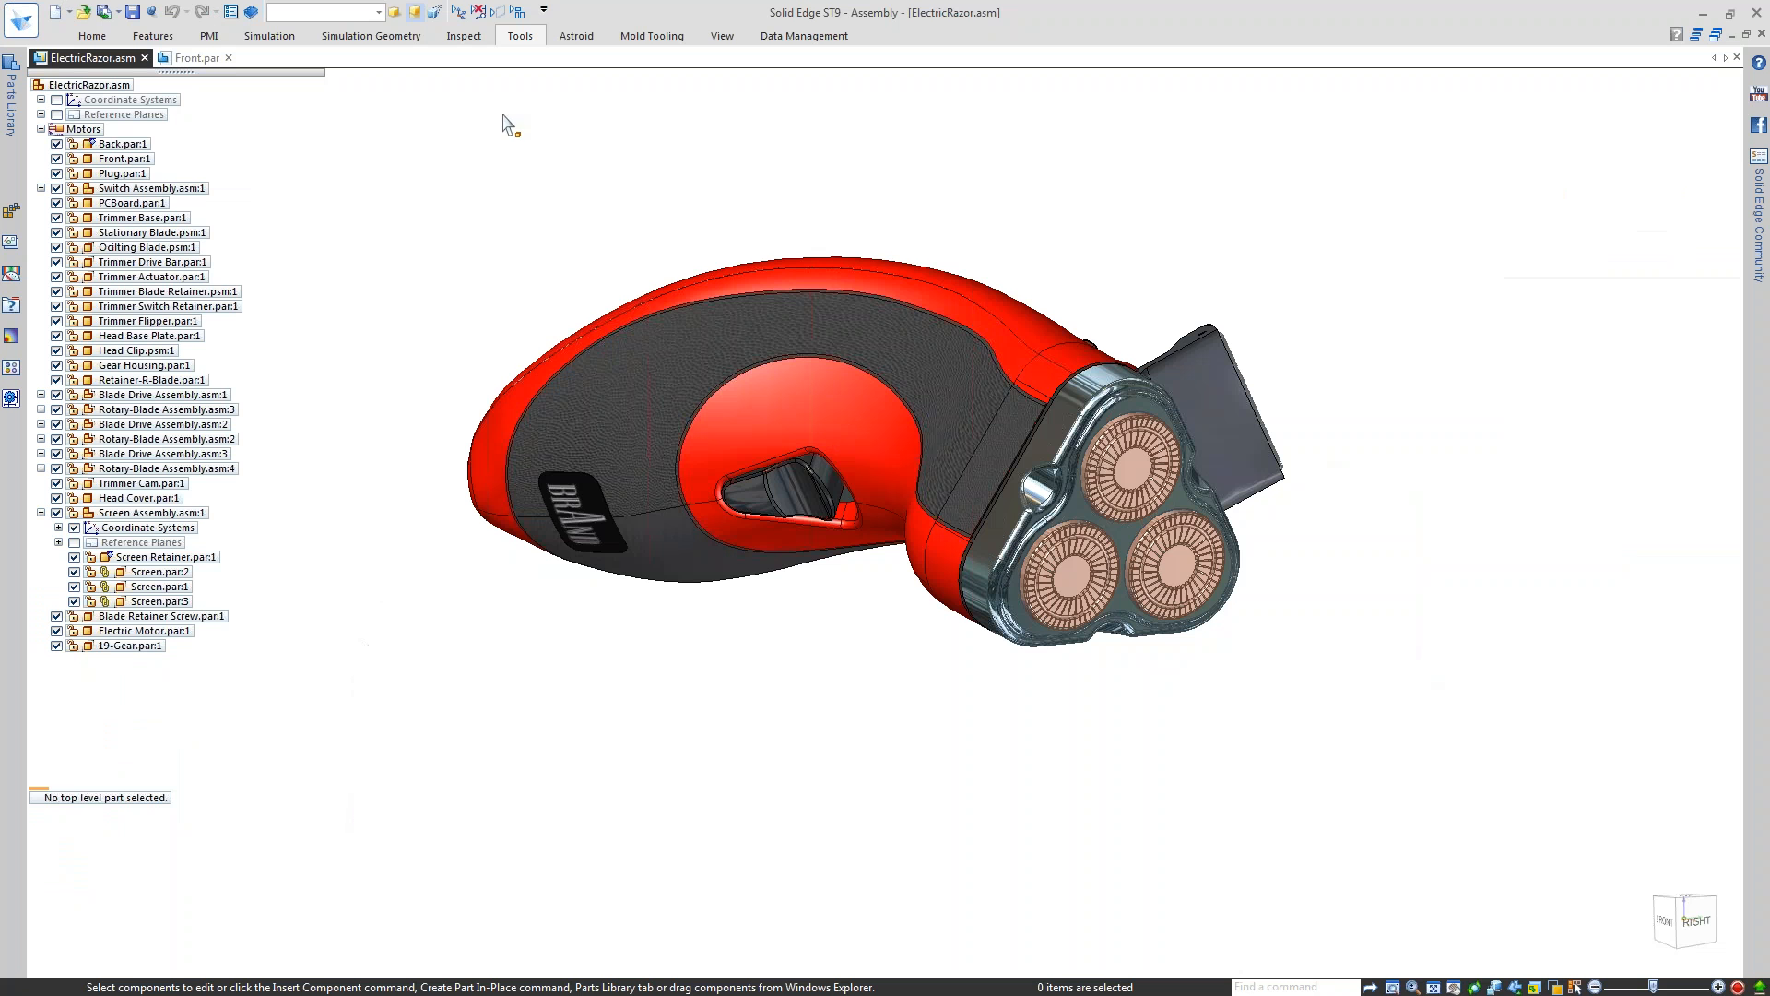
{"action": "left_click", "coordinate": [1131, 475]}
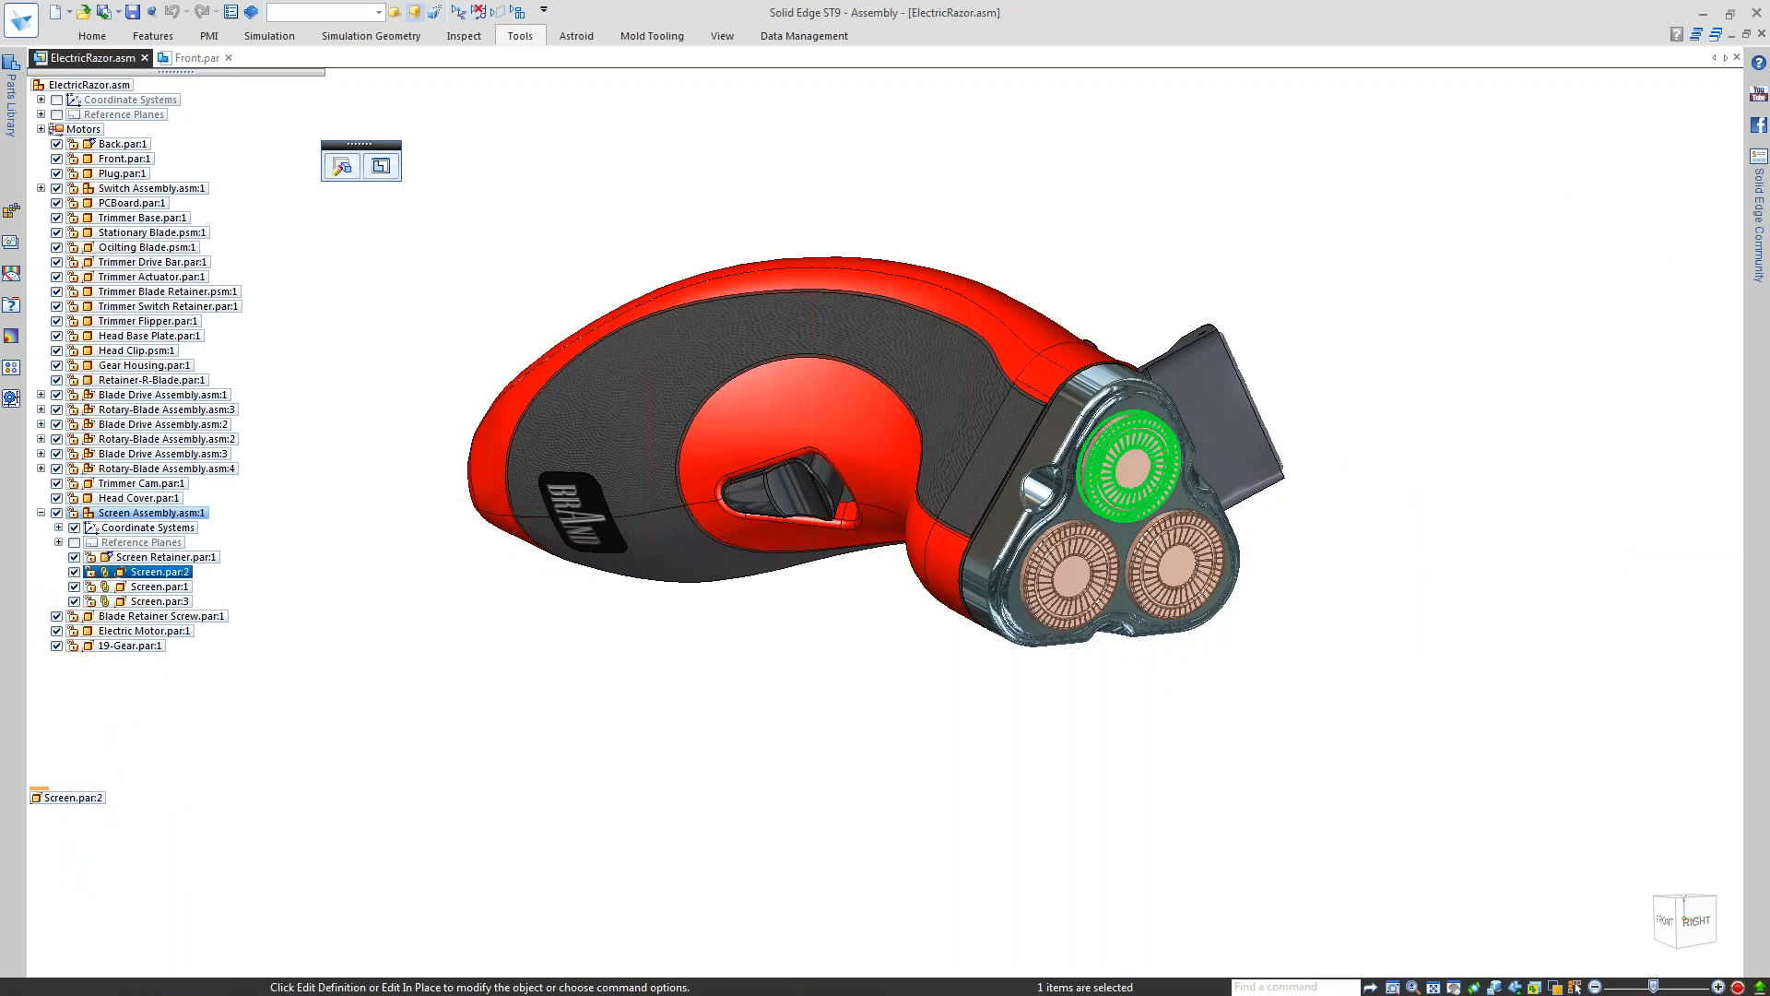
{"action": "right_click", "coordinate": [1132, 474]}
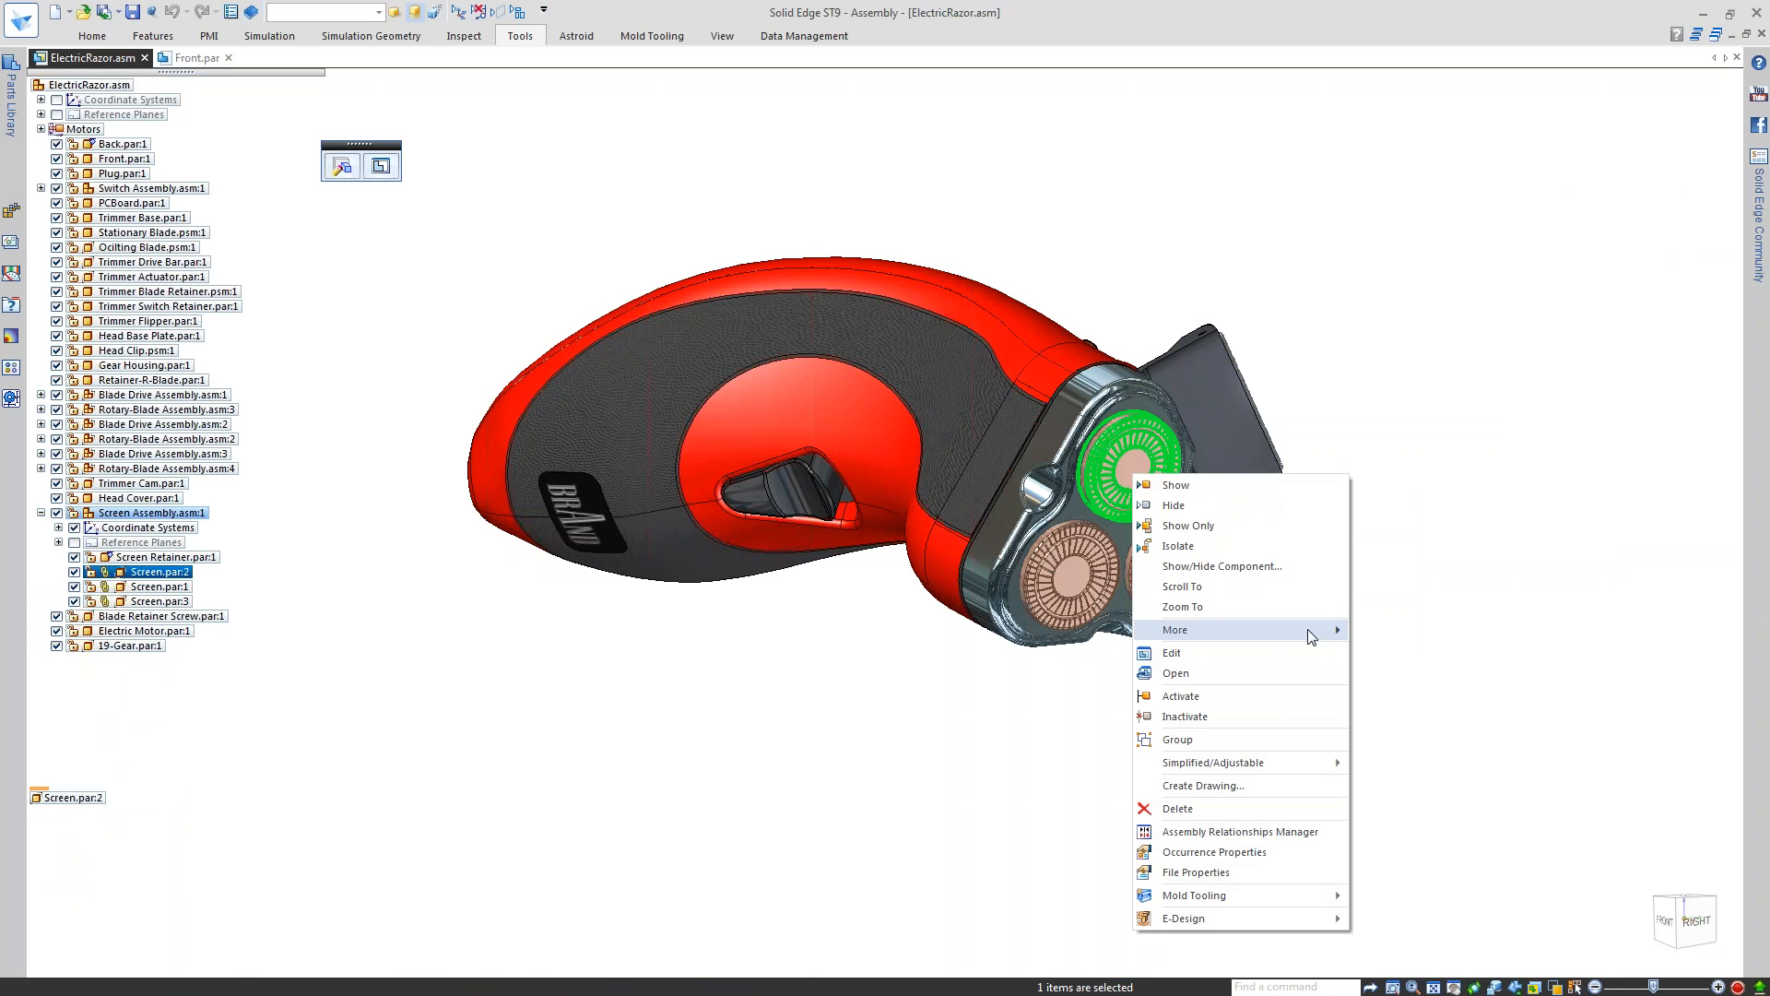
{"action": "mouse_move", "coordinate": [1327, 634]}
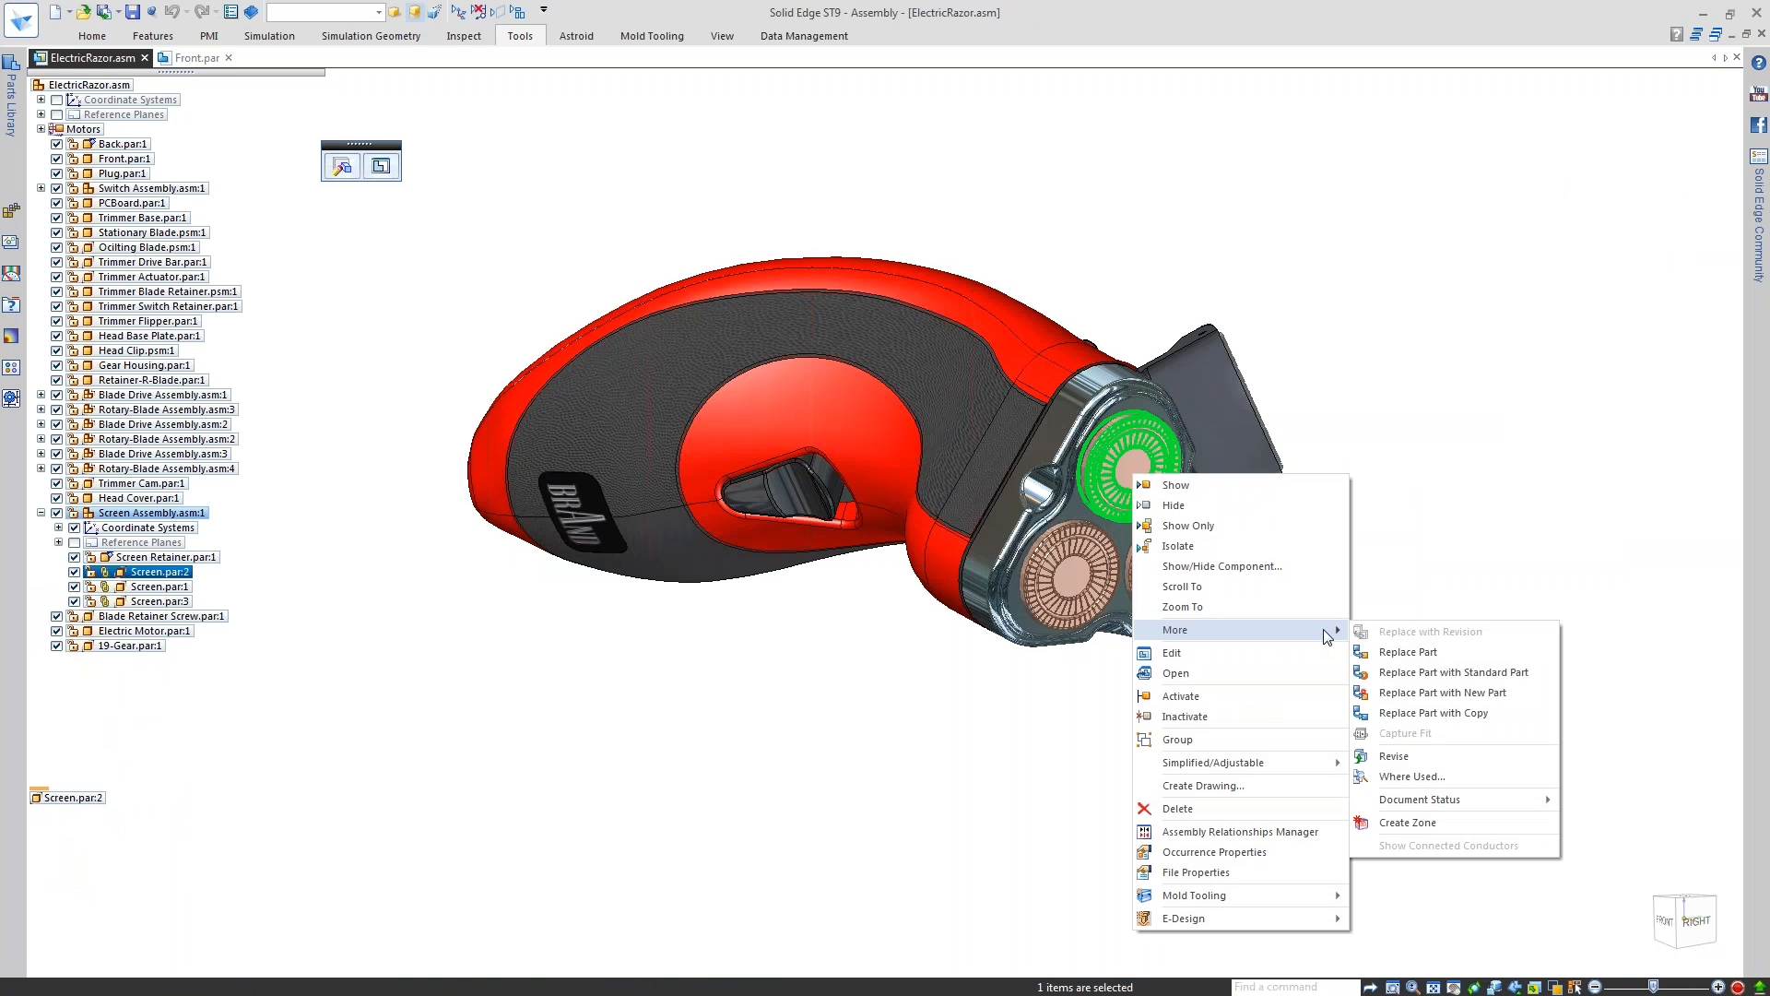
{"action": "left_click", "coordinate": [1409, 653]}
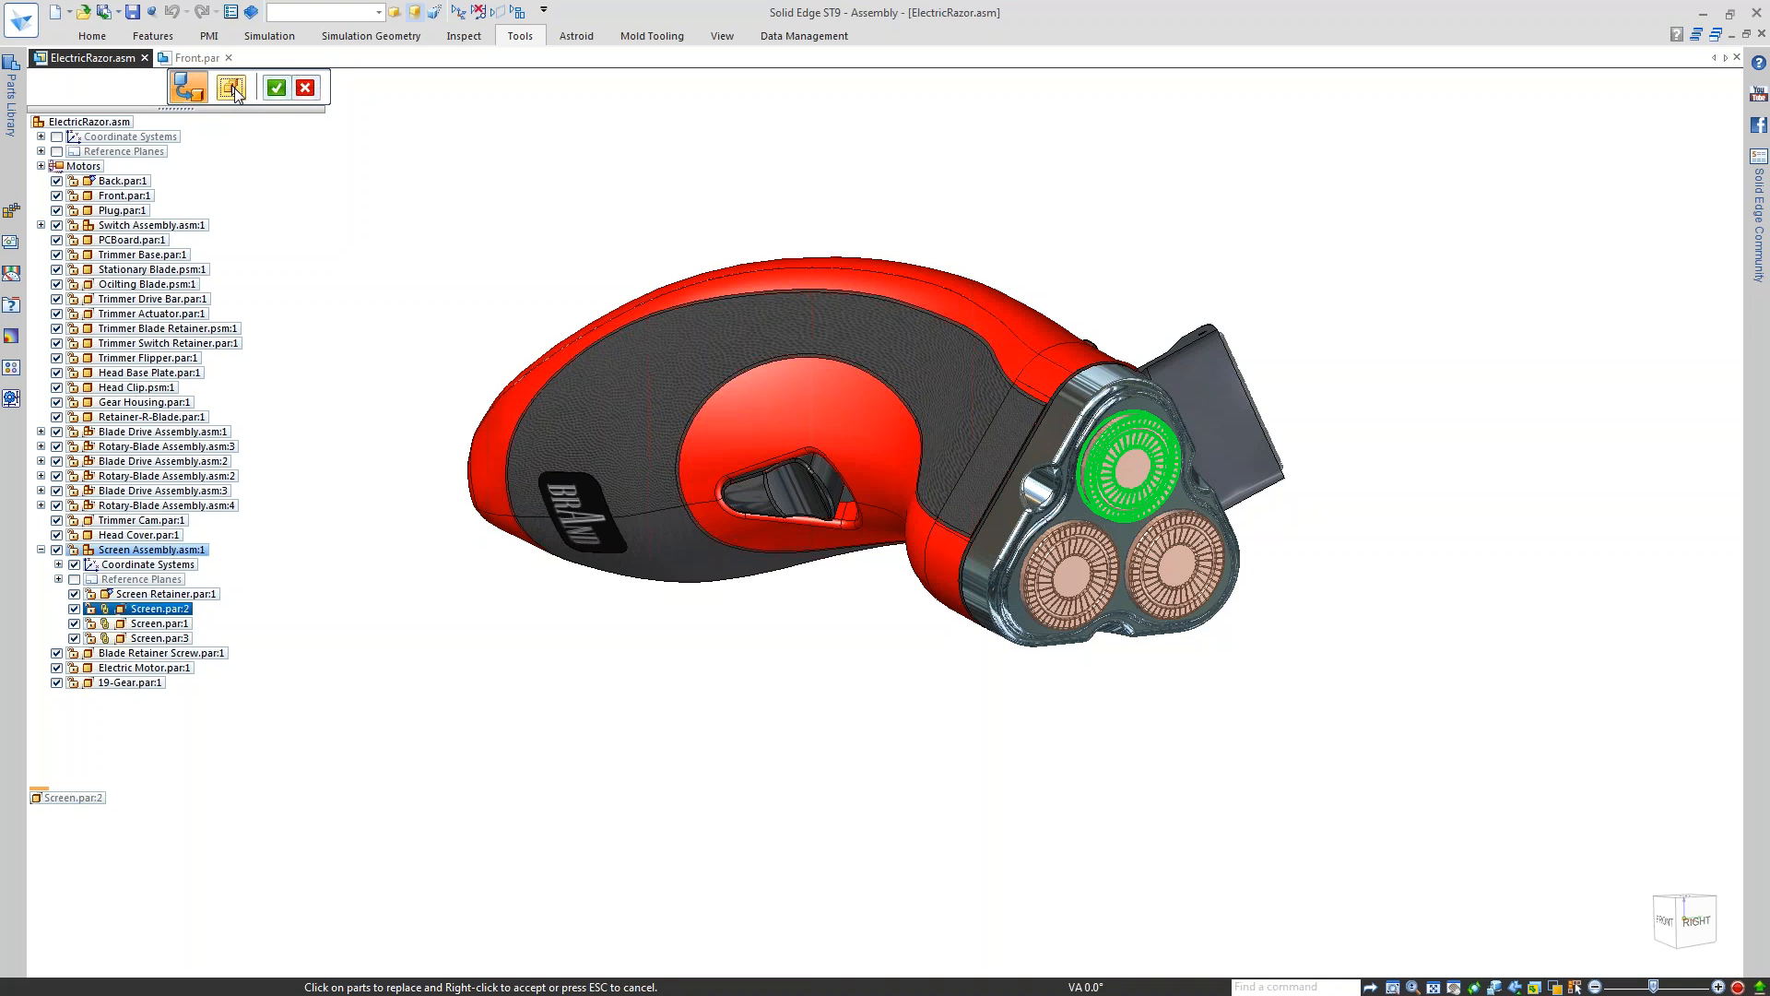
{"action": "left_click", "coordinate": [232, 89]}
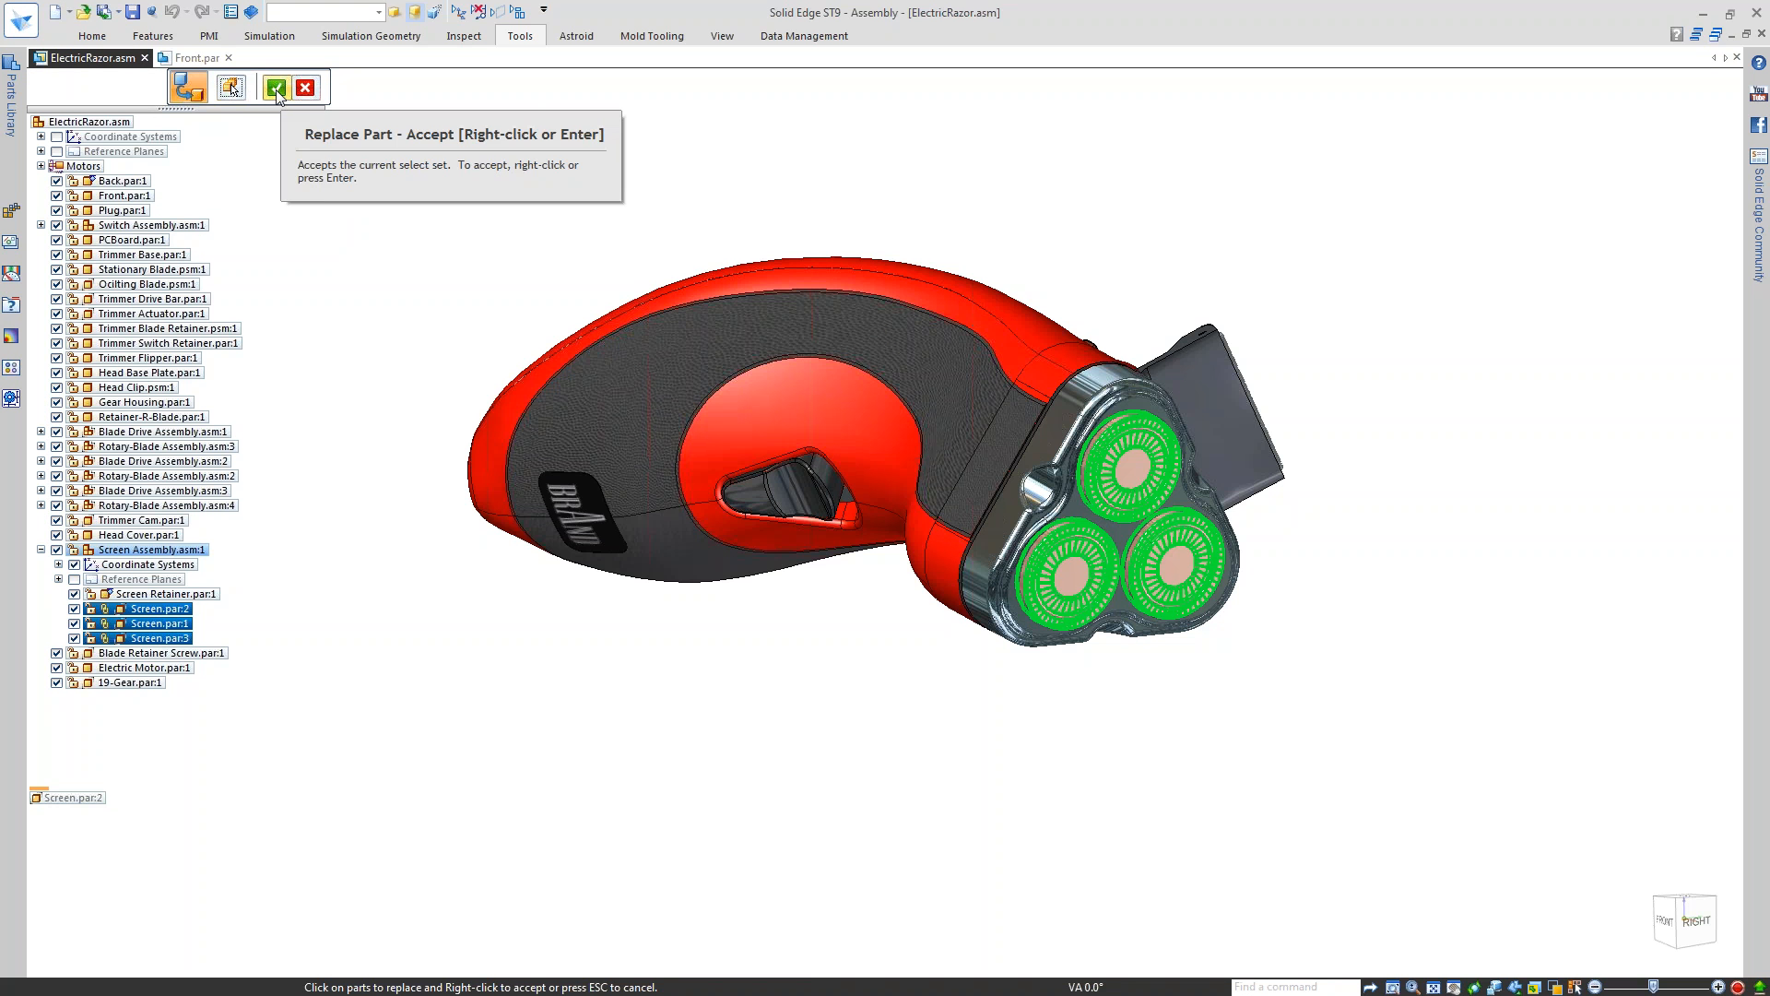
{"action": "left_click", "coordinate": [277, 90]}
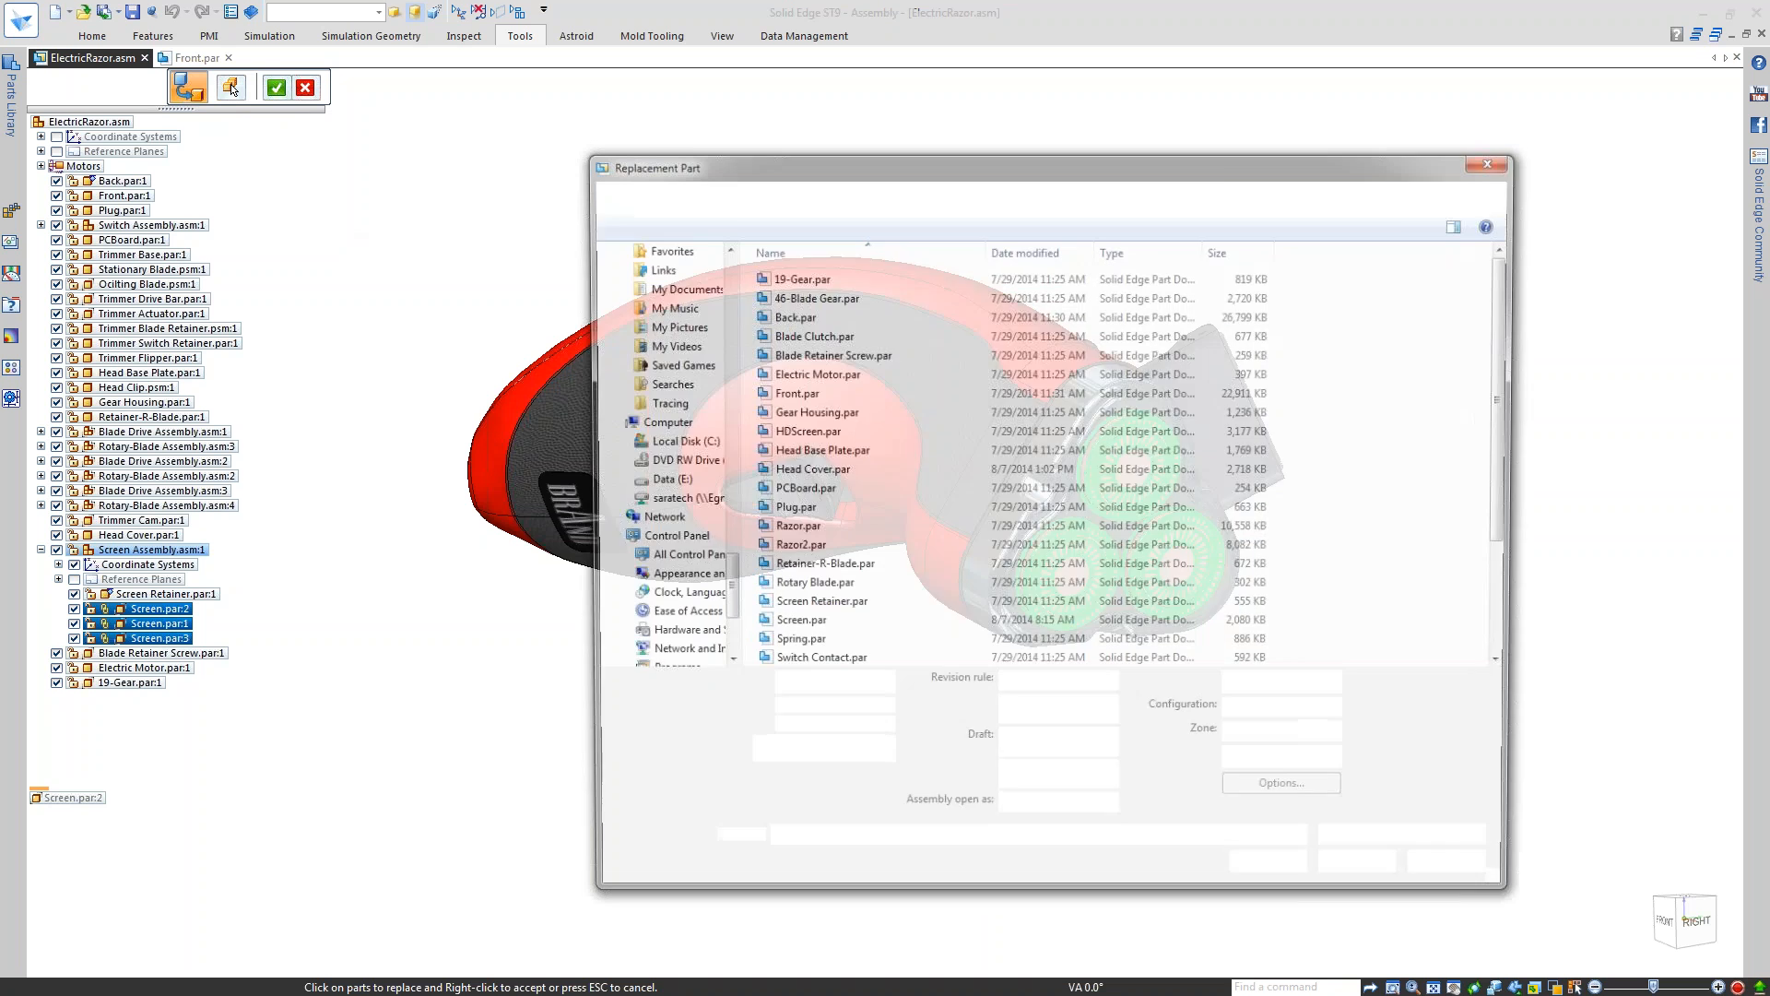
{"action": "left_click", "coordinate": [820, 433]}
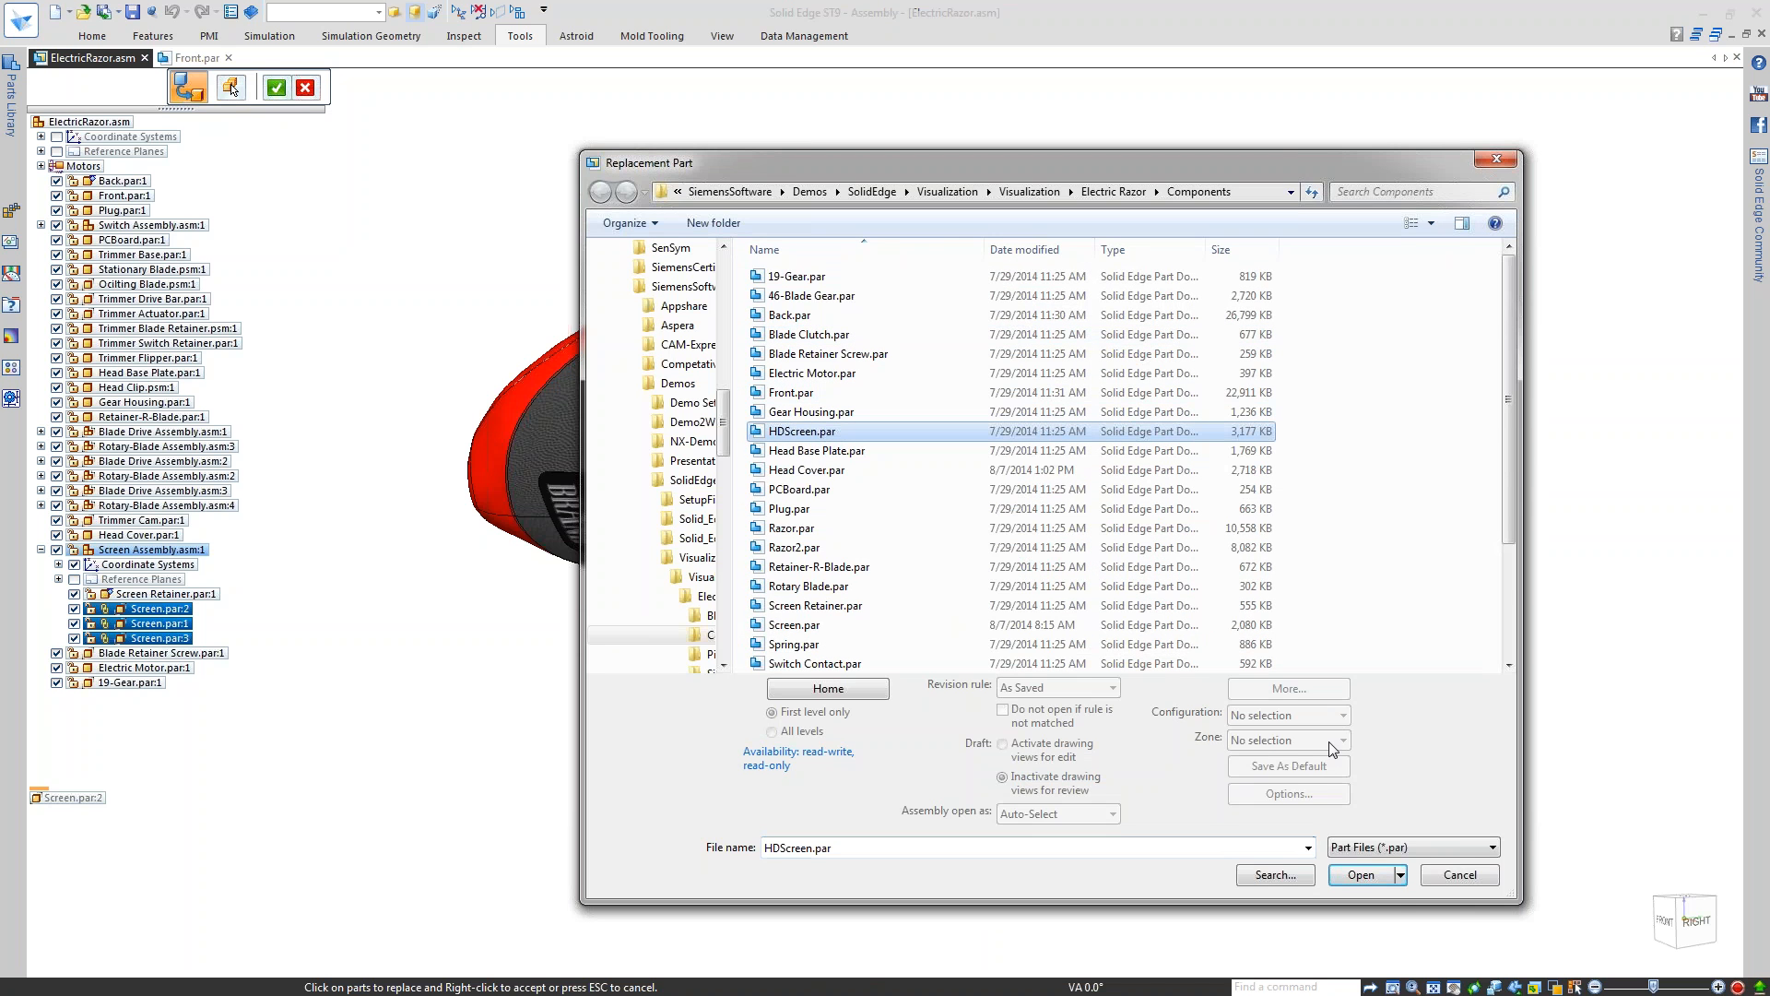
{"action": "left_click", "coordinate": [1368, 875]}
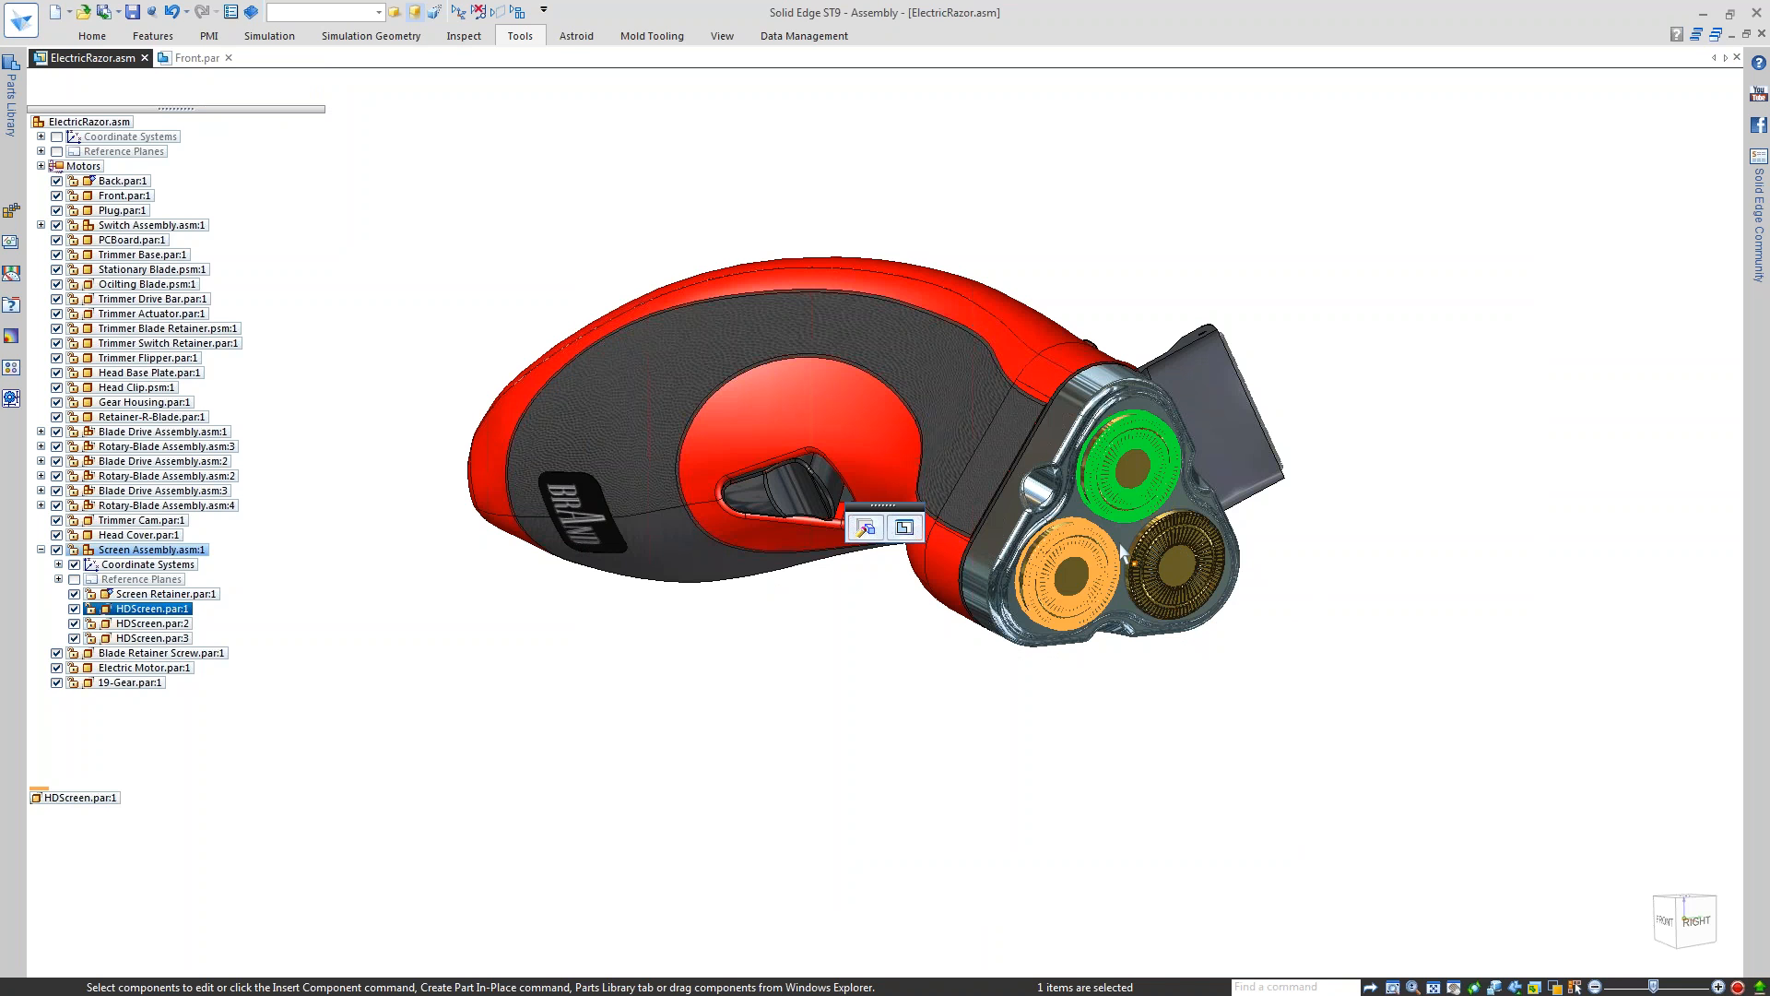
Inspect the new HDScreen parts up close and send the changed assembly to the rendering scene with KeyShot Update
{"action": "scroll", "coordinate": [1136, 551], "scroll_direction": "down", "scroll_amount": 3}
{"action": "scroll", "coordinate": [1135, 551], "scroll_direction": "up", "scroll_amount": 5}
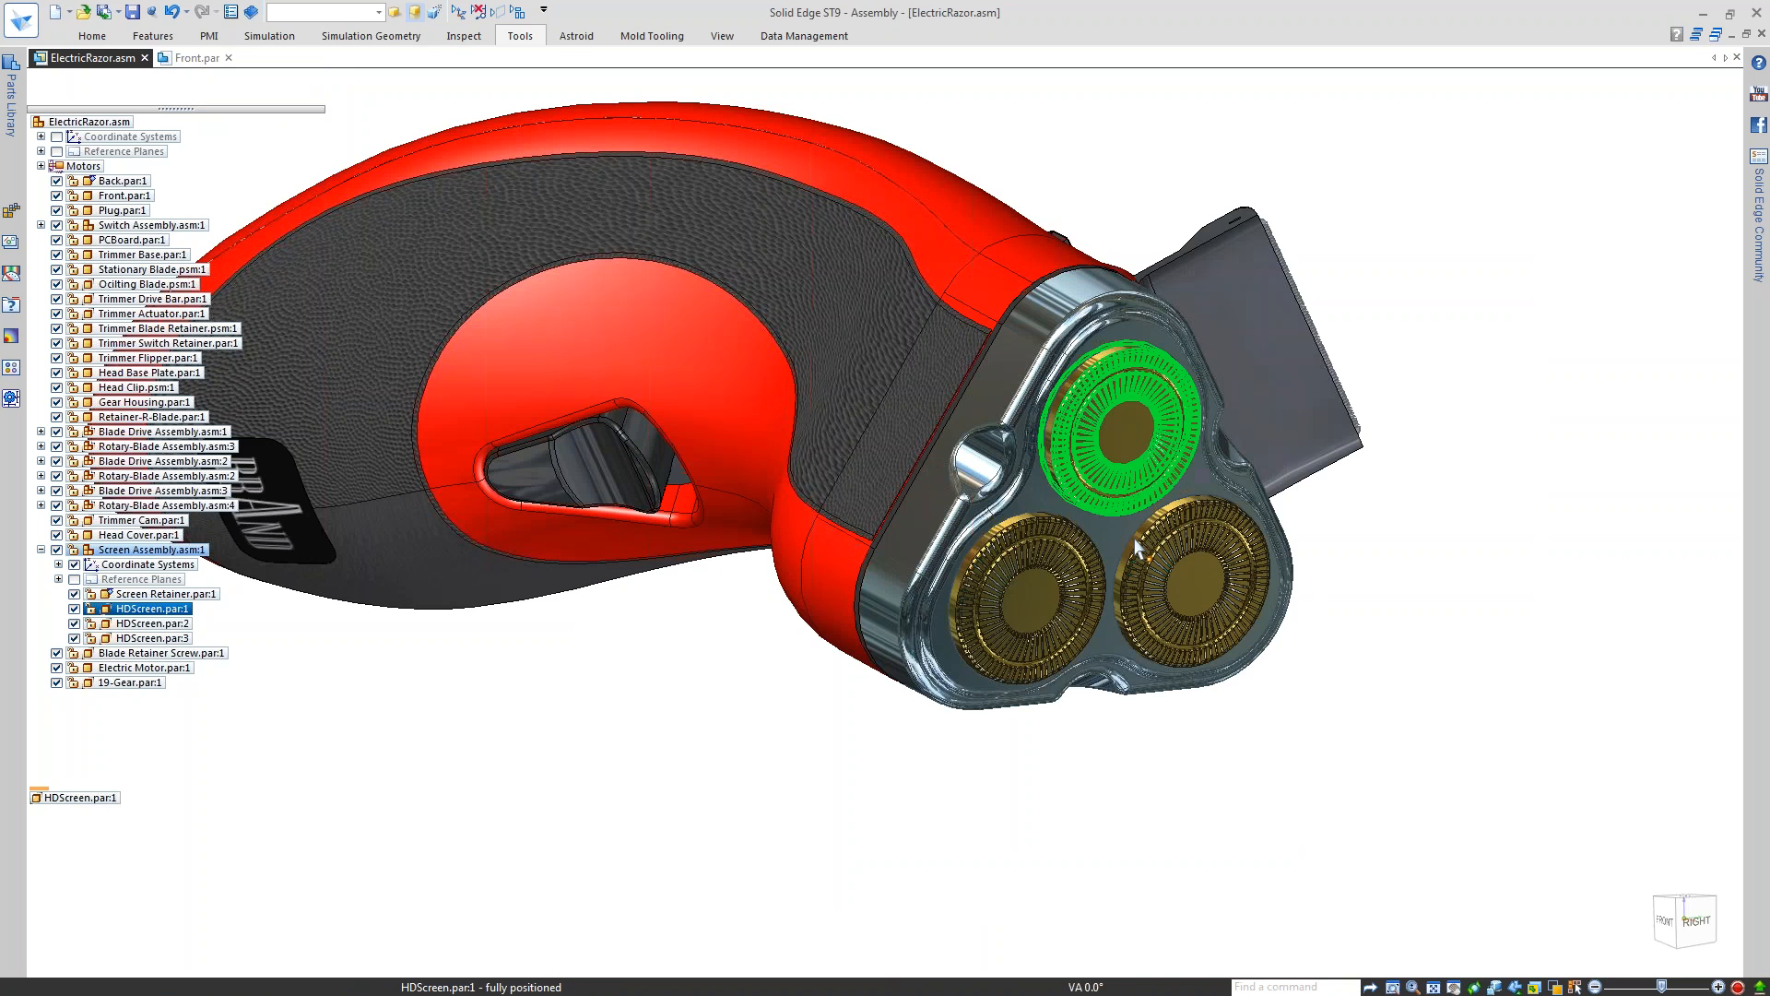
{"action": "scroll", "coordinate": [1136, 550], "scroll_direction": "up", "scroll_amount": 2}
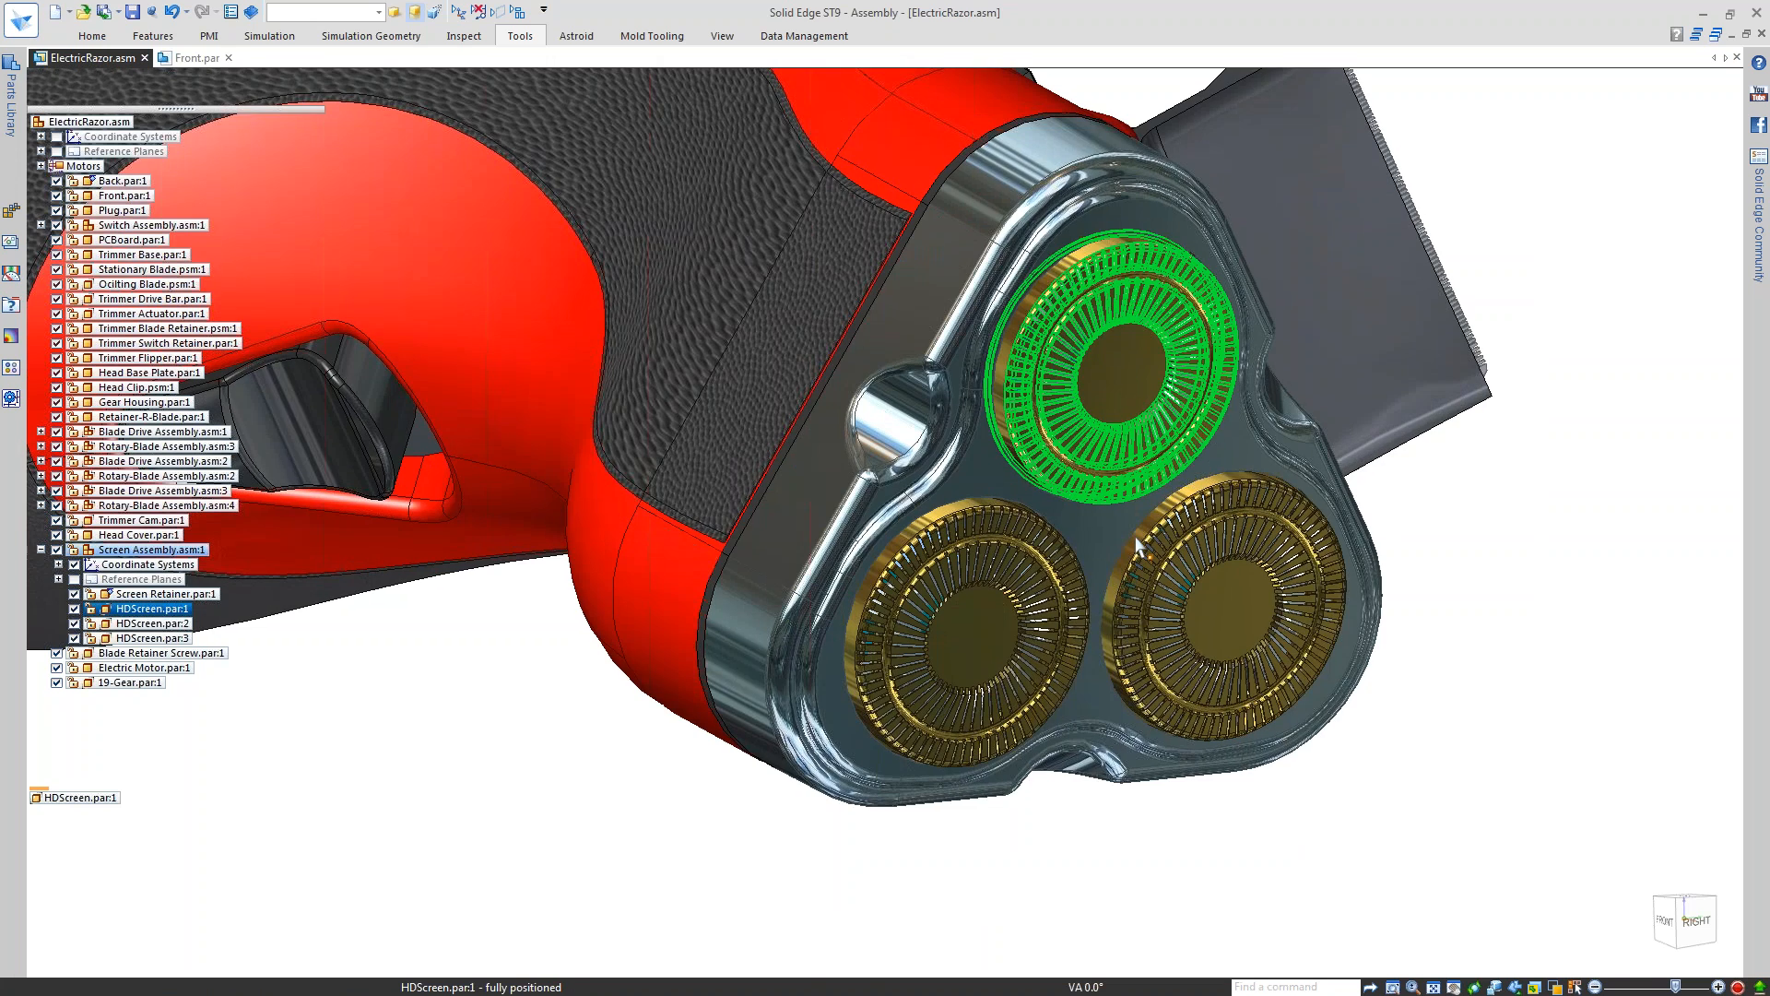
{"action": "scroll", "coordinate": [1135, 551], "scroll_direction": "down", "scroll_amount": 1}
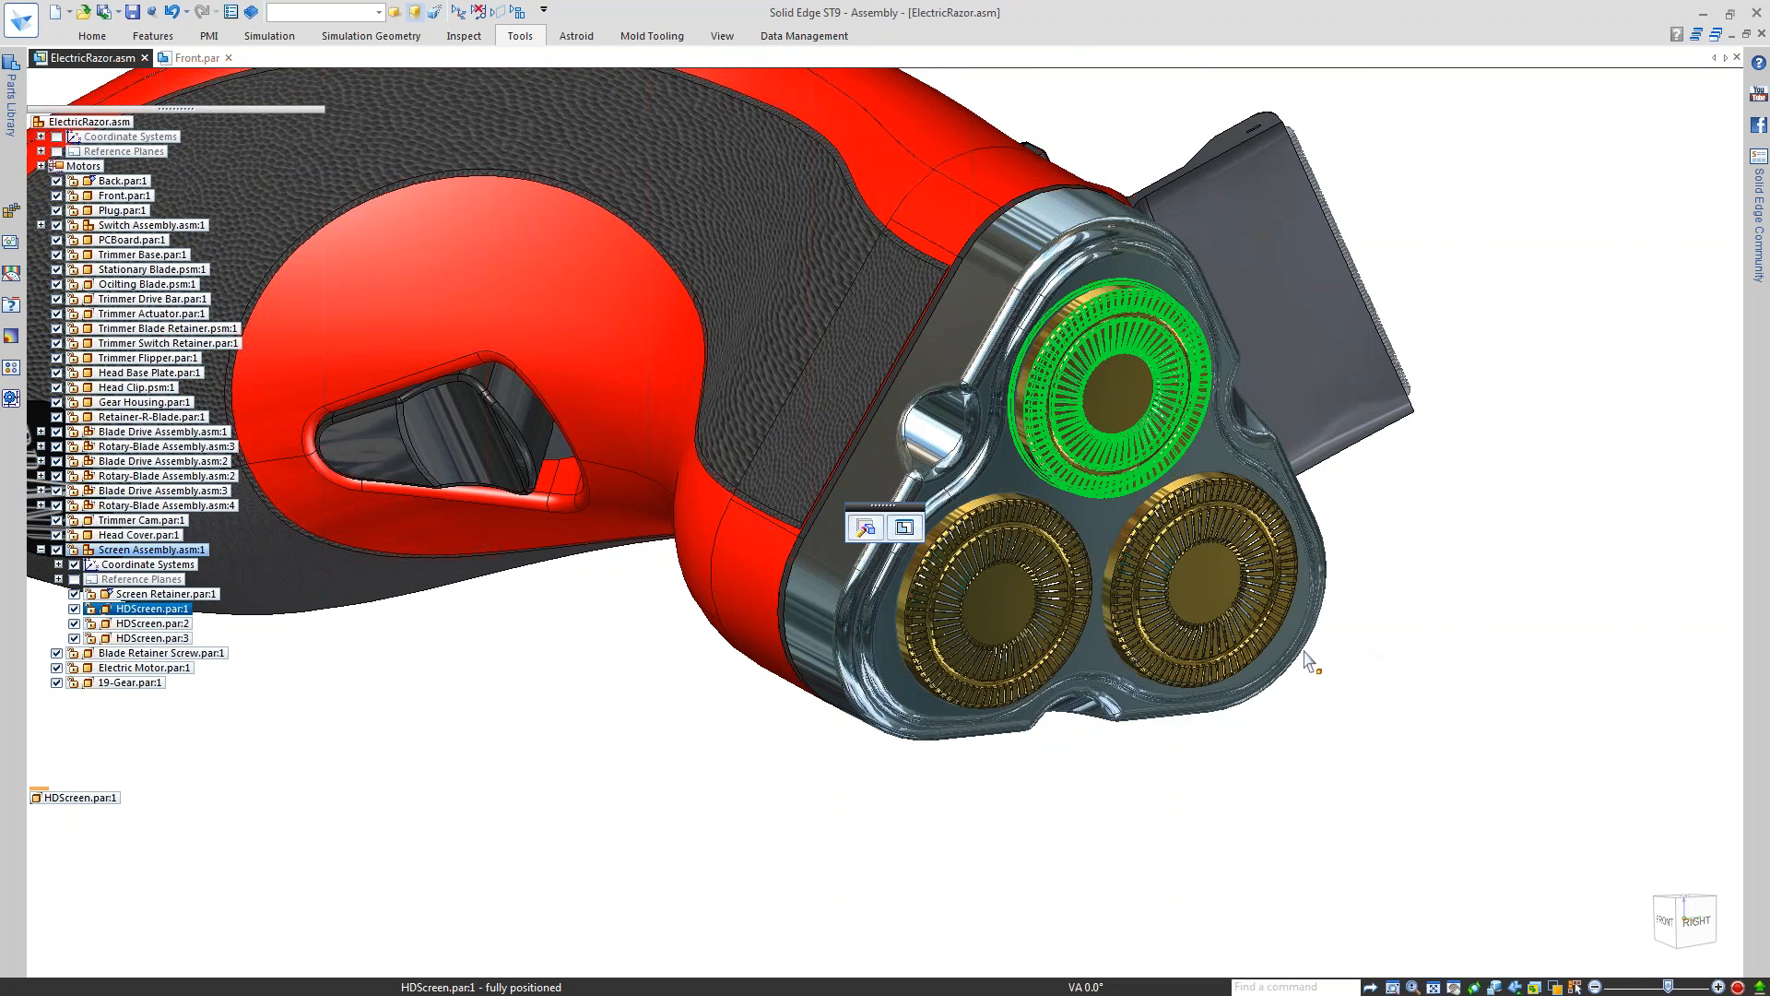
{"action": "scroll", "coordinate": [1309, 661], "scroll_direction": "down", "scroll_amount": 3}
{"action": "left_click", "coordinate": [520, 35]}
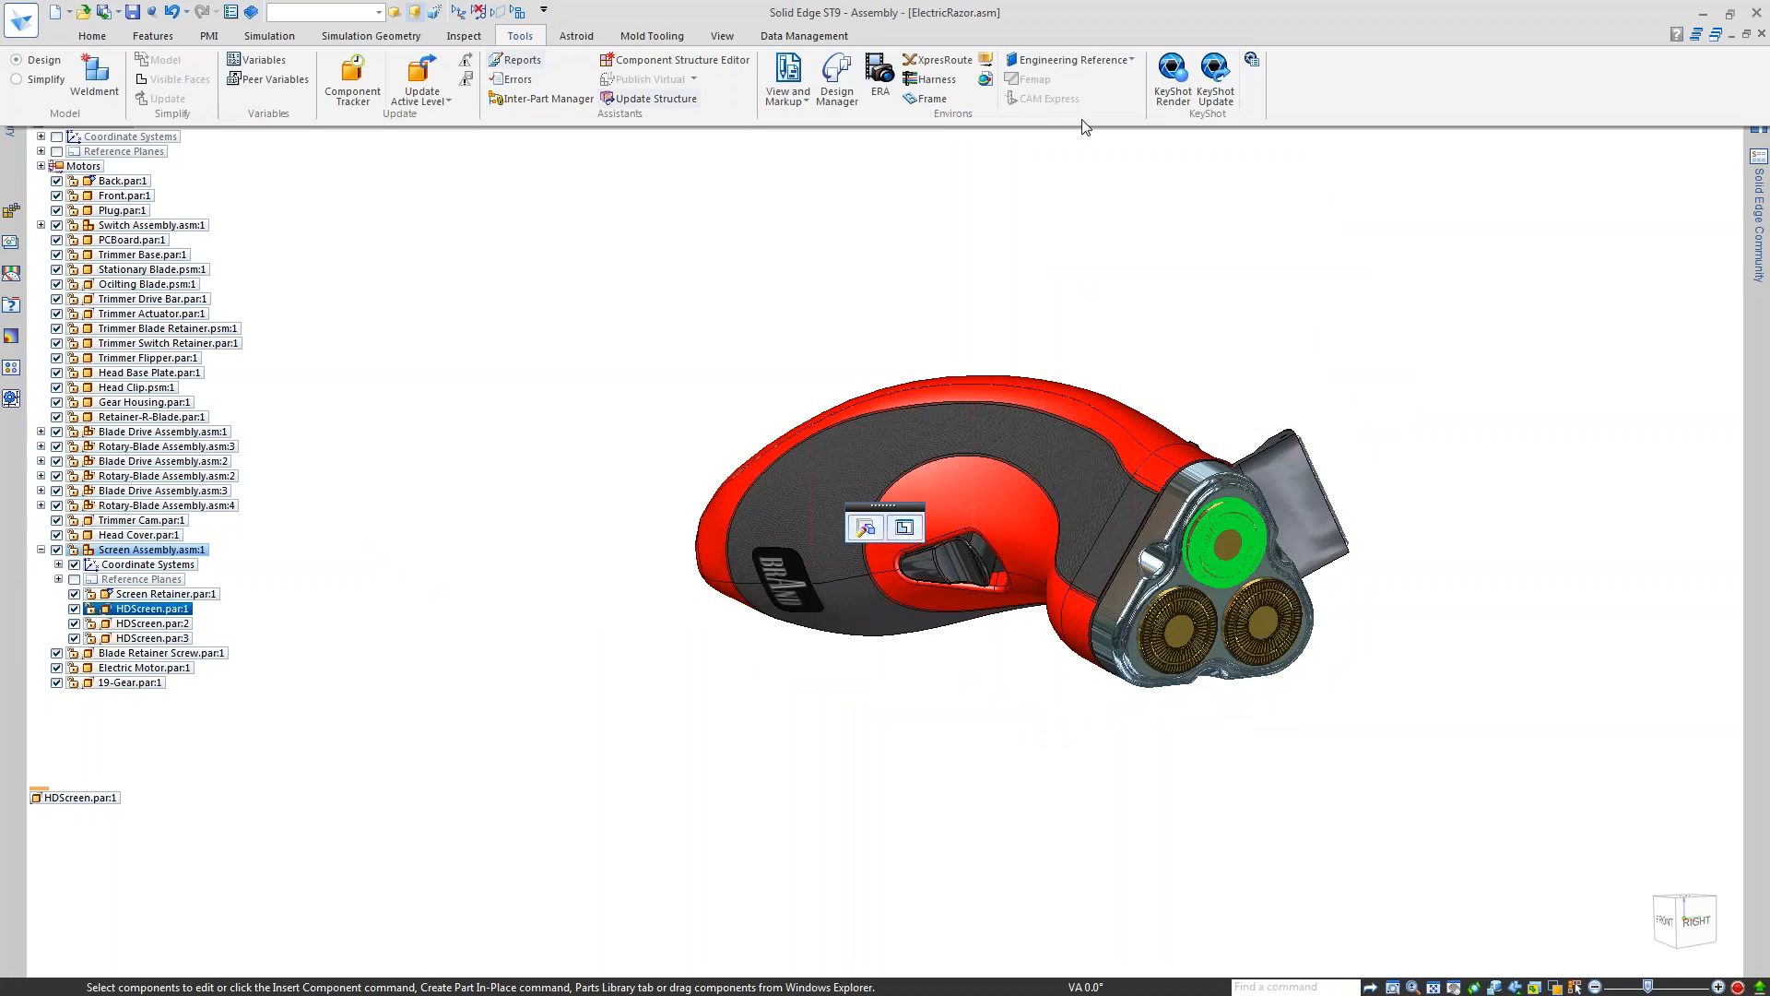
{"action": "left_click", "coordinate": [1217, 92]}
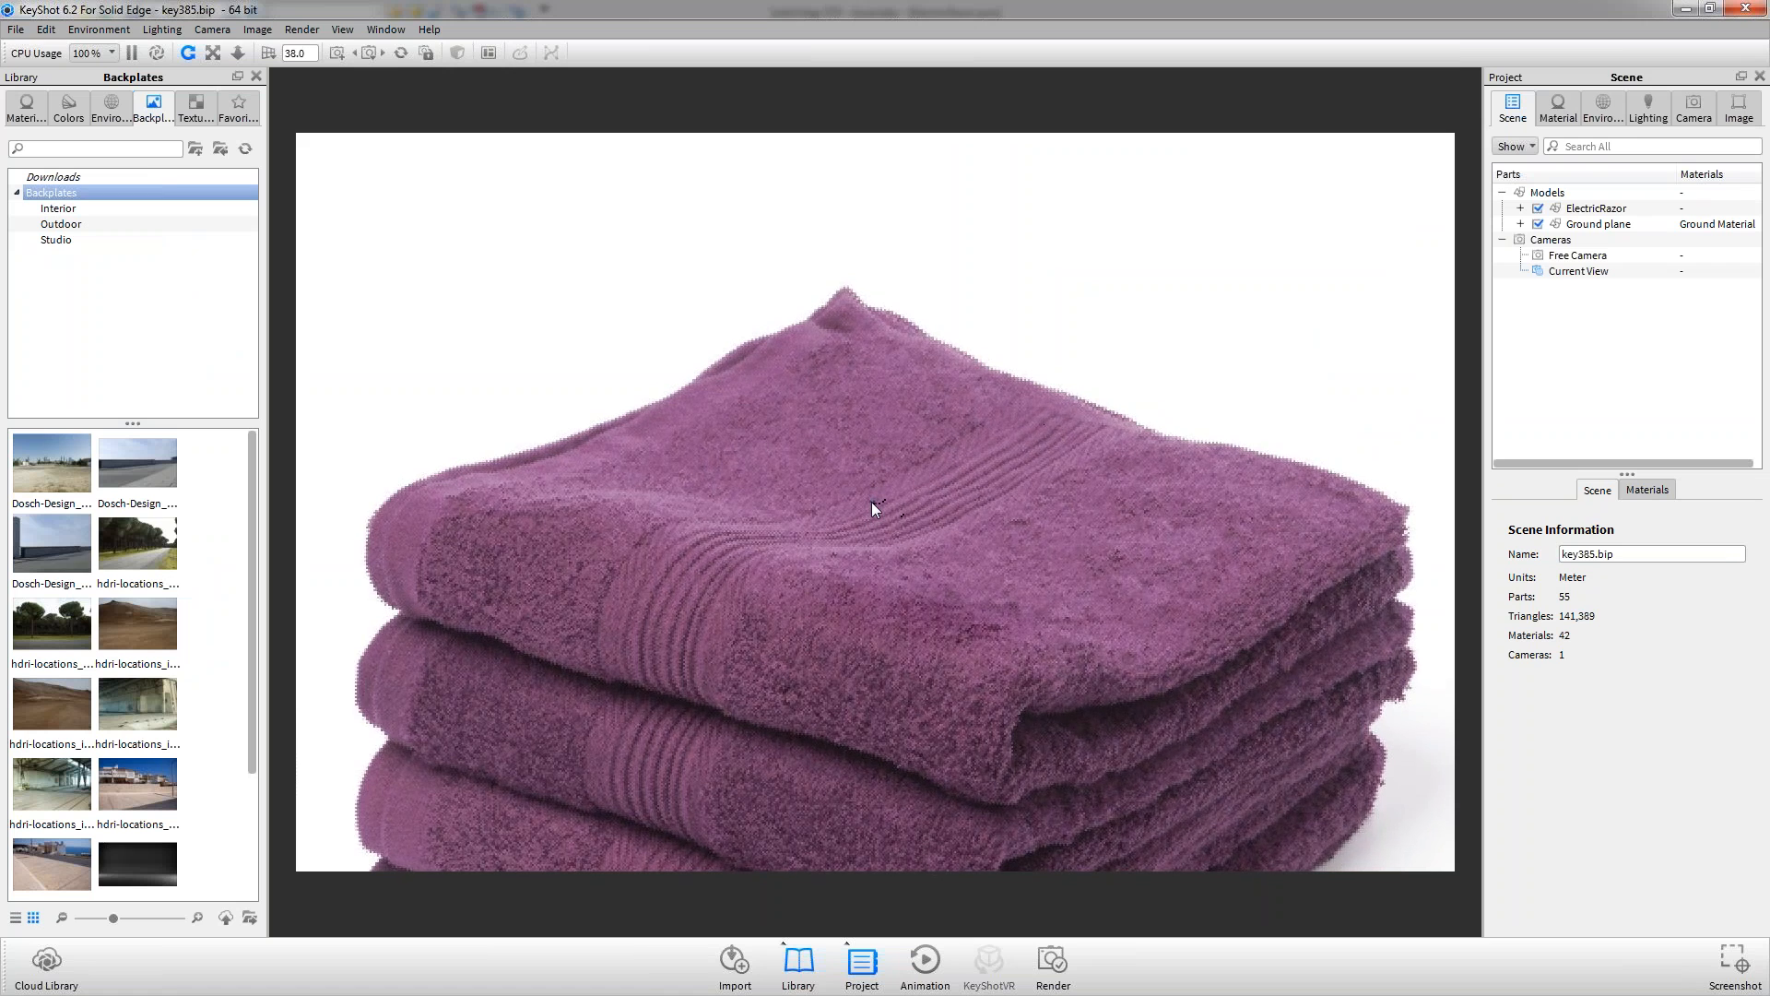
Enlarge and reposition the updated razor in the camera view so it rests on the top towel
{"action": "scroll", "coordinate": [844, 514], "scroll_direction": "up", "scroll_amount": 5}
{"action": "scroll", "coordinate": [769, 527], "scroll_direction": "up", "scroll_amount": 5}
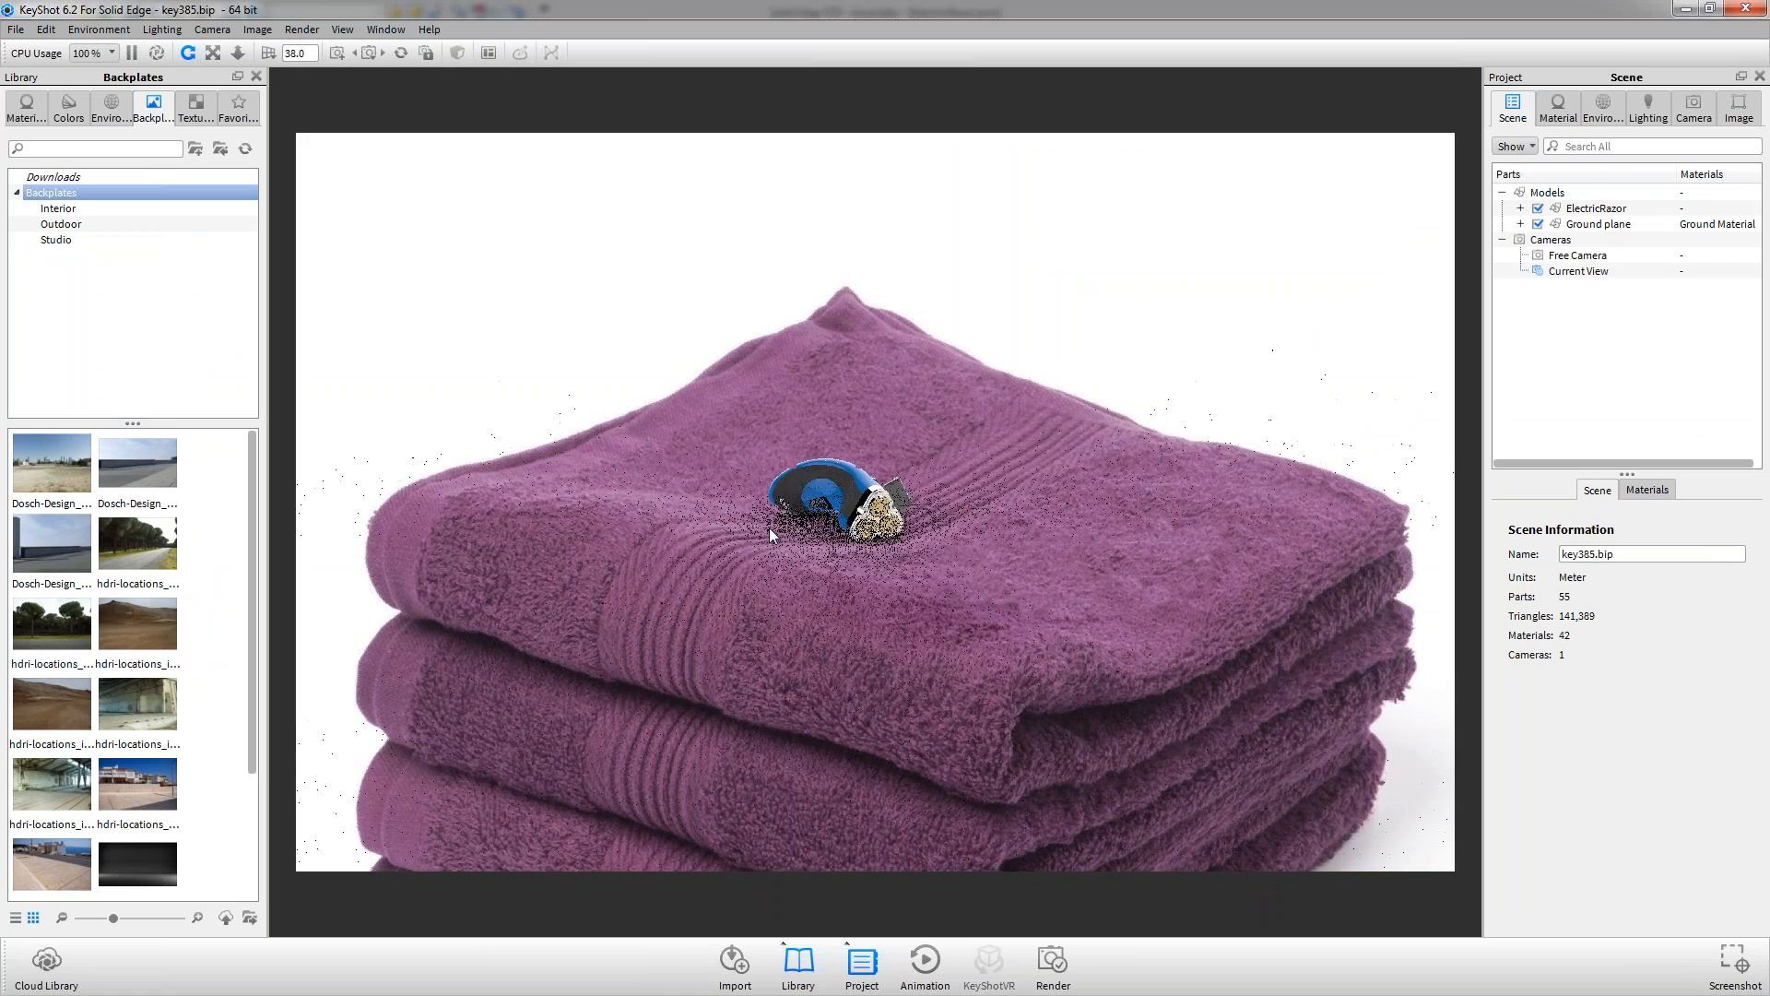
{"action": "scroll", "coordinate": [756, 532], "scroll_direction": "up", "scroll_amount": 1}
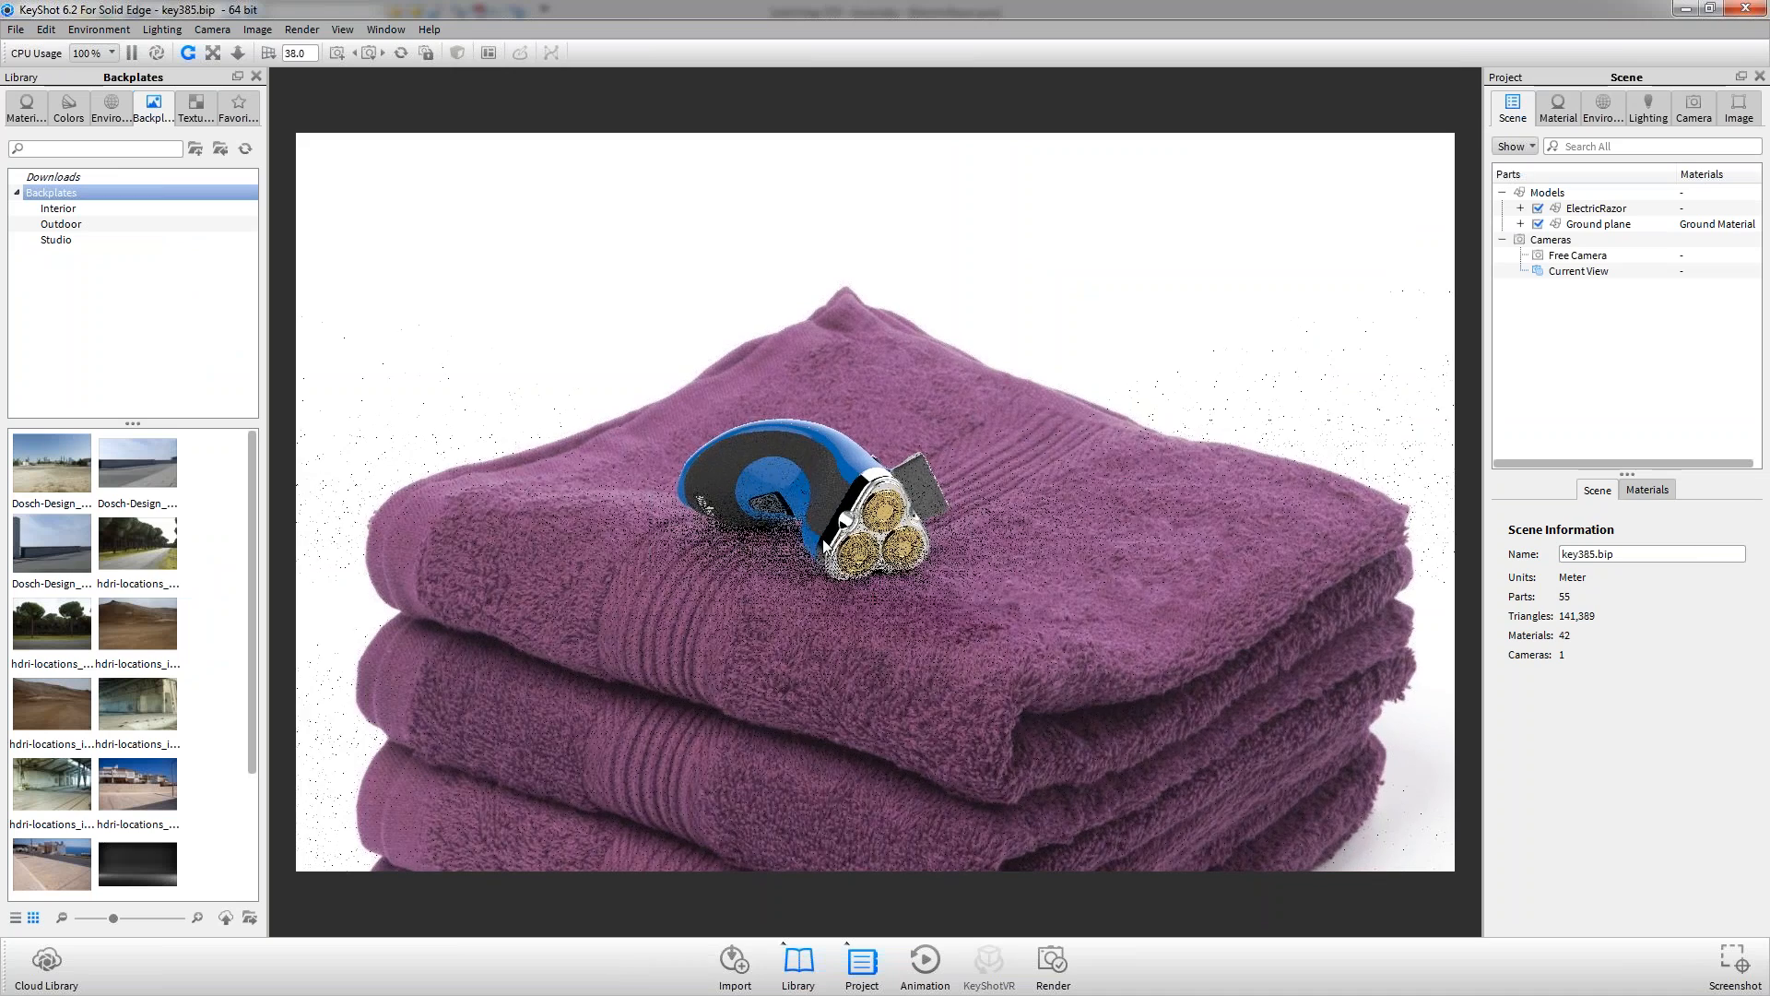
{"action": "left_click_drag", "start_coordinate": [830, 535], "coordinate": [968, 521]}
{"action": "scroll", "coordinate": [1049, 550], "scroll_direction": "up", "scroll_amount": 2}
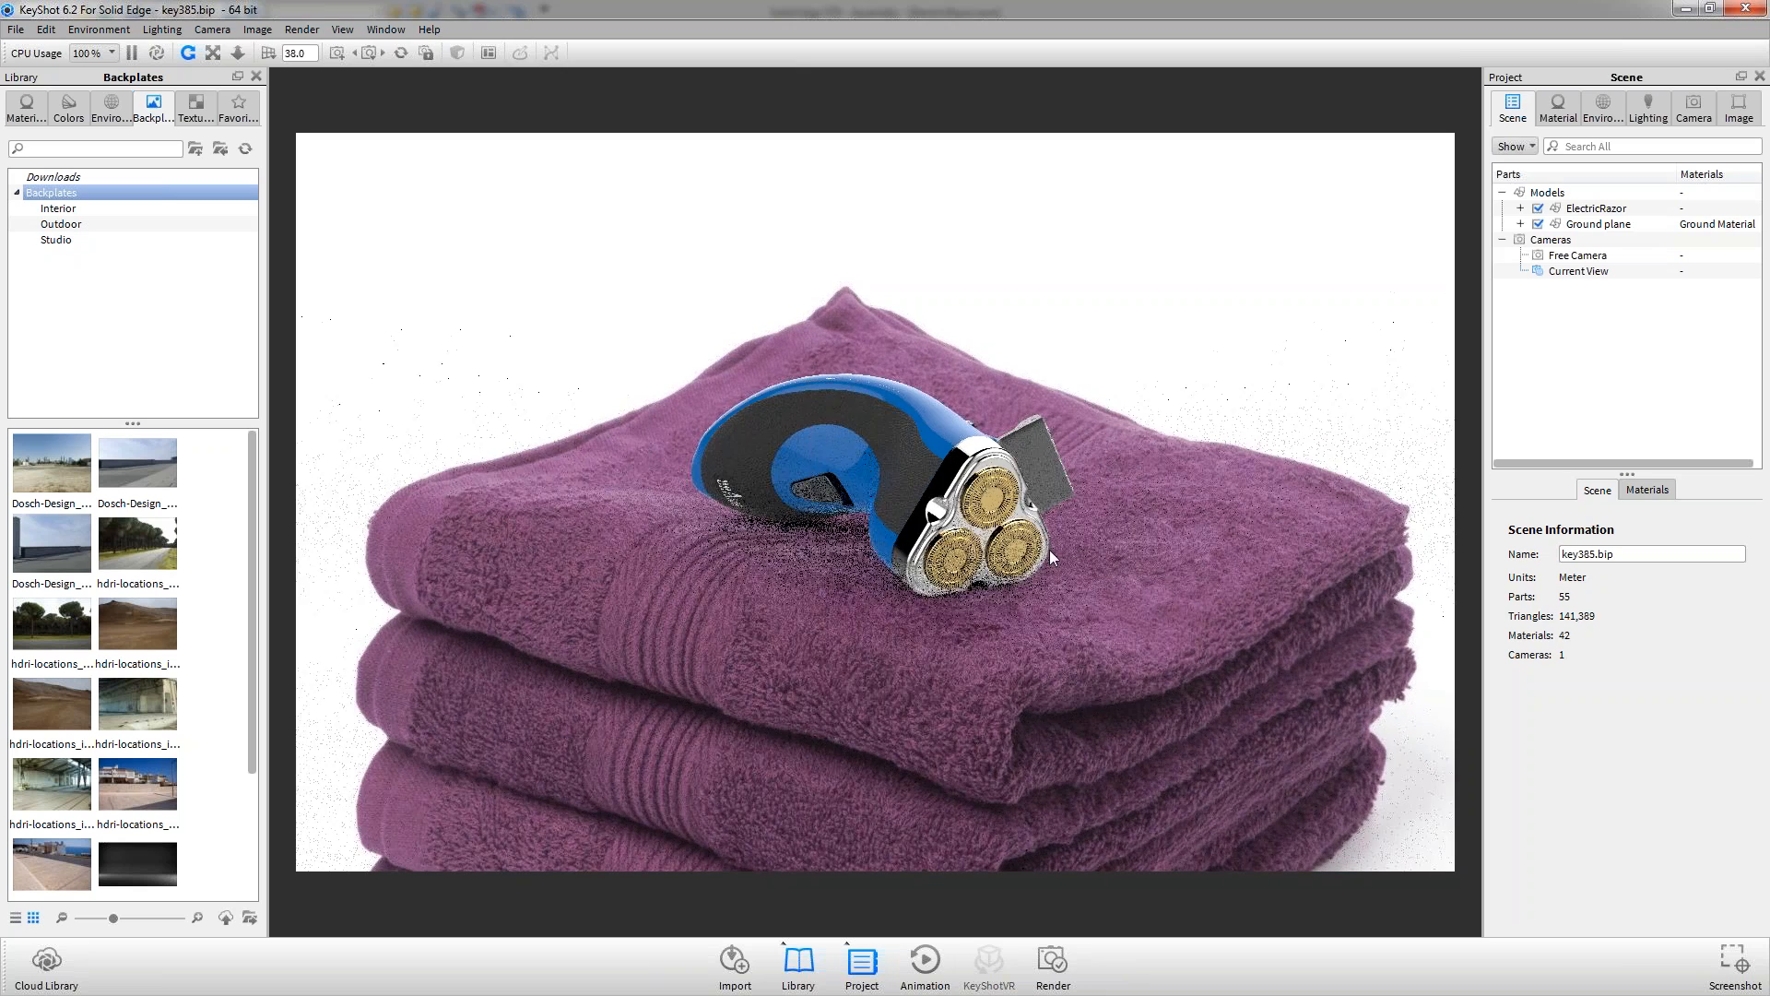
{"action": "scroll", "coordinate": [1014, 534], "scroll_direction": "up", "scroll_amount": 1}
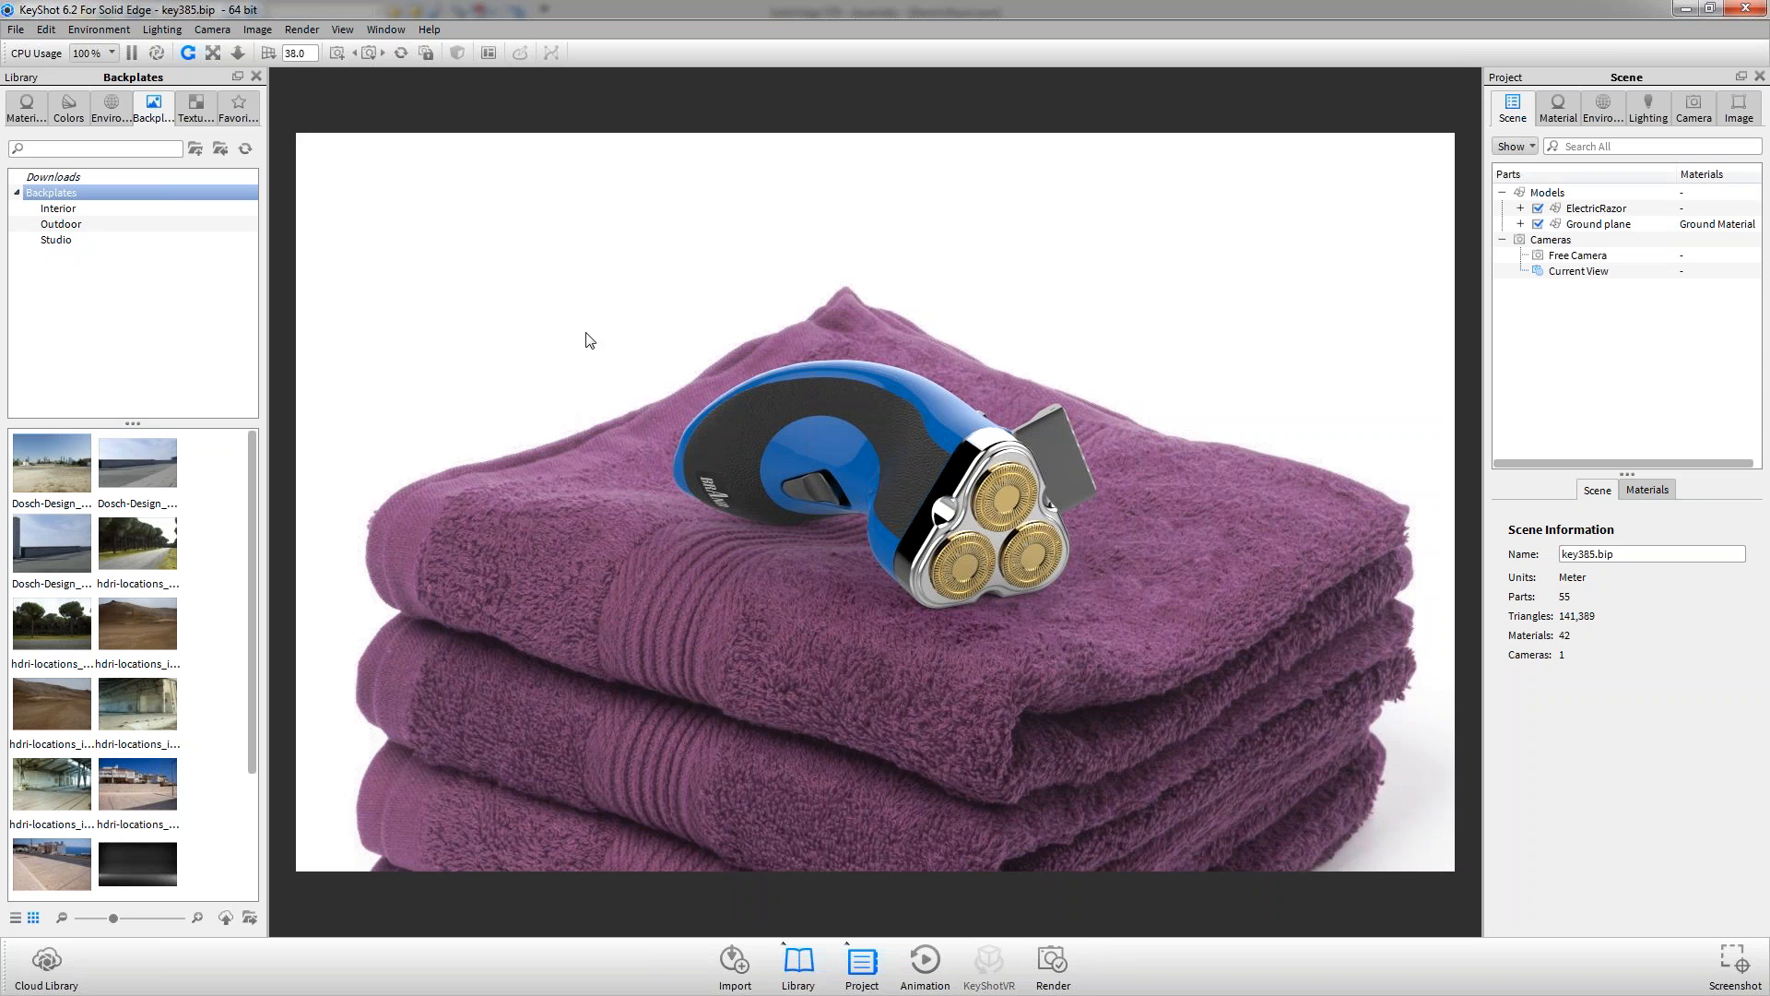
Add a purple swatch from the PANTONE+ Premium Metallics Coated color library to the Razor favorites
{"action": "left_click", "coordinate": [69, 107]}
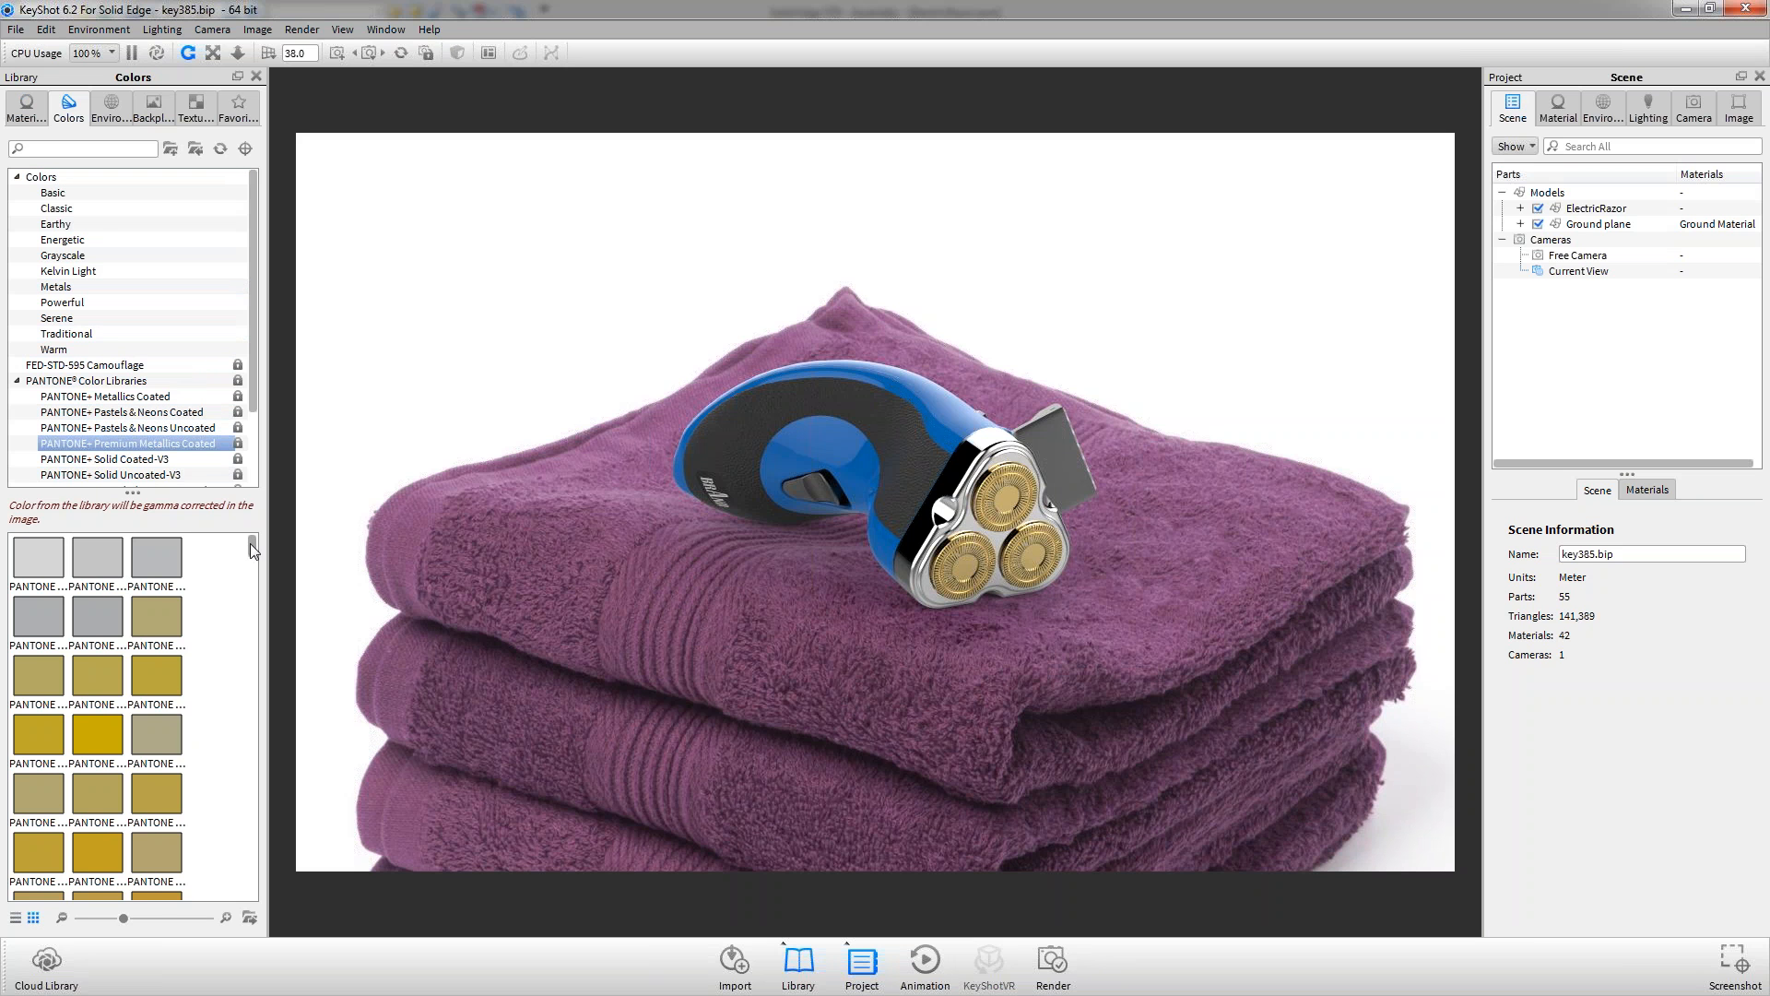
{"action": "left_click_drag", "start_coordinate": [250, 544], "coordinate": [264, 694]}
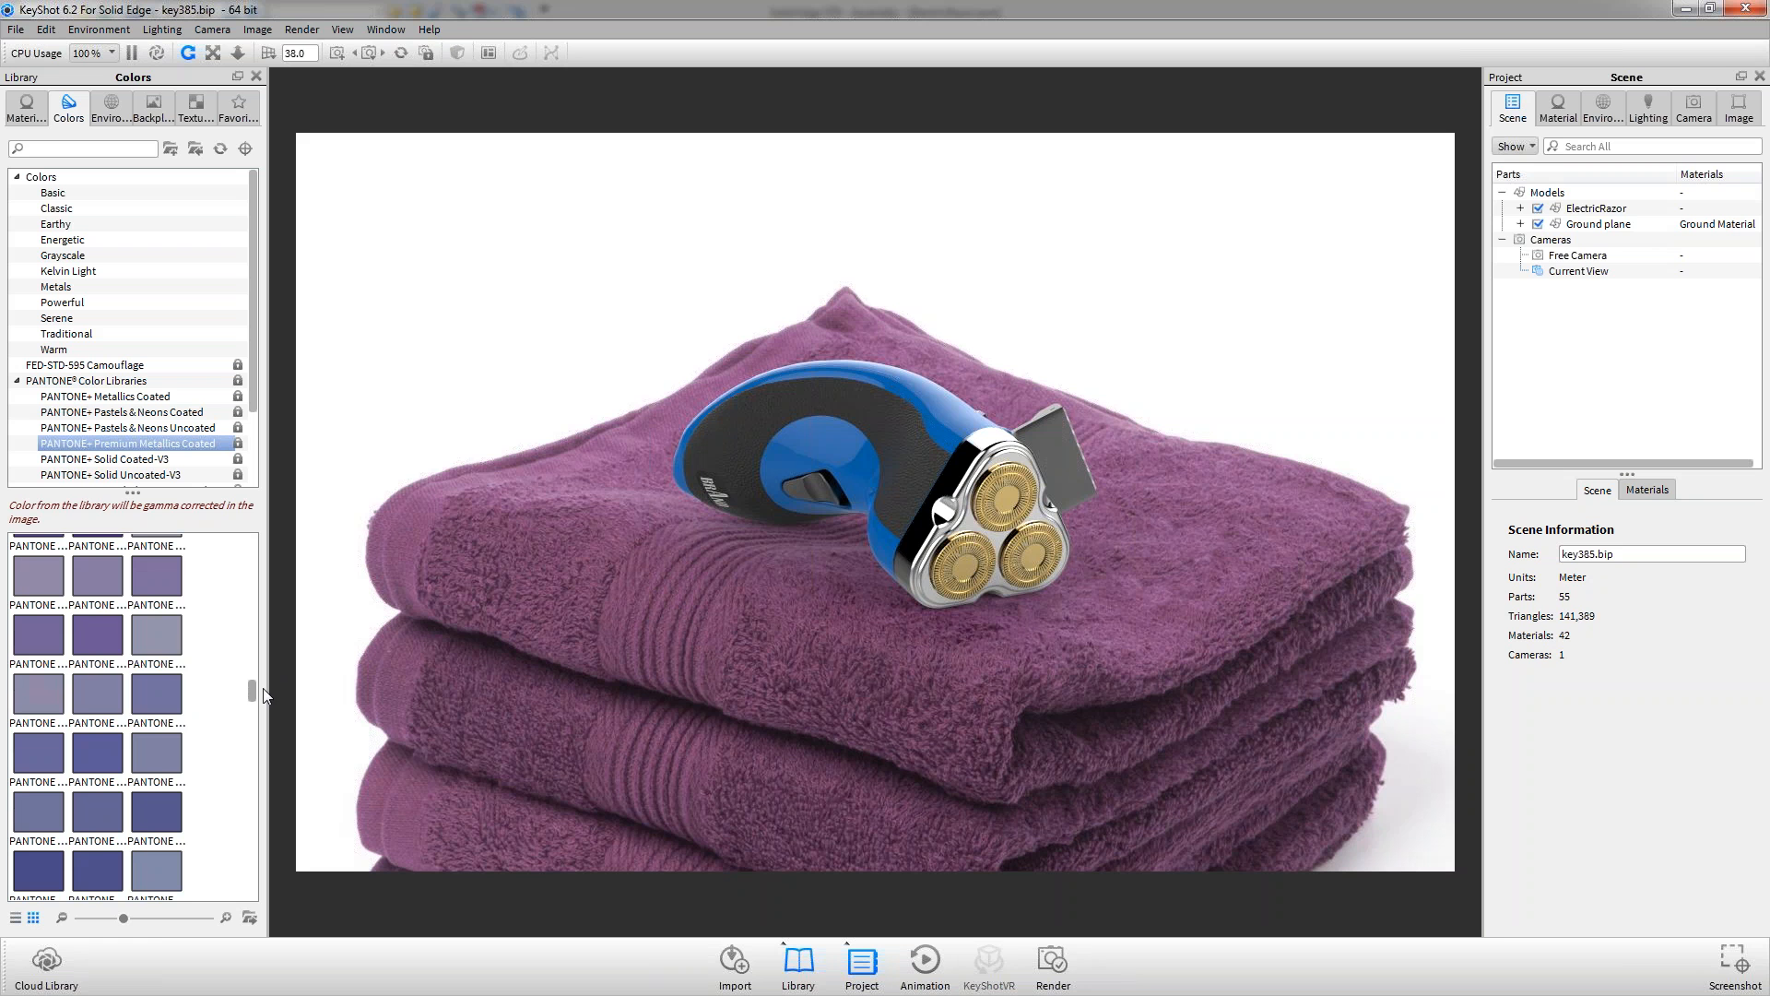
{"action": "right_click", "coordinate": [96, 637]}
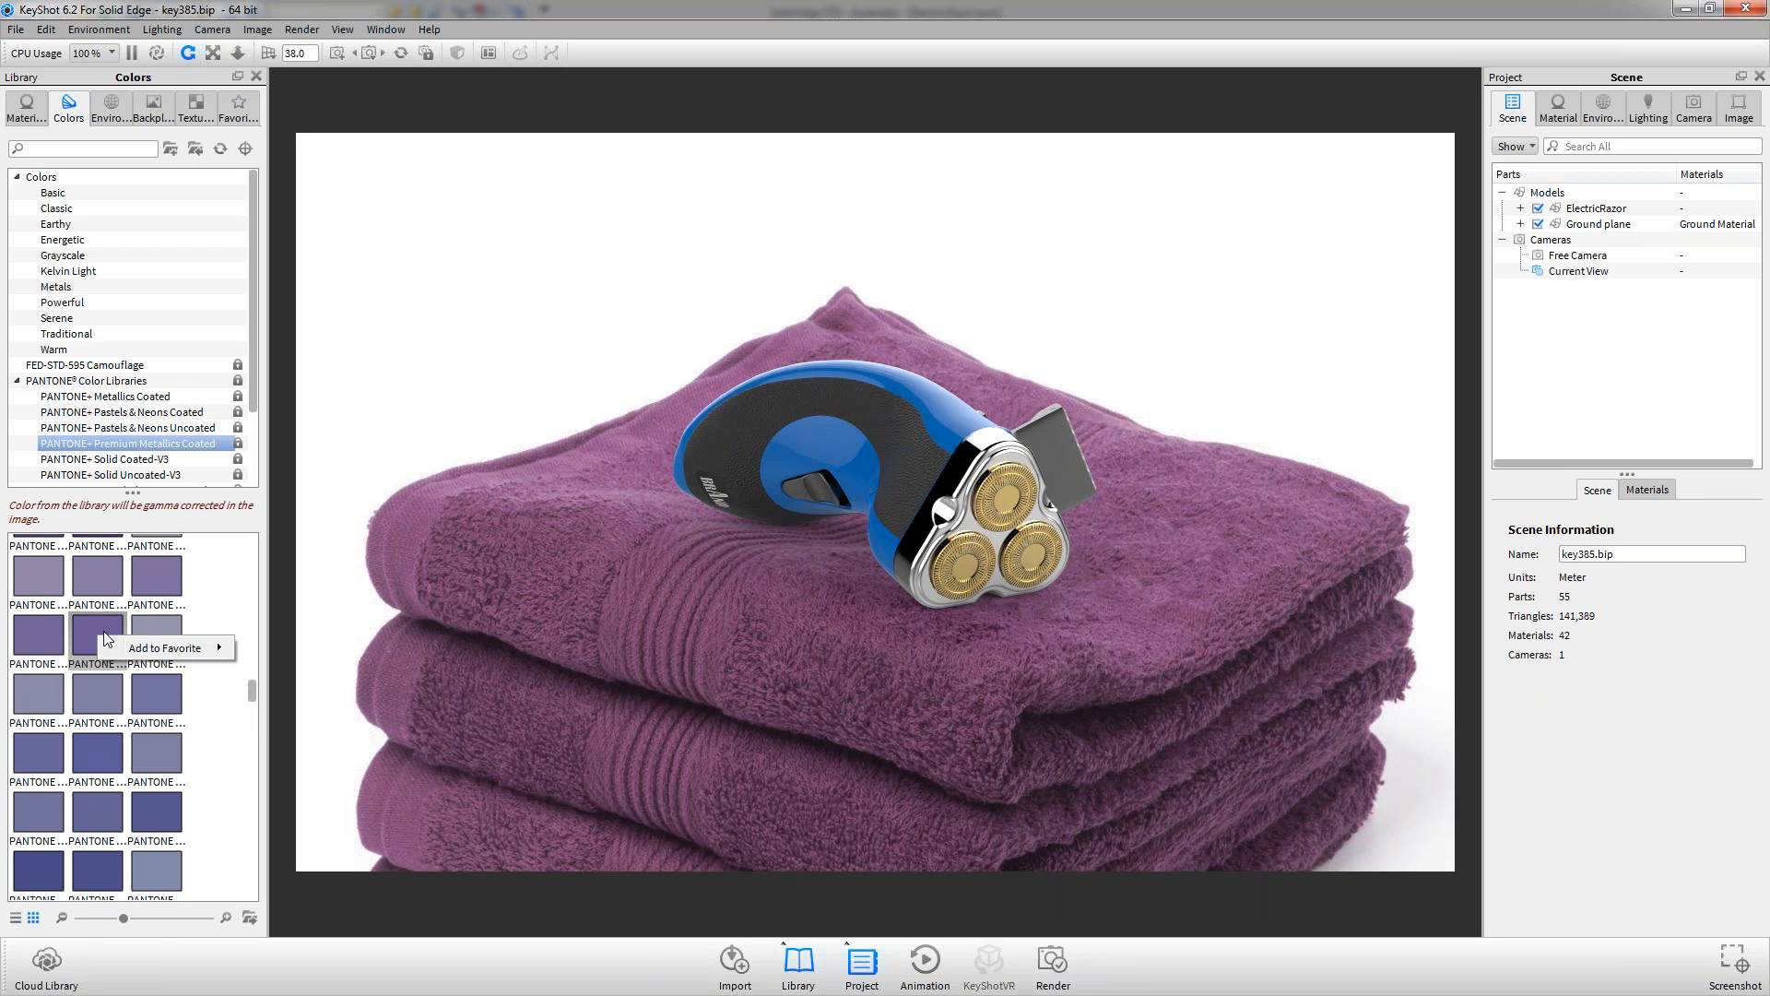
{"action": "mouse_move", "coordinate": [194, 650]}
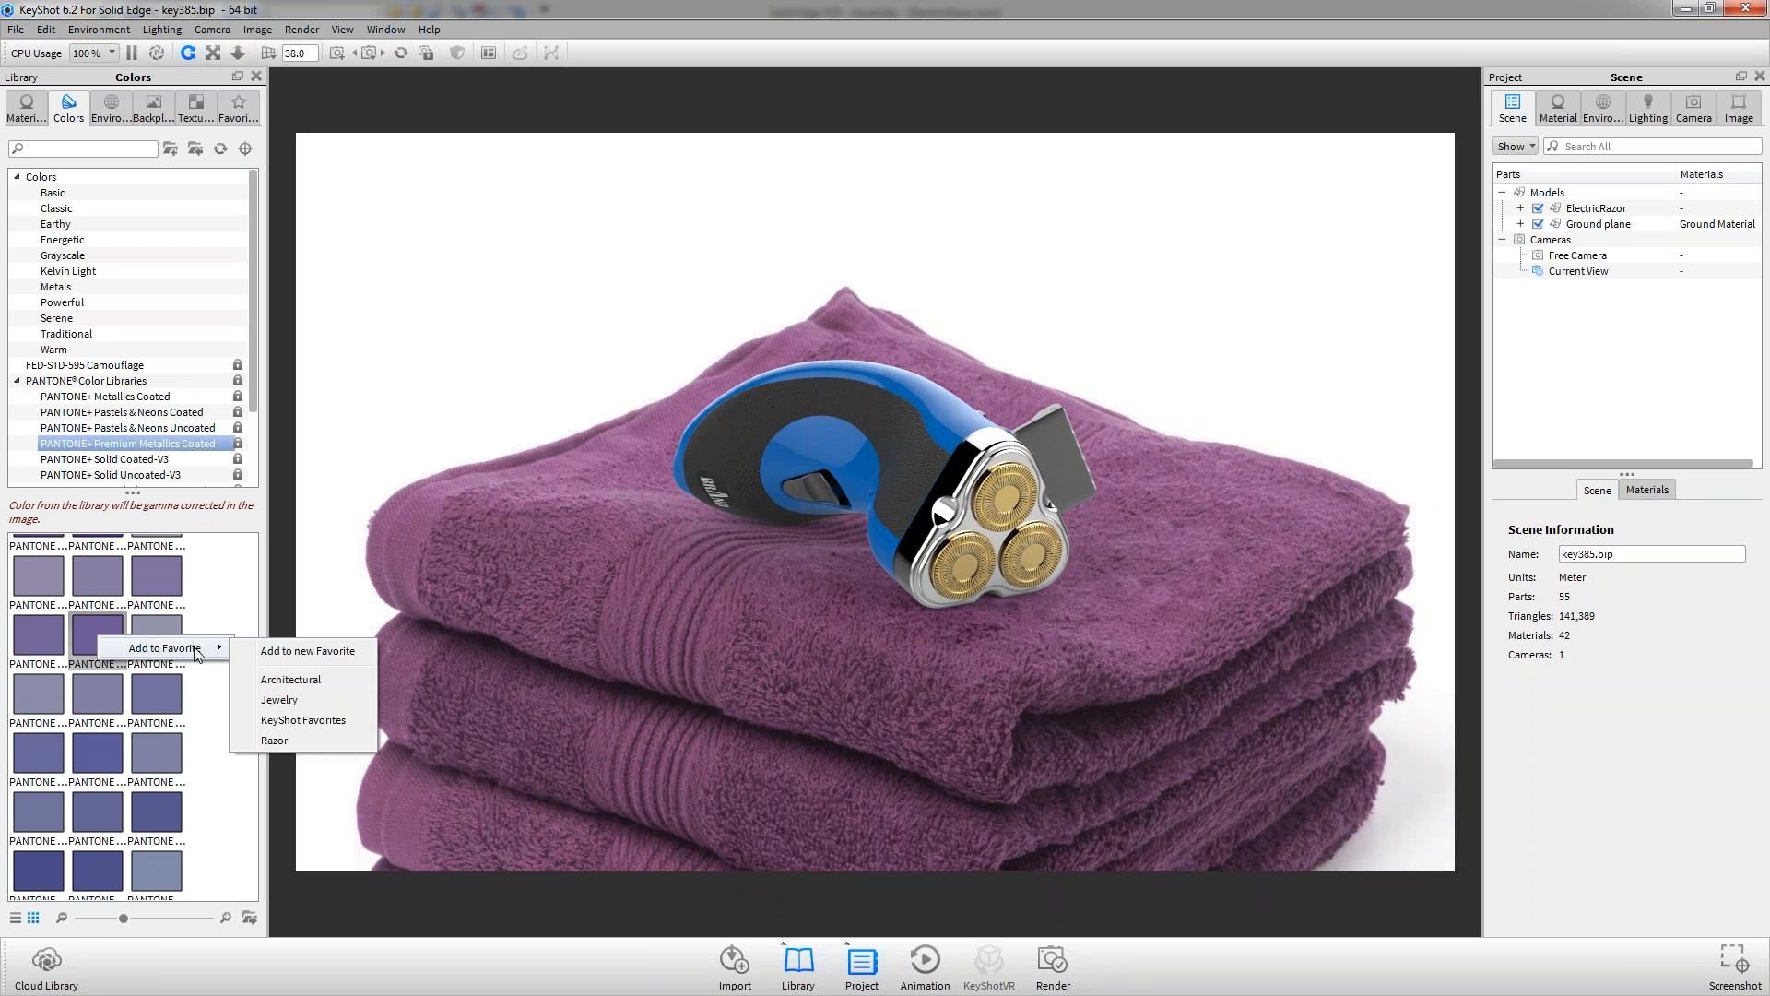
{"action": "left_click", "coordinate": [289, 744]}
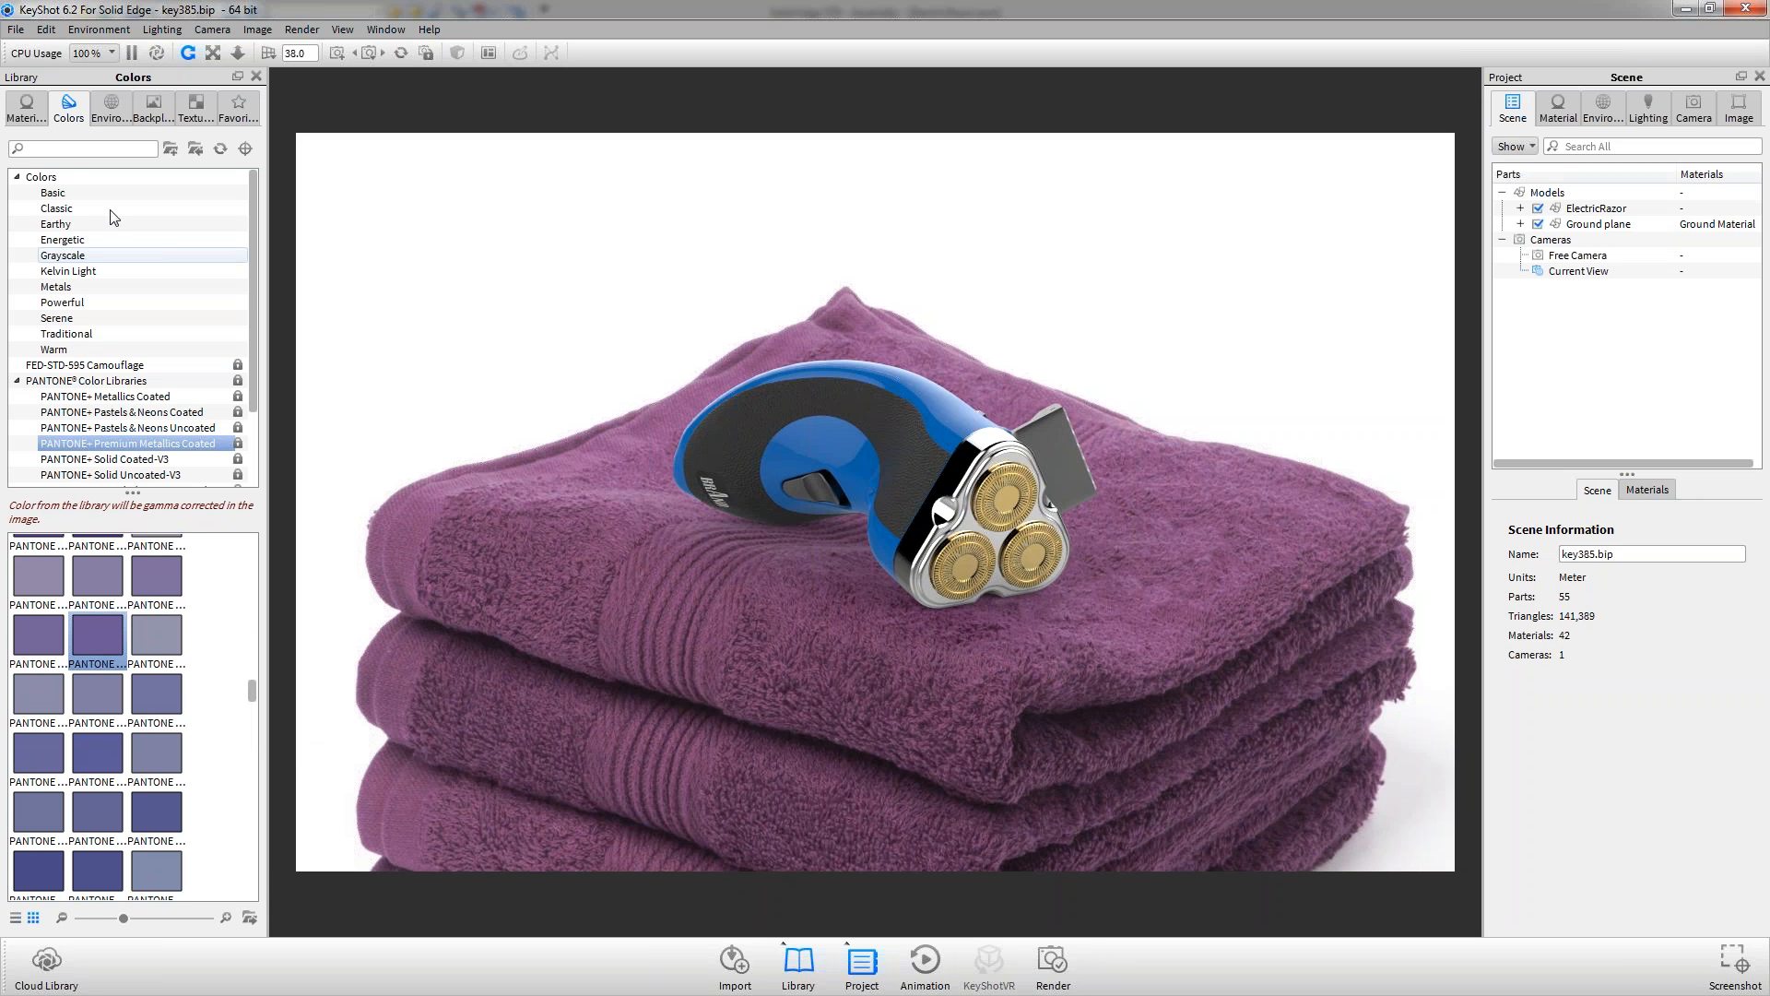
Apply the purple PANTONE color from the Razor favorites to the razor's blue plastic body
{"action": "left_click", "coordinate": [245, 107]}
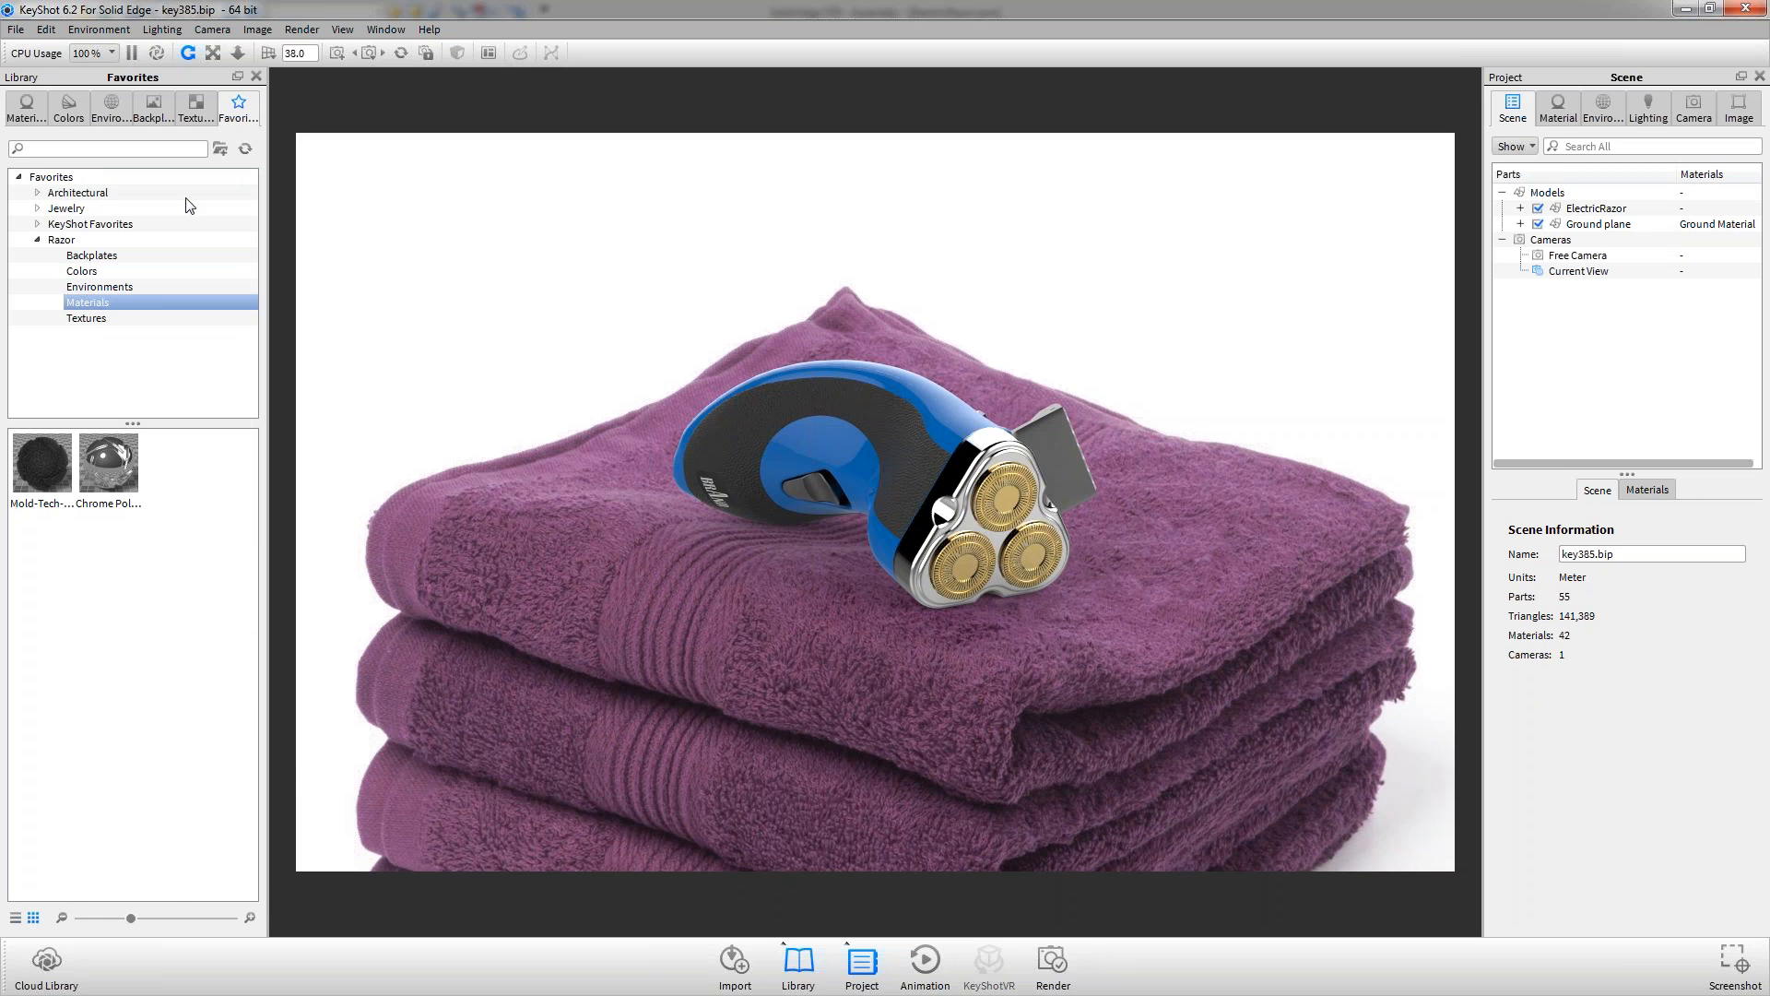
{"action": "left_click", "coordinate": [81, 271]}
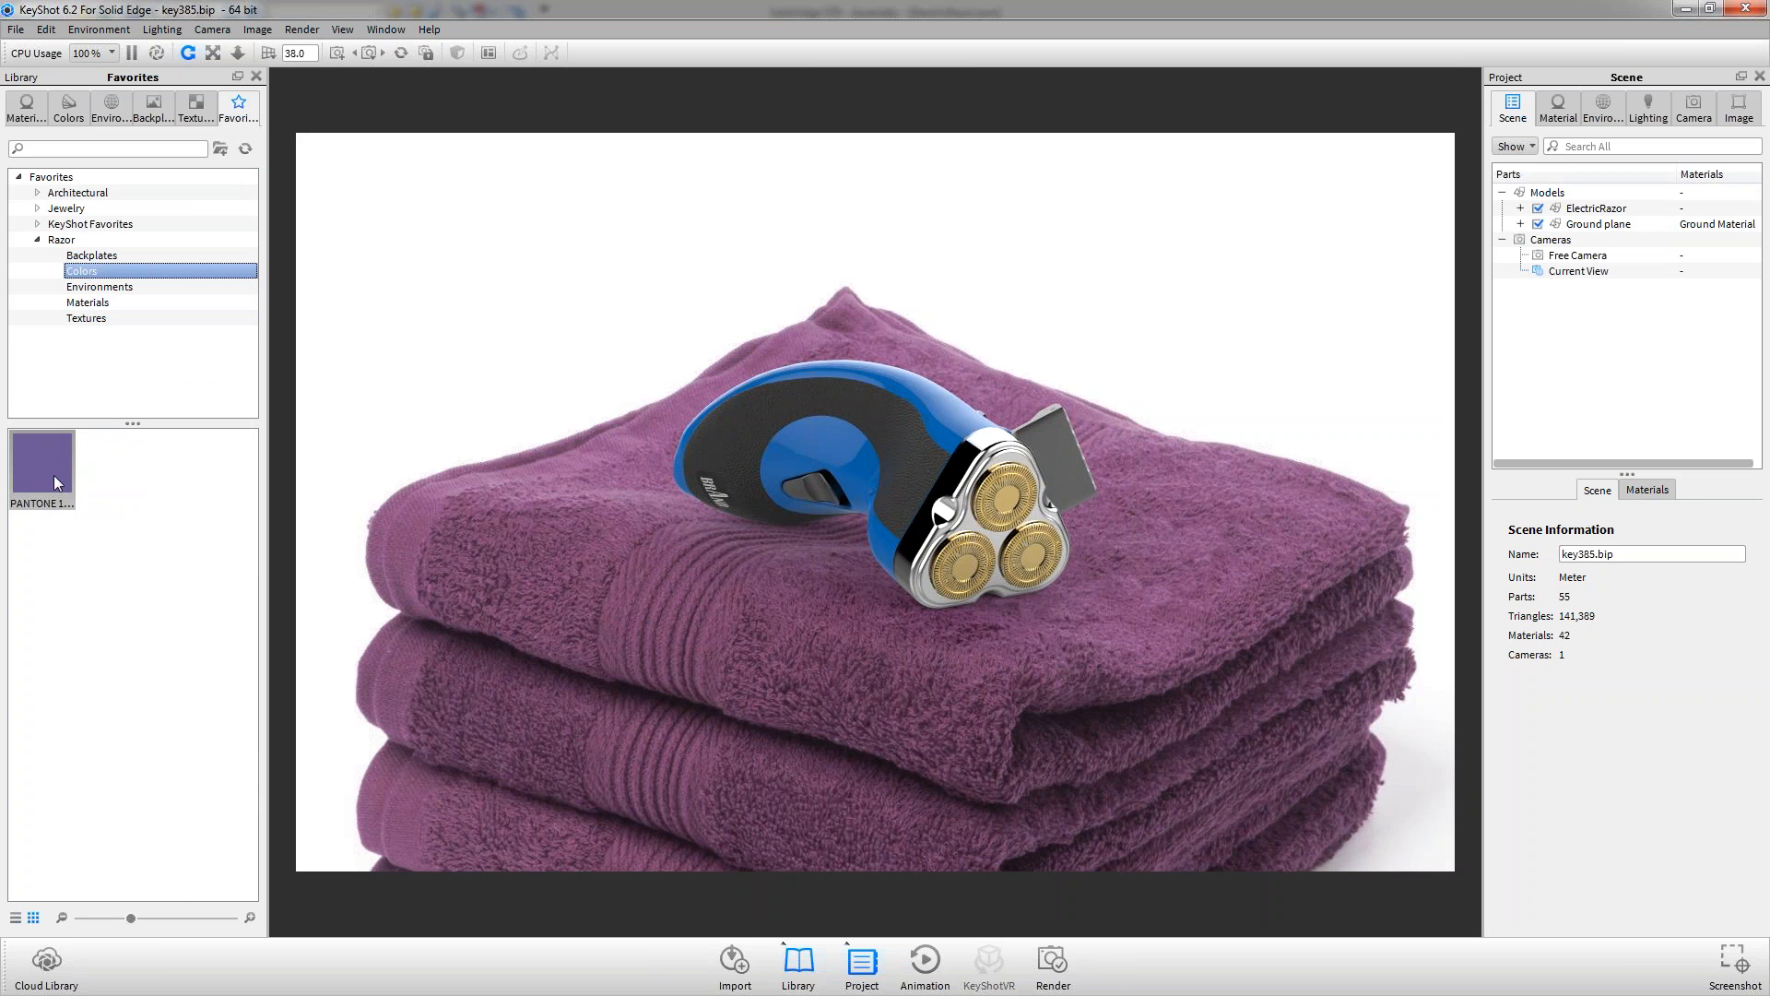
{"action": "left_click_drag", "start_coordinate": [47, 473], "coordinate": [876, 482]}
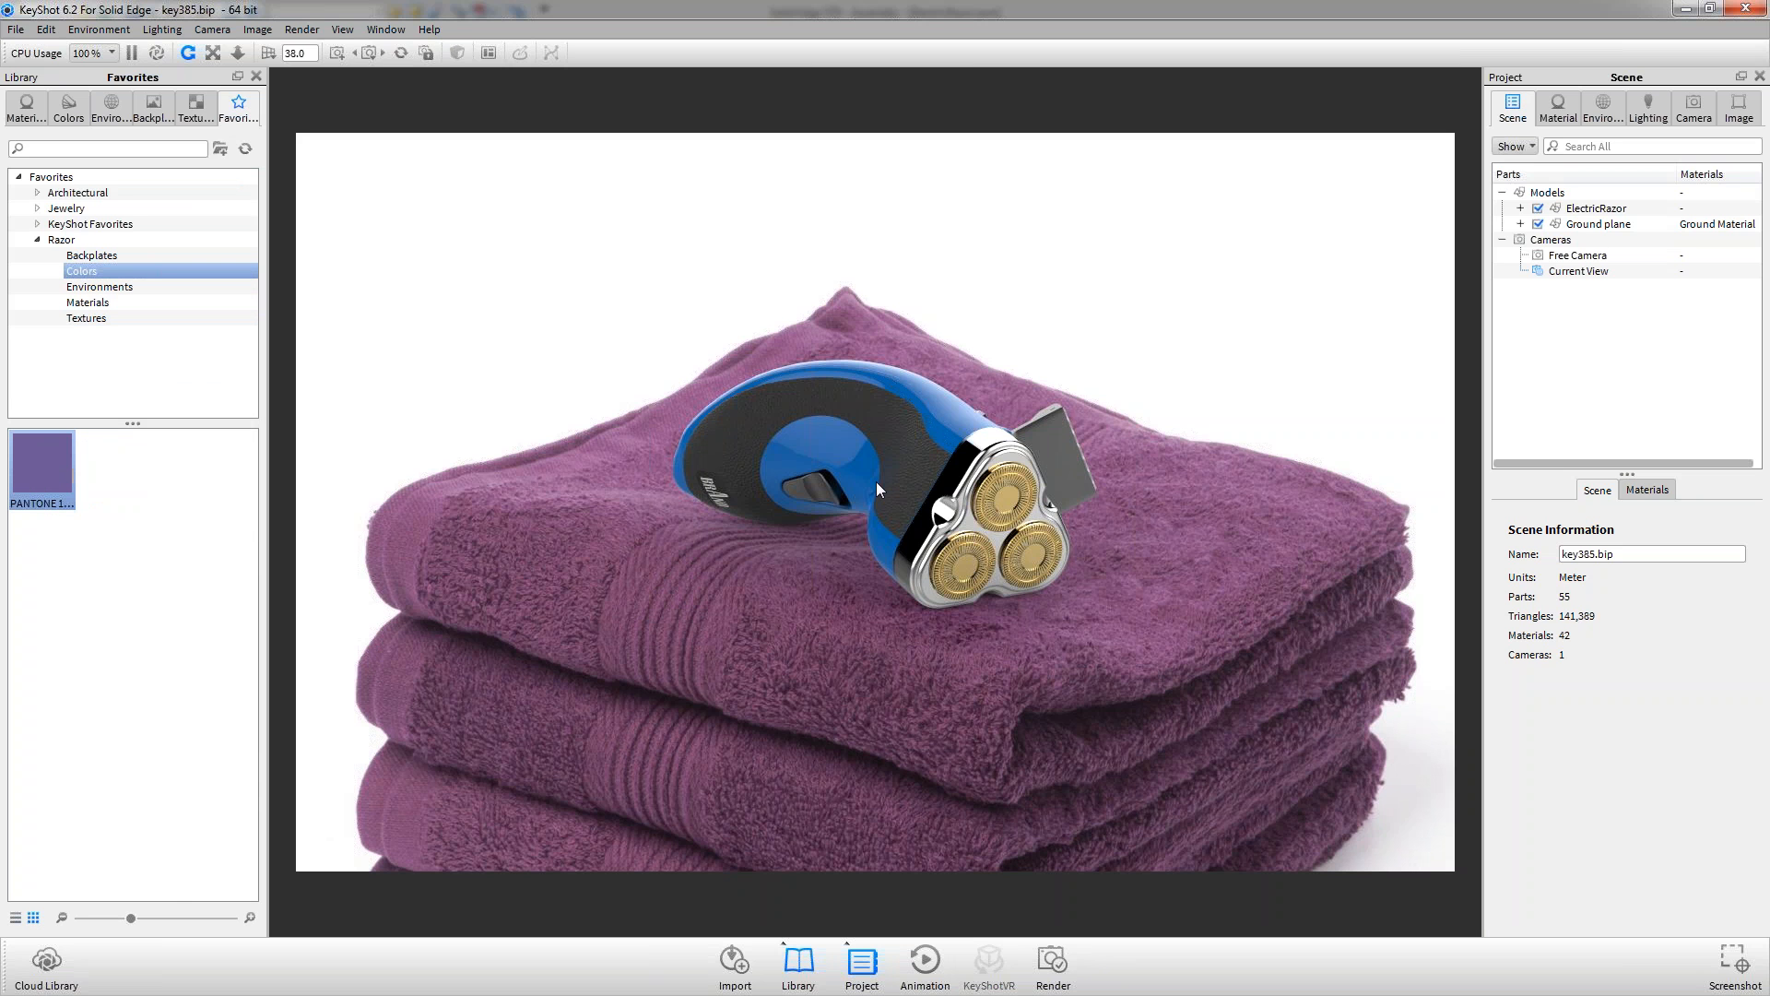
{"action": "double_click", "coordinate": [837, 446]}
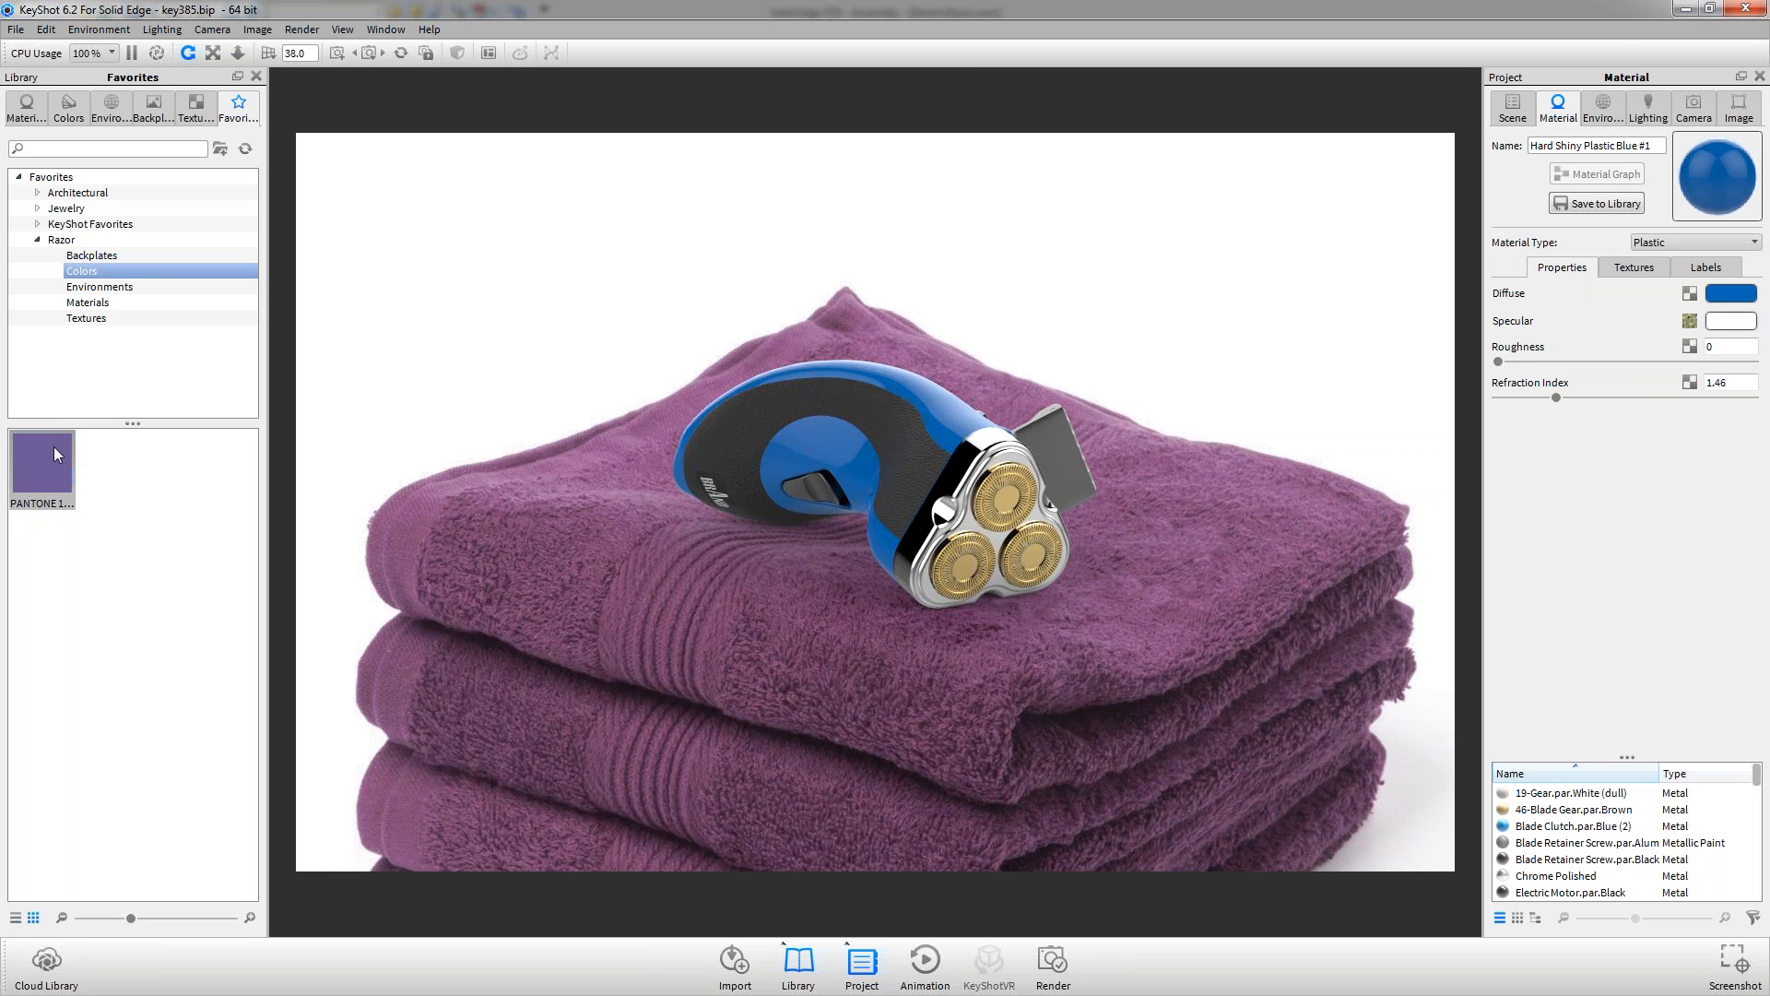
{"action": "left_click_drag", "start_coordinate": [53, 446], "coordinate": [817, 485]}
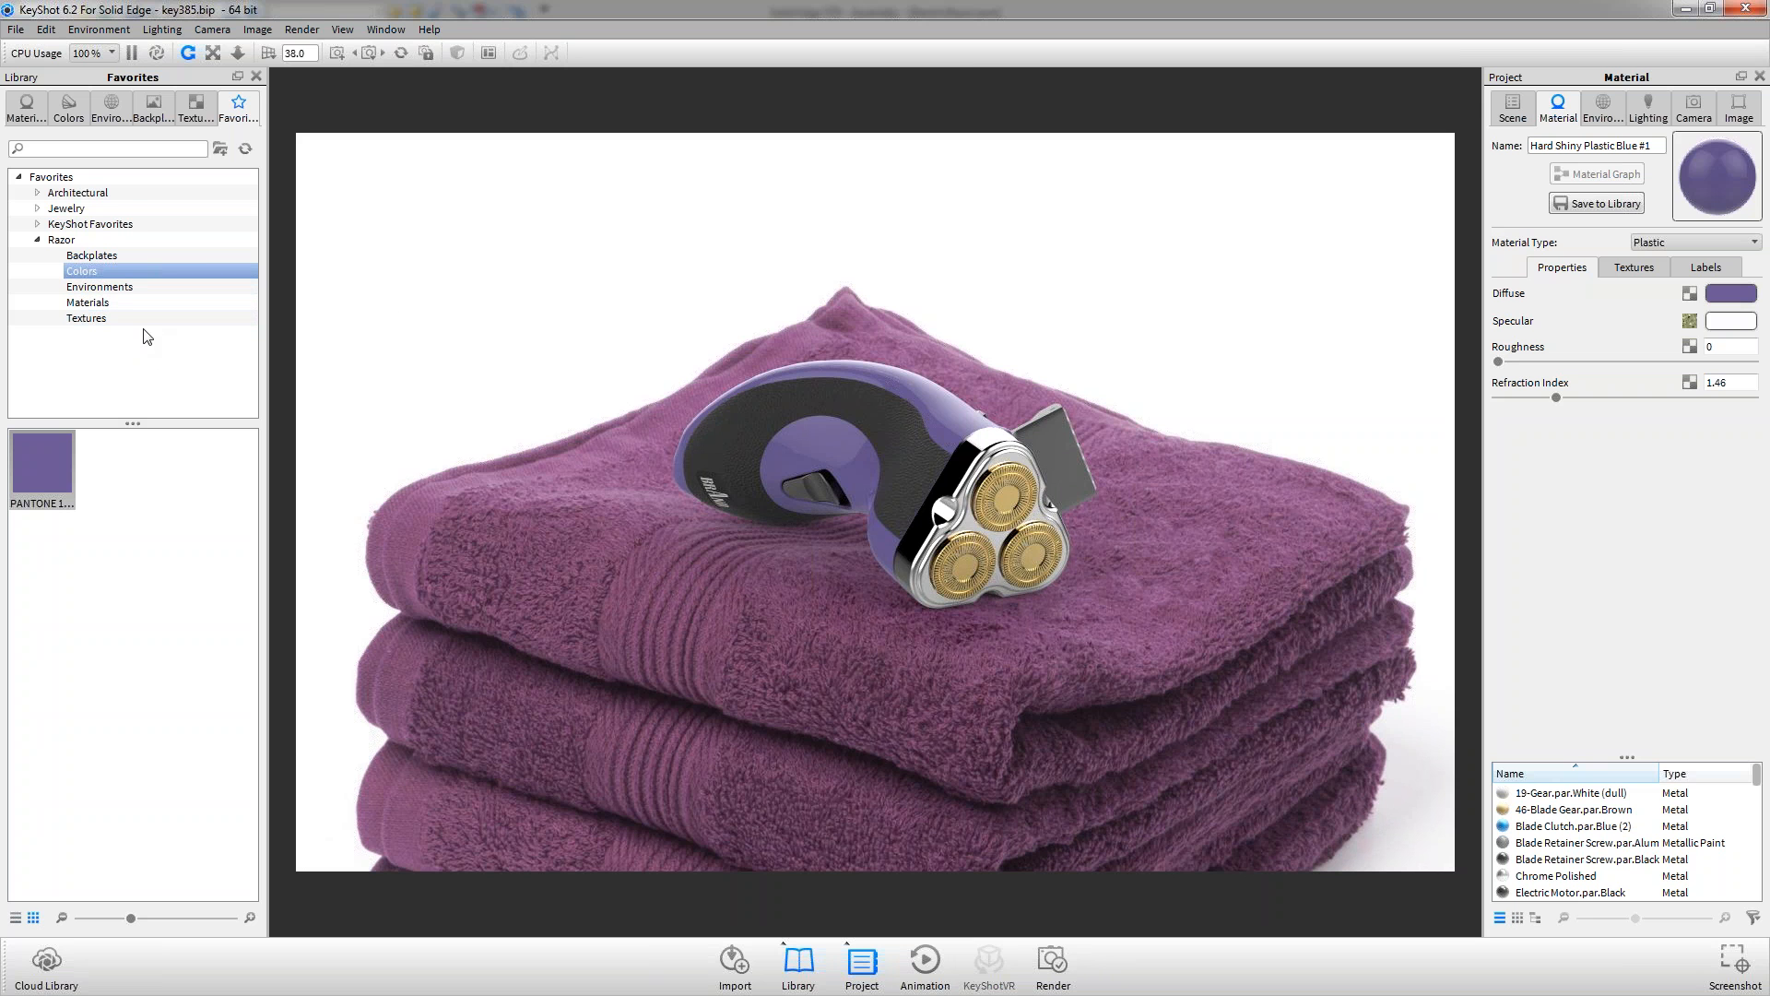
Apply the Hard Shiny Plastic Blue material from the plastic materials library to the razor body
{"action": "left_click", "coordinate": [109, 305]}
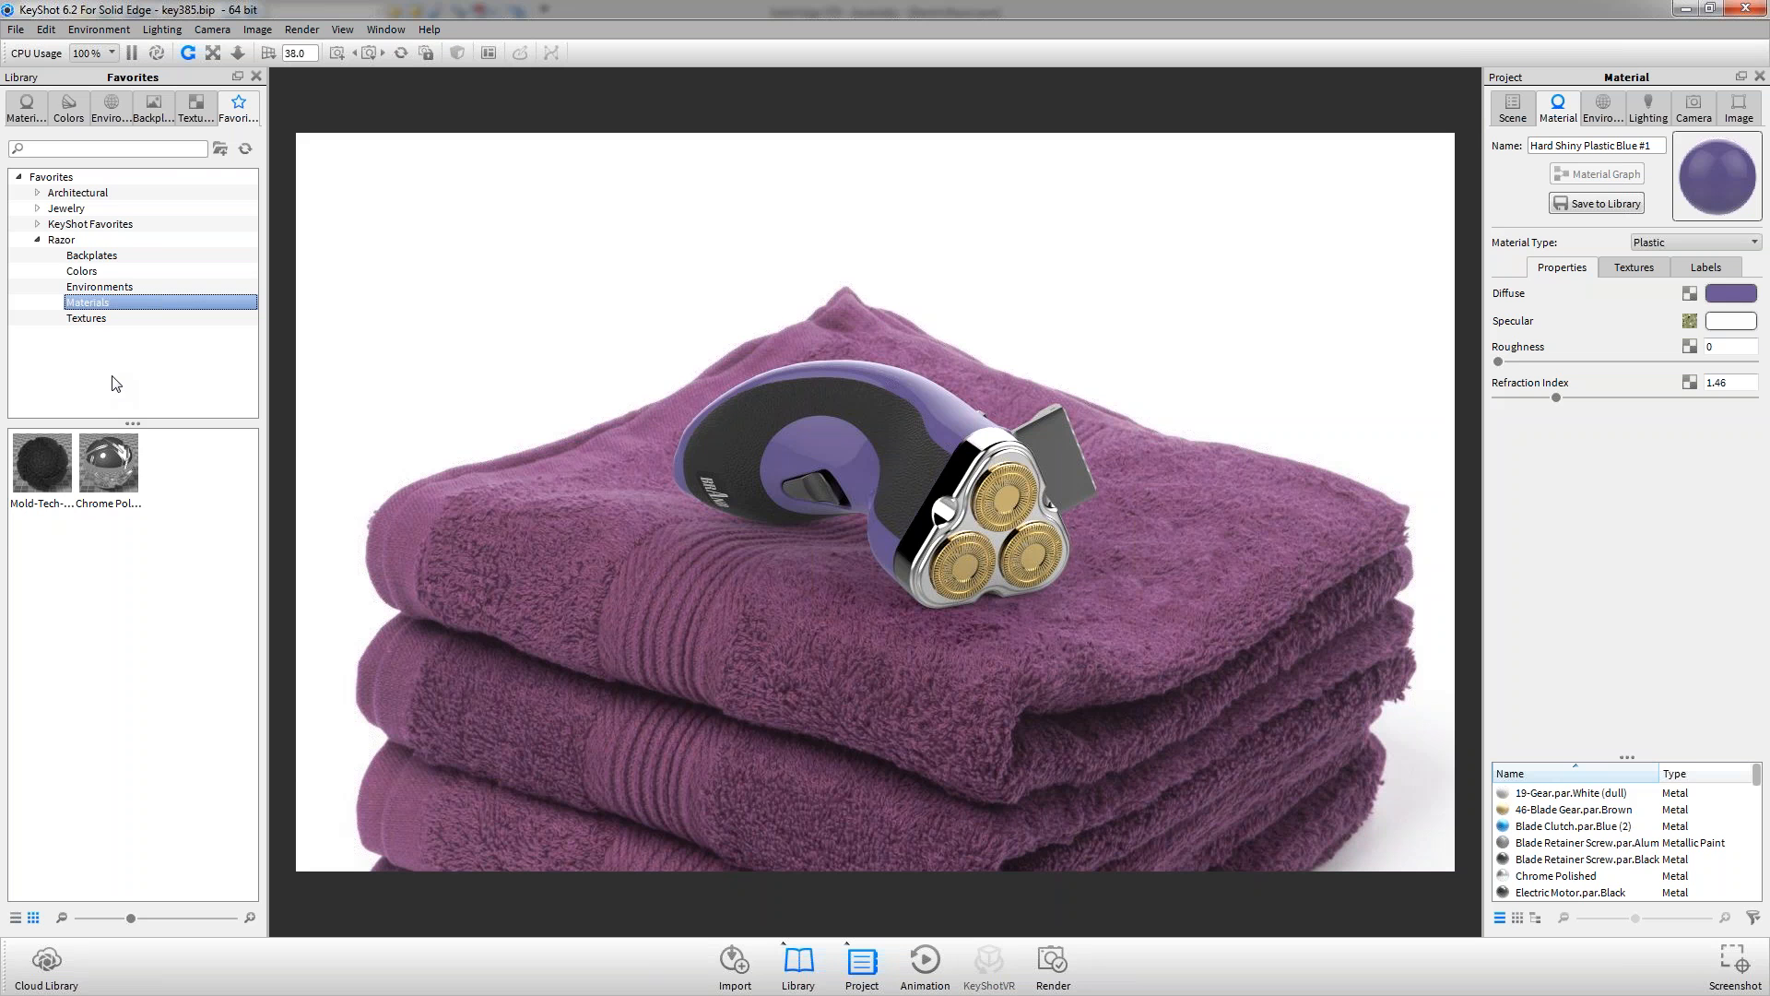
{"action": "left_click", "coordinate": [69, 108]}
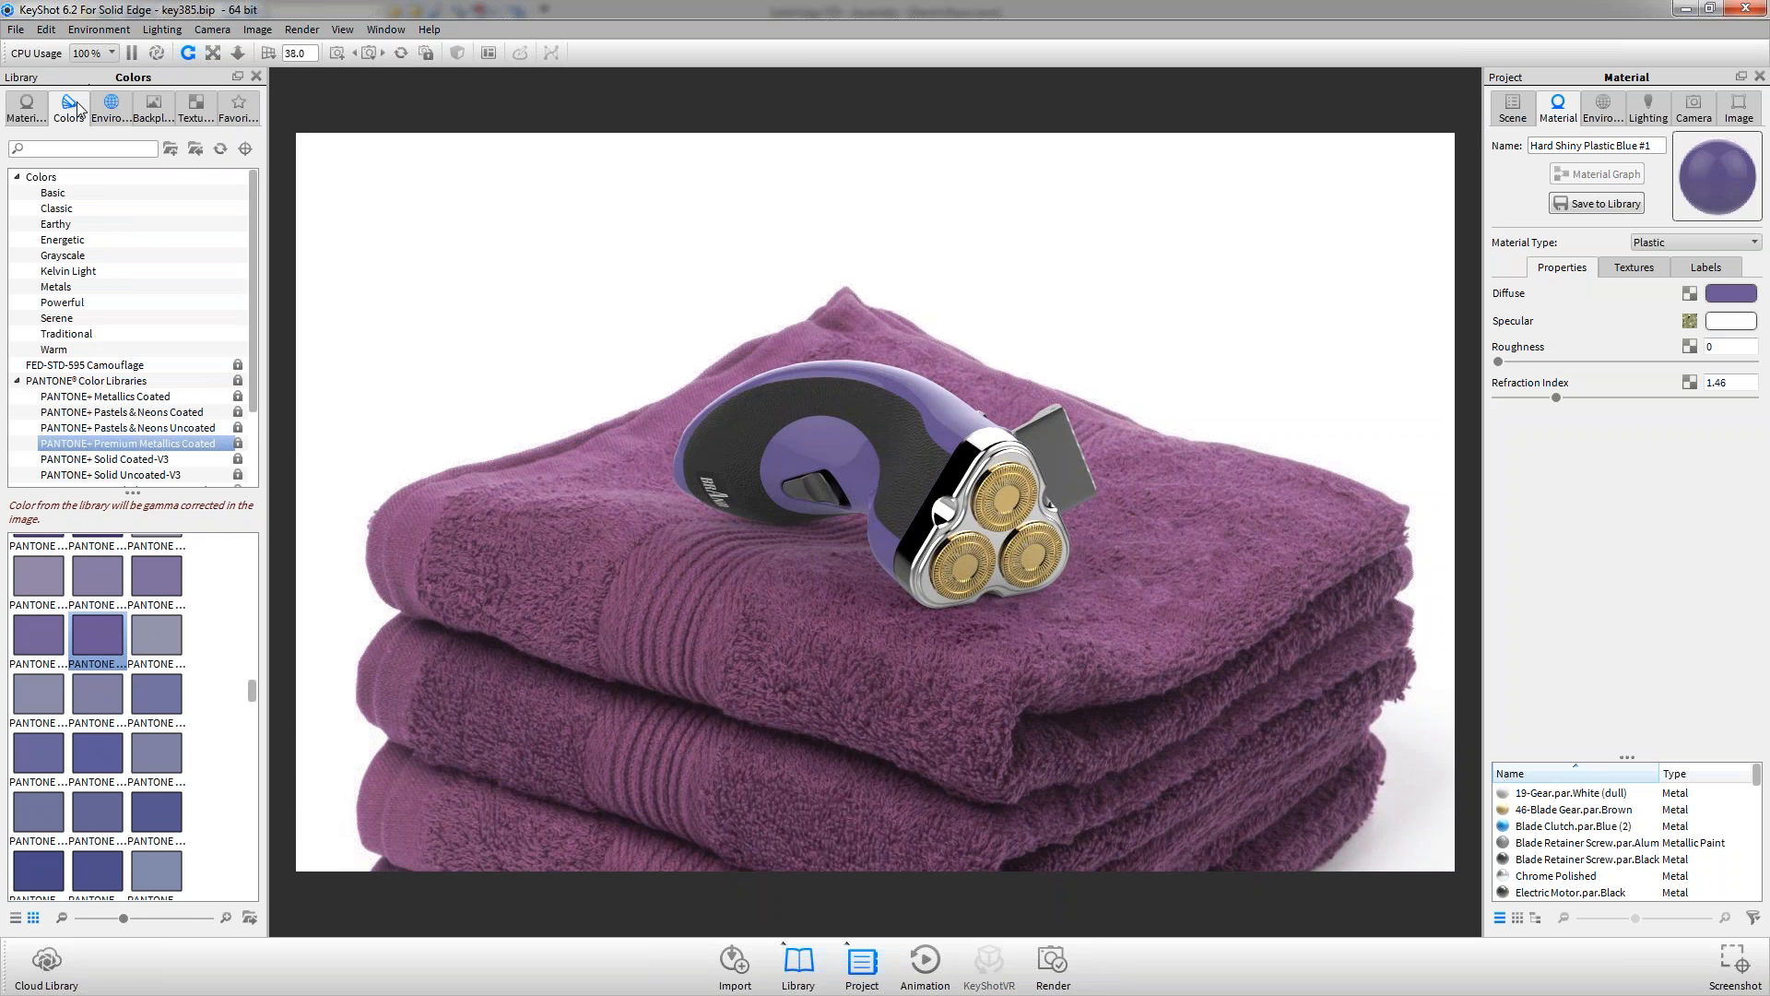
{"action": "left_click", "coordinate": [26, 106]}
{"action": "left_click_drag", "start_coordinate": [181, 471], "coordinate": [813, 449]}
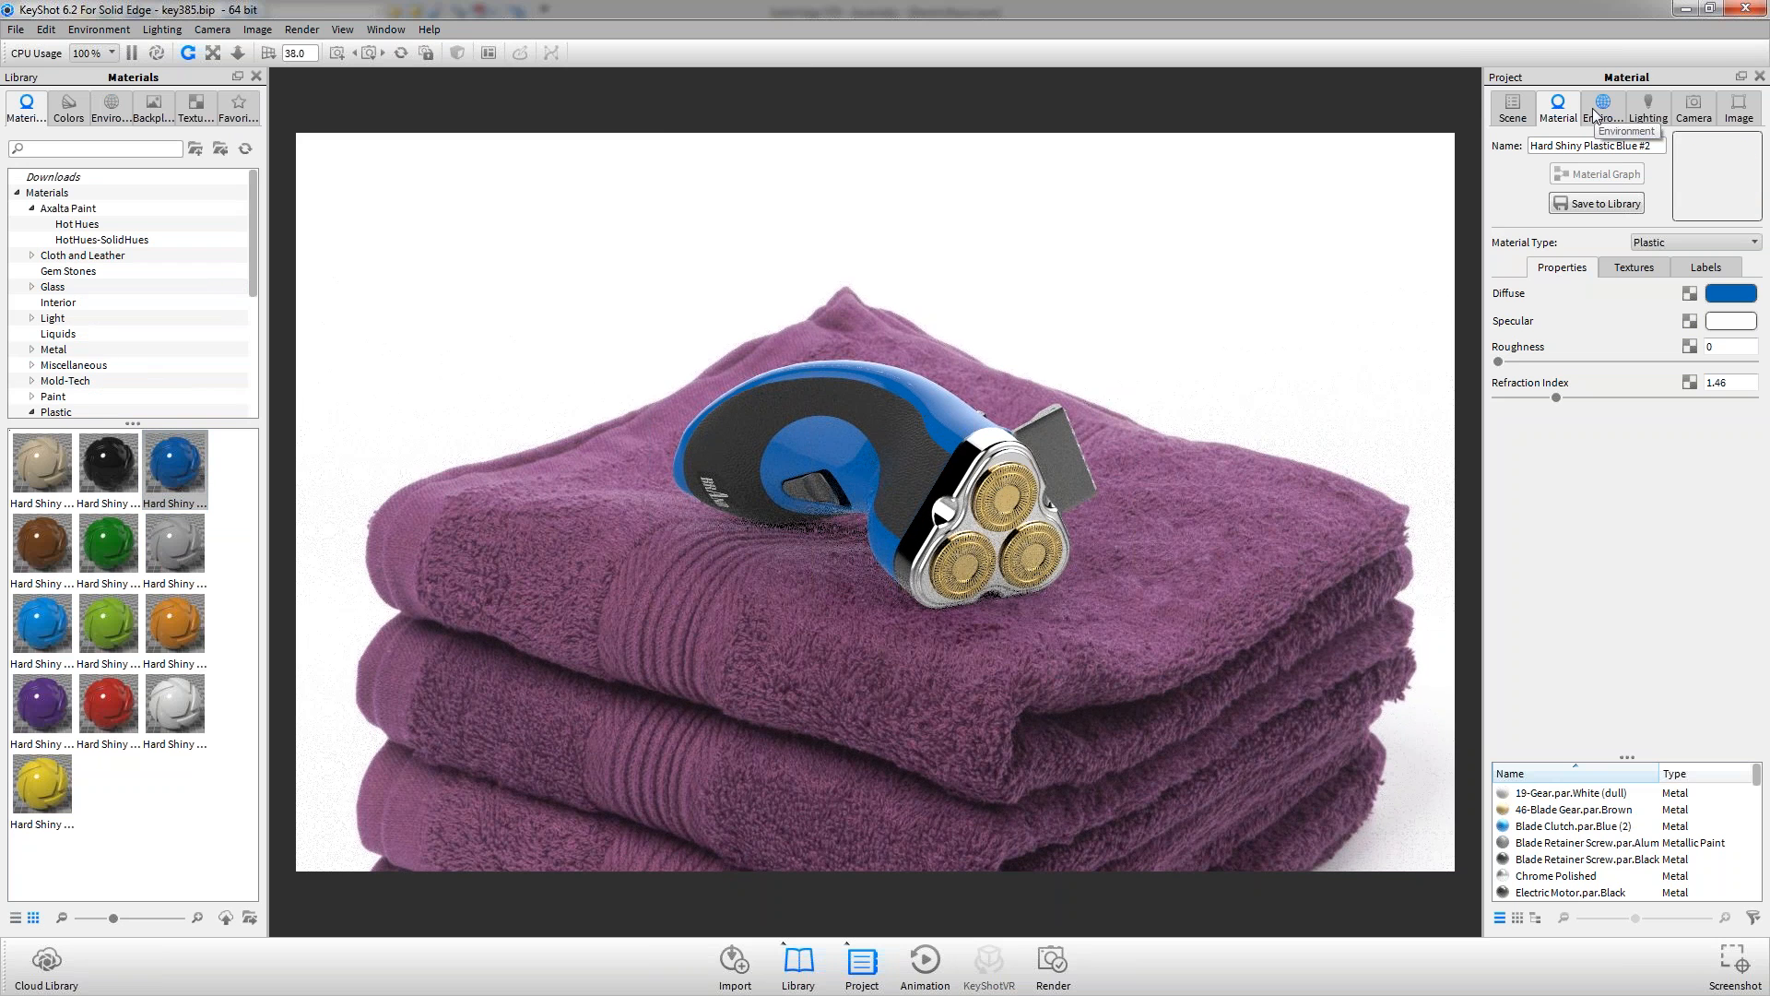
Raise the Ground plane with the Move Tool to a Y translation of about 0.0025 and accept the move
{"action": "left_click", "coordinate": [1513, 108]}
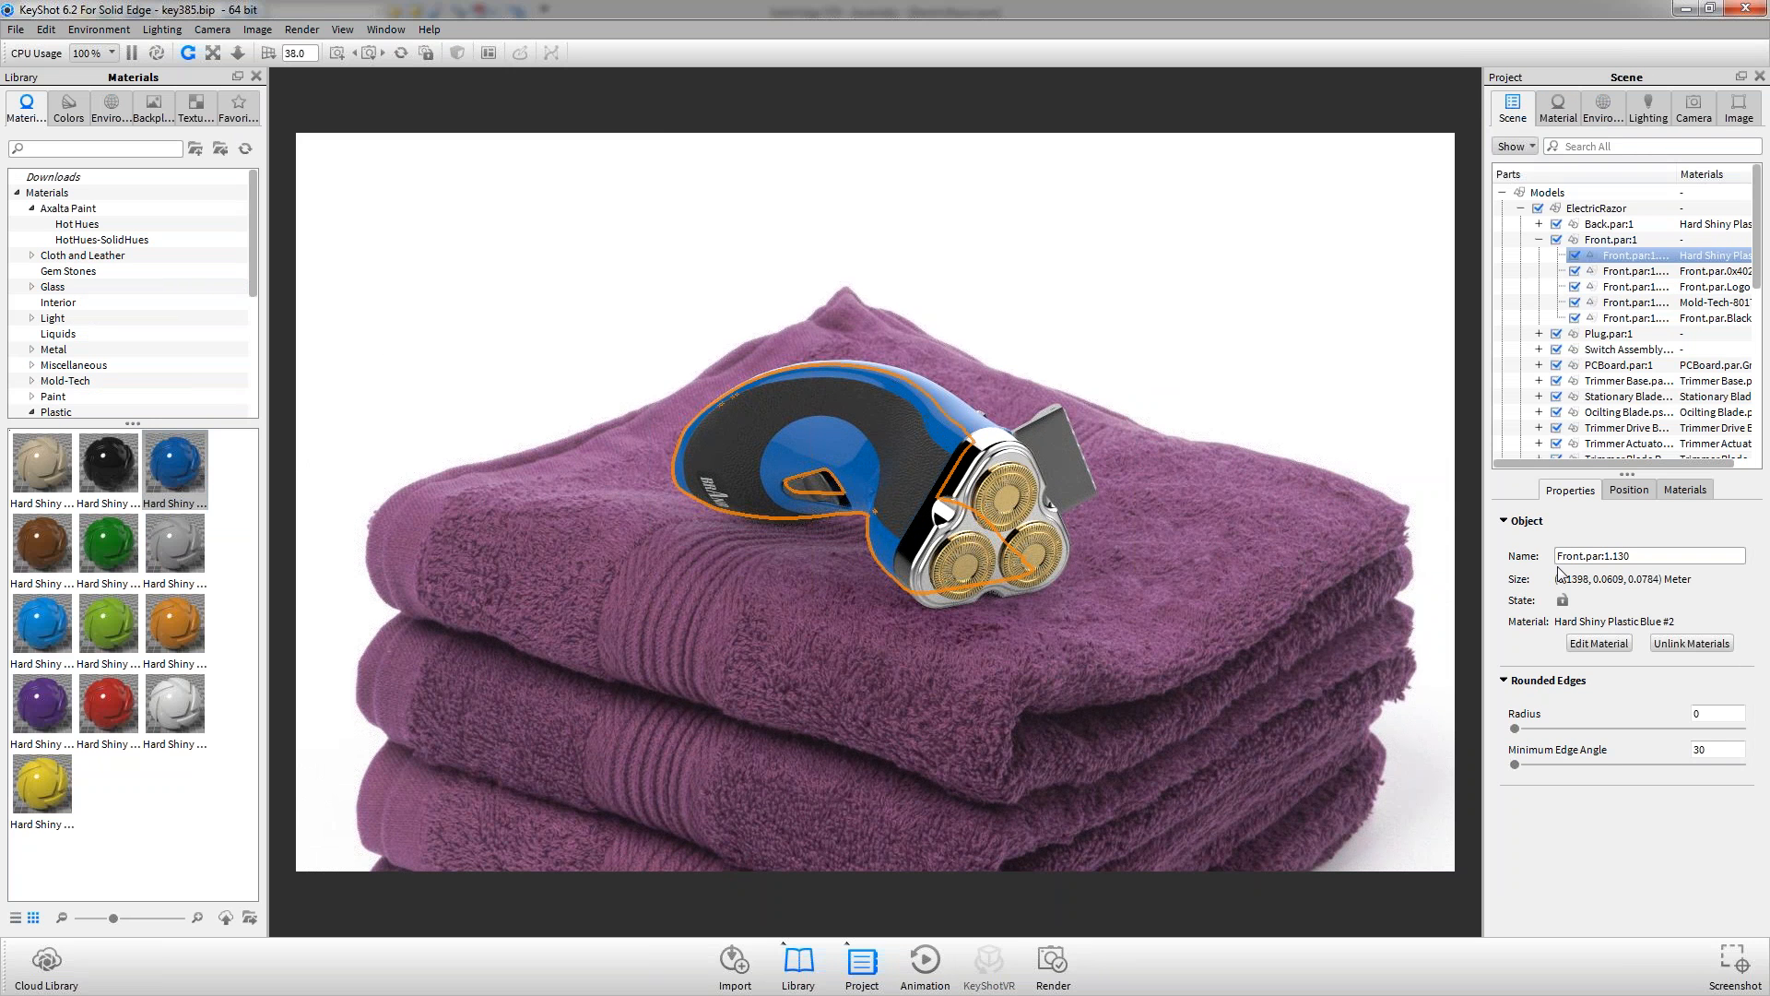
{"action": "left_click", "coordinate": [1628, 490]}
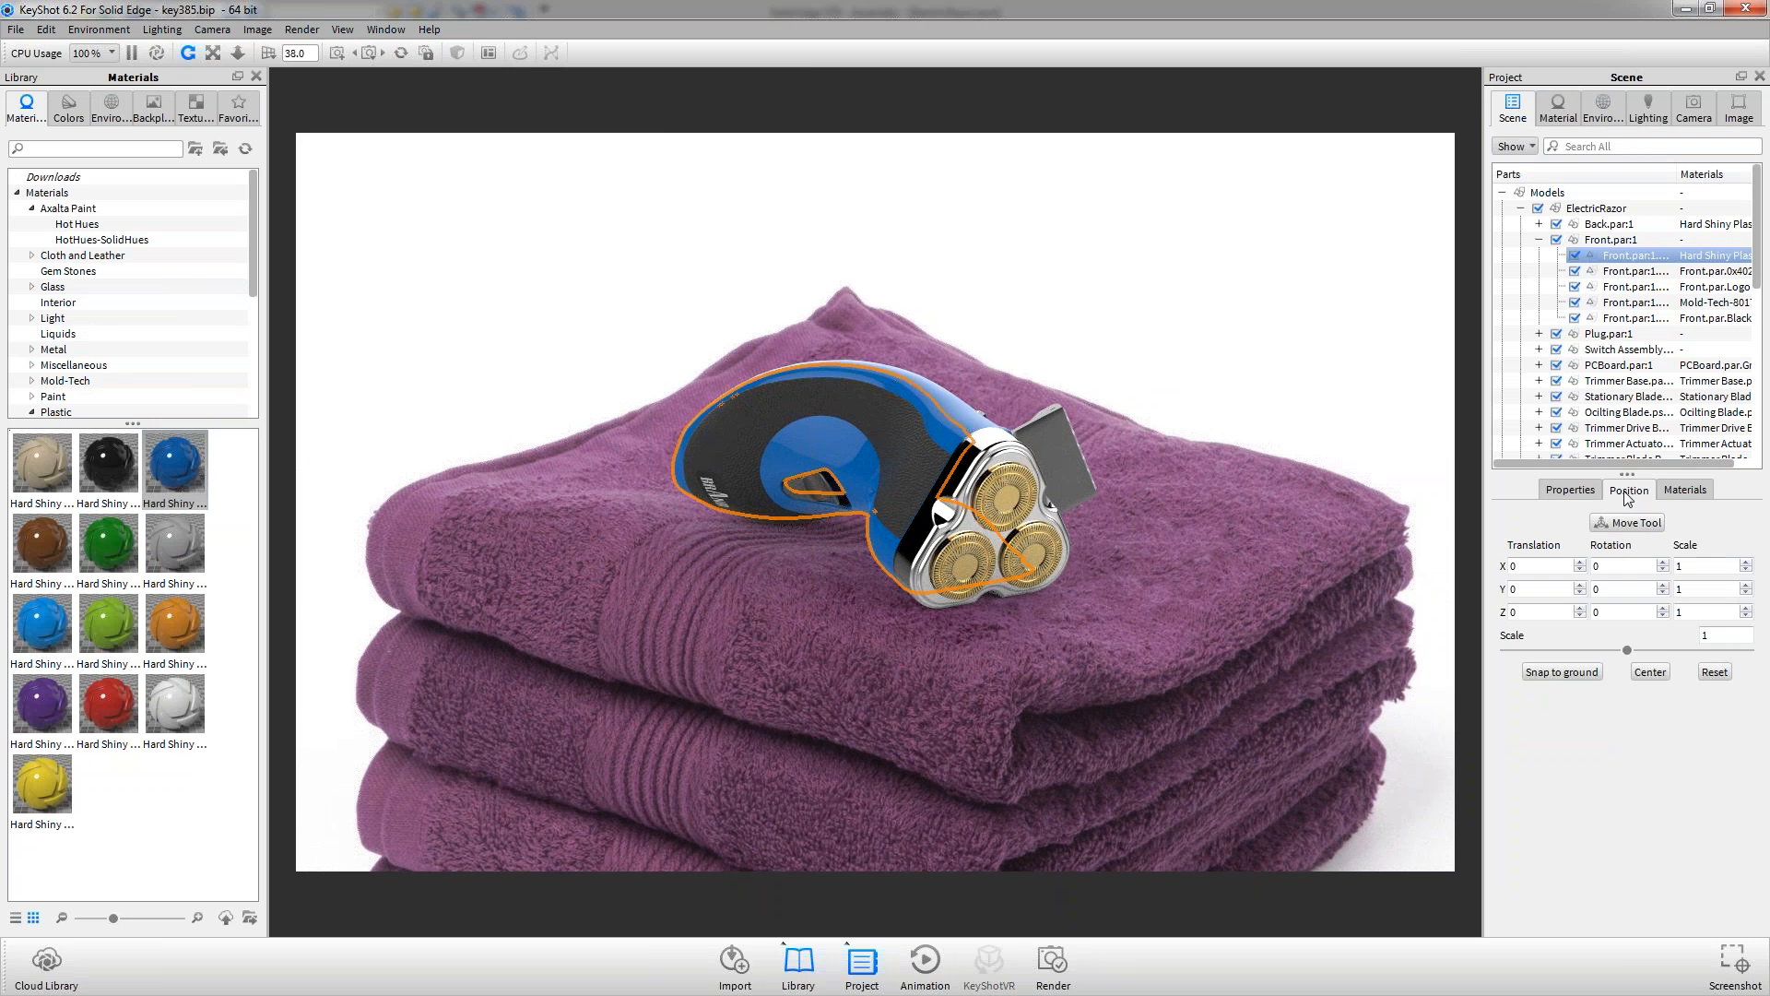
{"action": "left_click", "coordinate": [1570, 491]}
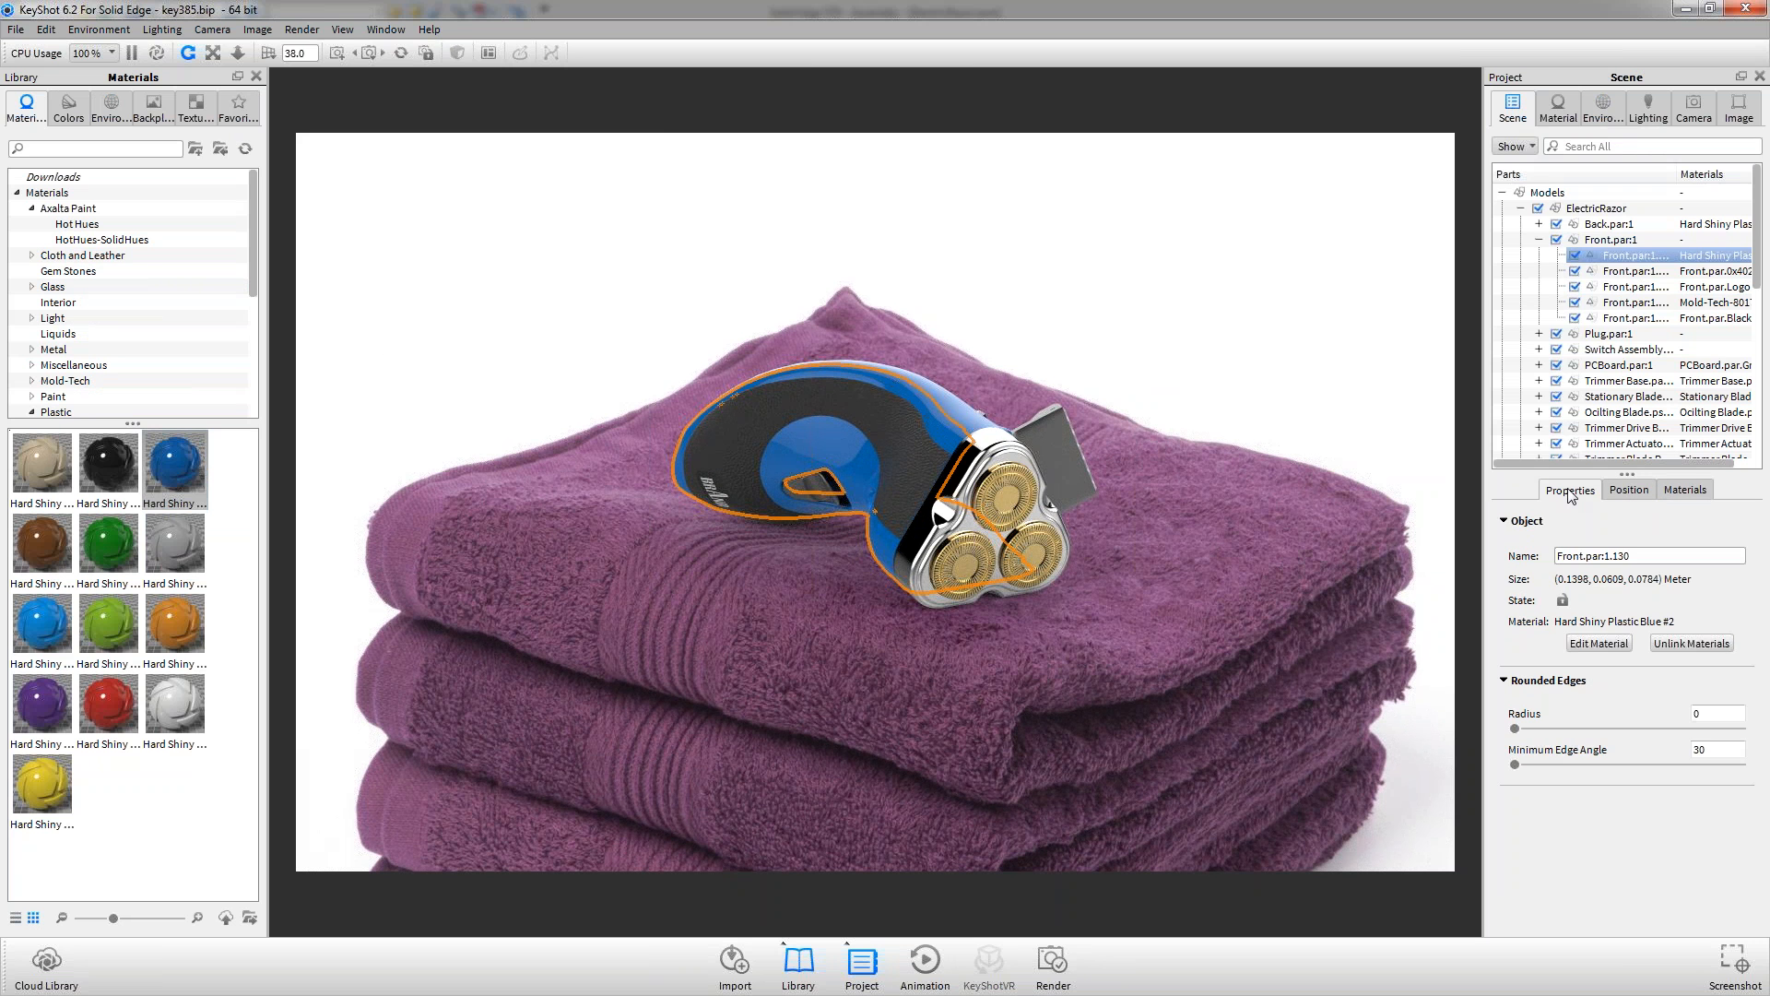
{"action": "left_click", "coordinate": [1522, 210]}
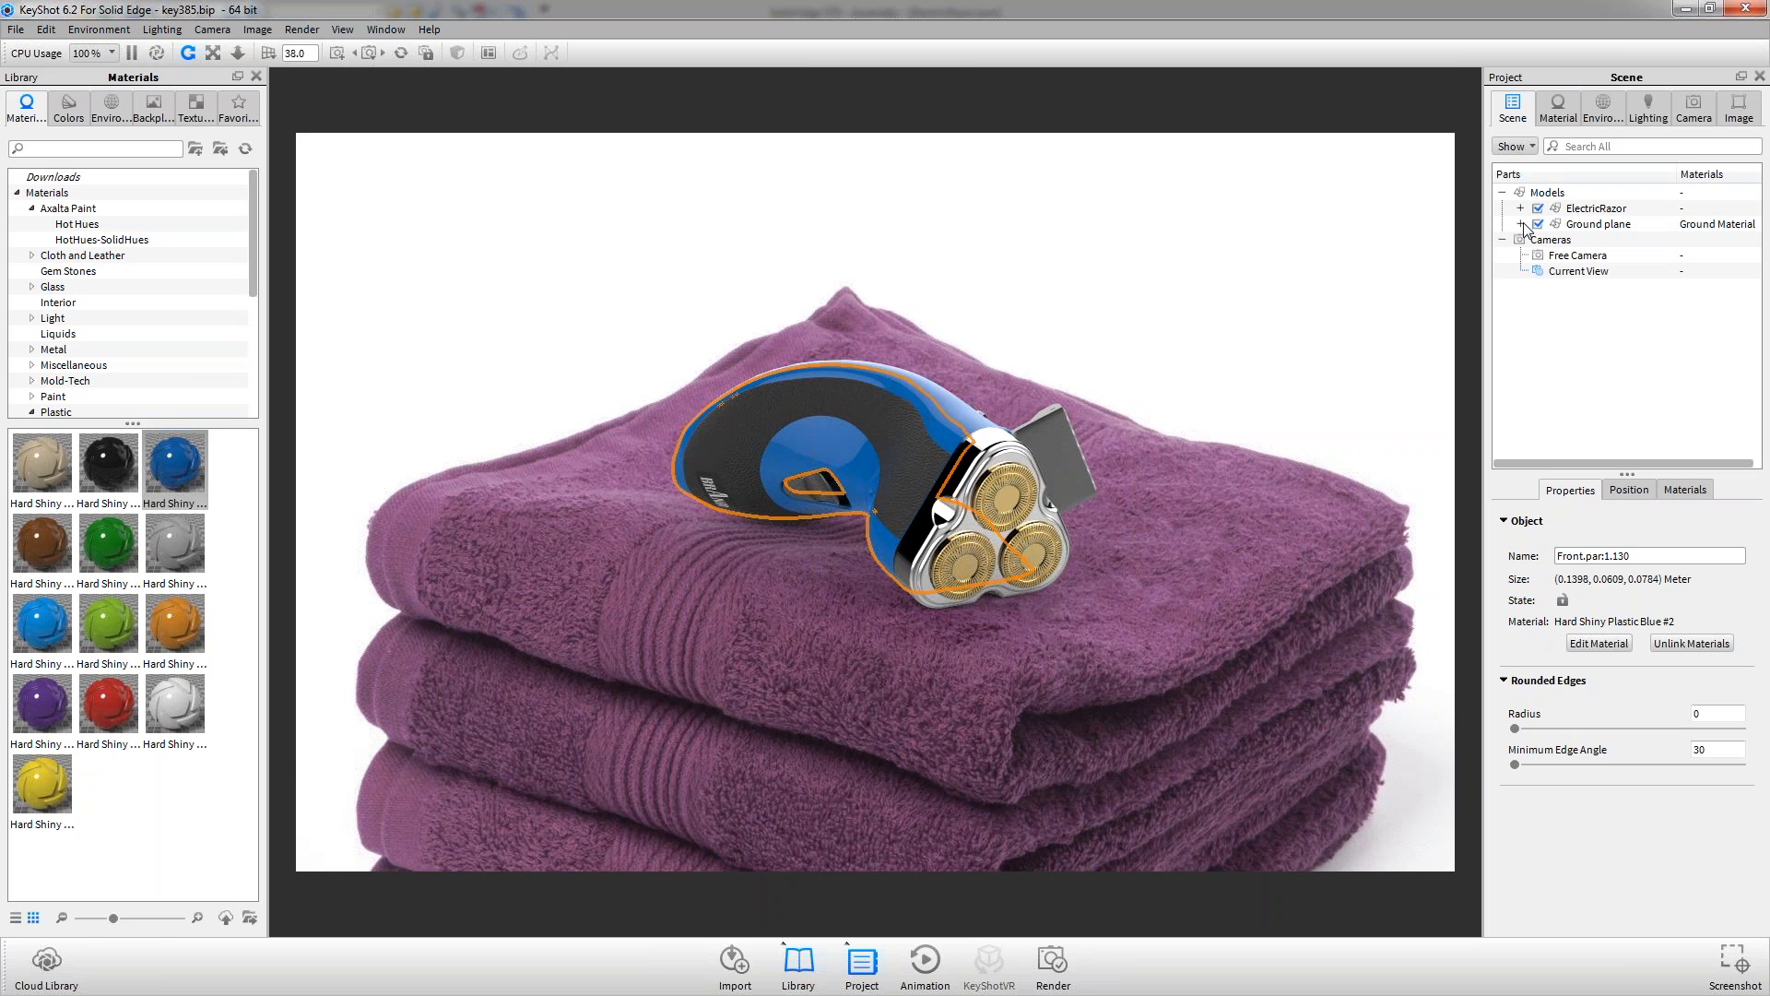
{"action": "left_click", "coordinate": [1615, 239]}
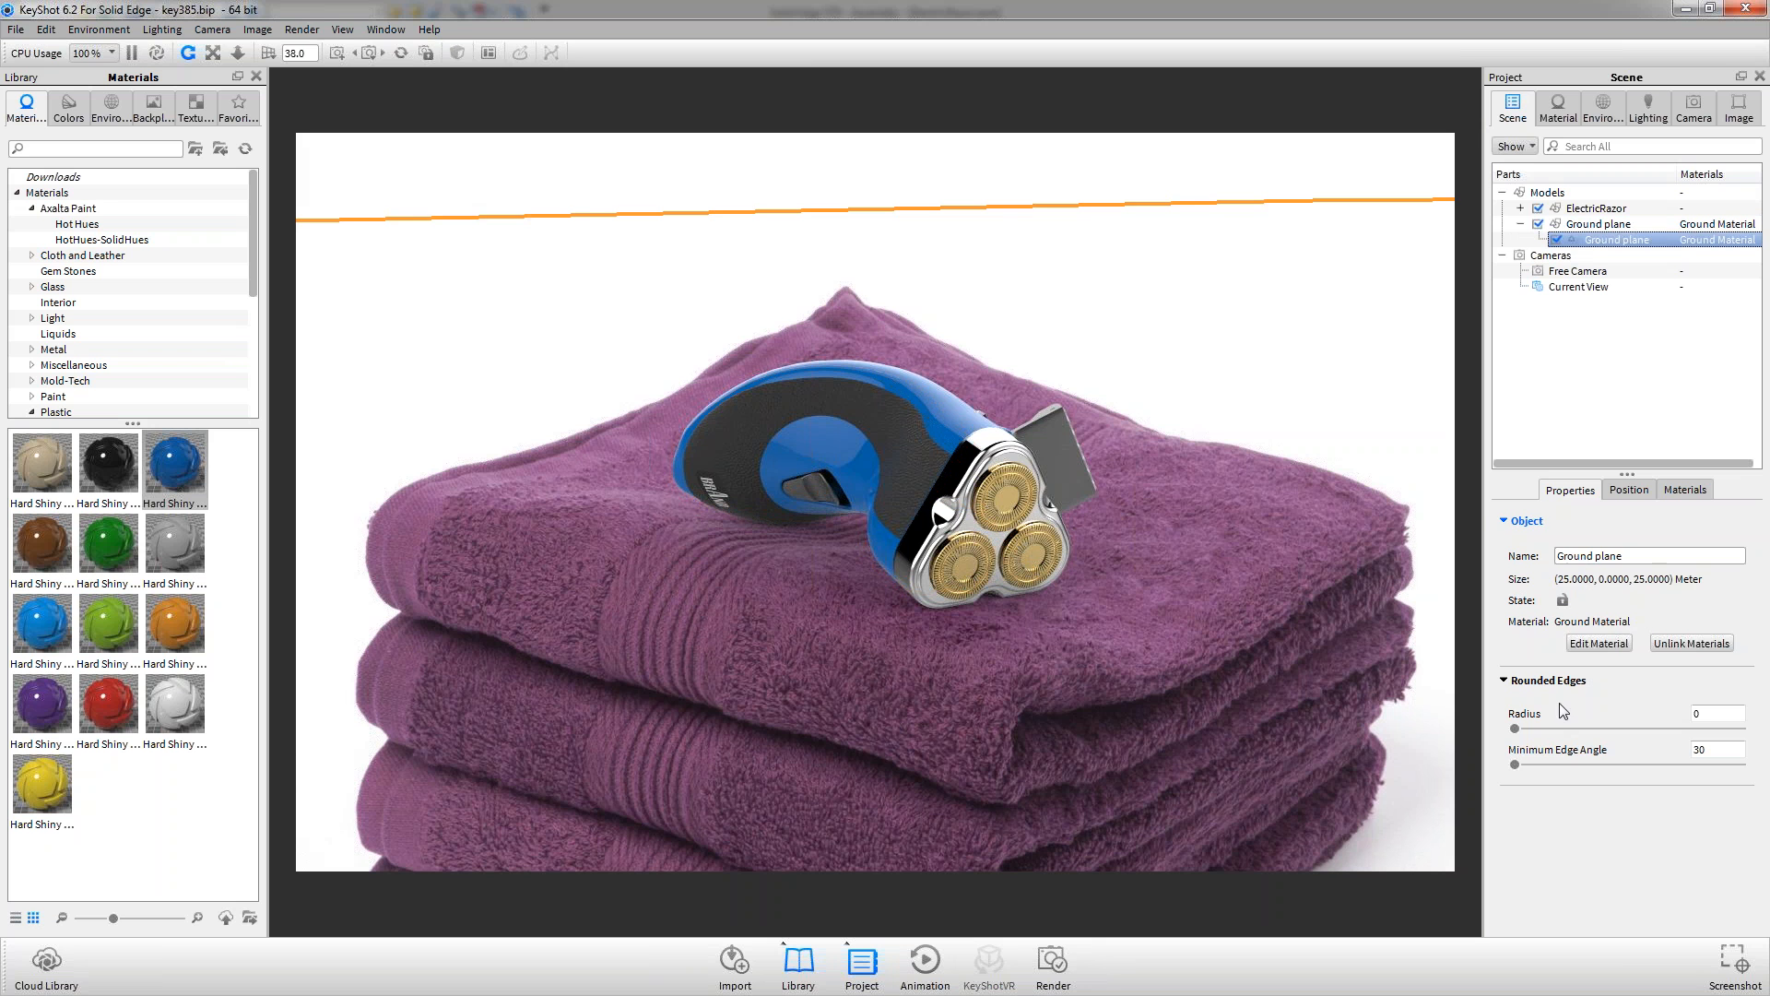
{"action": "left_click", "coordinate": [1628, 495]}
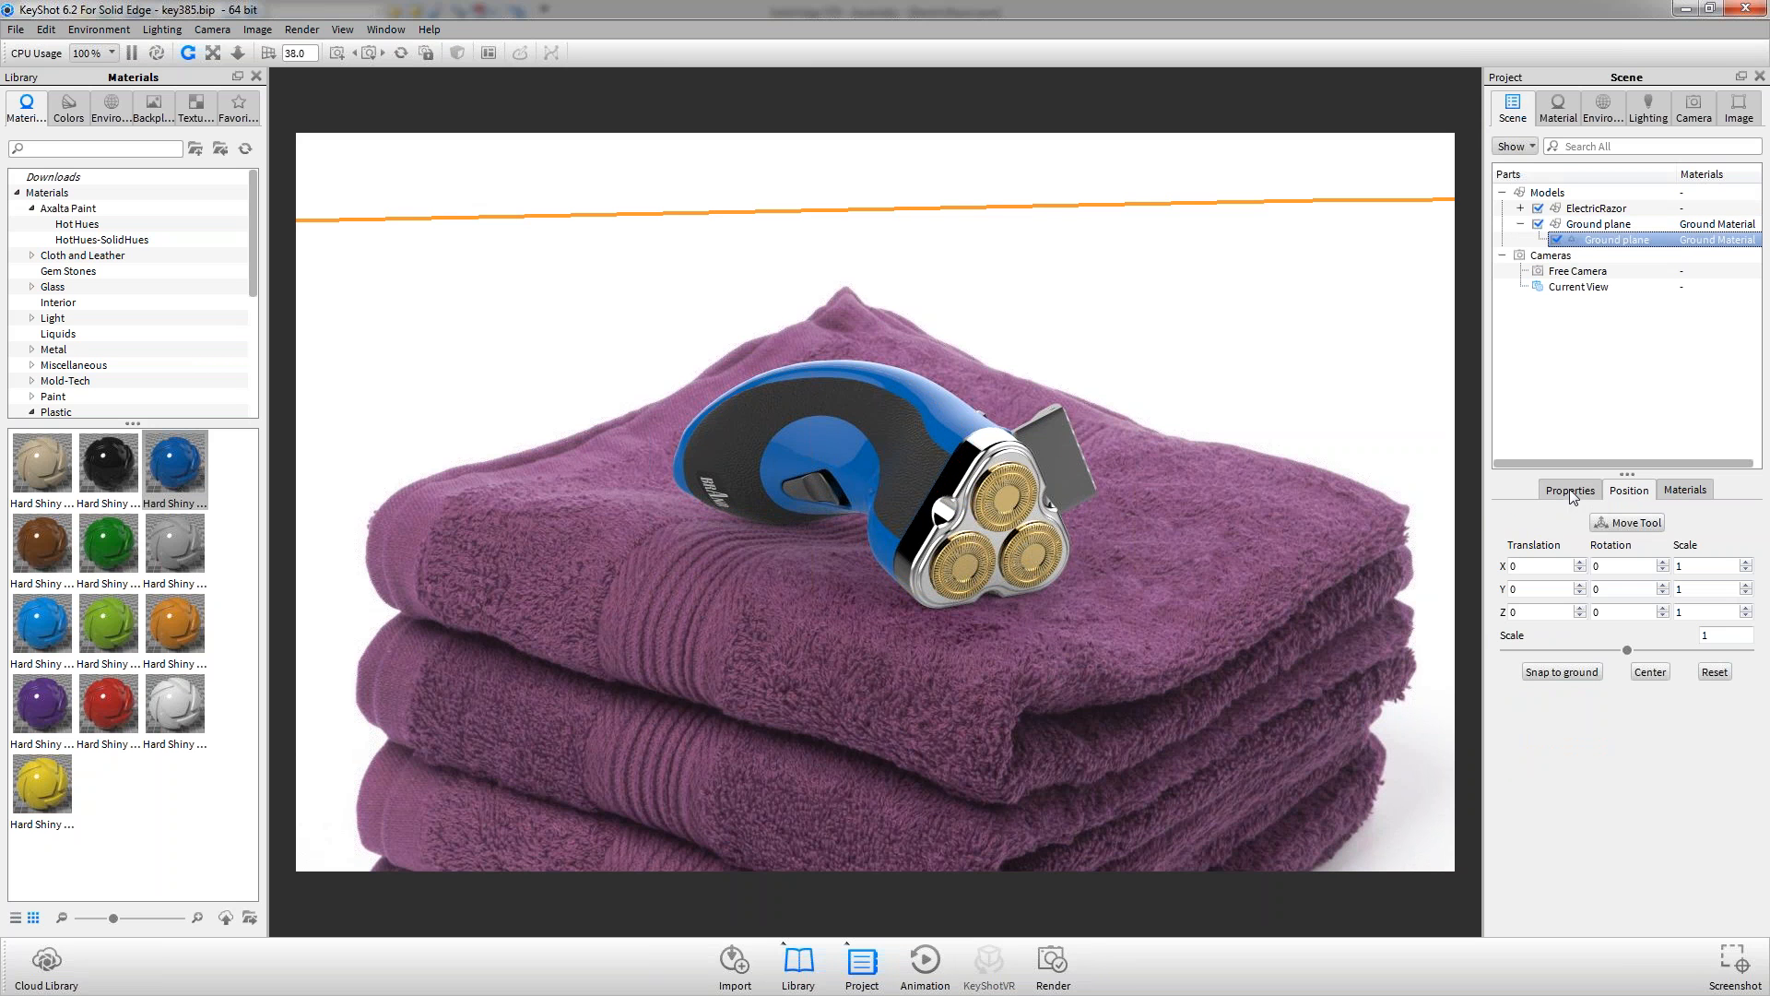
{"action": "left_click", "coordinate": [1625, 522]}
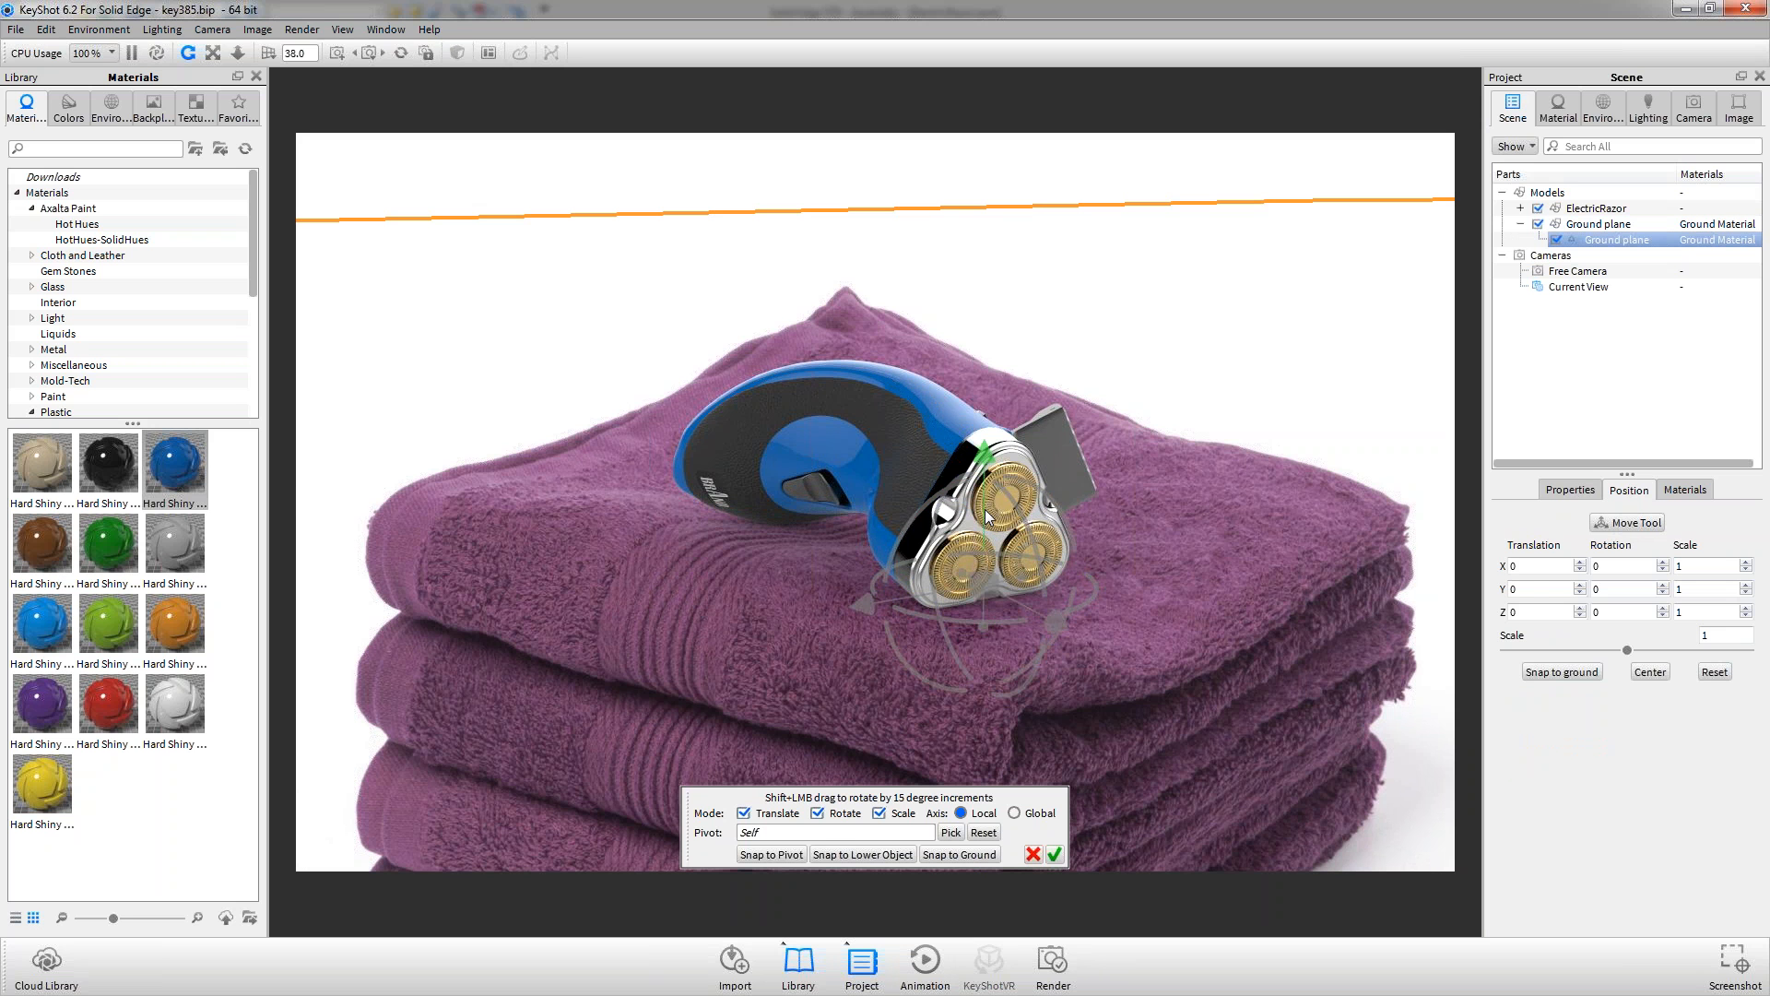
{"action": "left_click_drag", "start_coordinate": [986, 516], "coordinate": [994, 485]}
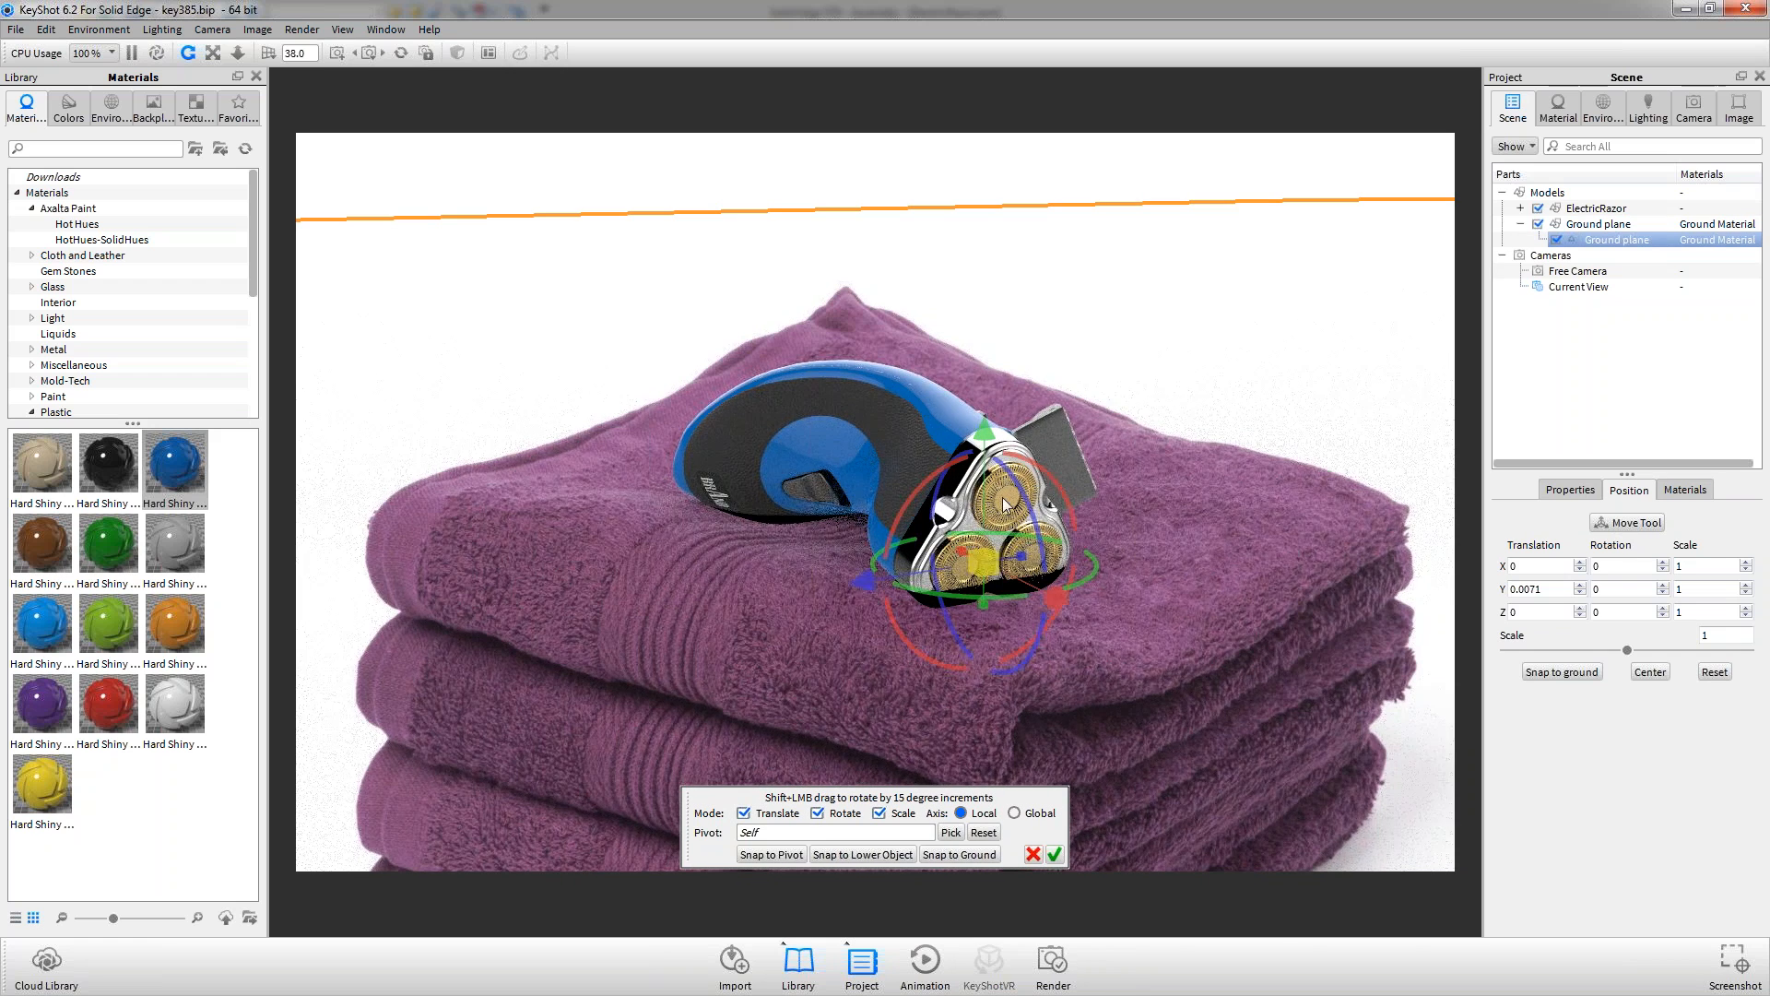
{"action": "left_click_drag", "start_coordinate": [986, 495], "coordinate": [995, 518]}
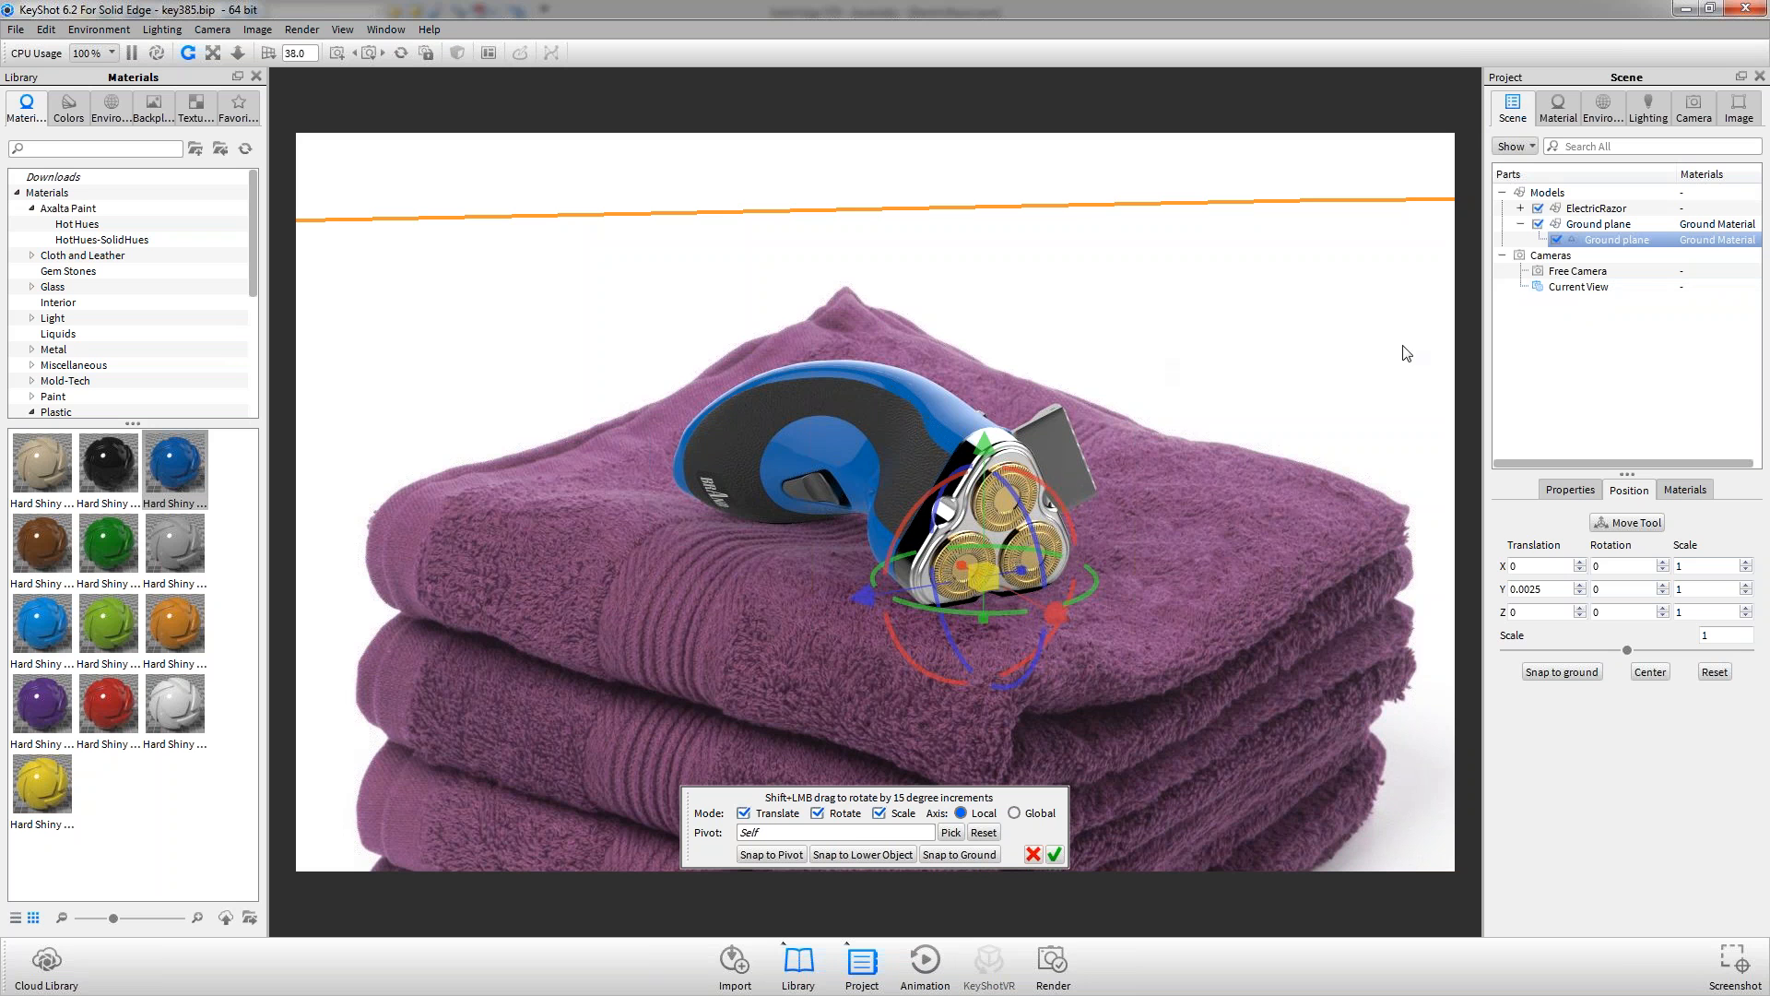
{"action": "left_click", "coordinate": [1055, 854]}
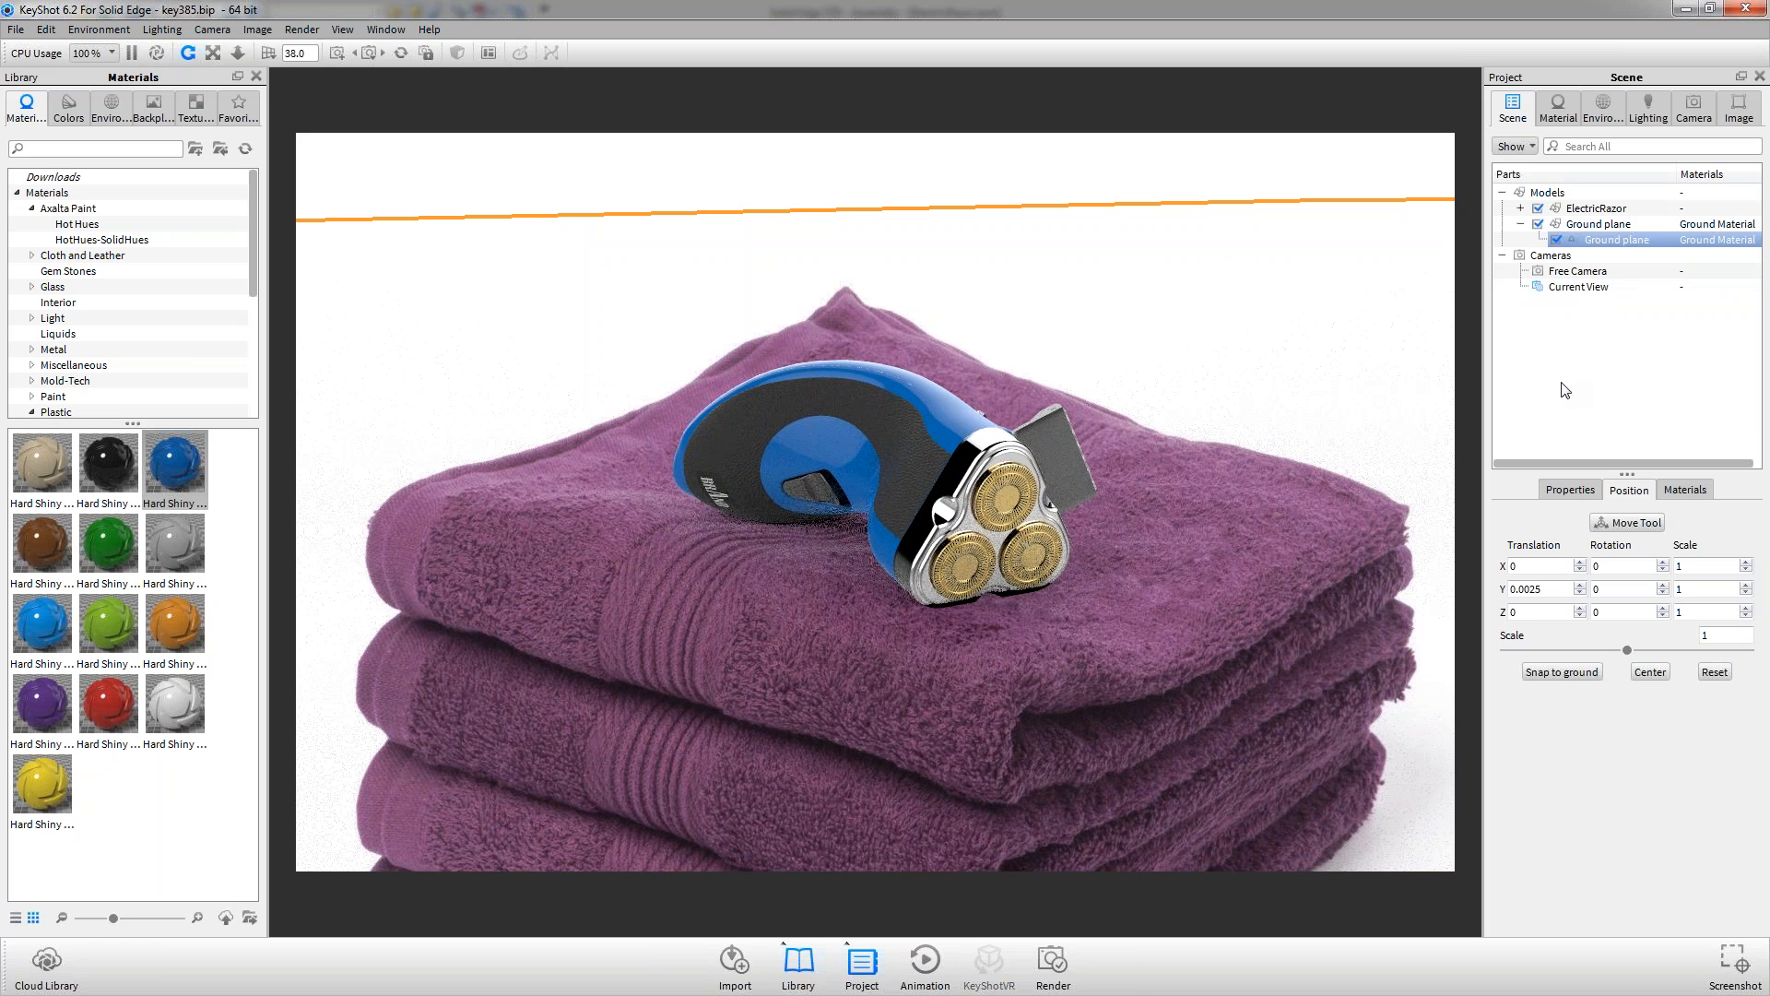